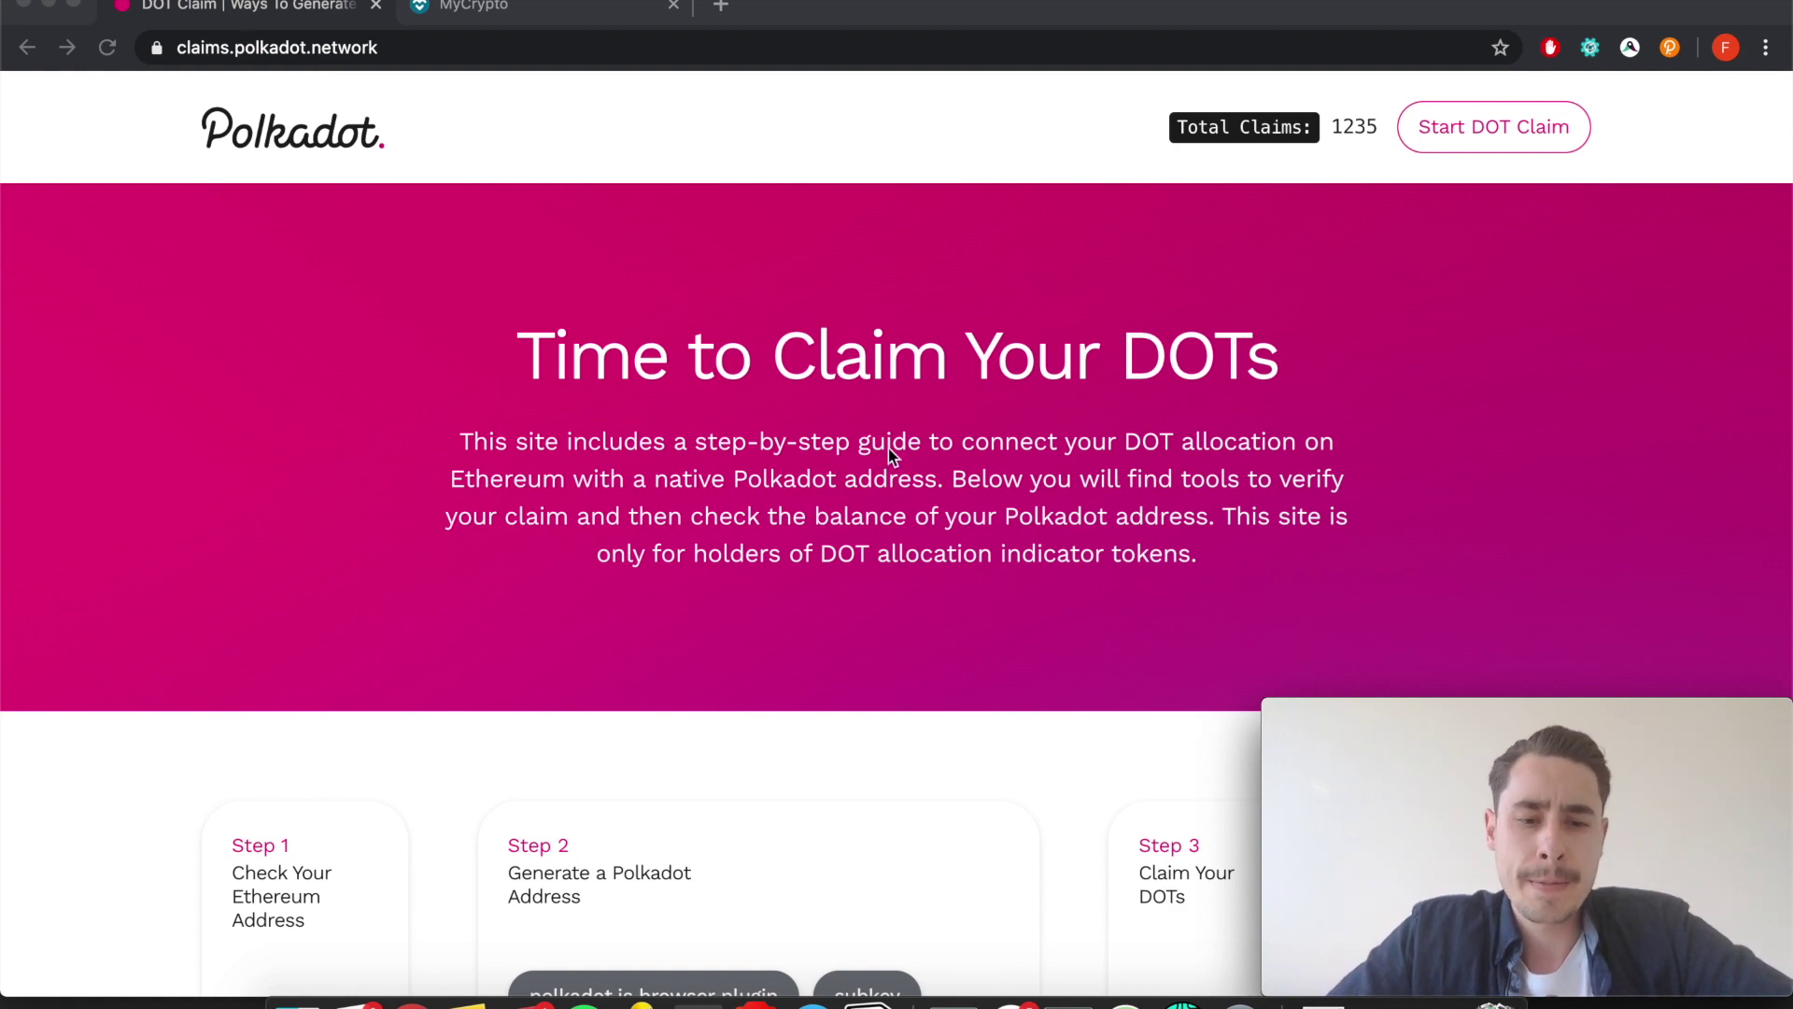
# Scroll to the Step 1 Check Your Ethereum Address section with its empty field and unknown status.
pyautogui.scroll(-6, 888, 448)
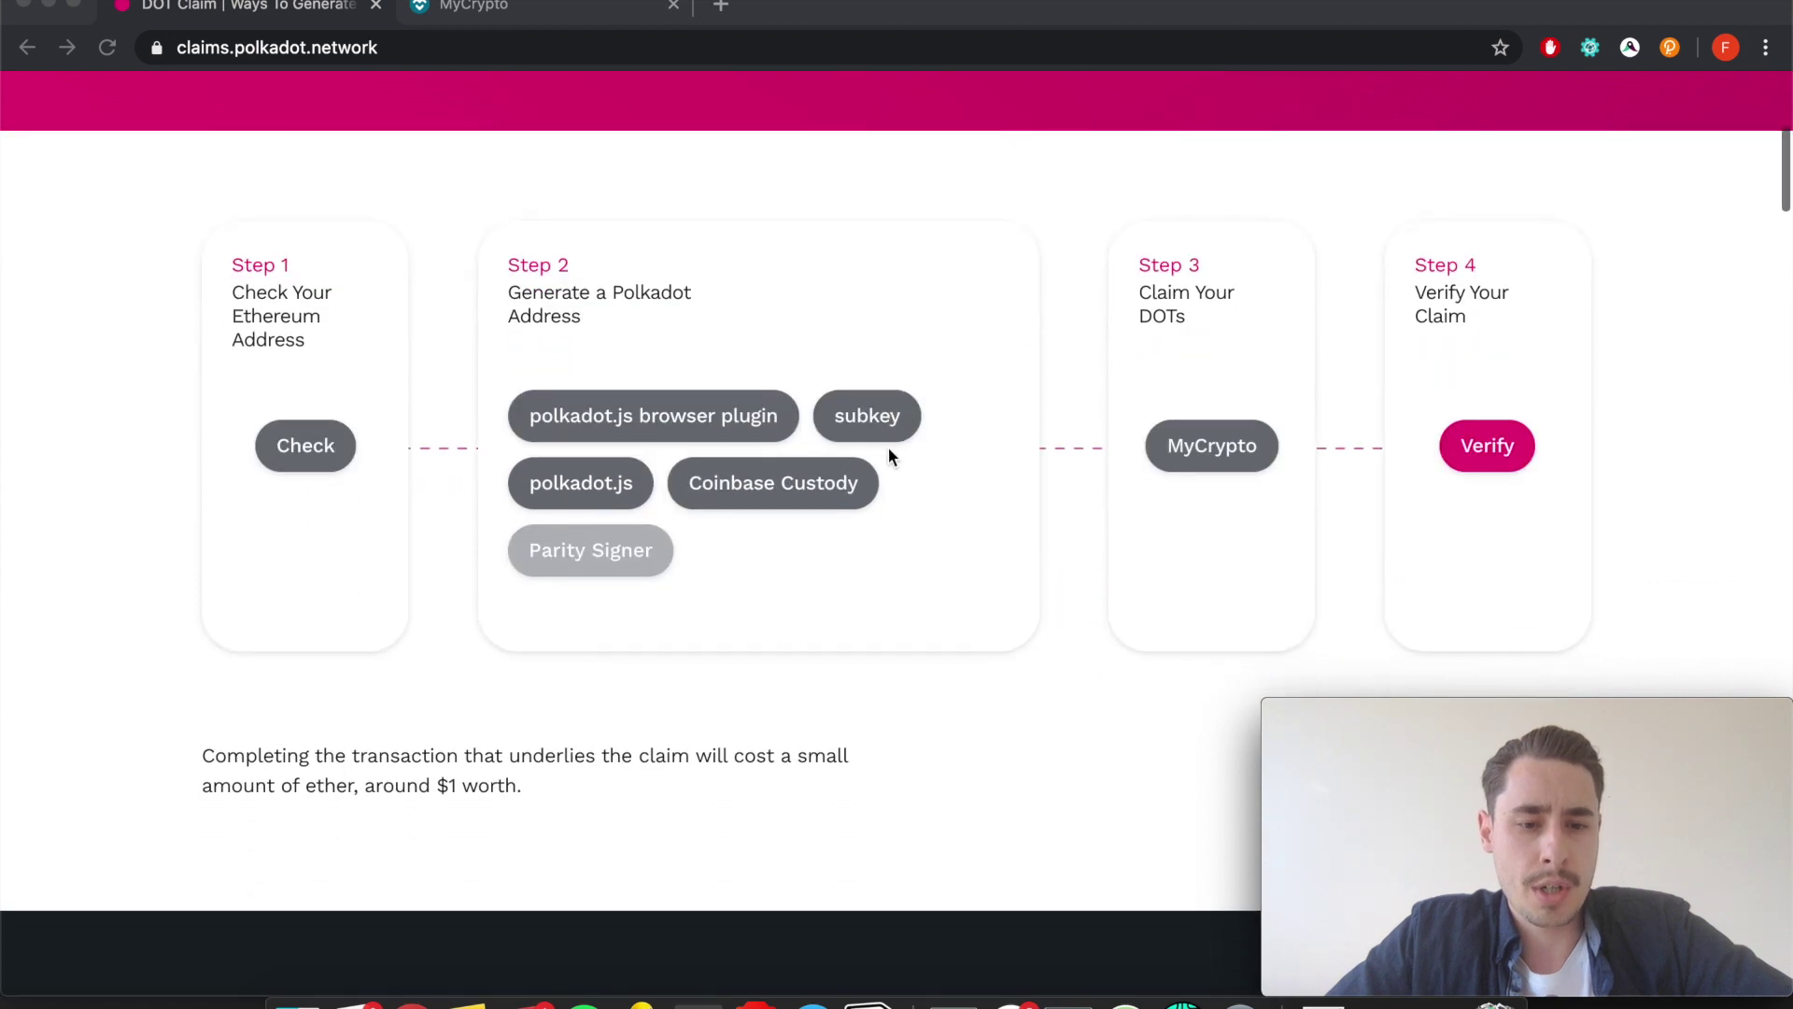
pyautogui.scroll(-4, 888, 447)
pyautogui.scroll(3, 889, 447)
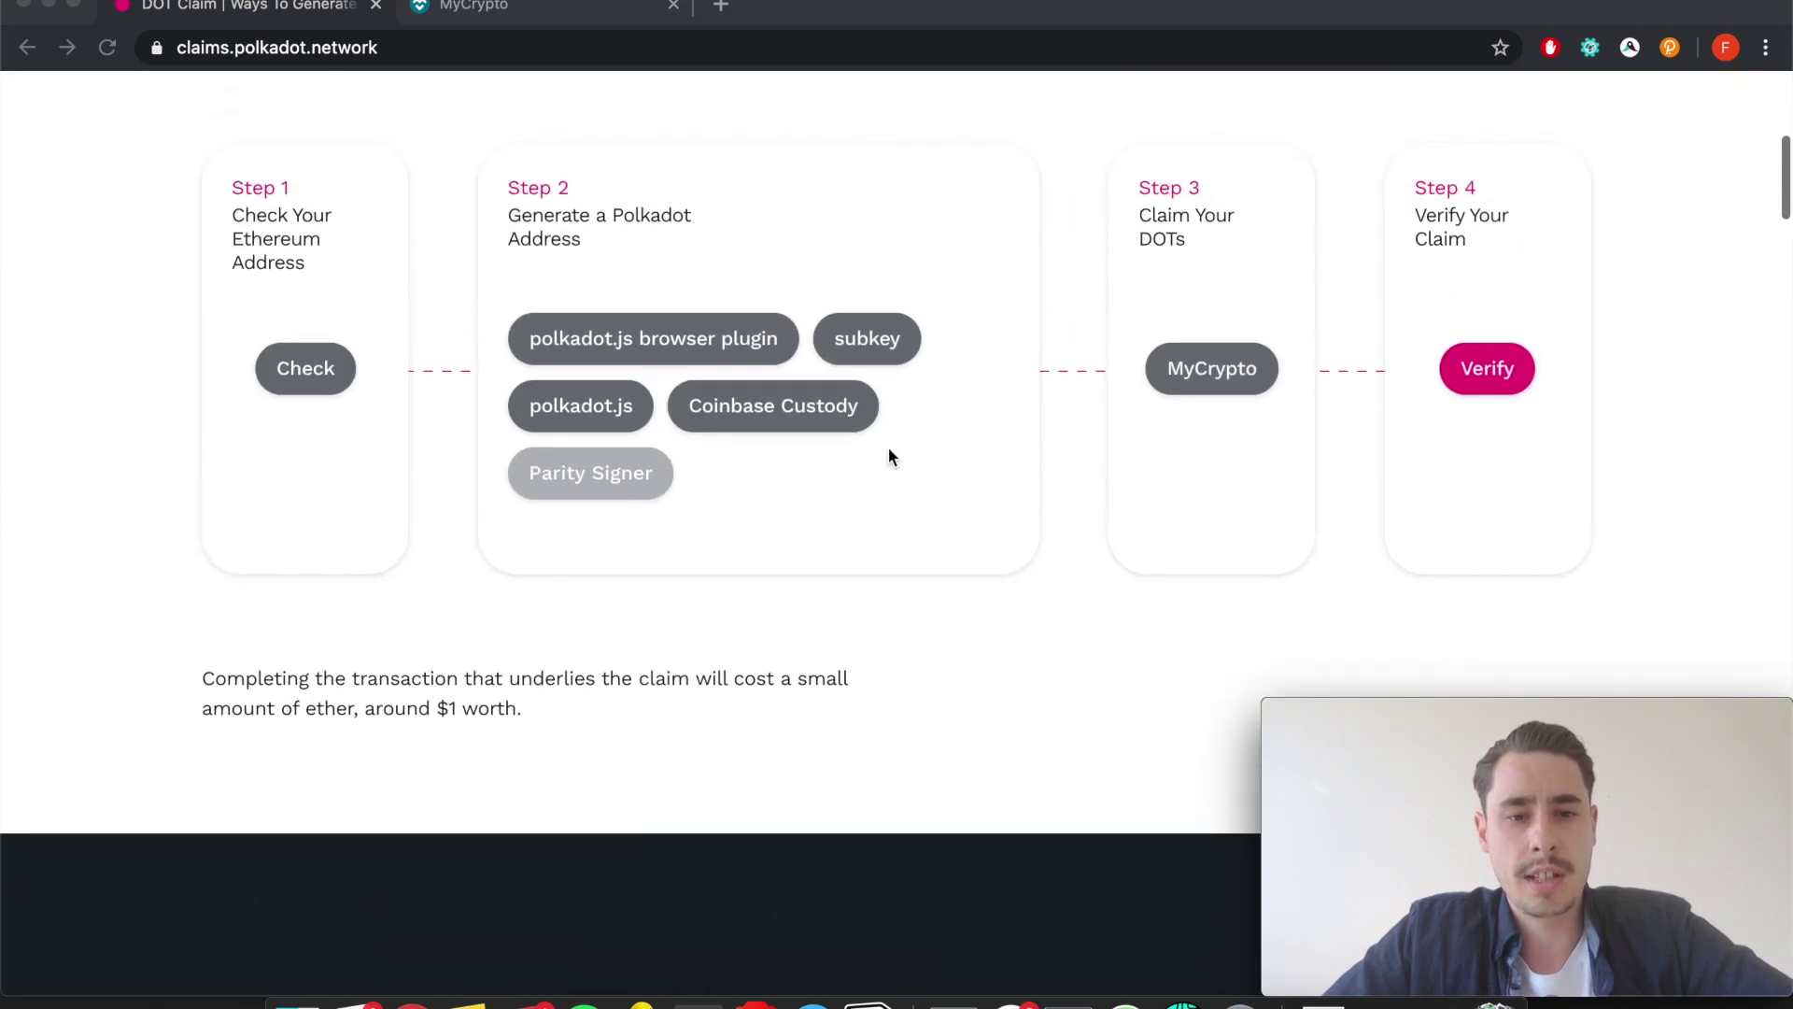
pyautogui.scroll(2, 888, 447)
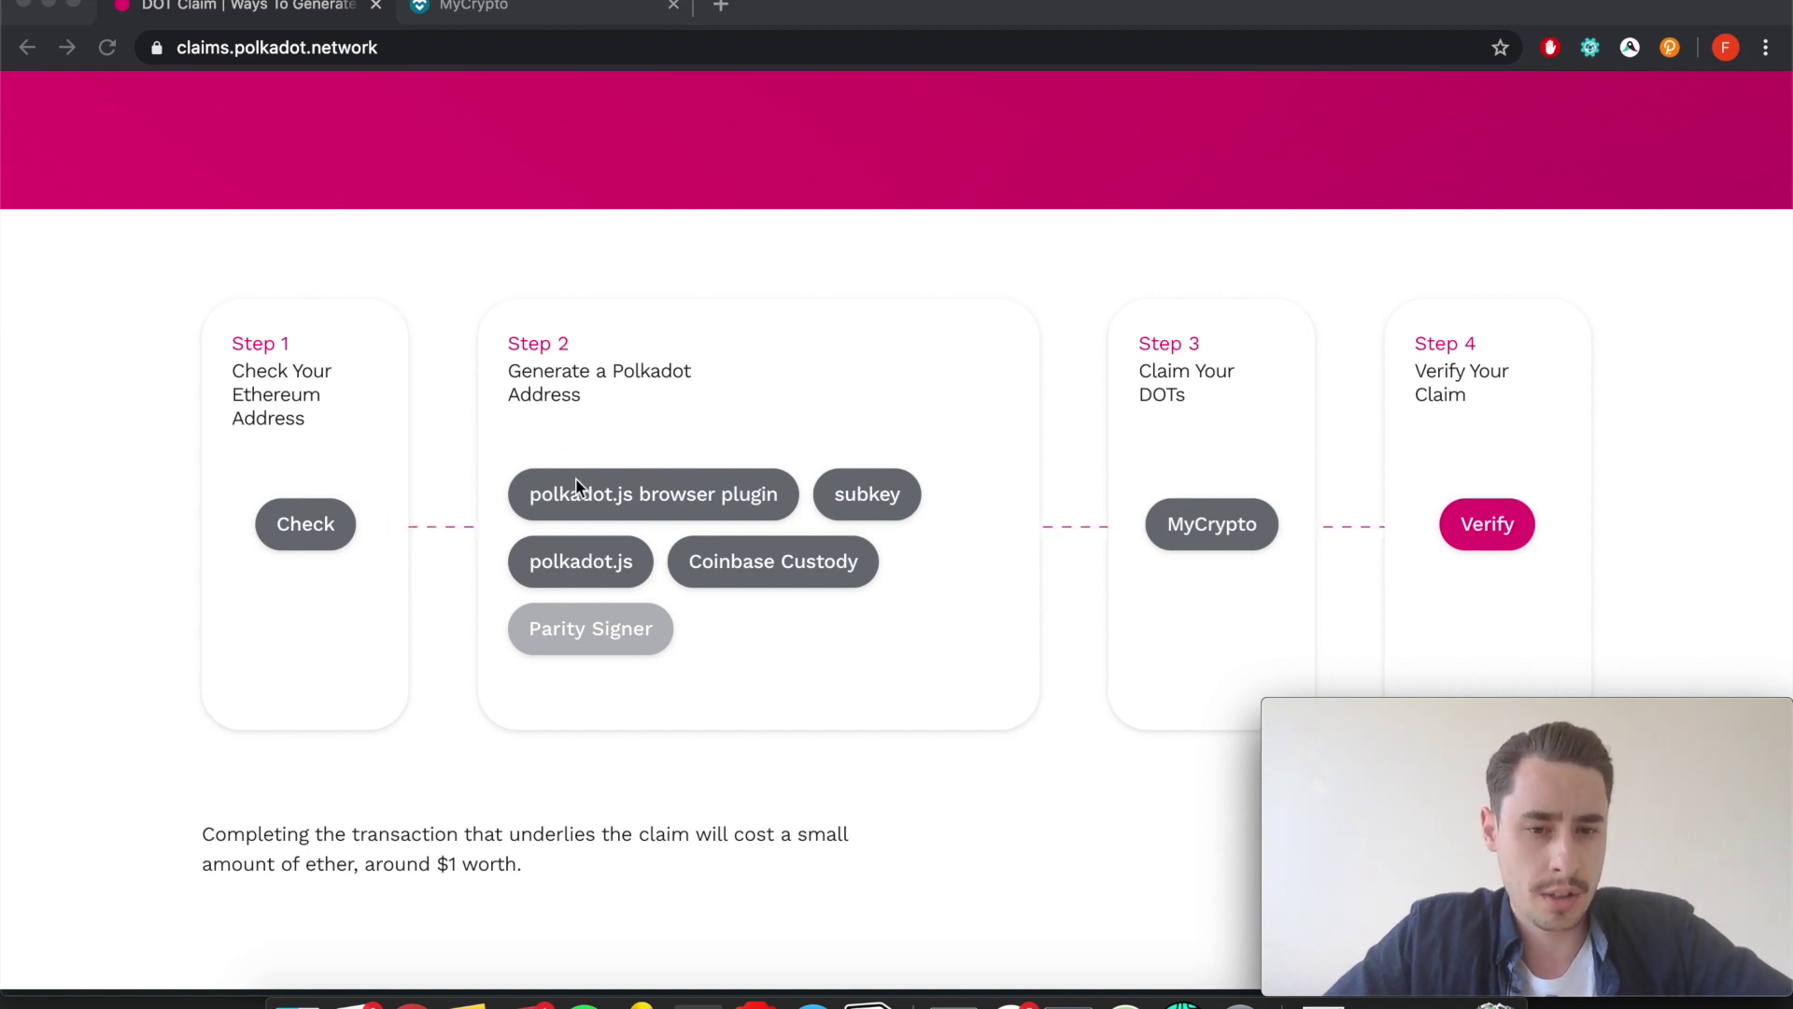
pyautogui.scroll(5, 576, 480)
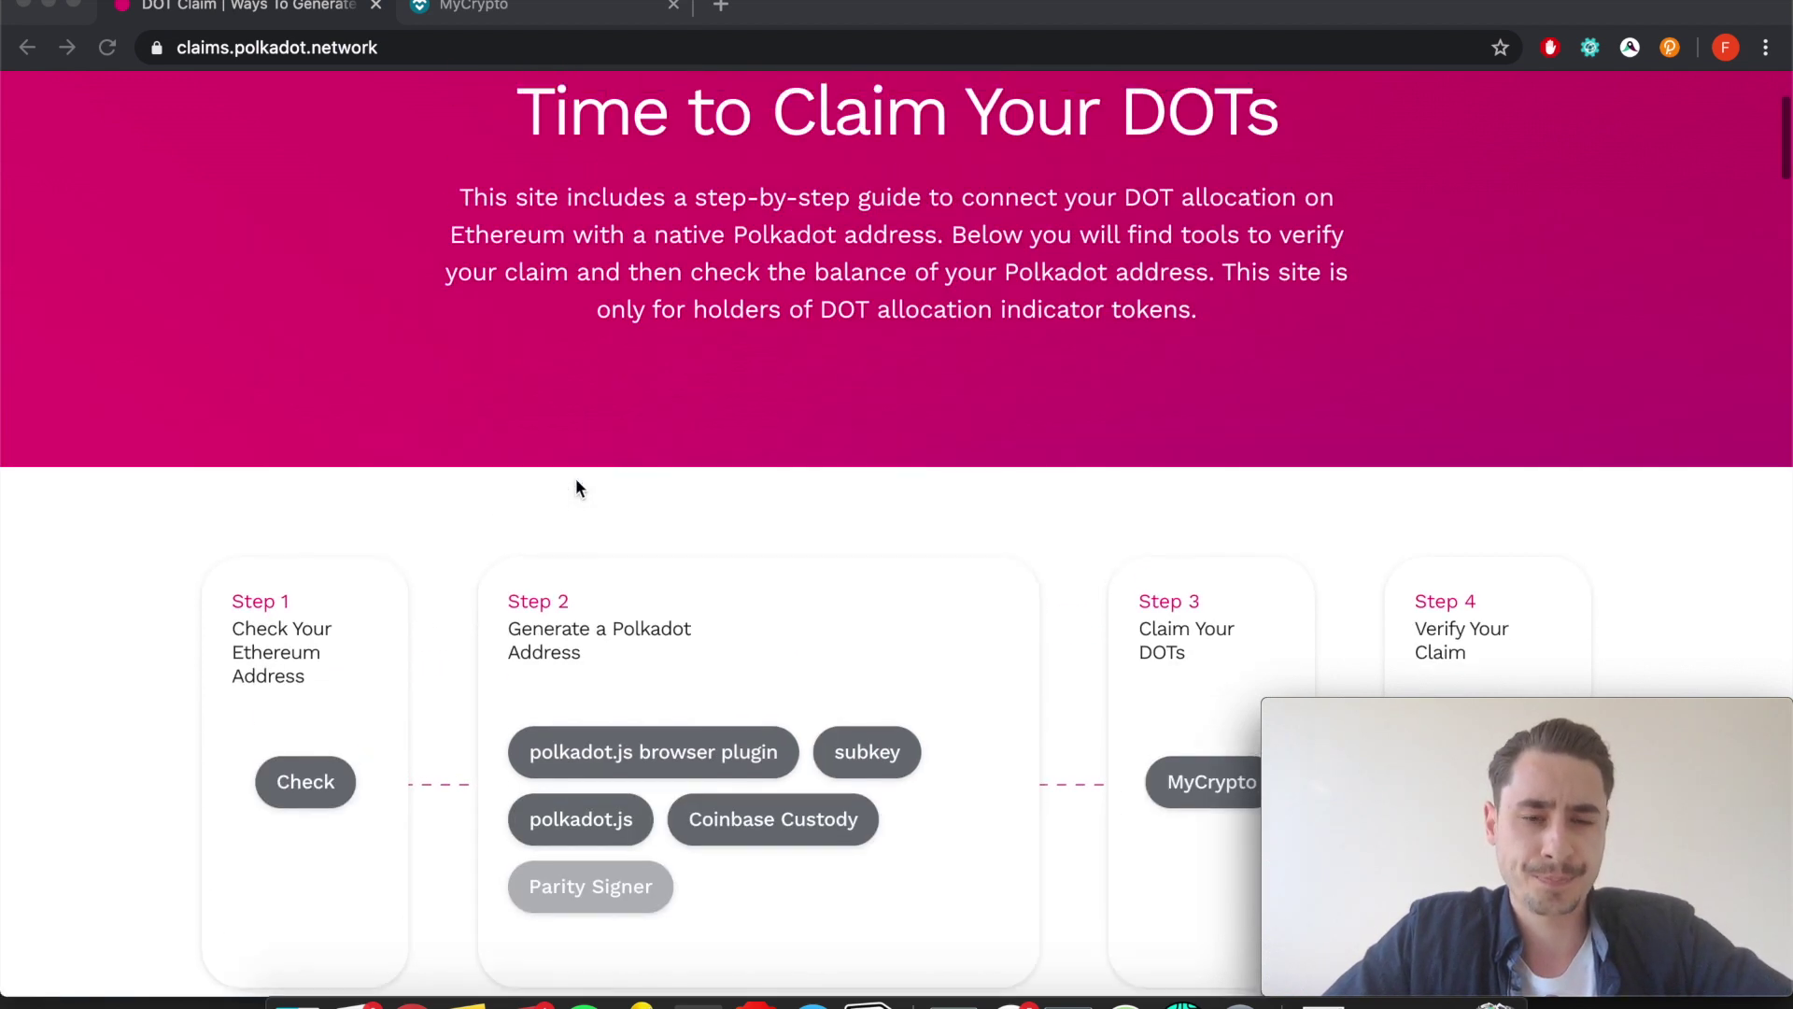
pyautogui.scroll(1, 579, 486)
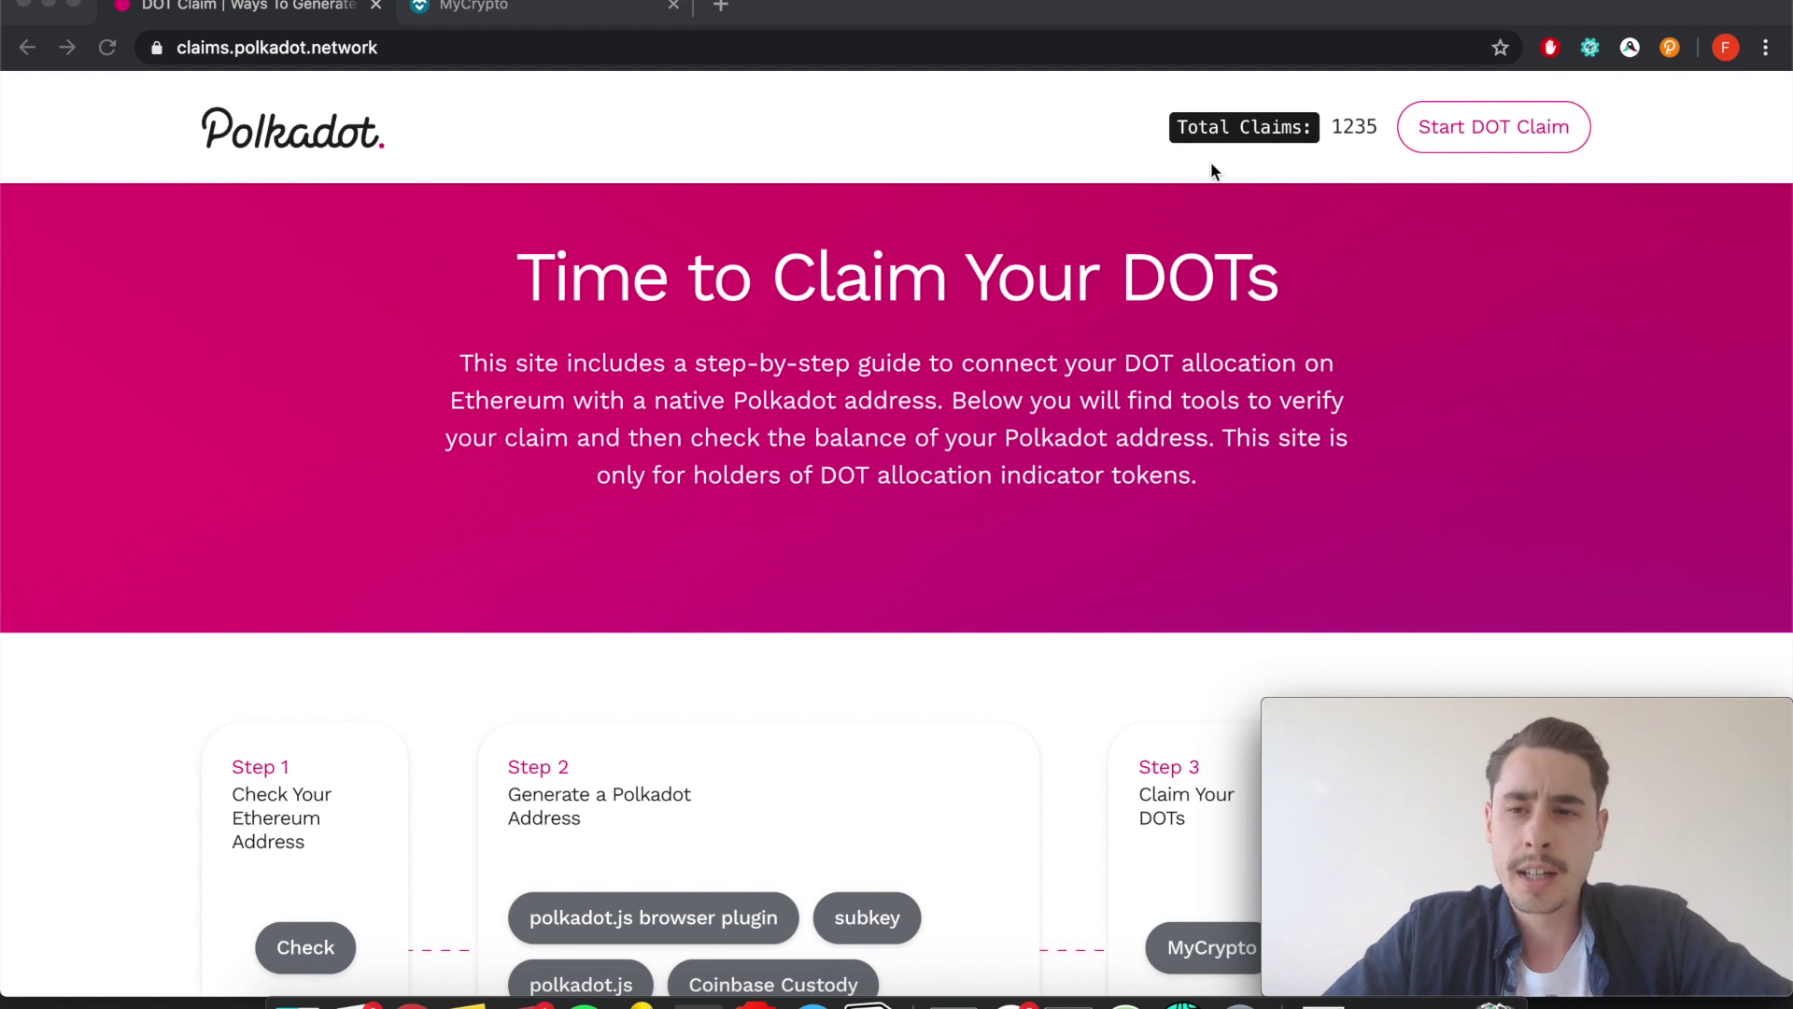
pyautogui.scroll(-7, 988, 469)
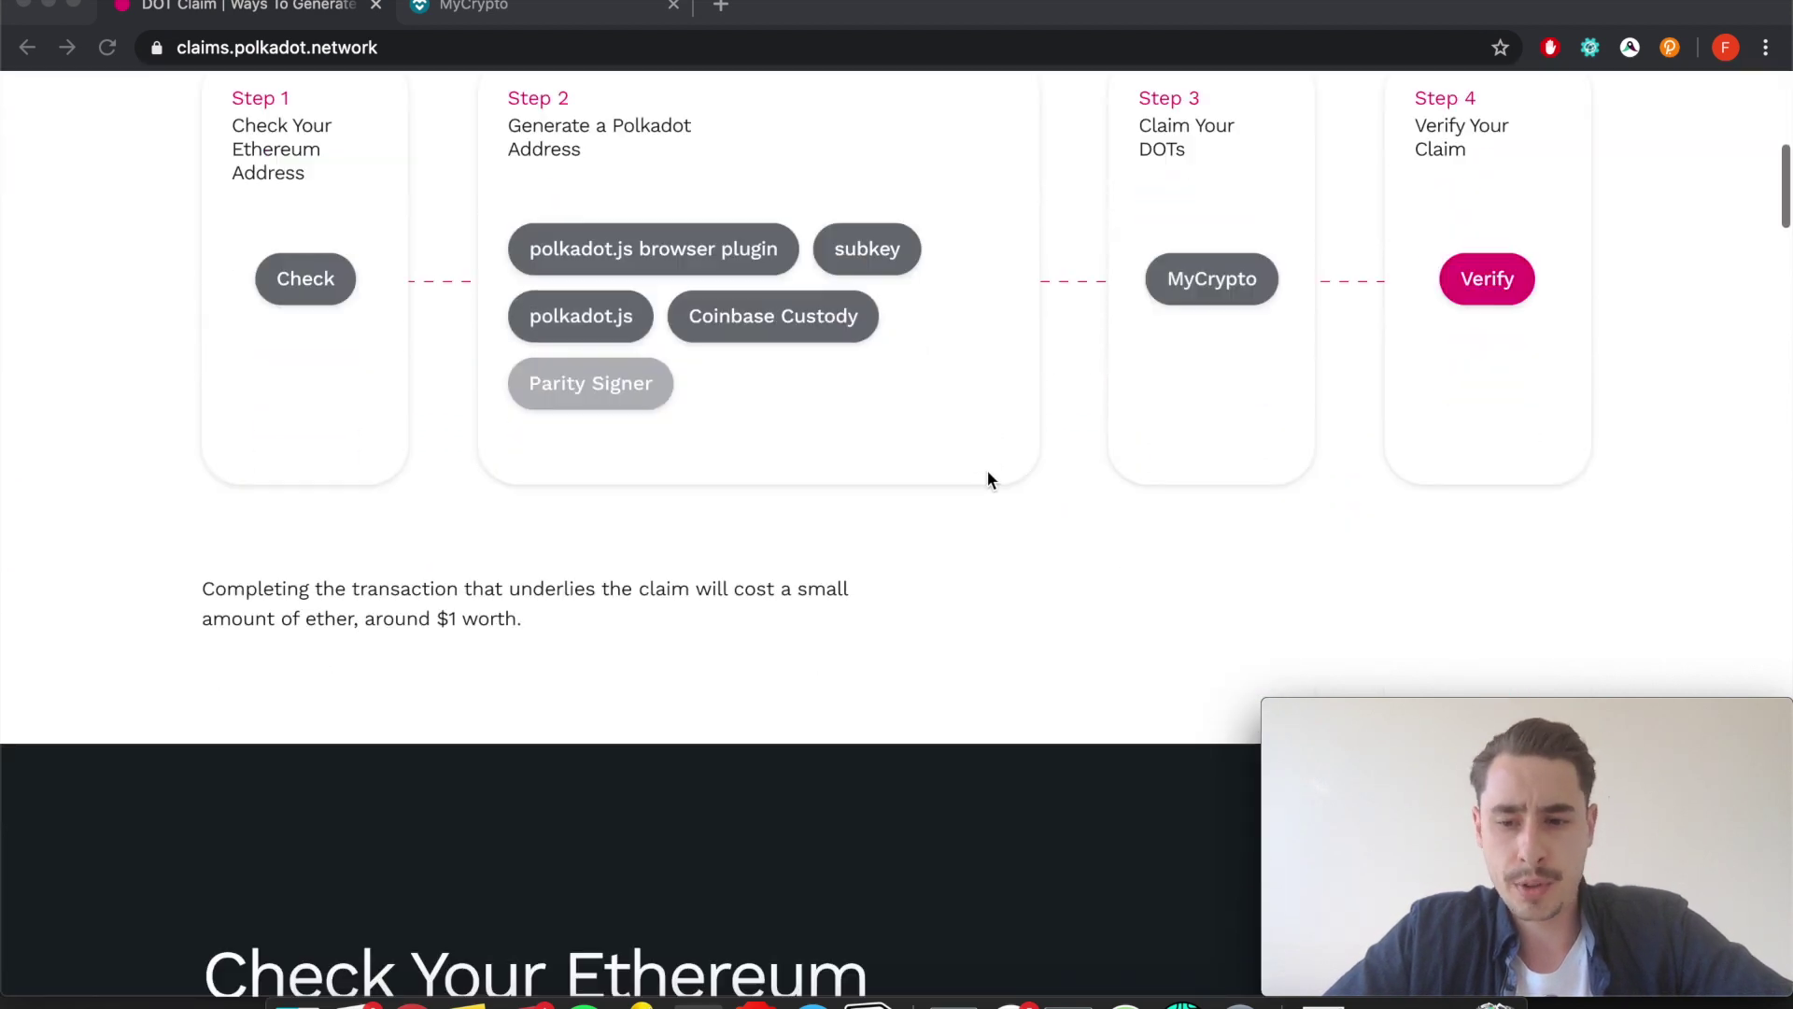
pyautogui.scroll(-3, 989, 478)
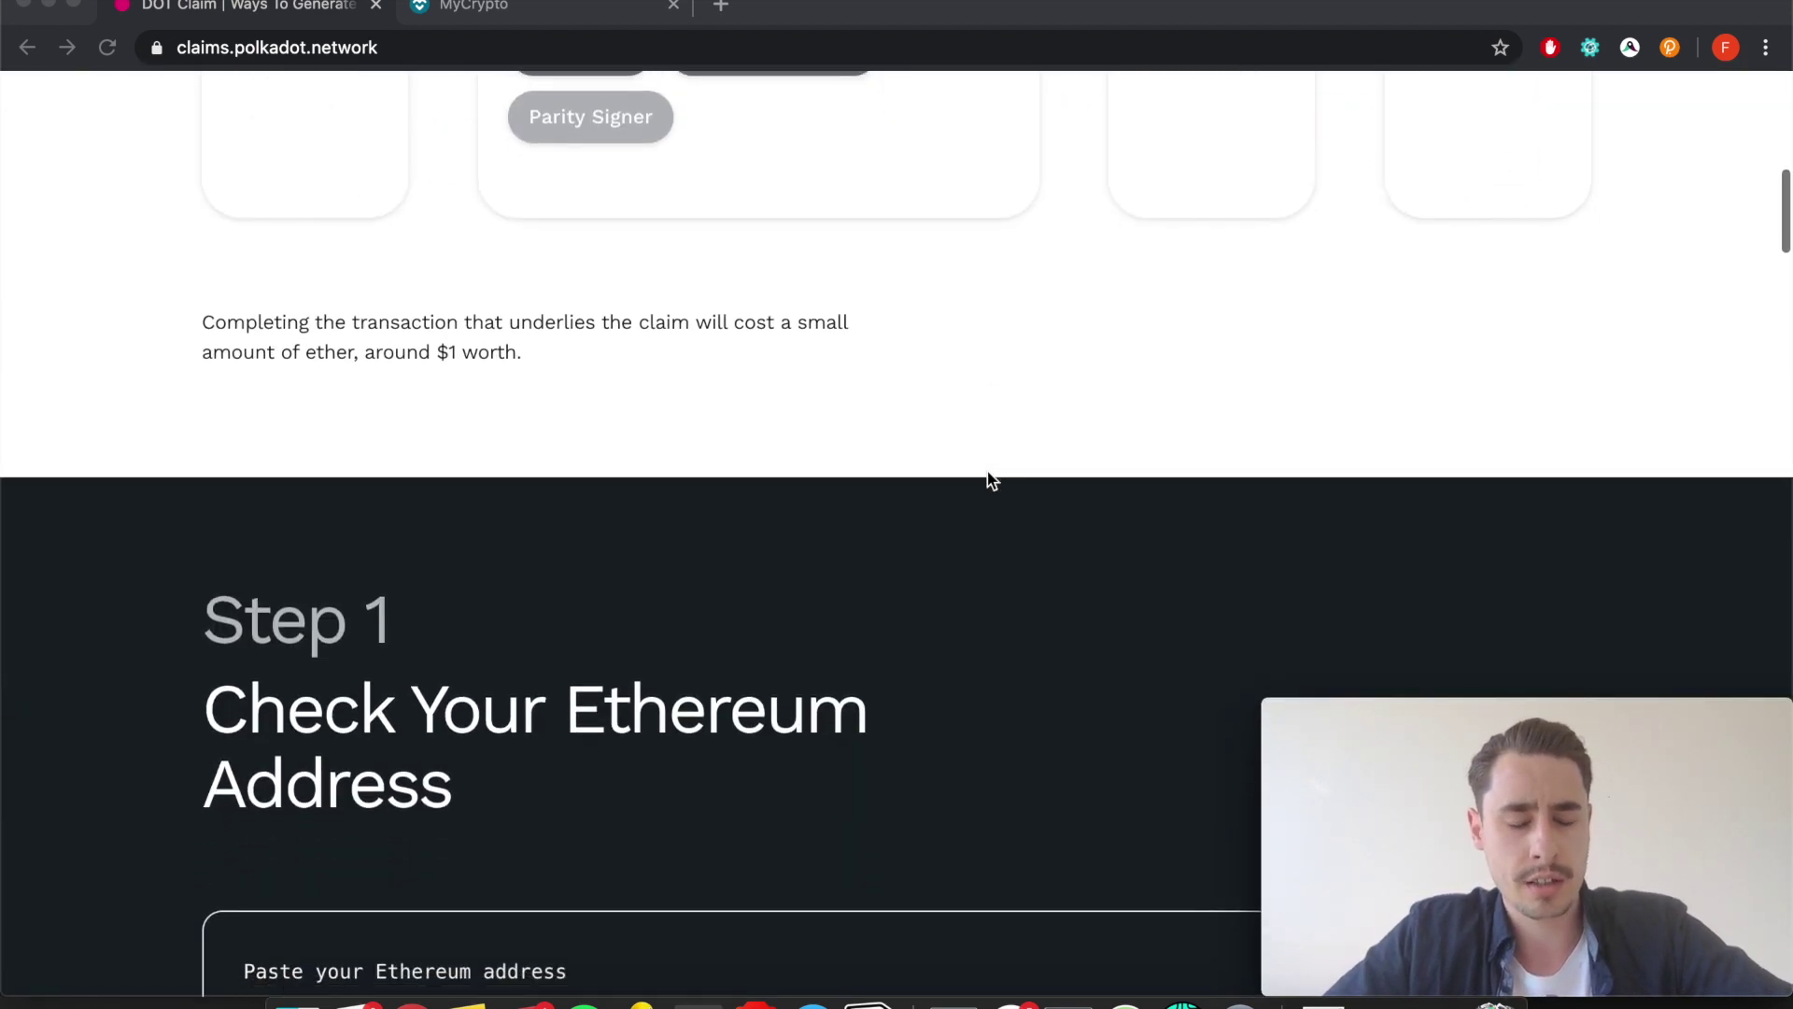
pyautogui.scroll(-4, 990, 480)
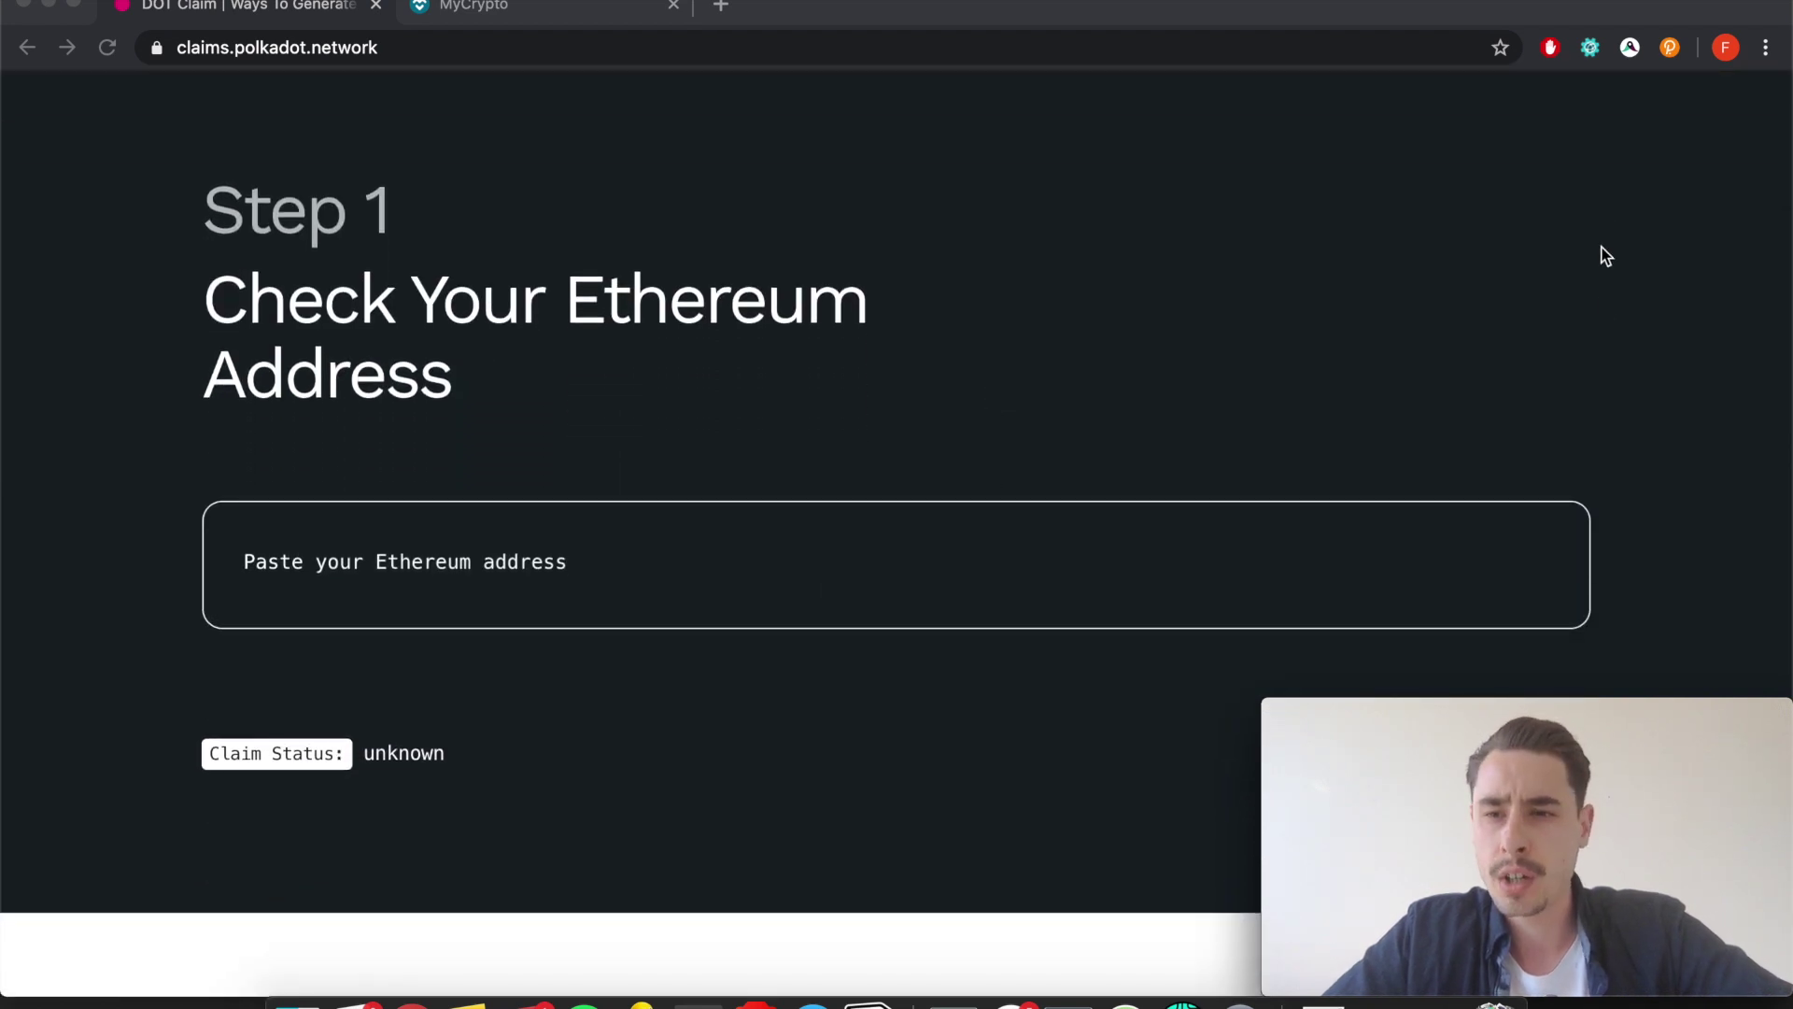
pyautogui.click(1764, 52)
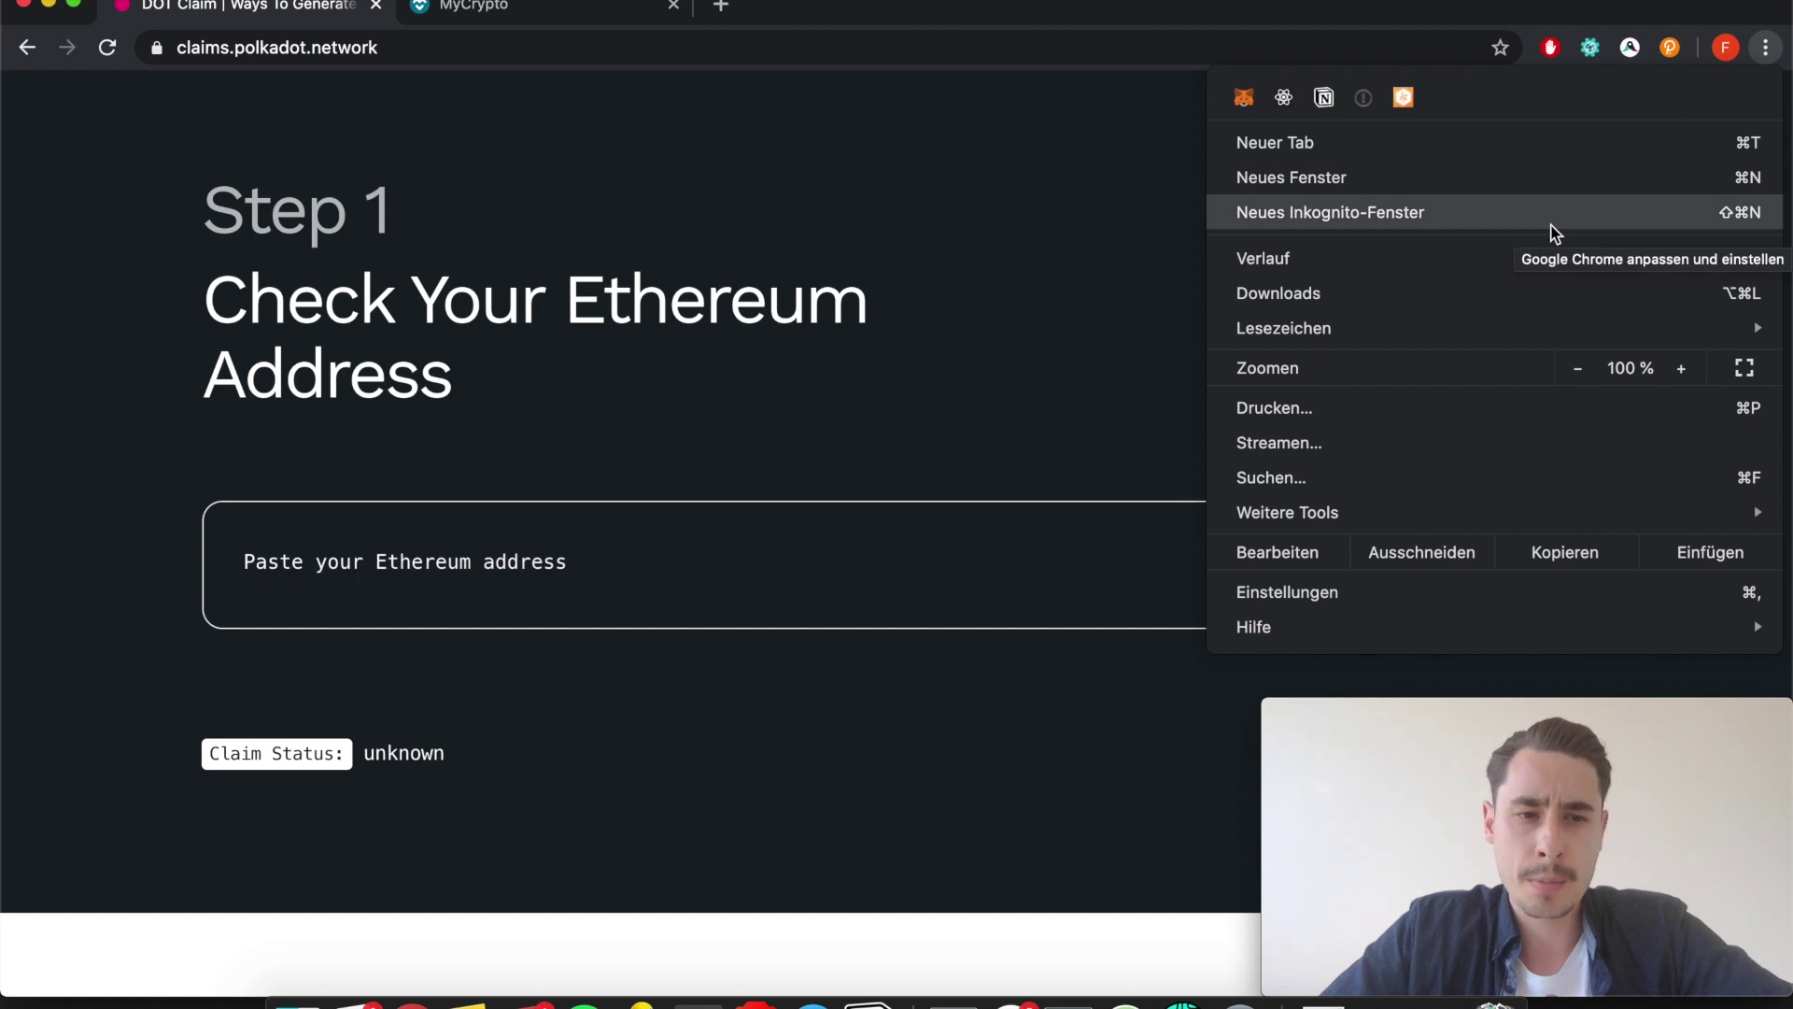
# Copy the MetaMask account's Ethereum address and paste it into the Step 1 address field.
pyautogui.click(1243, 98)
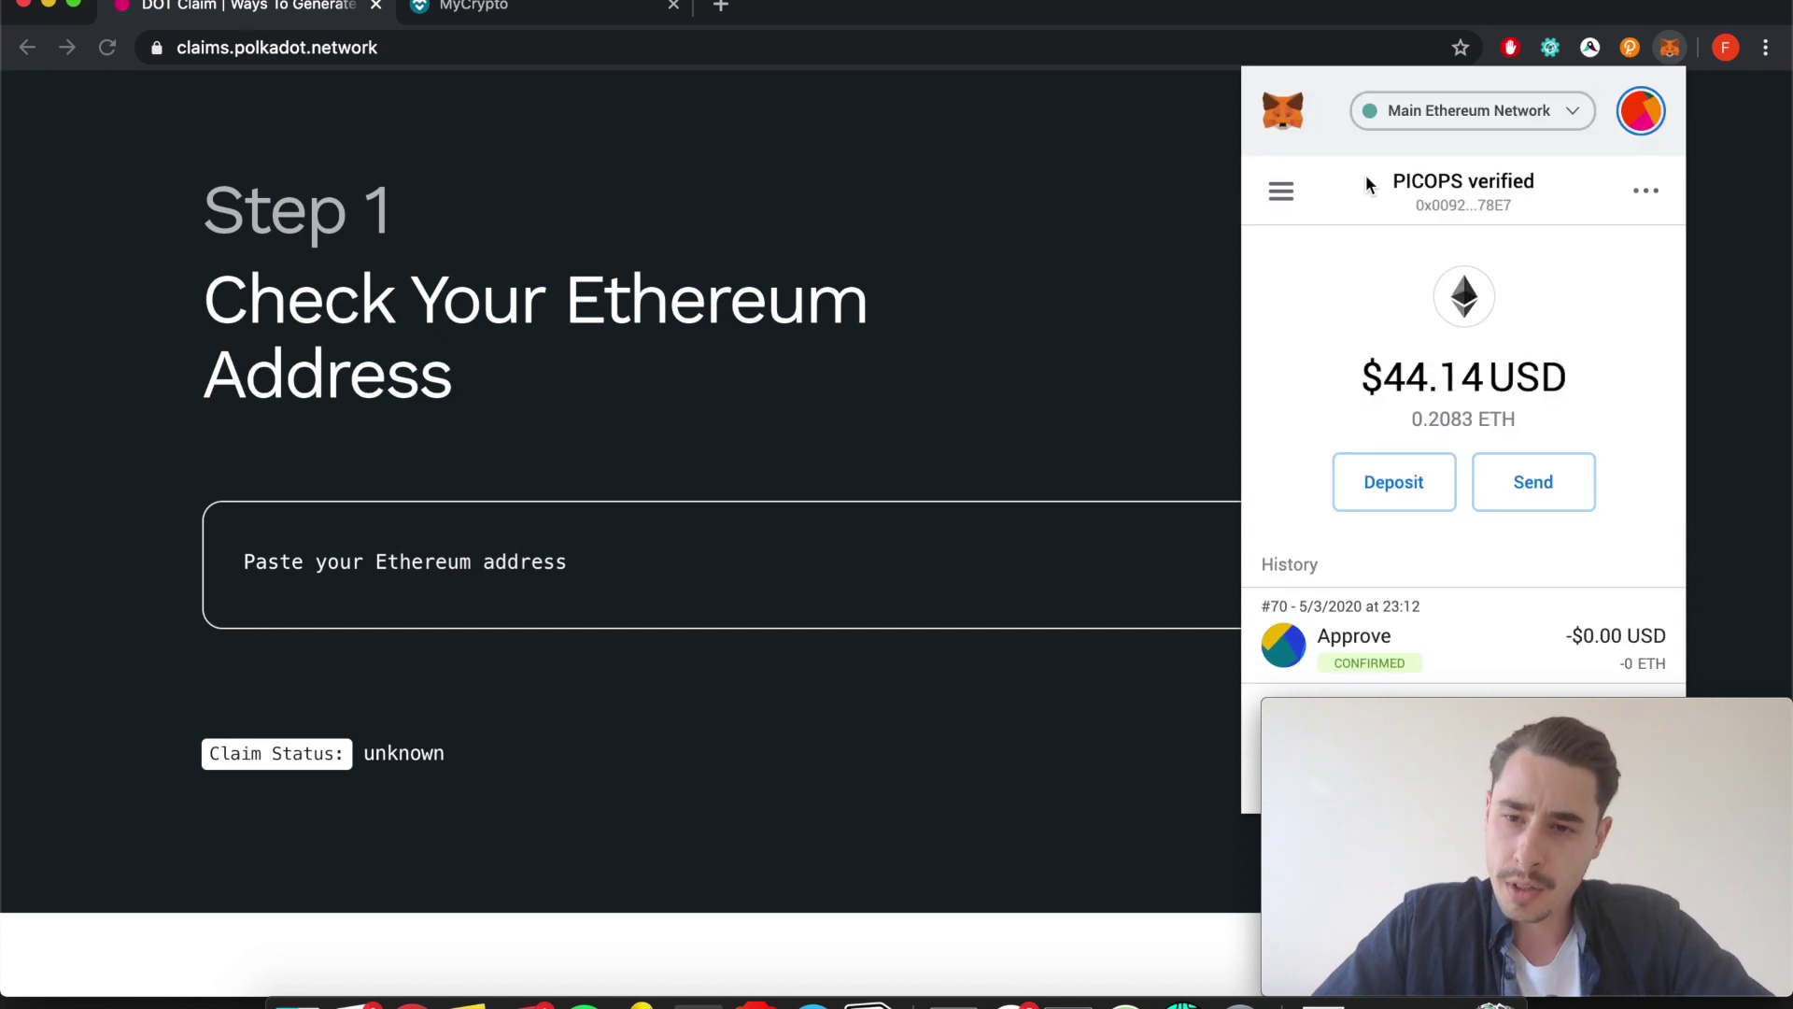
pyautogui.click(1495, 212)
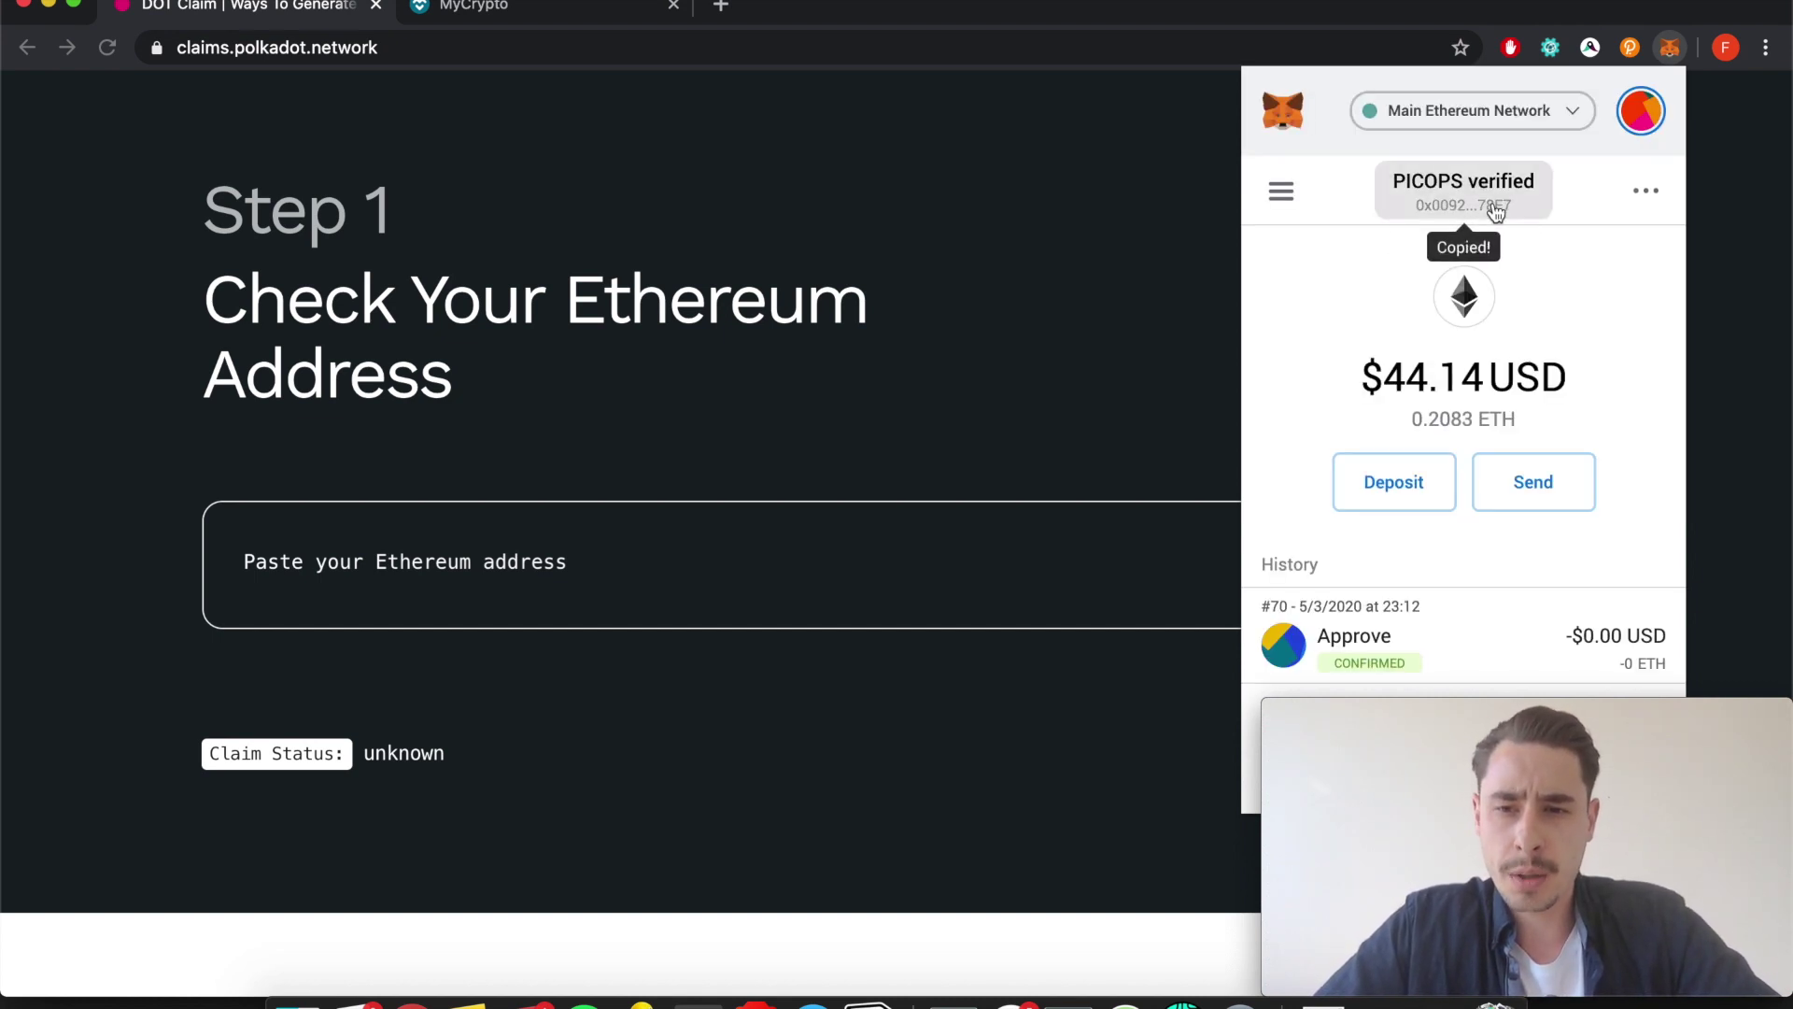
pyautogui.click(584, 538)
pyautogui.click(567, 546)
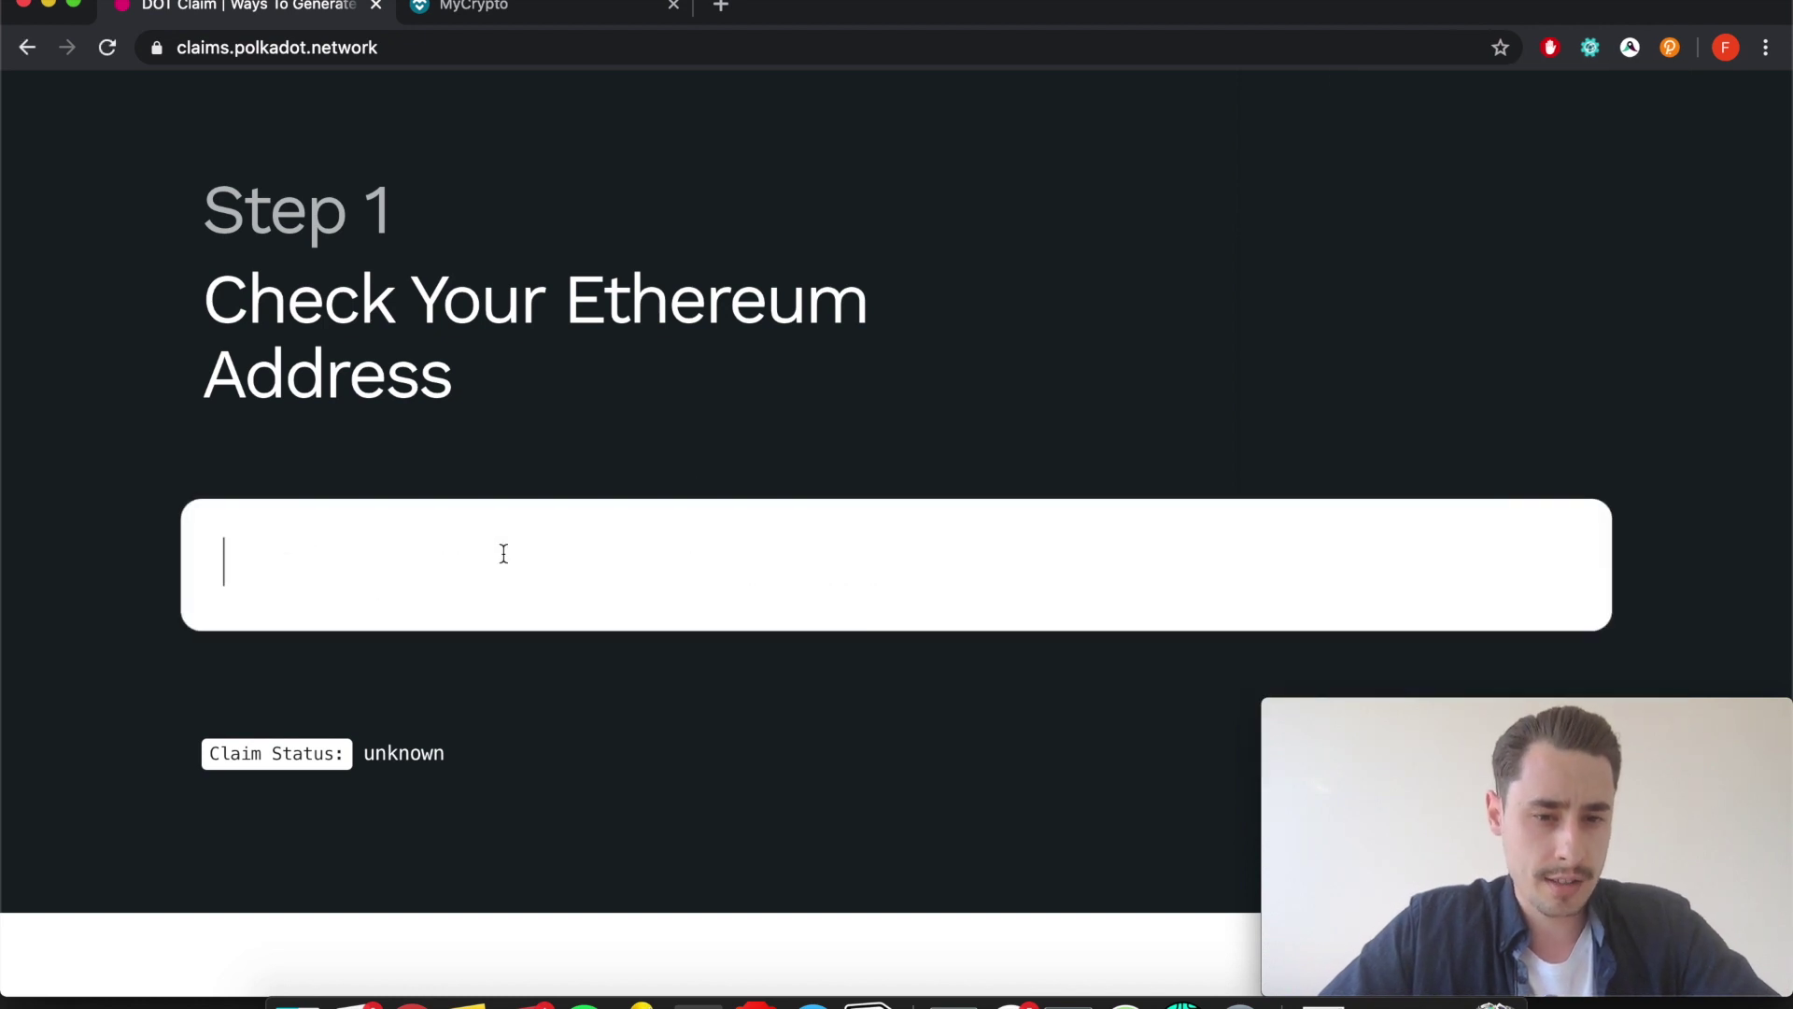
pyautogui.write('0x0092dD784a50e356B9E1705dc780FCDCd55d78E7')
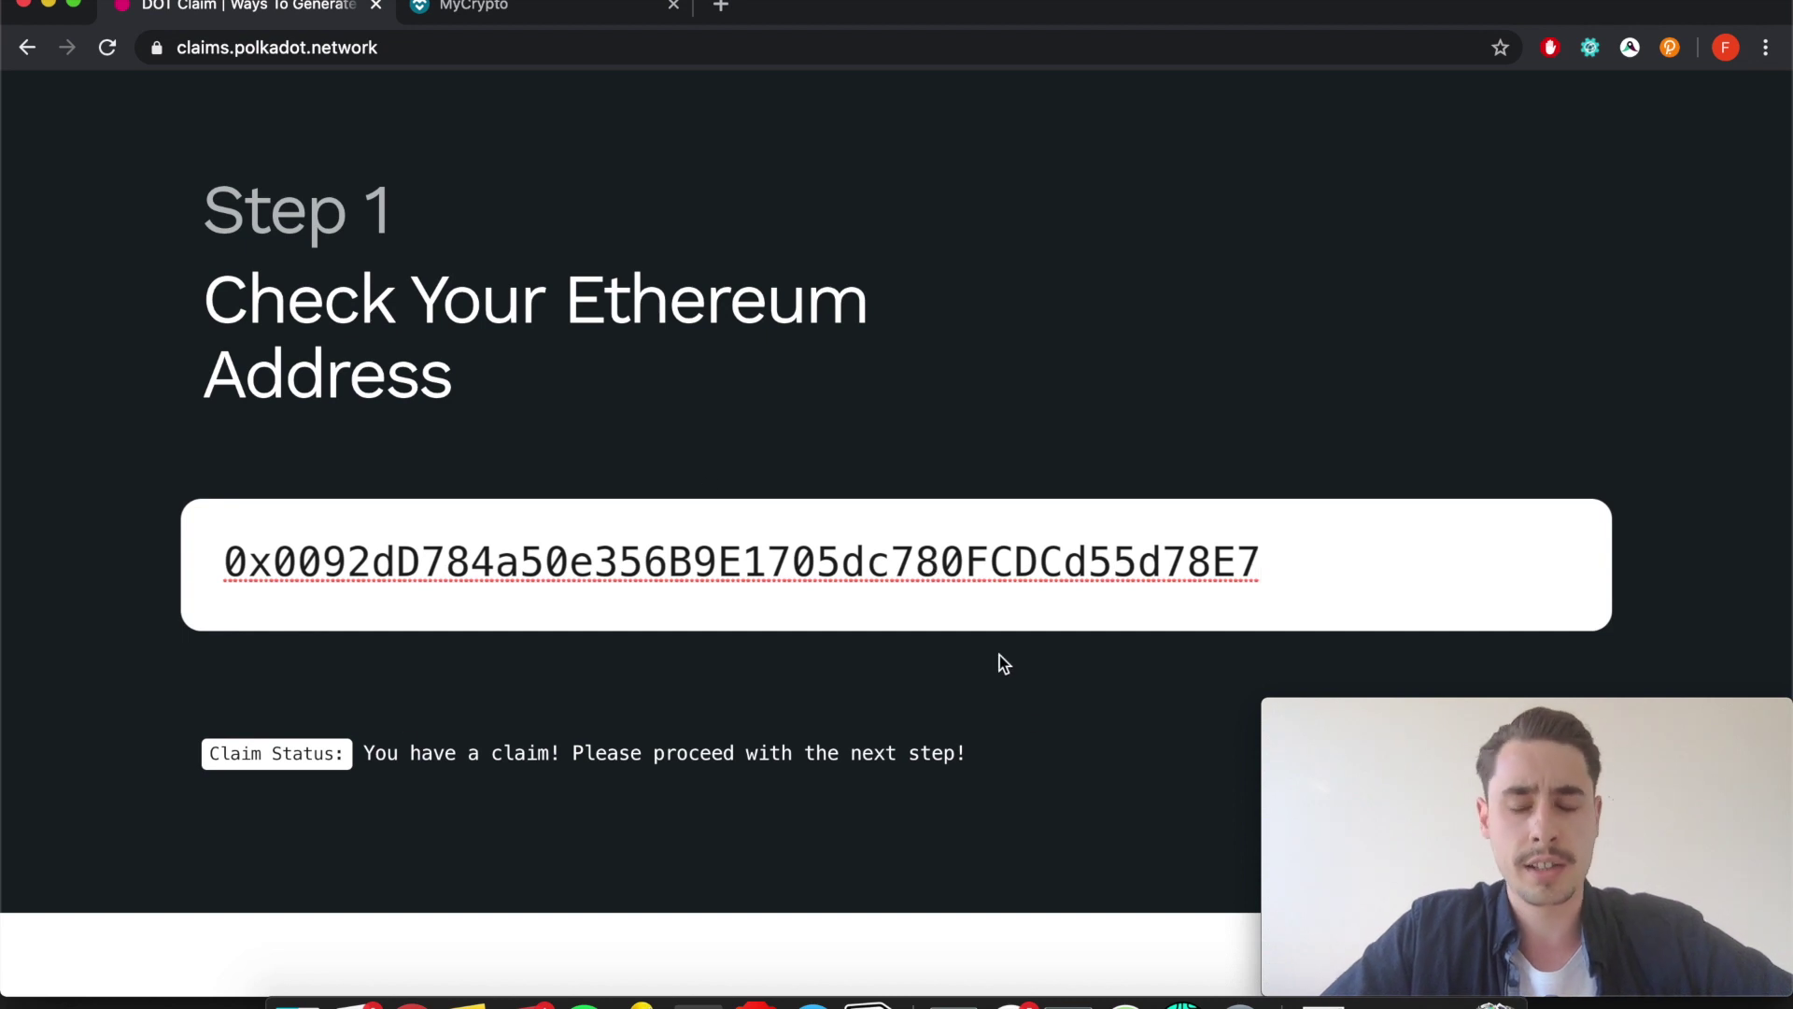
pyautogui.click(884, 413)
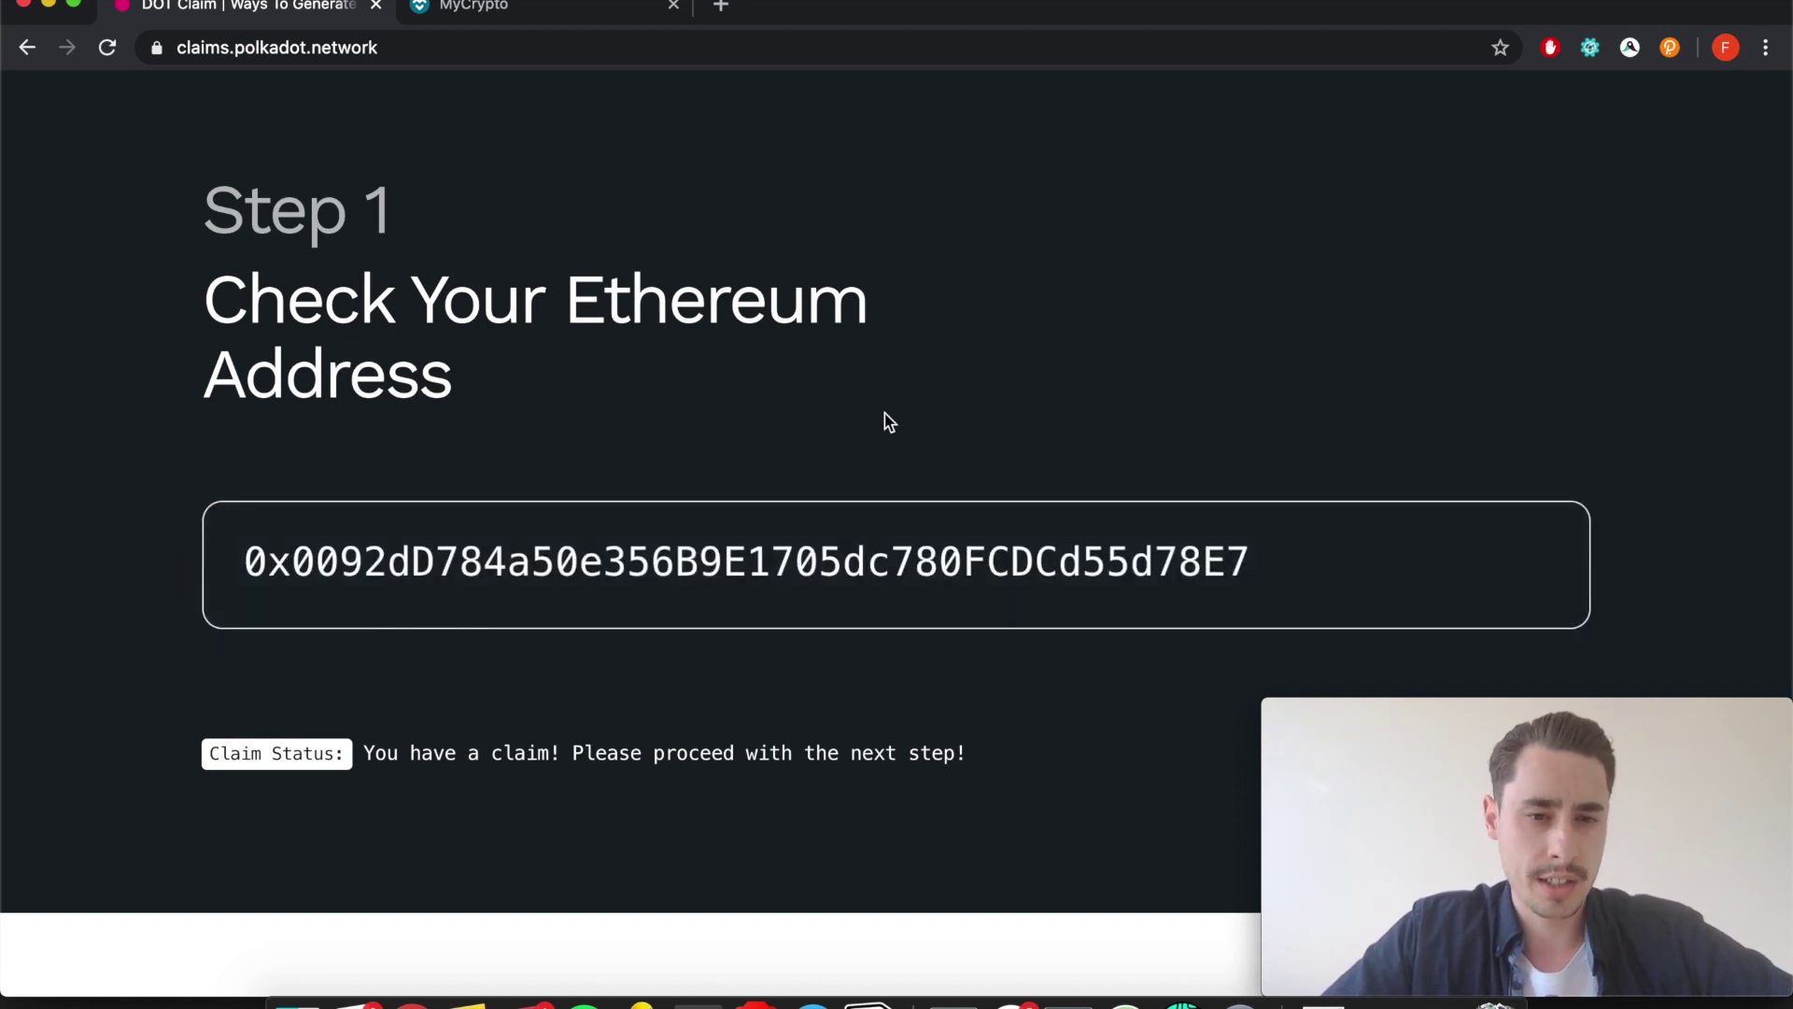
pyautogui.scroll(-4, 884, 413)
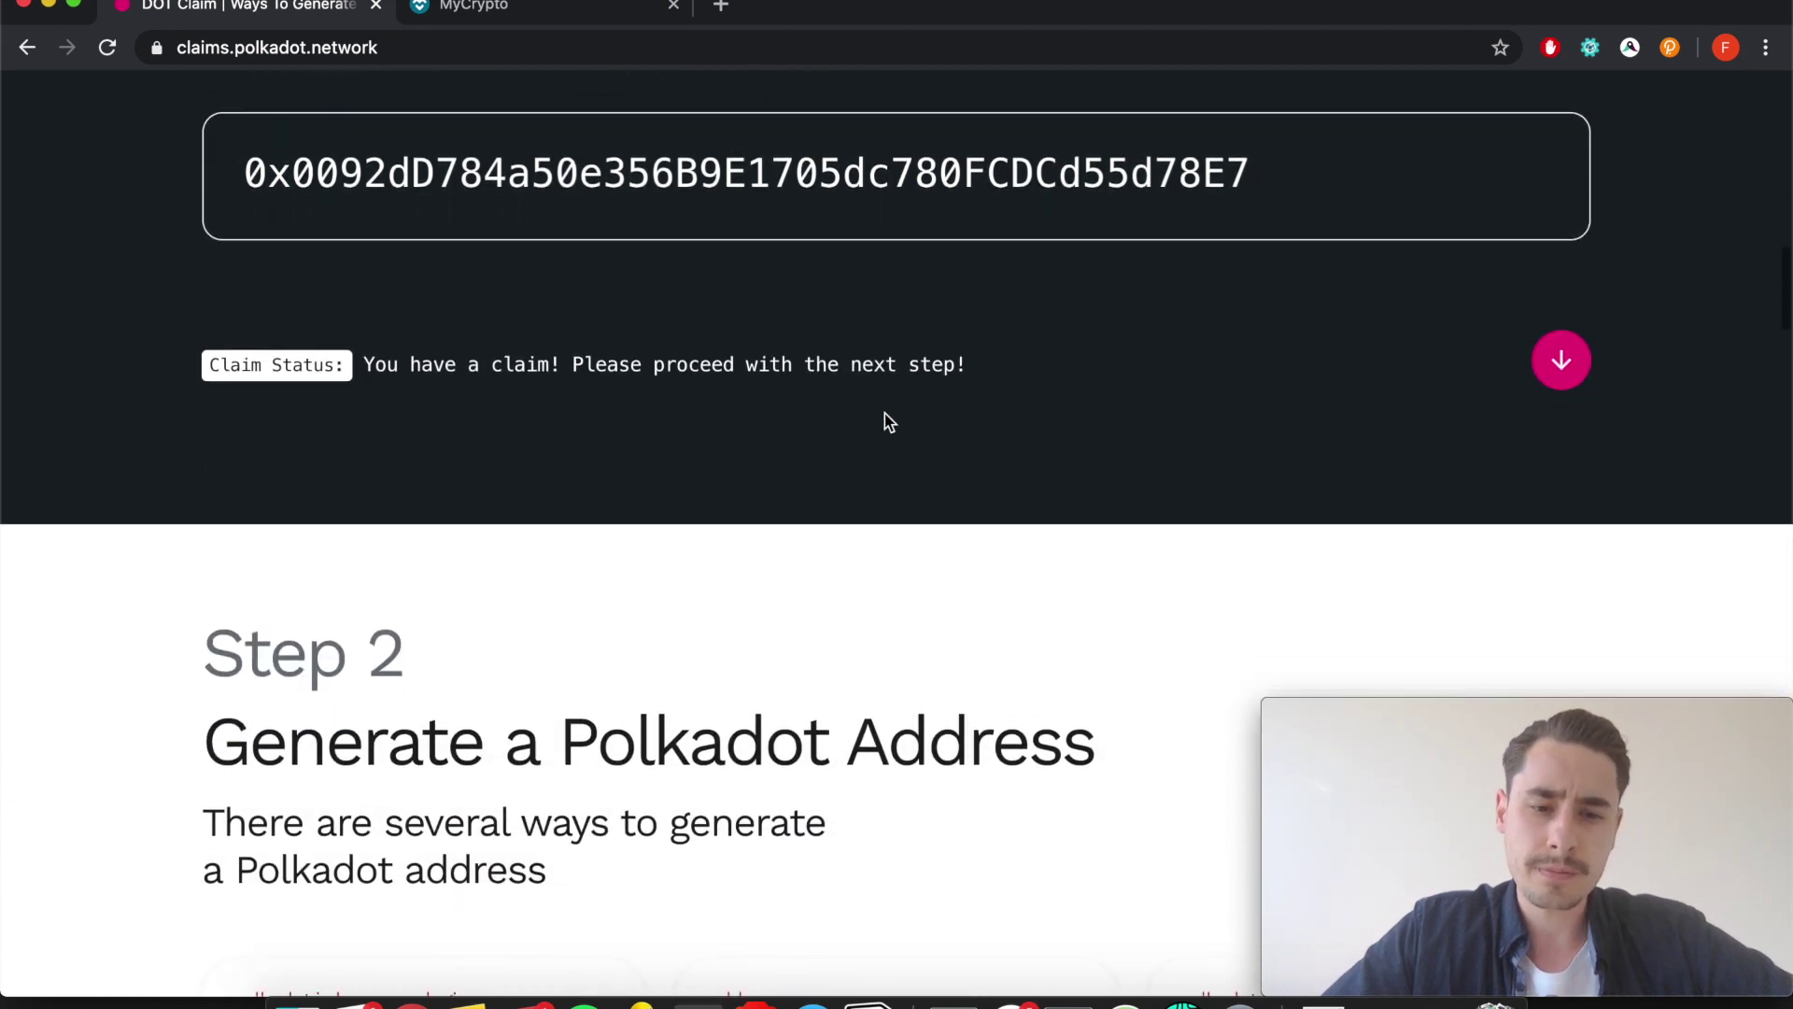
# Scroll down through Step 2 to the Polkadot.js browser plugin guide carousel.
pyautogui.scroll(-4, 883, 413)
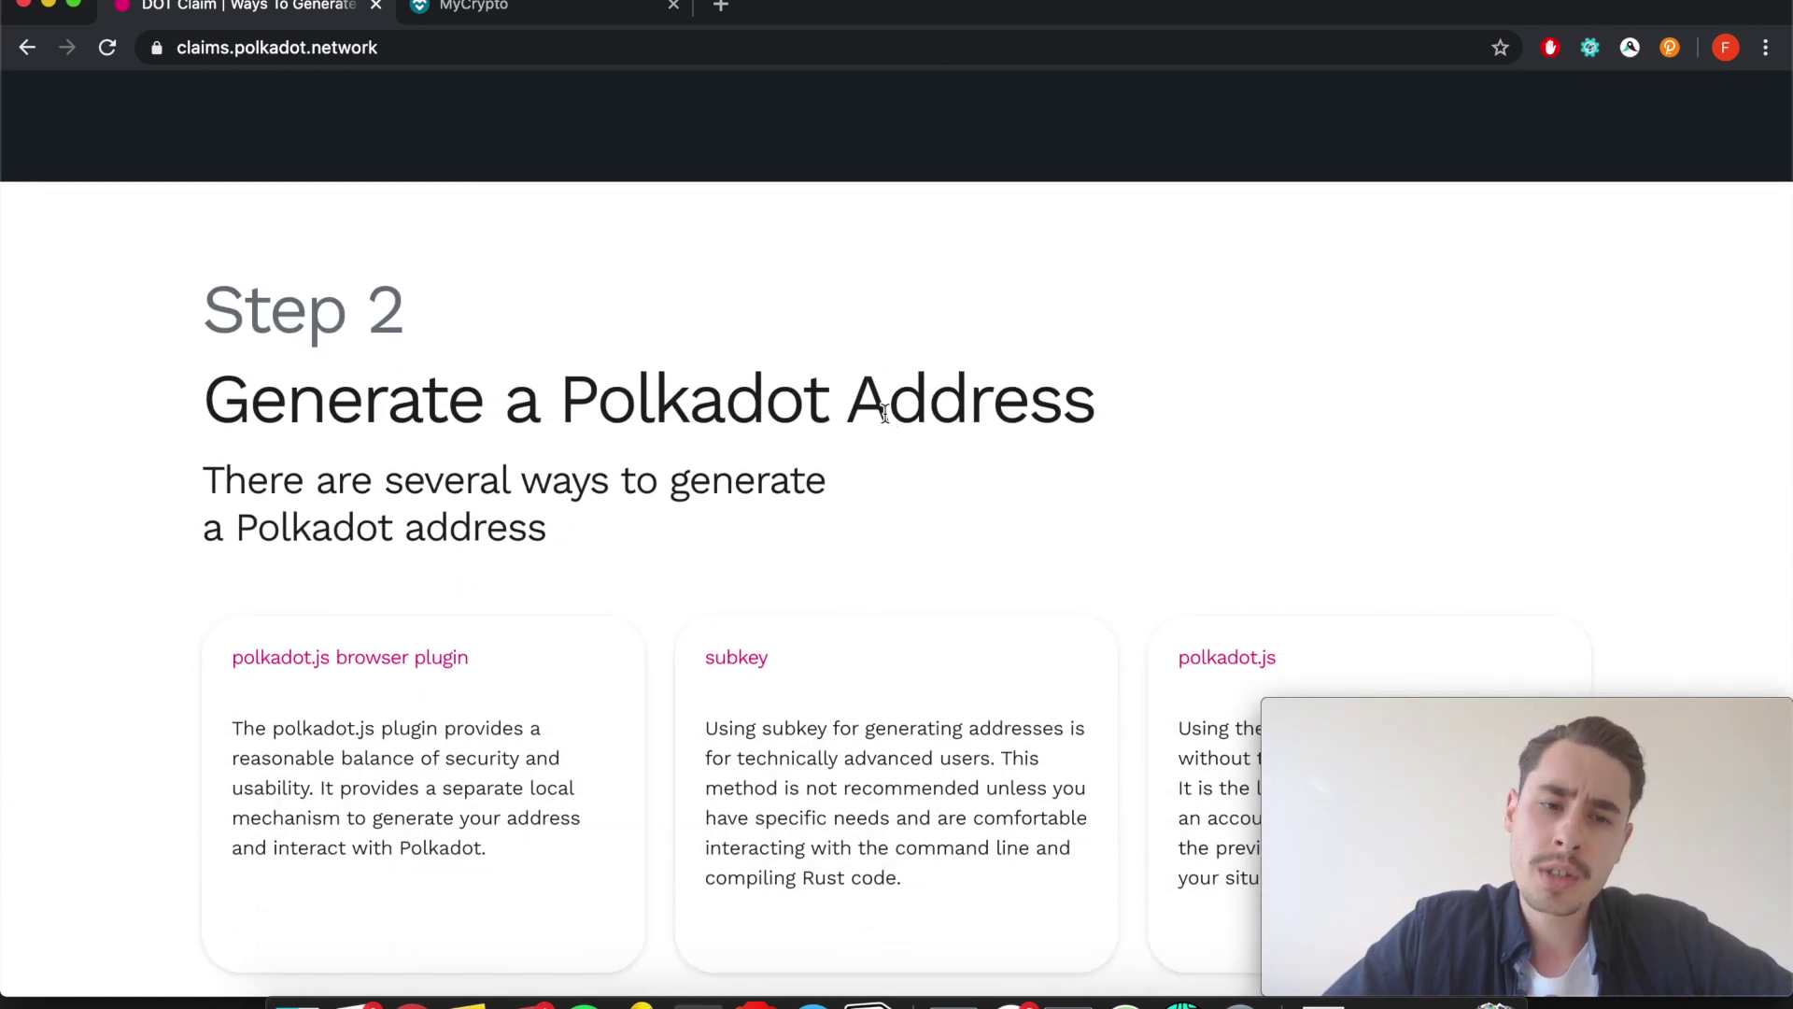
pyautogui.scroll(-1, 883, 412)
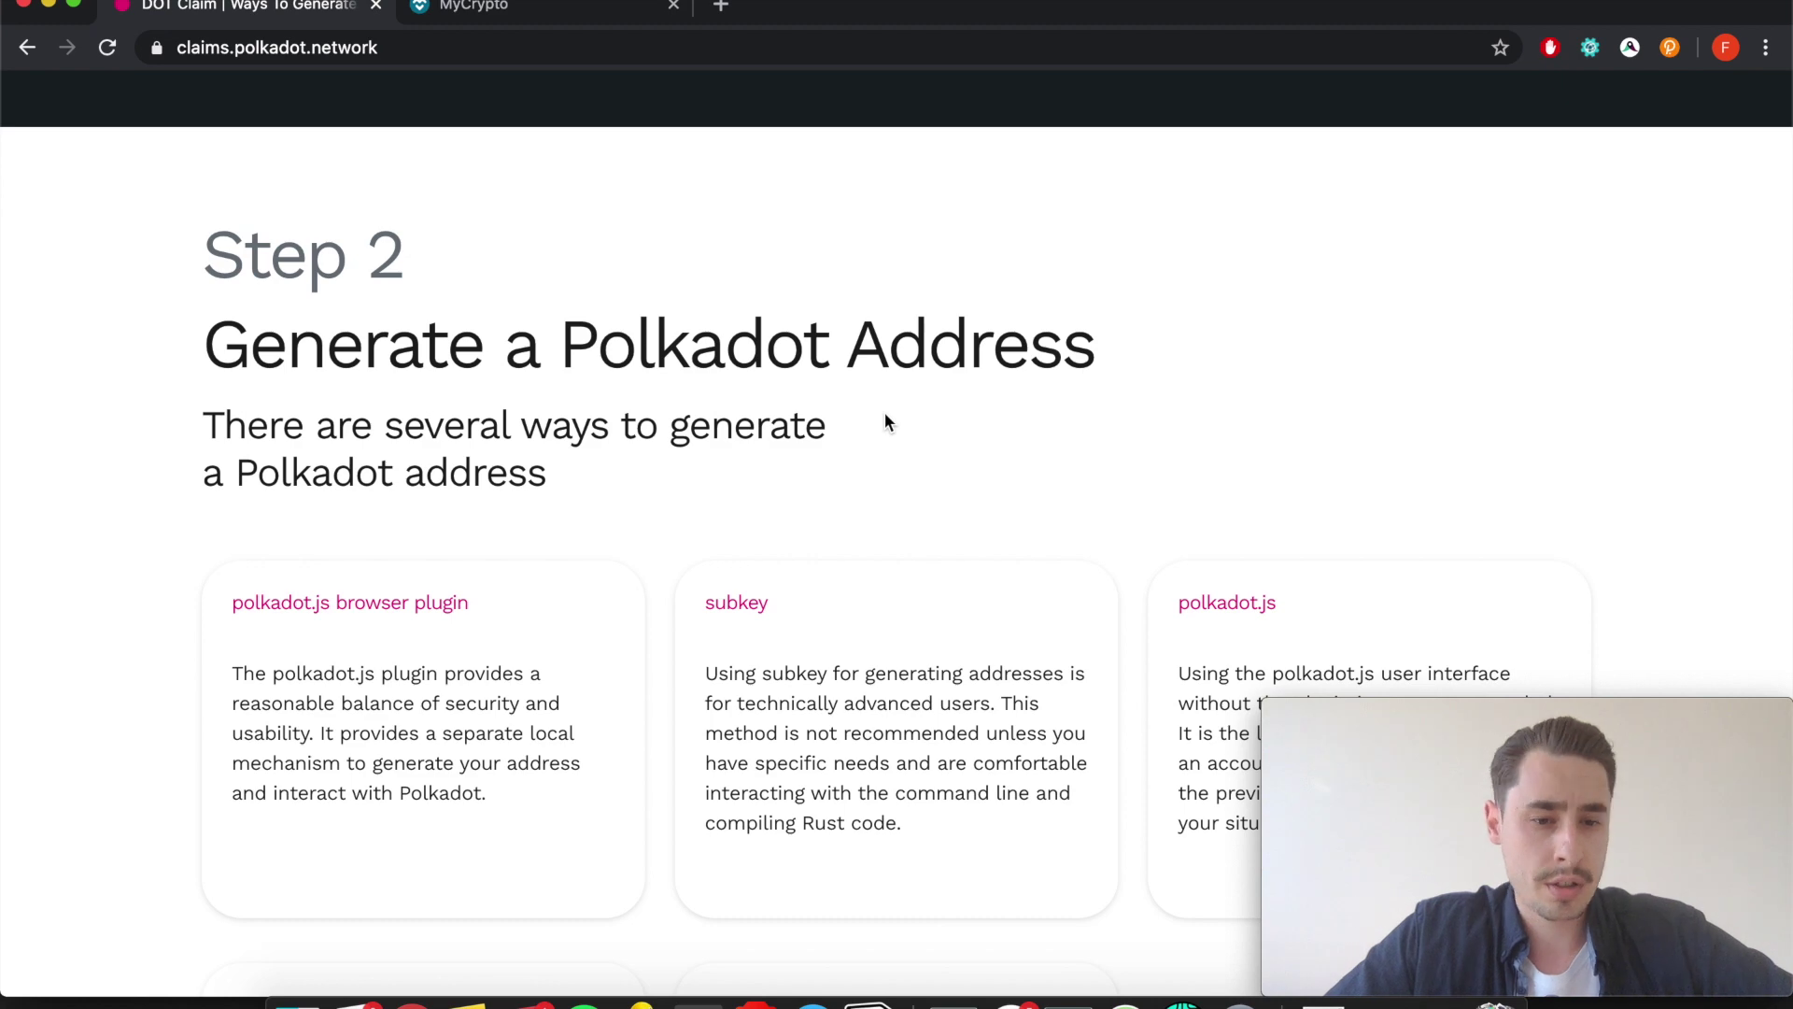
pyautogui.scroll(-4, 885, 417)
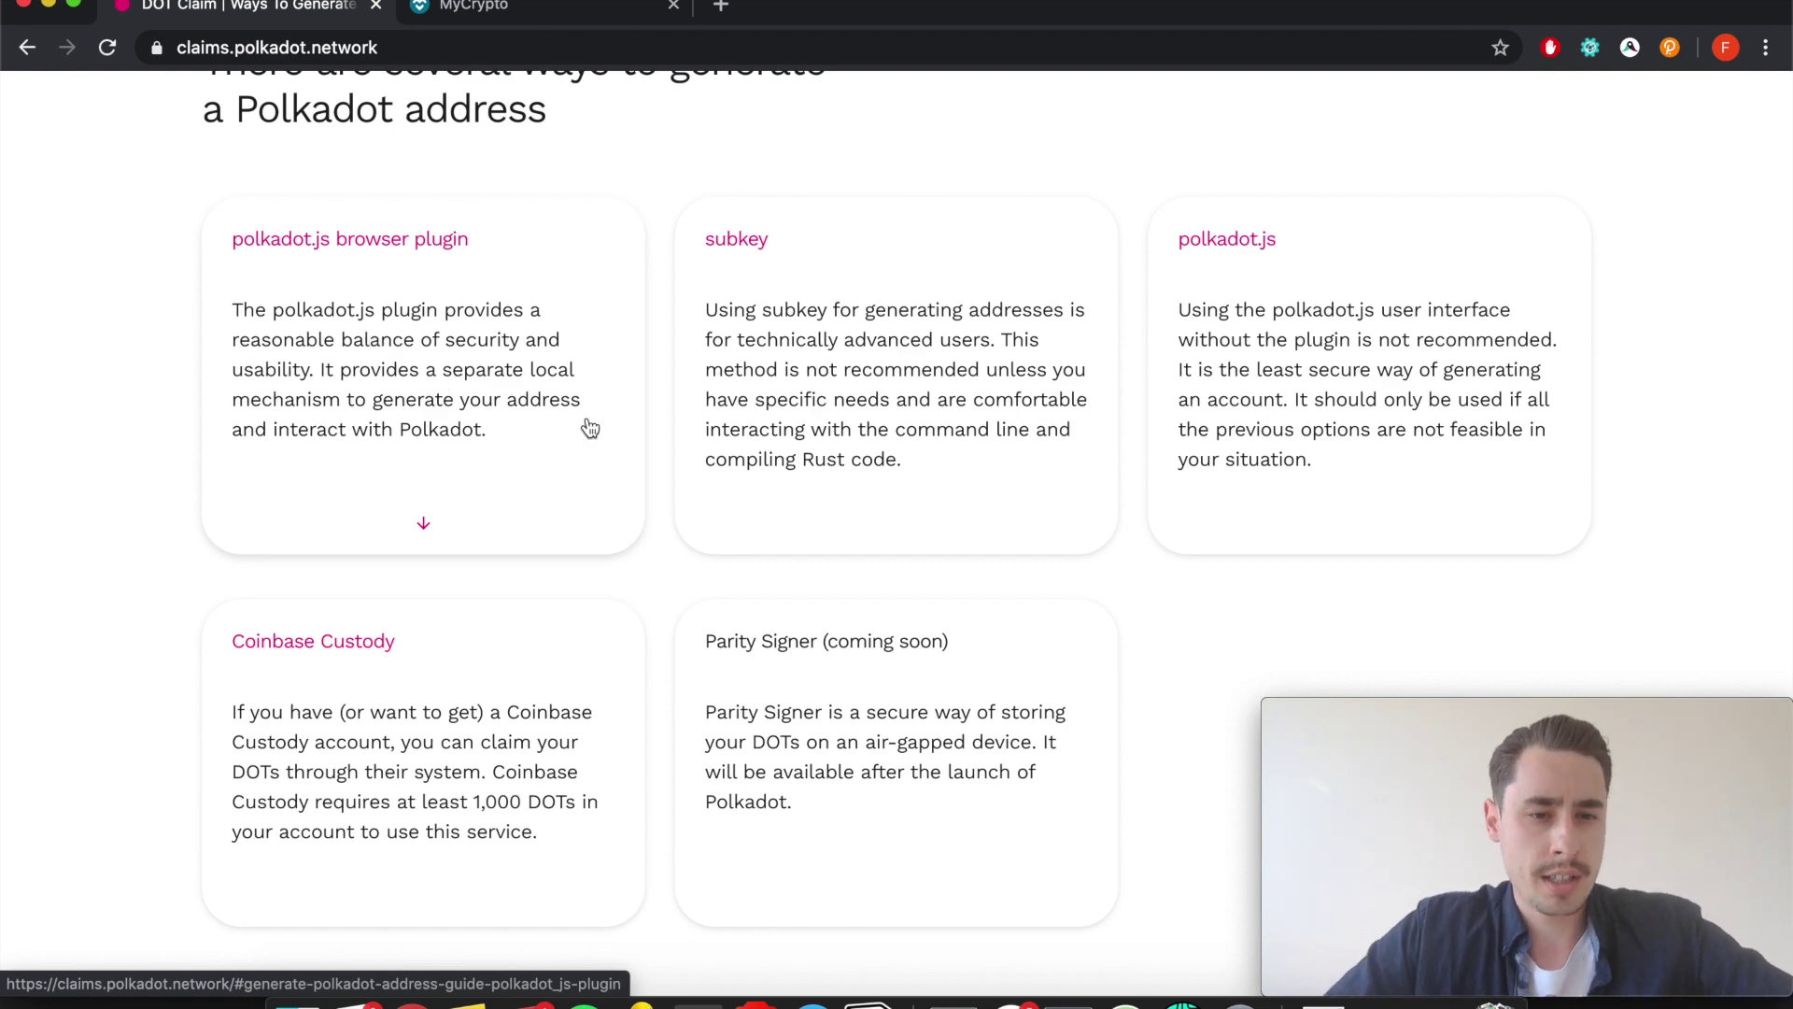
pyautogui.scroll(-11, 589, 426)
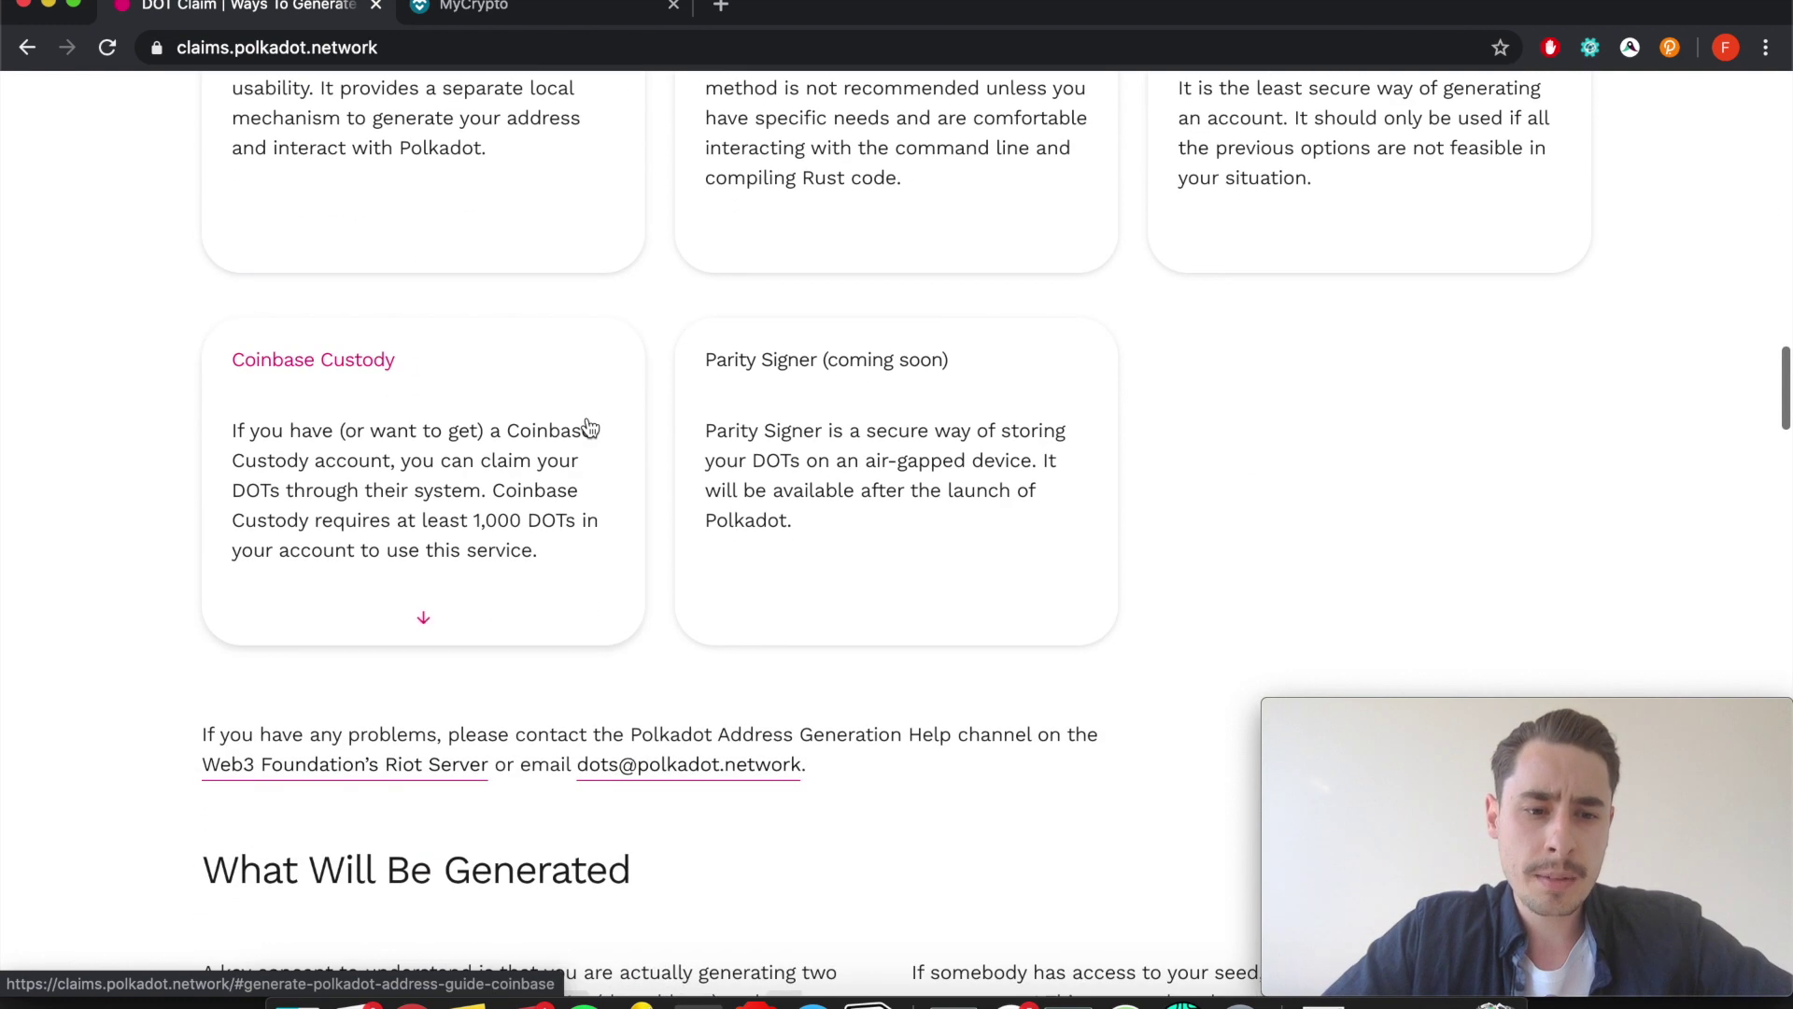
pyautogui.scroll(-7, 586, 416)
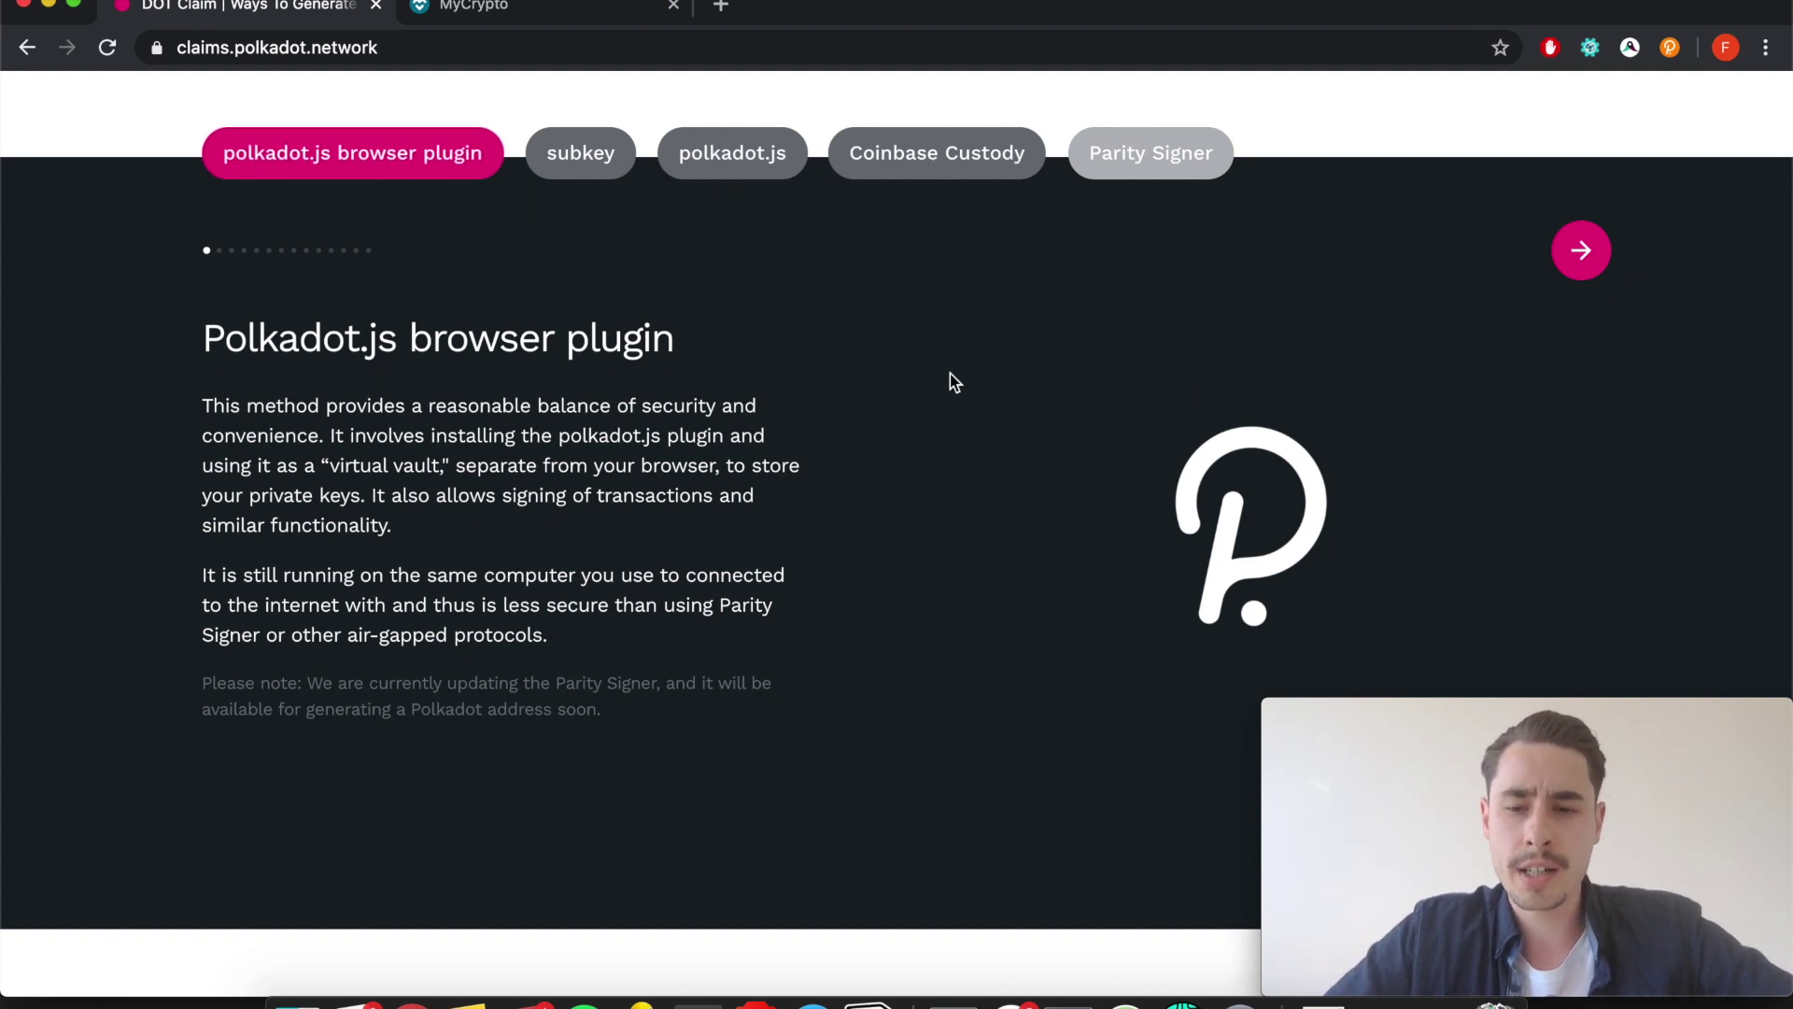
# Page the plugin guide forward from Install browser plugin to the Store the key somewhere safe slide.
pyautogui.click(1581, 250)
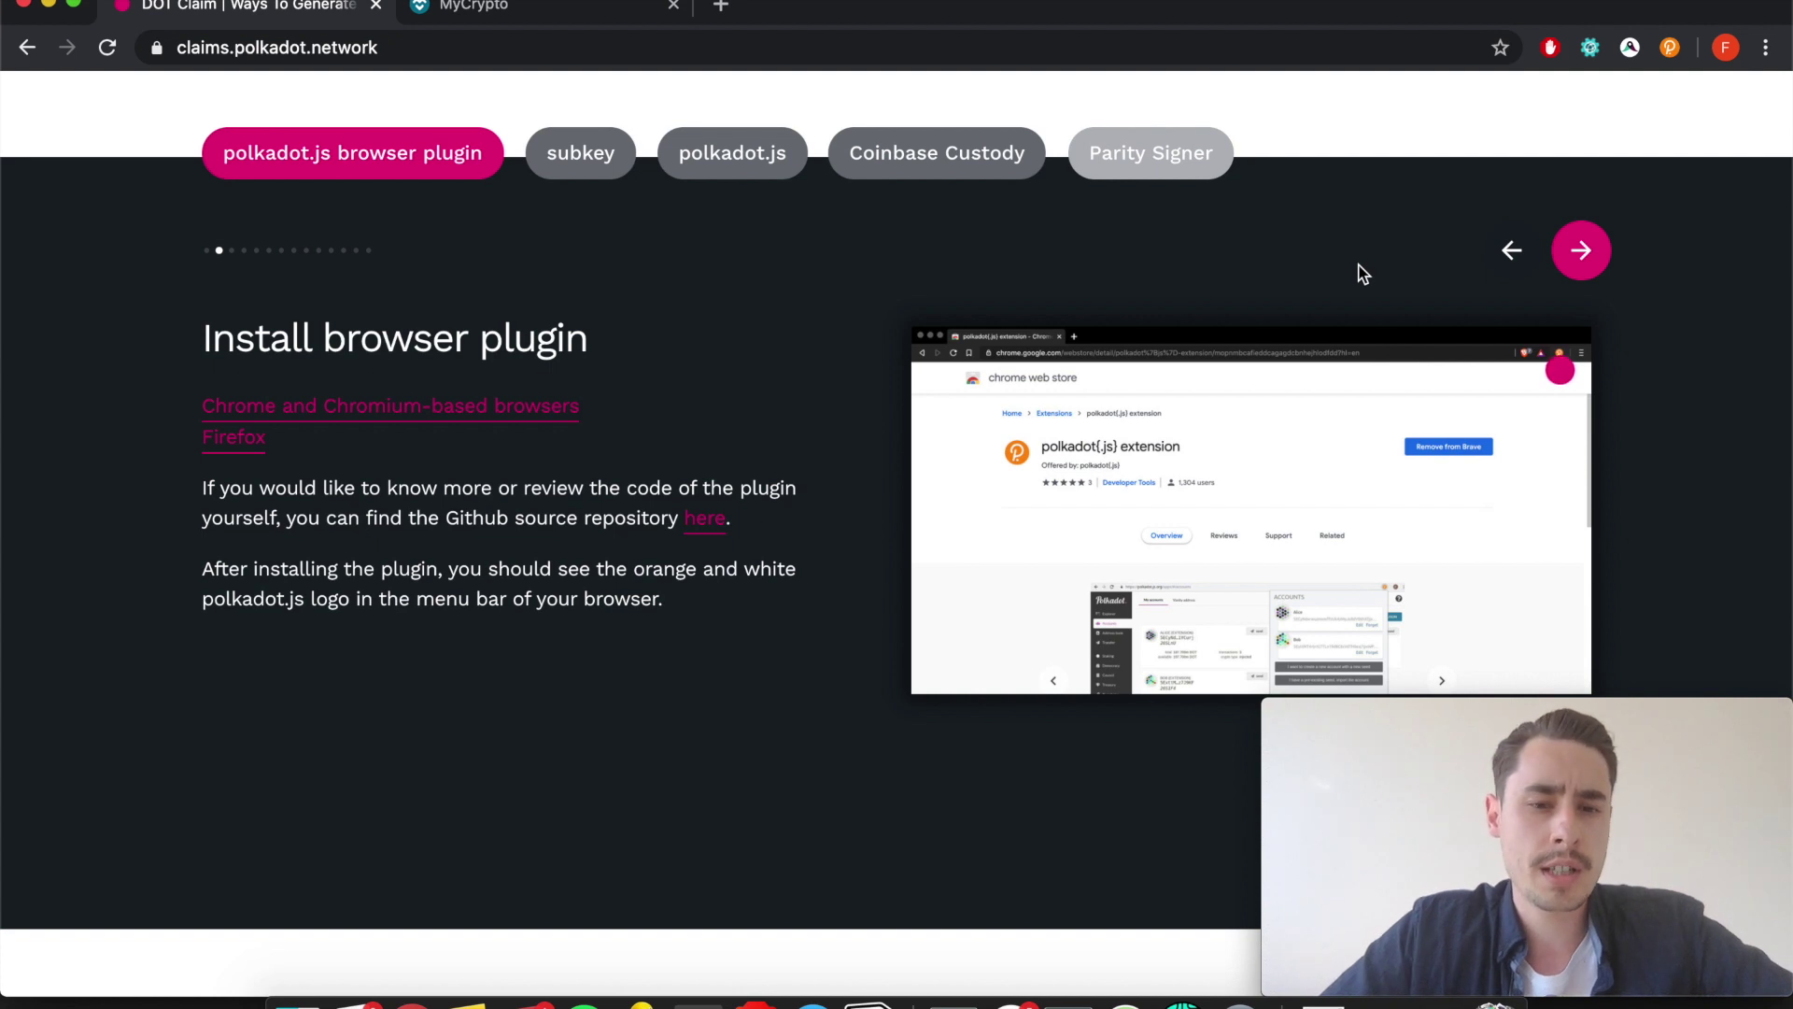
pyautogui.click(1580, 256)
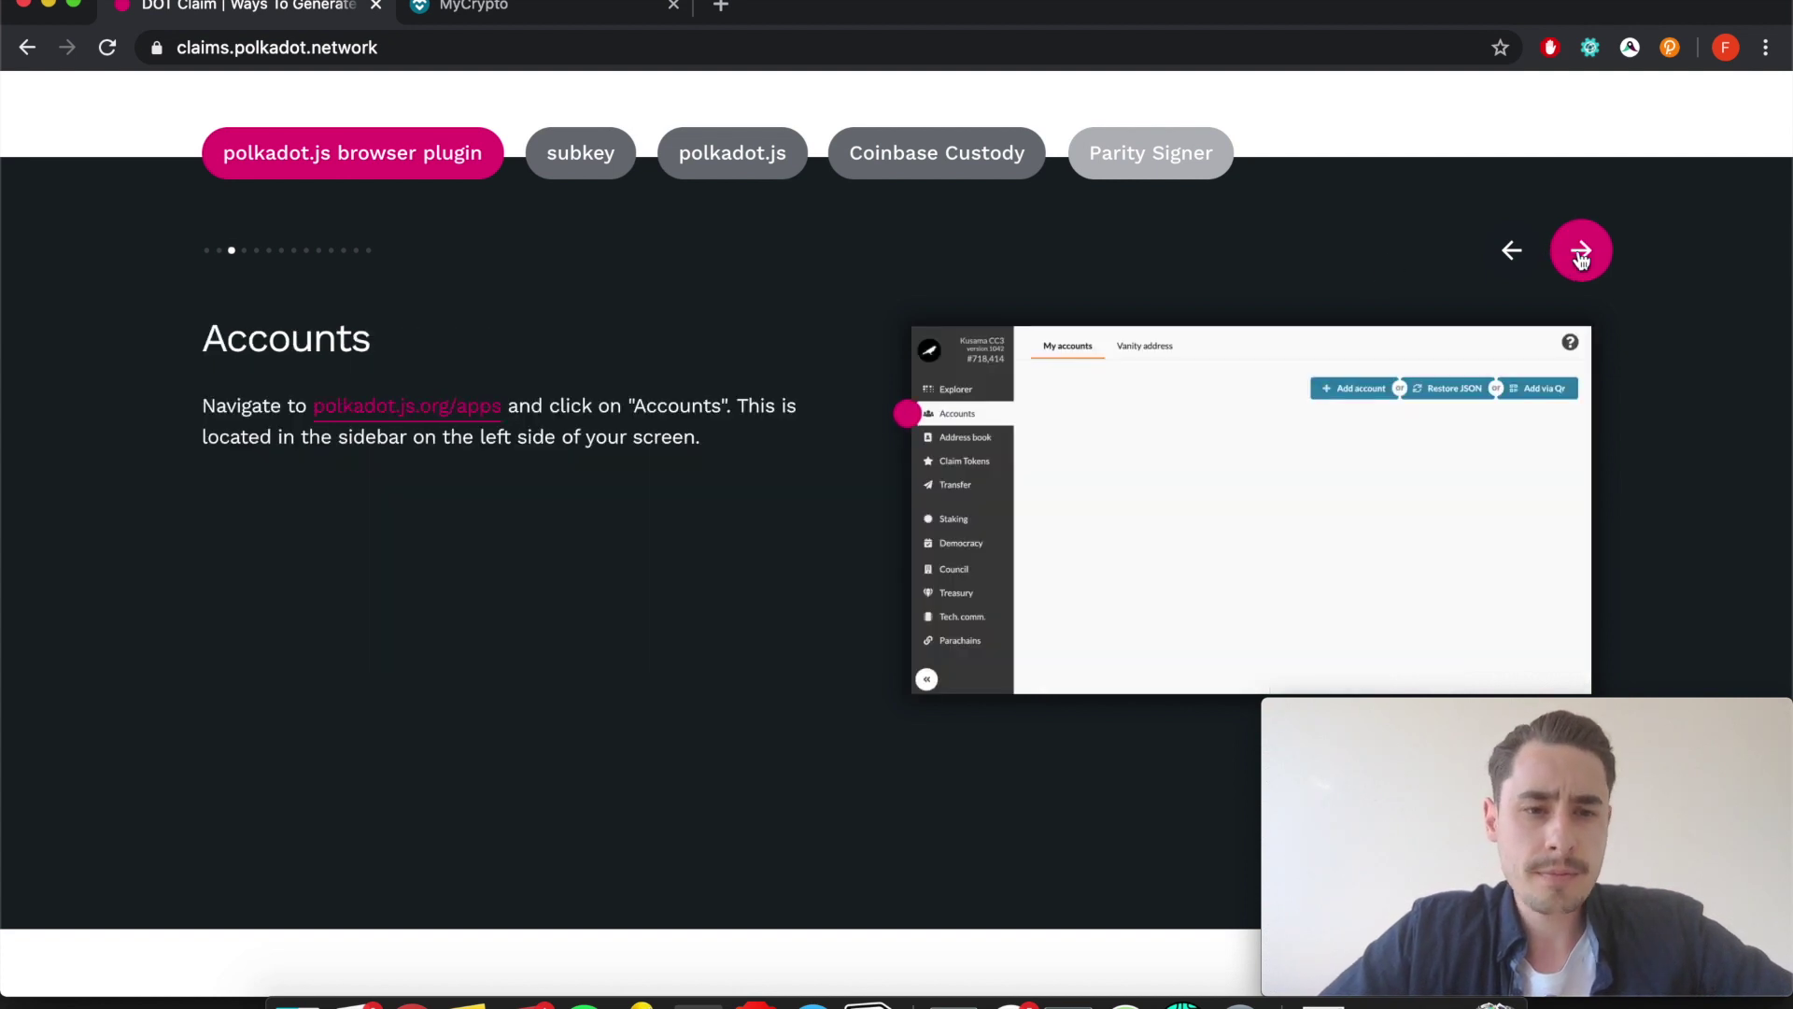
pyautogui.click(1580, 256)
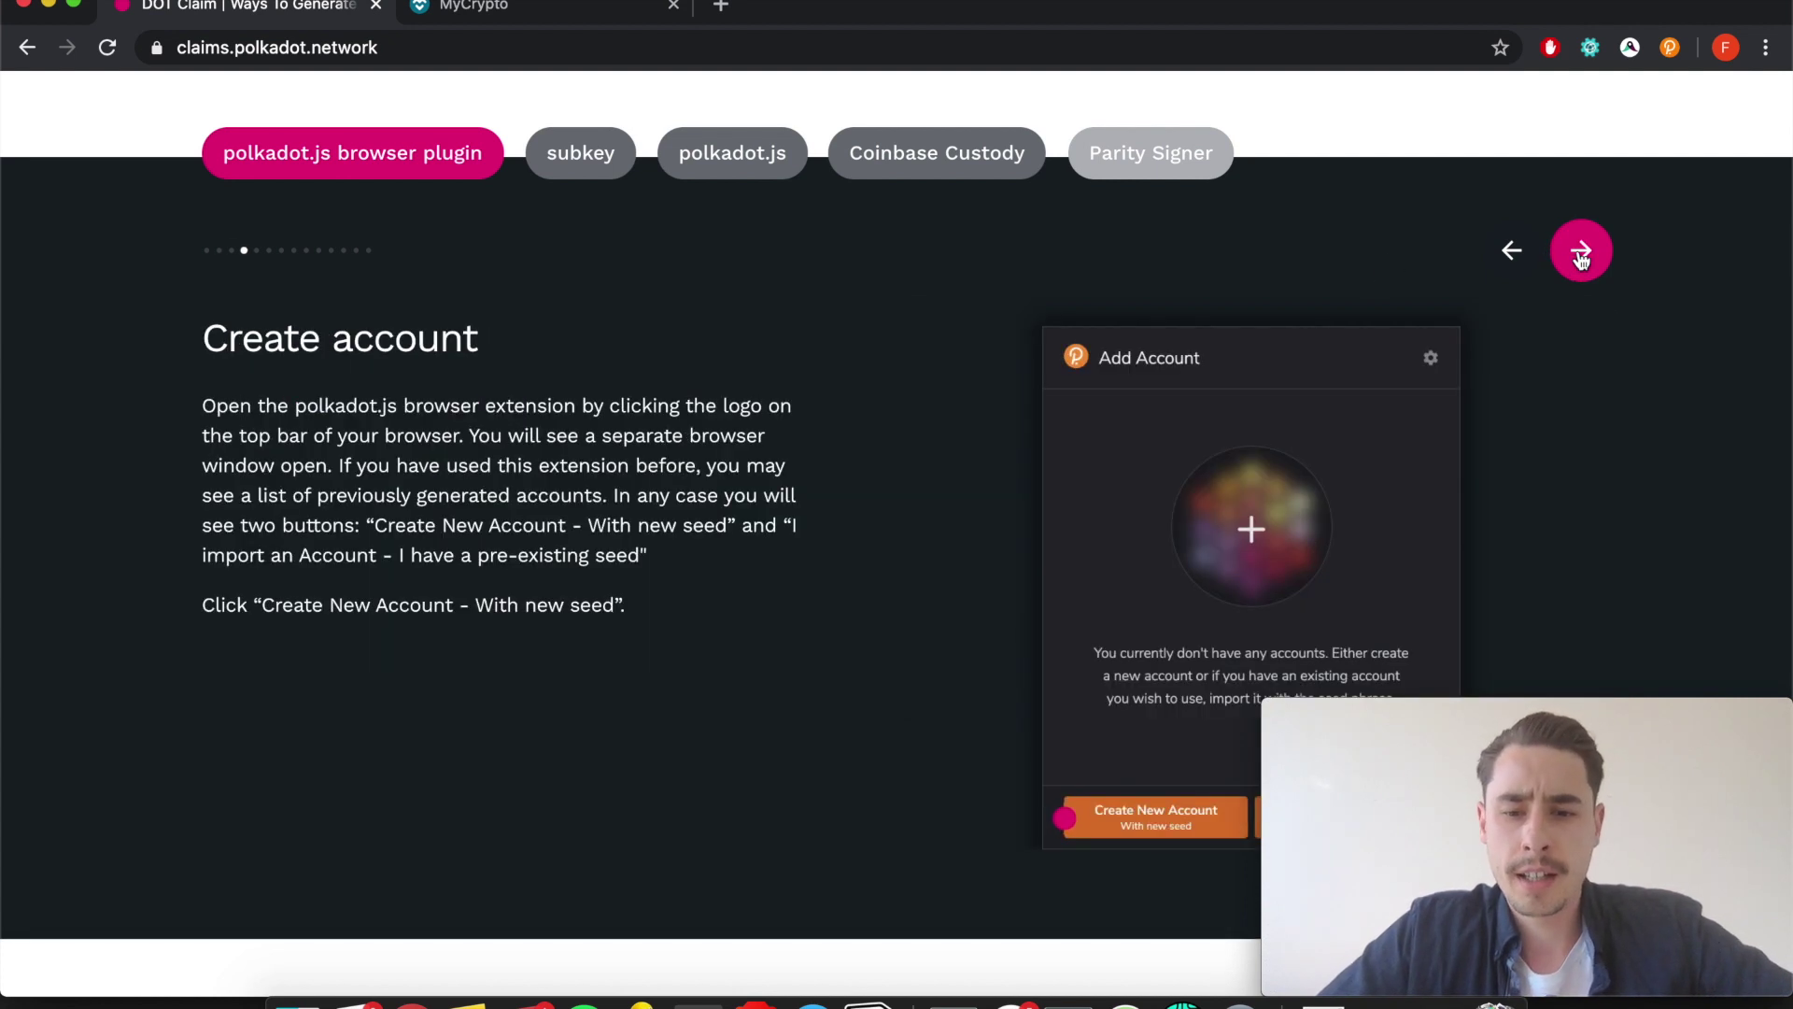
pyautogui.scroll(-3, 1589, 308)
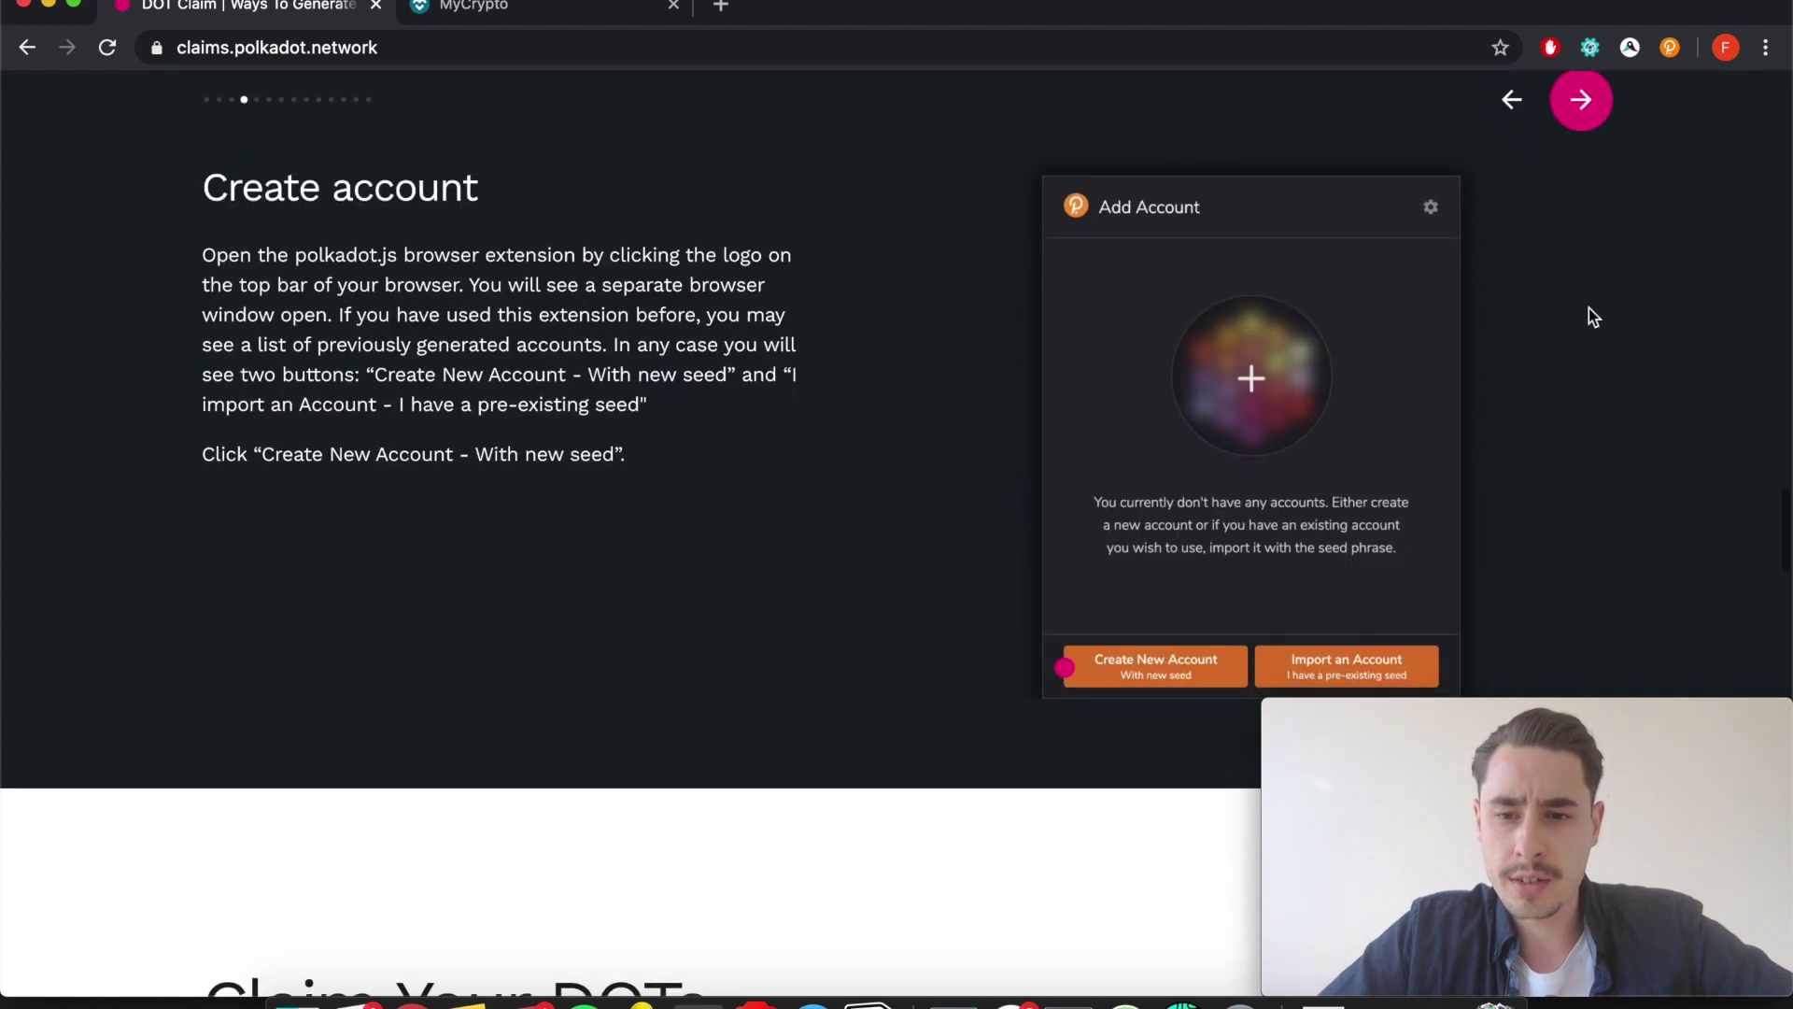
pyautogui.click(1584, 119)
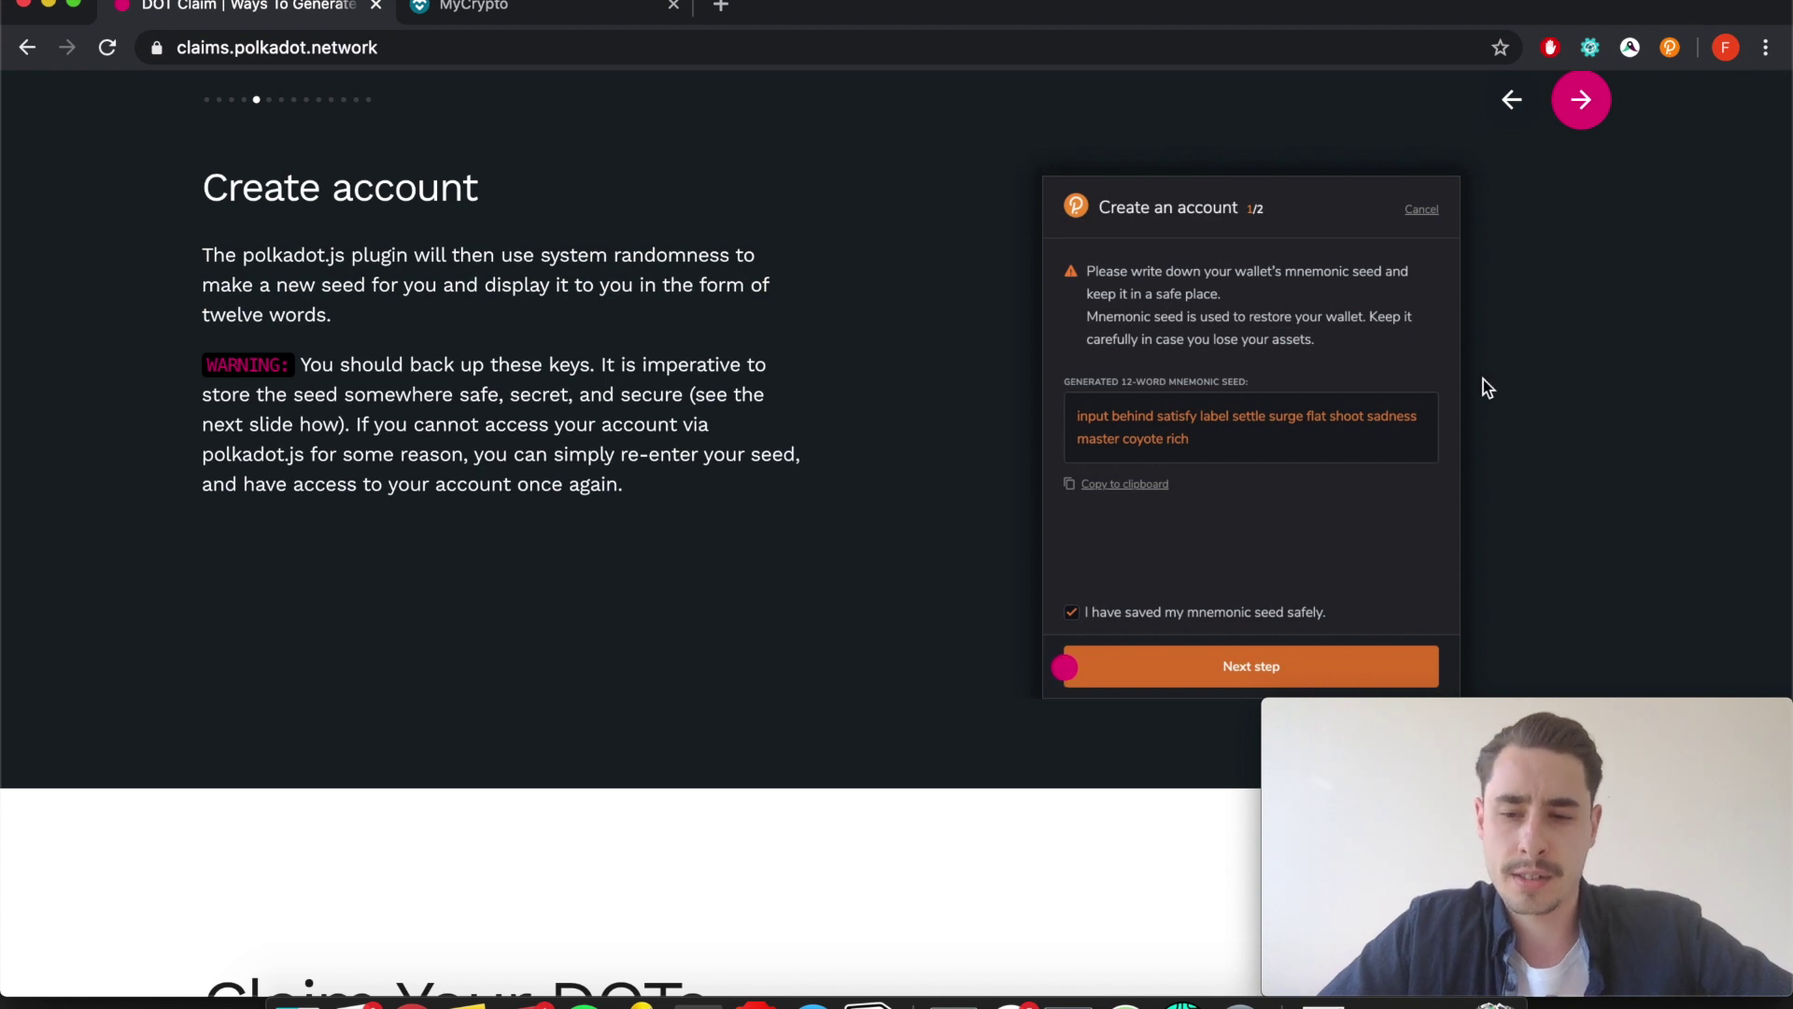
pyautogui.scroll(1, 1483, 379)
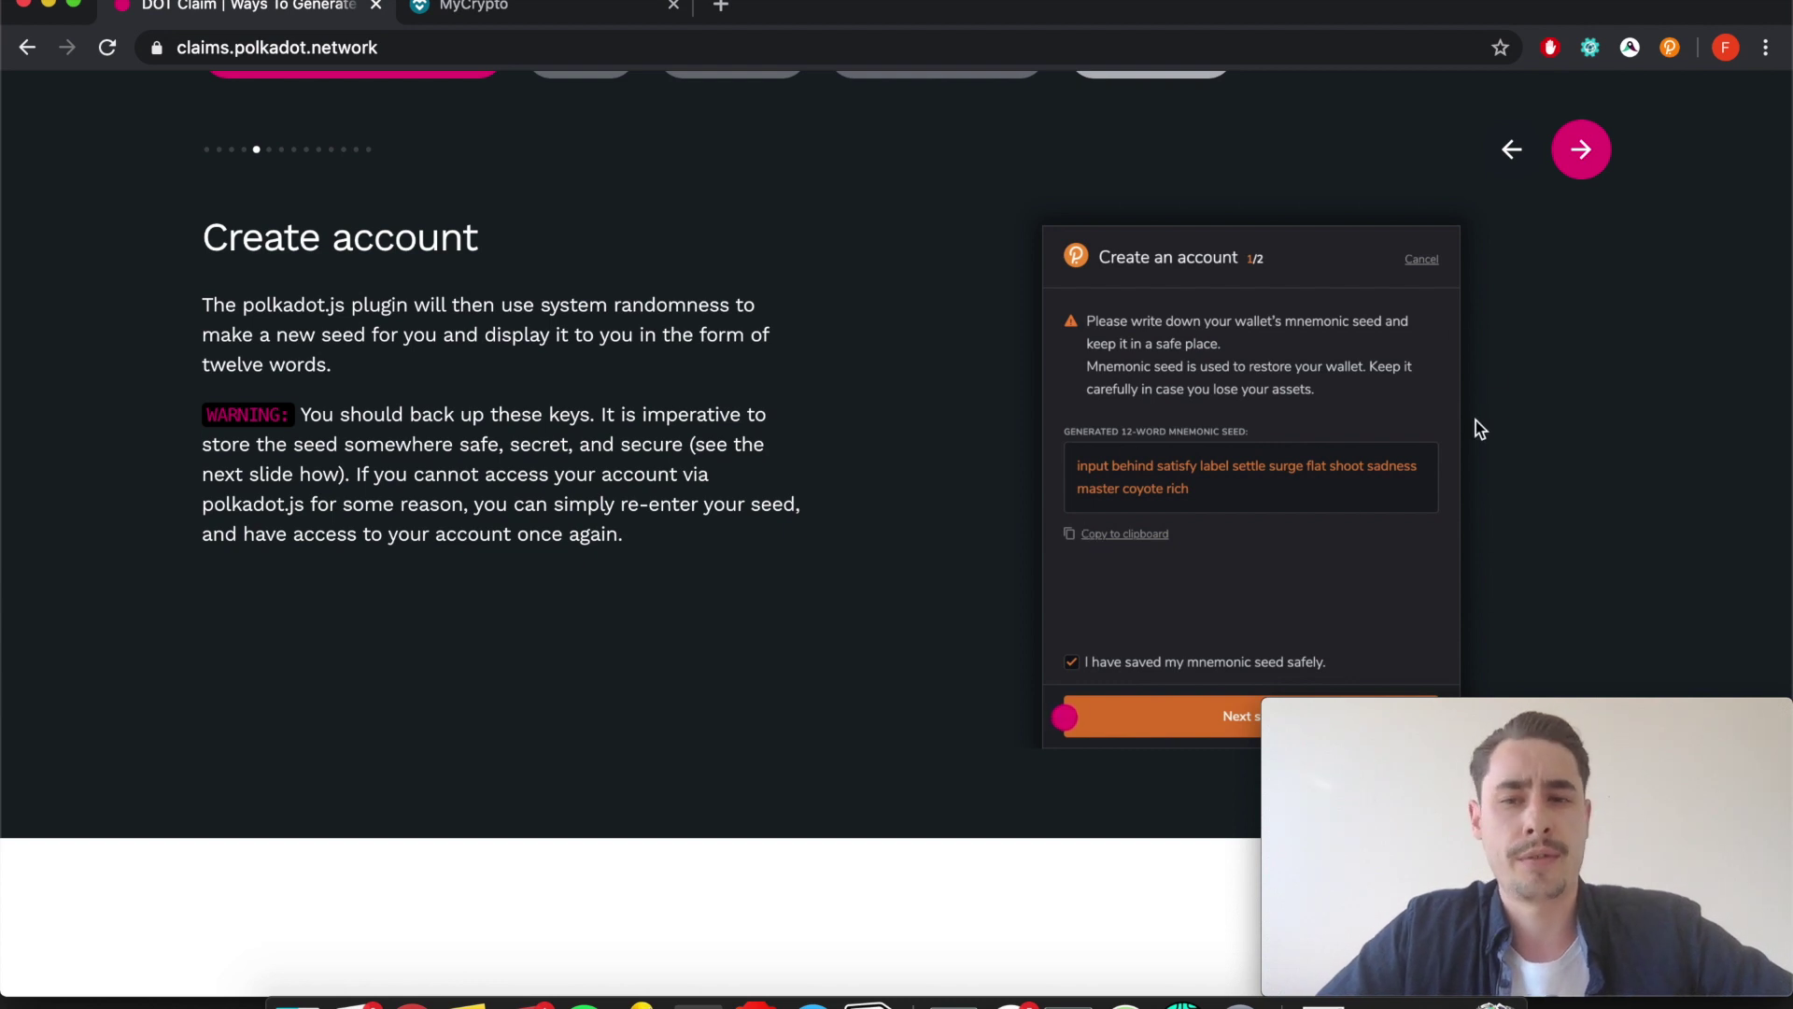
pyautogui.click(1582, 150)
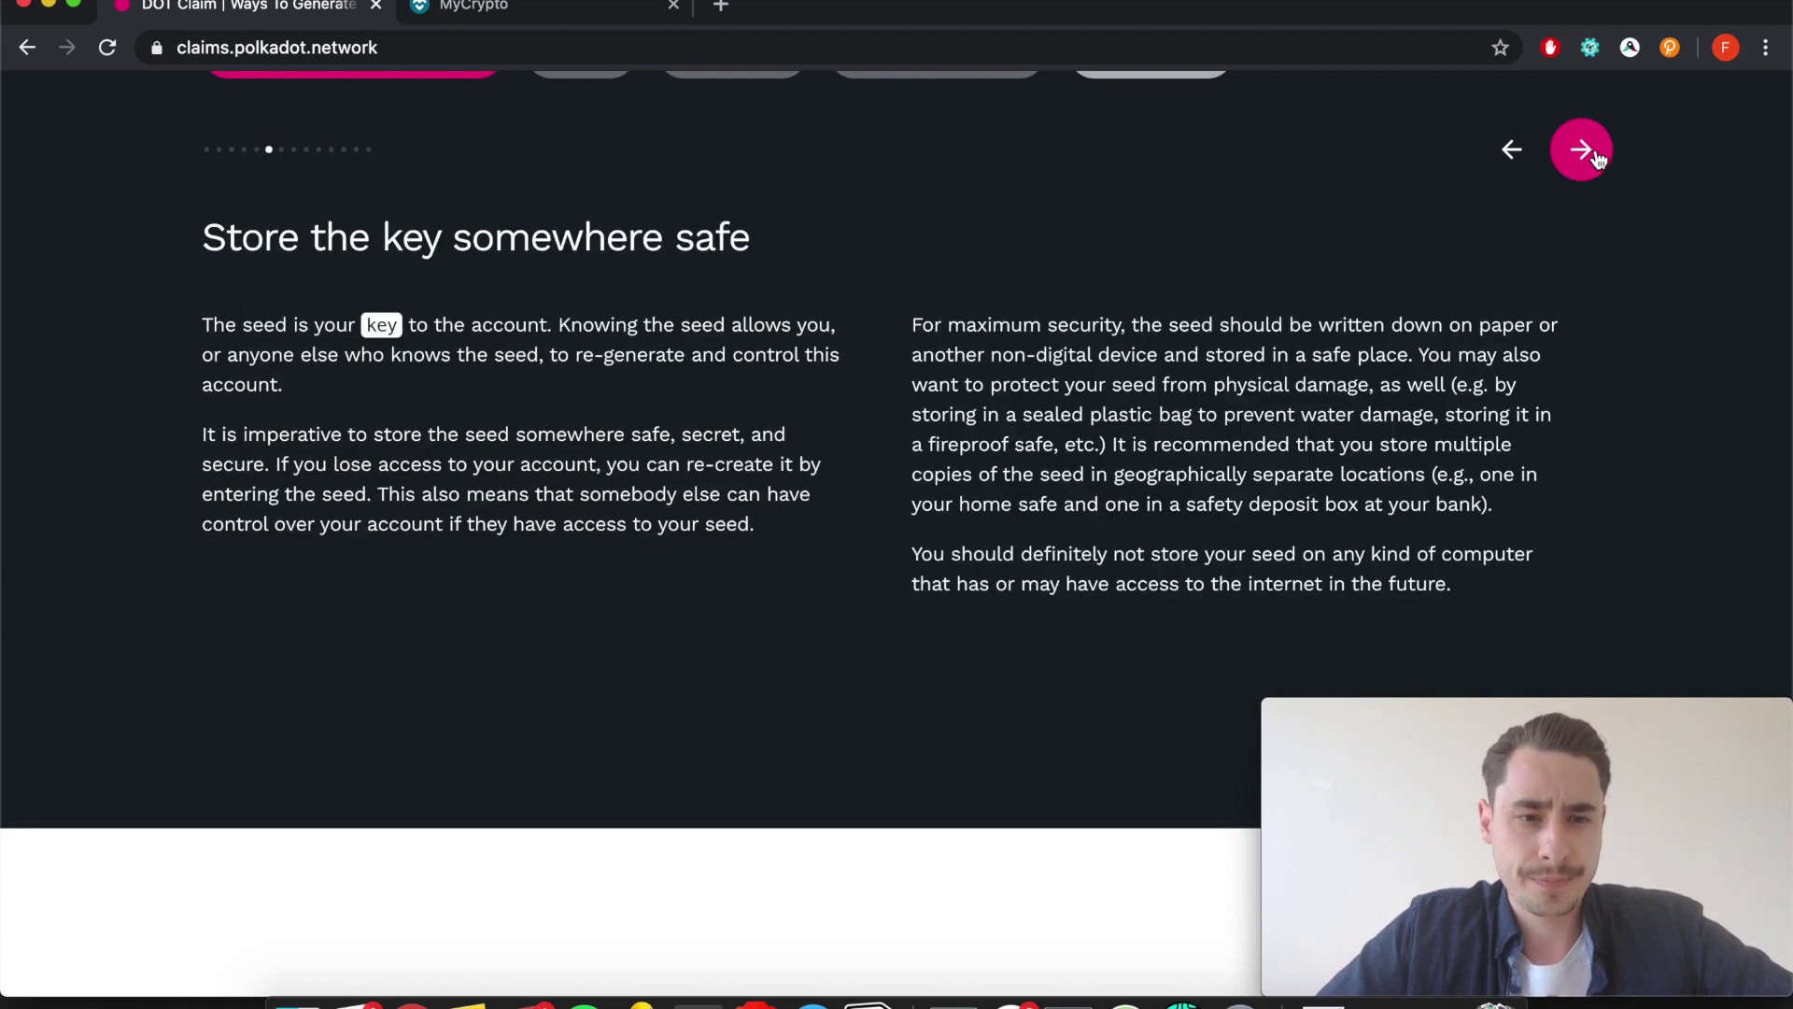
# Continue to the Set Address for Polkadot Mainnet slide and show the polkadot.js accounts list.
pyautogui.click(1595, 155)
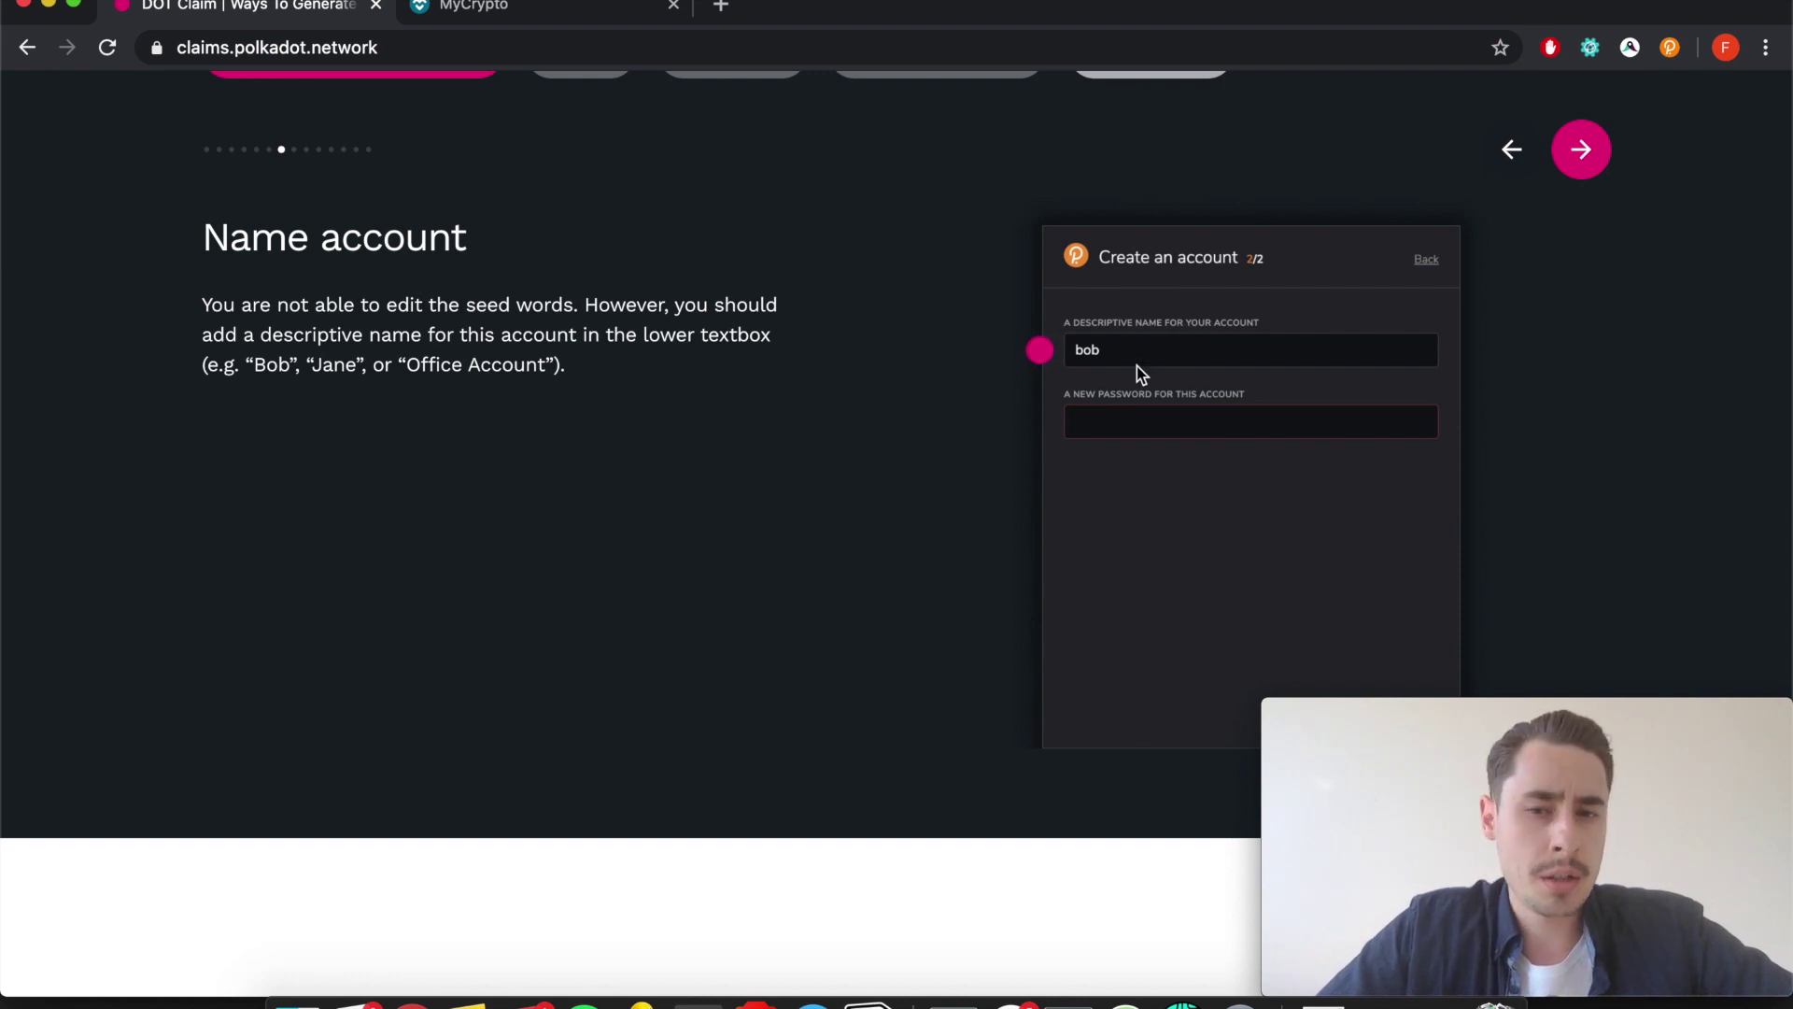
pyautogui.click(1581, 152)
pyautogui.click(1581, 152)
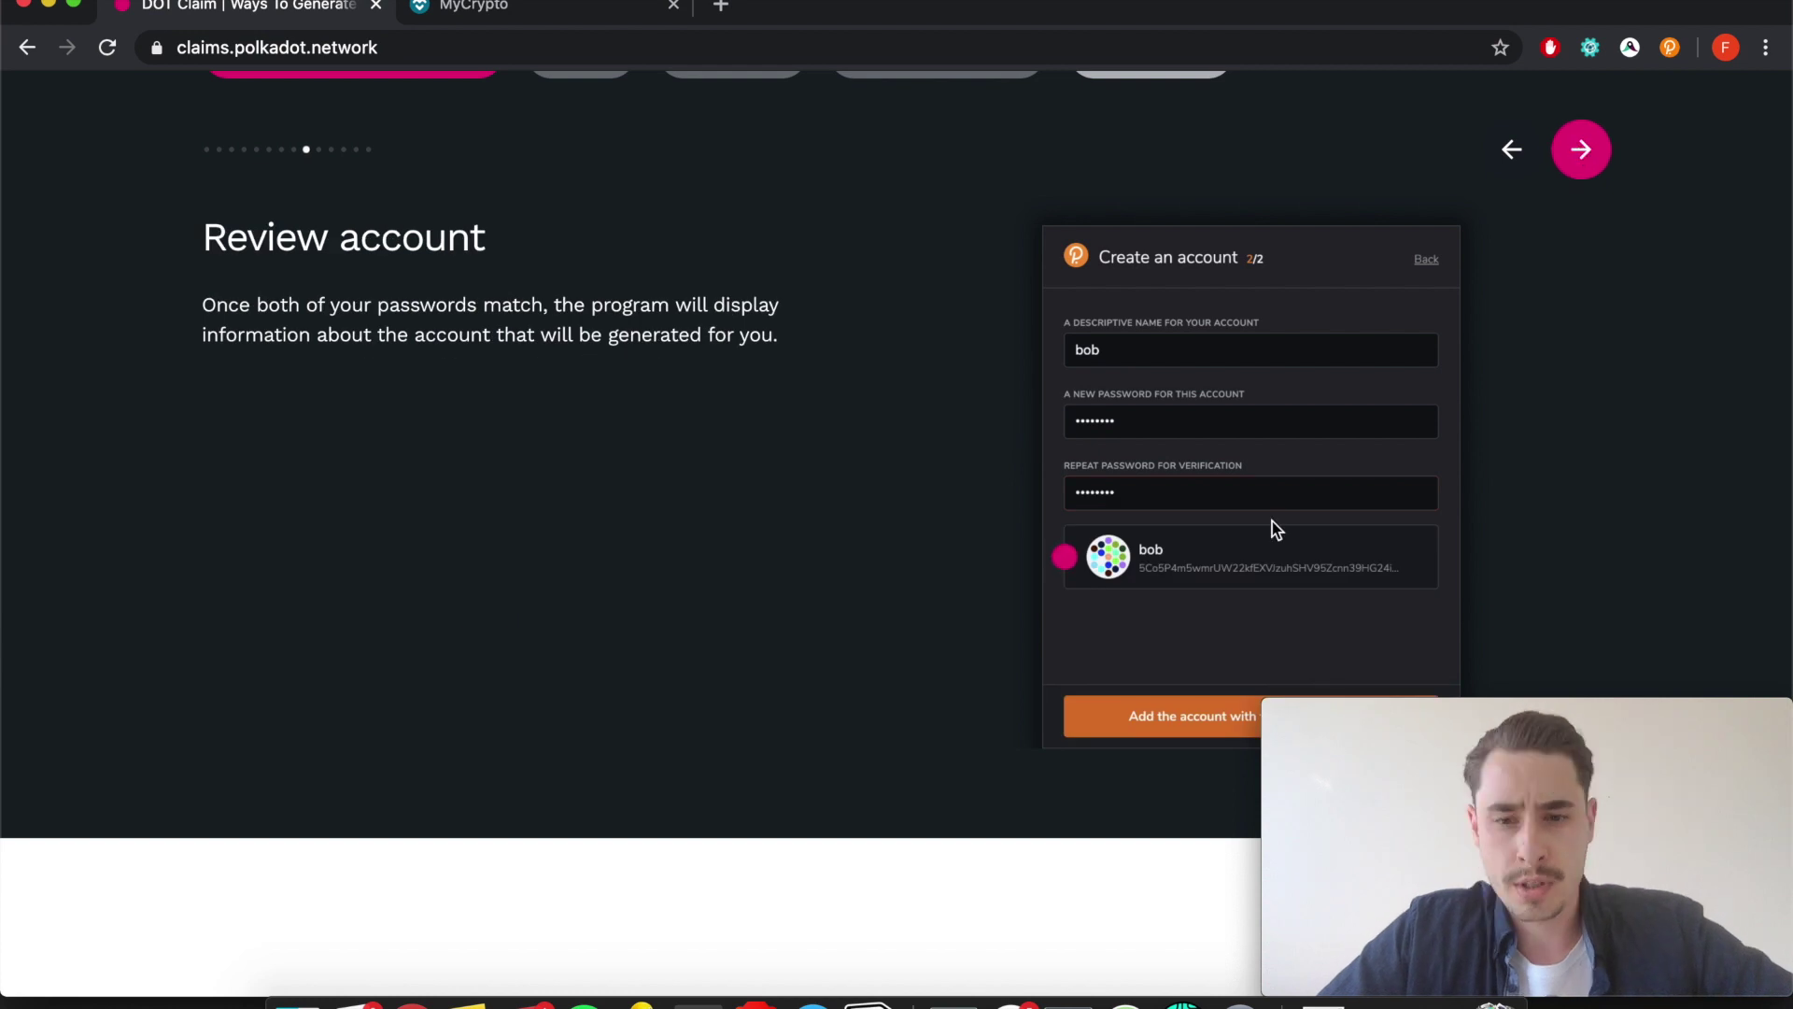
pyautogui.click(1602, 164)
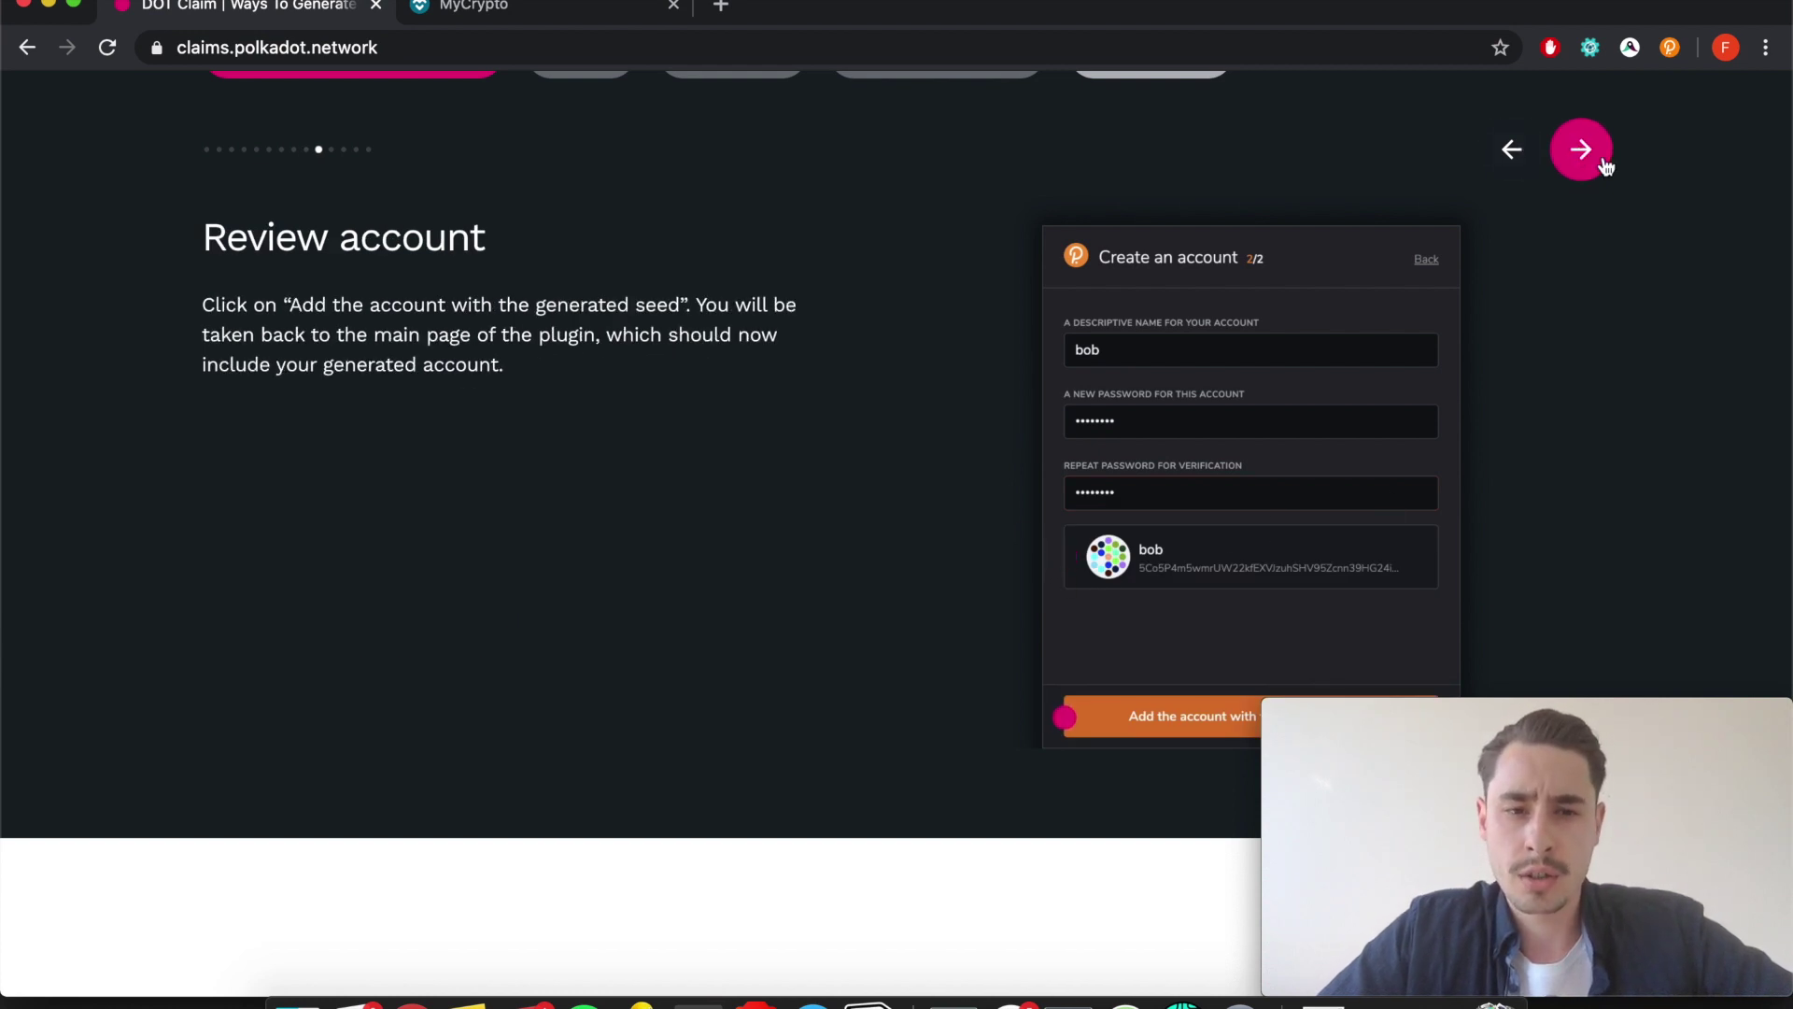
pyautogui.click(1581, 153)
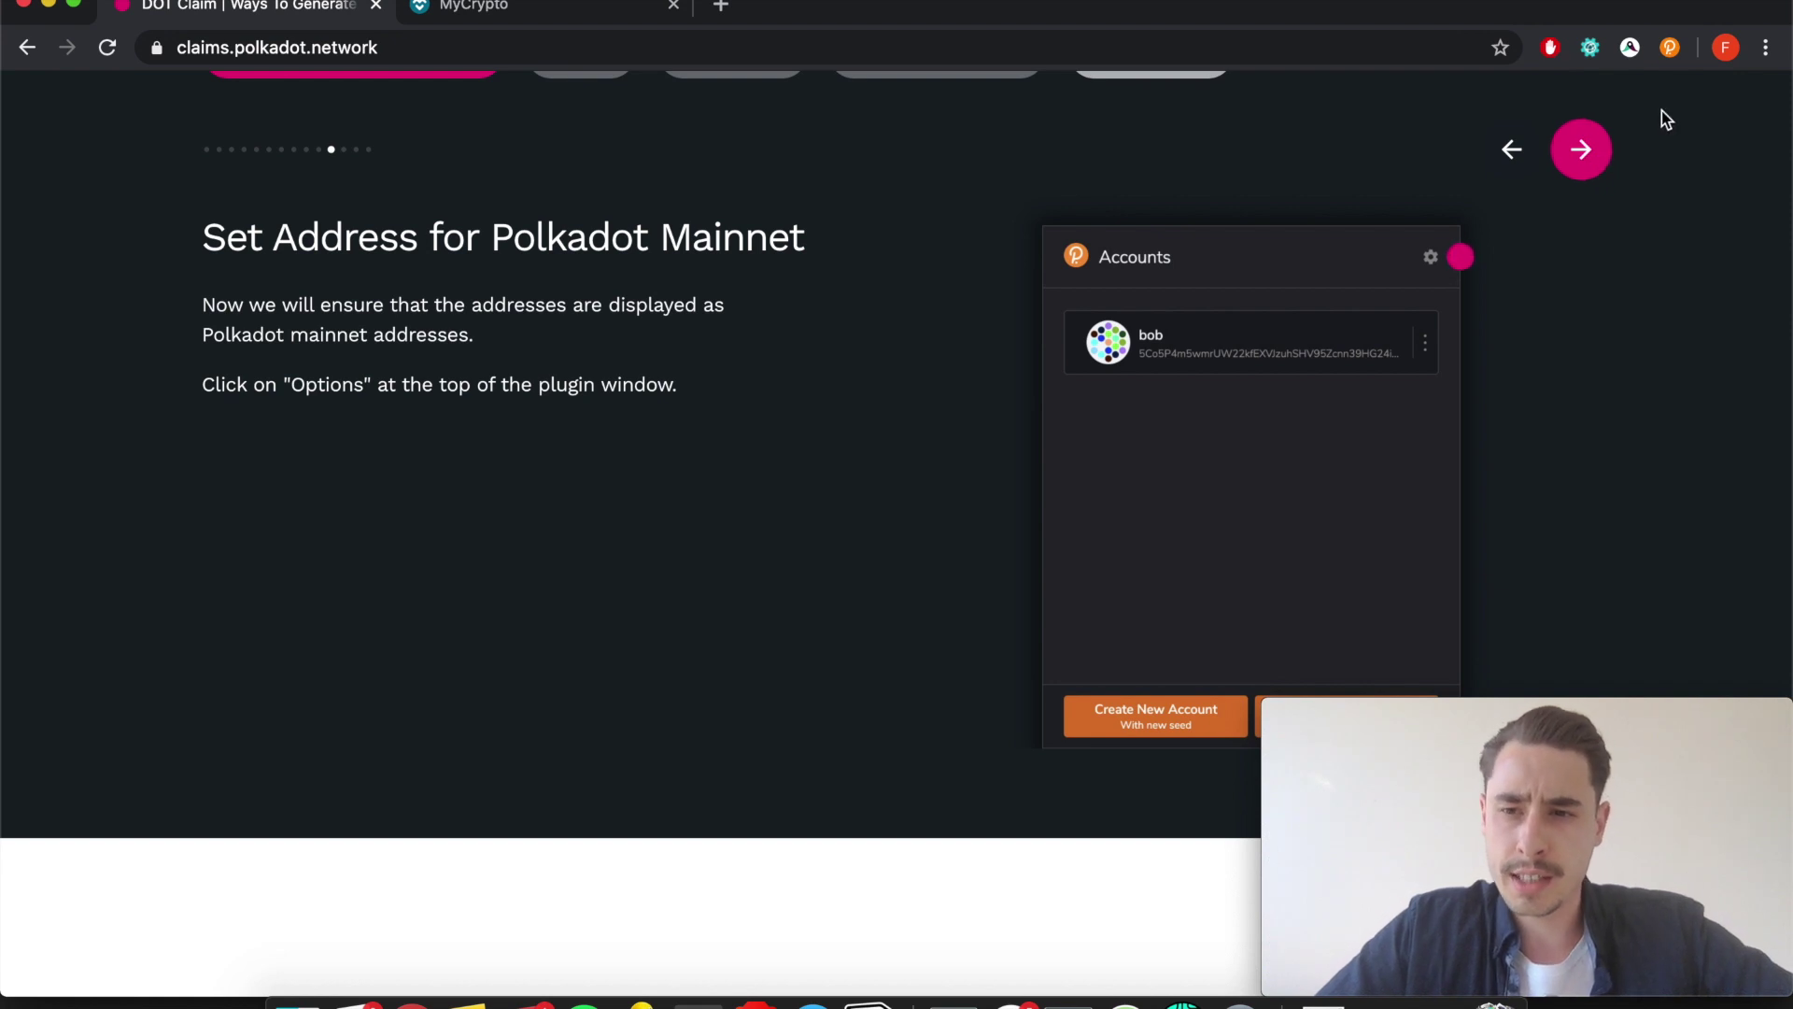
pyautogui.click(1675, 56)
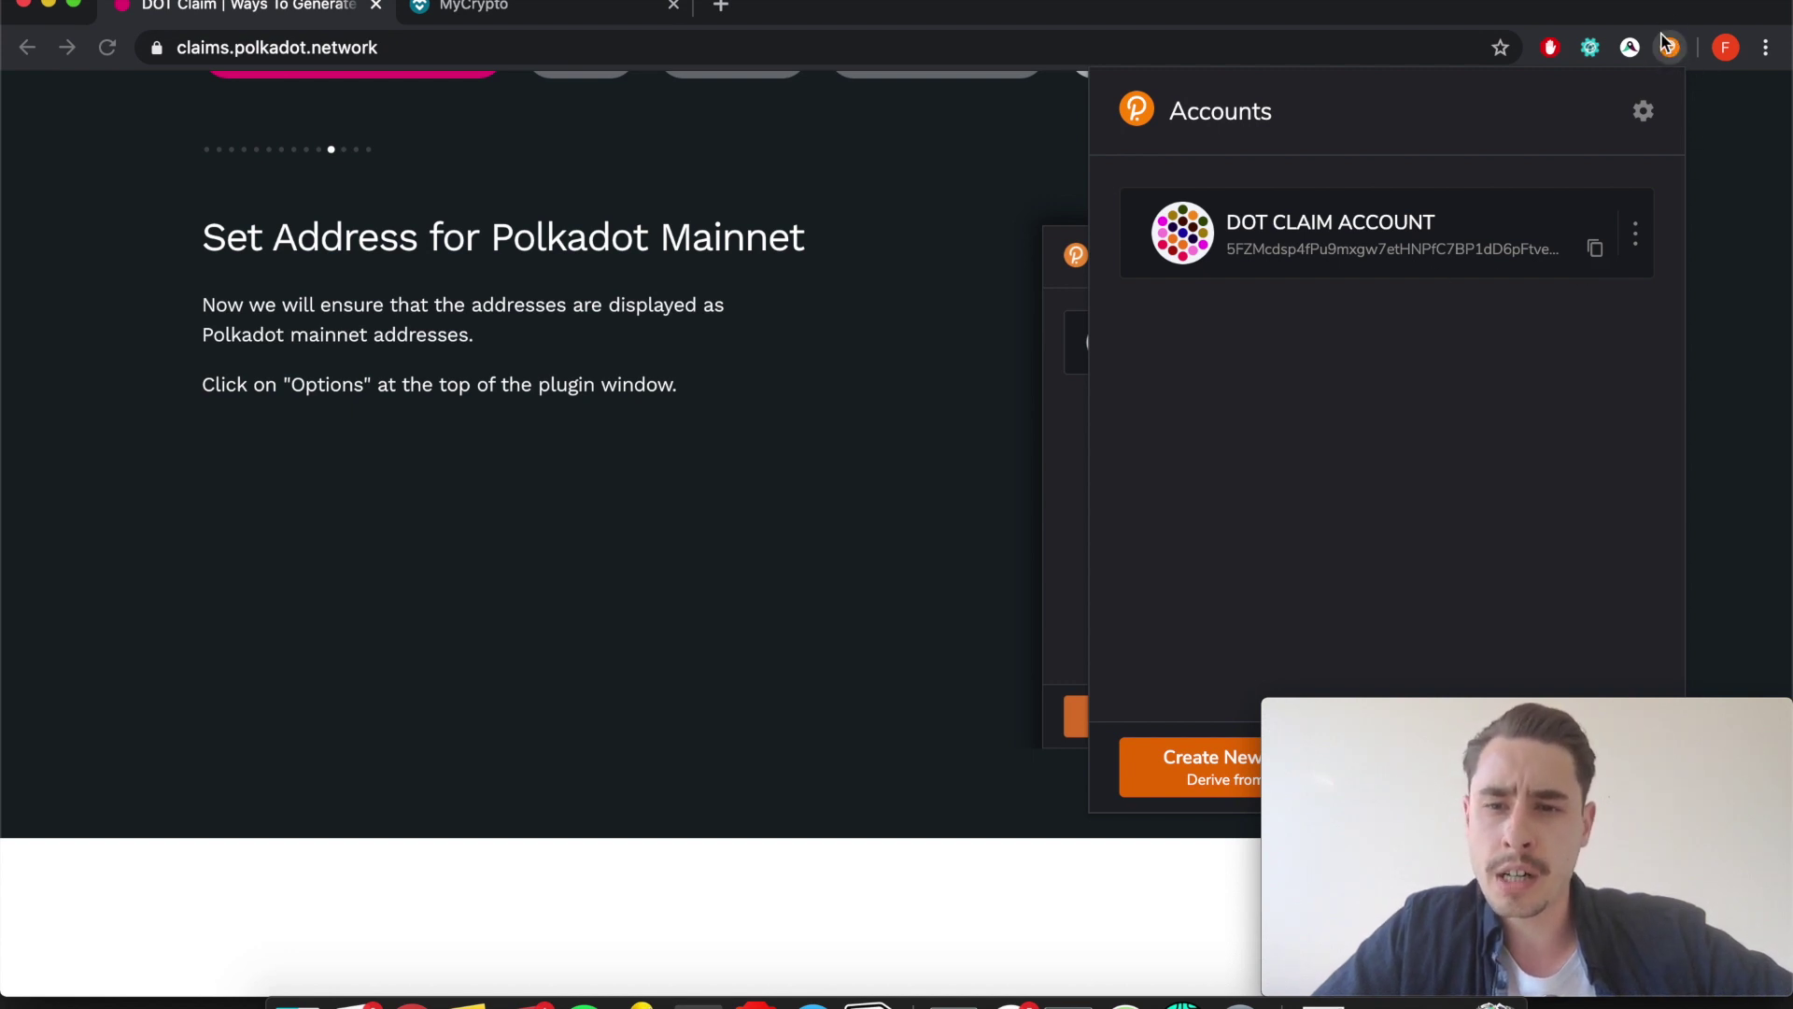
# Set the polkadot.js Display Address Format For option to Polkadot (live).
pyautogui.click(1645, 114)
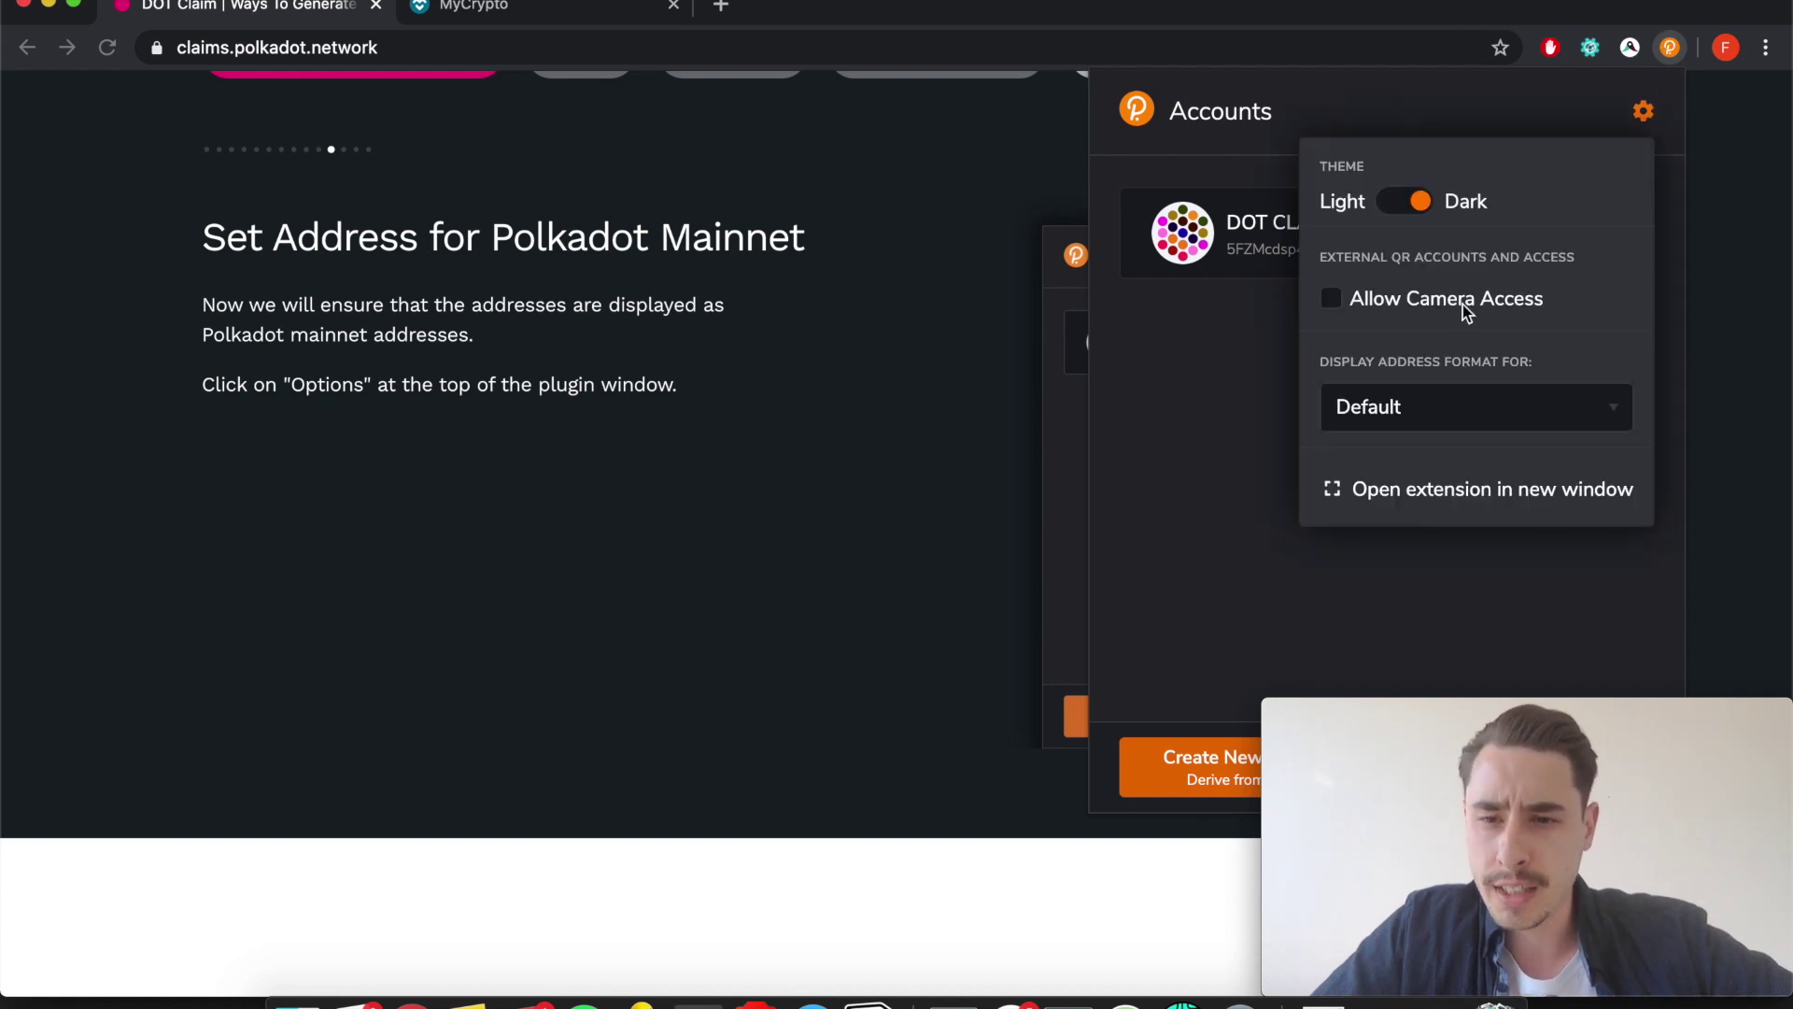
pyautogui.click(1450, 408)
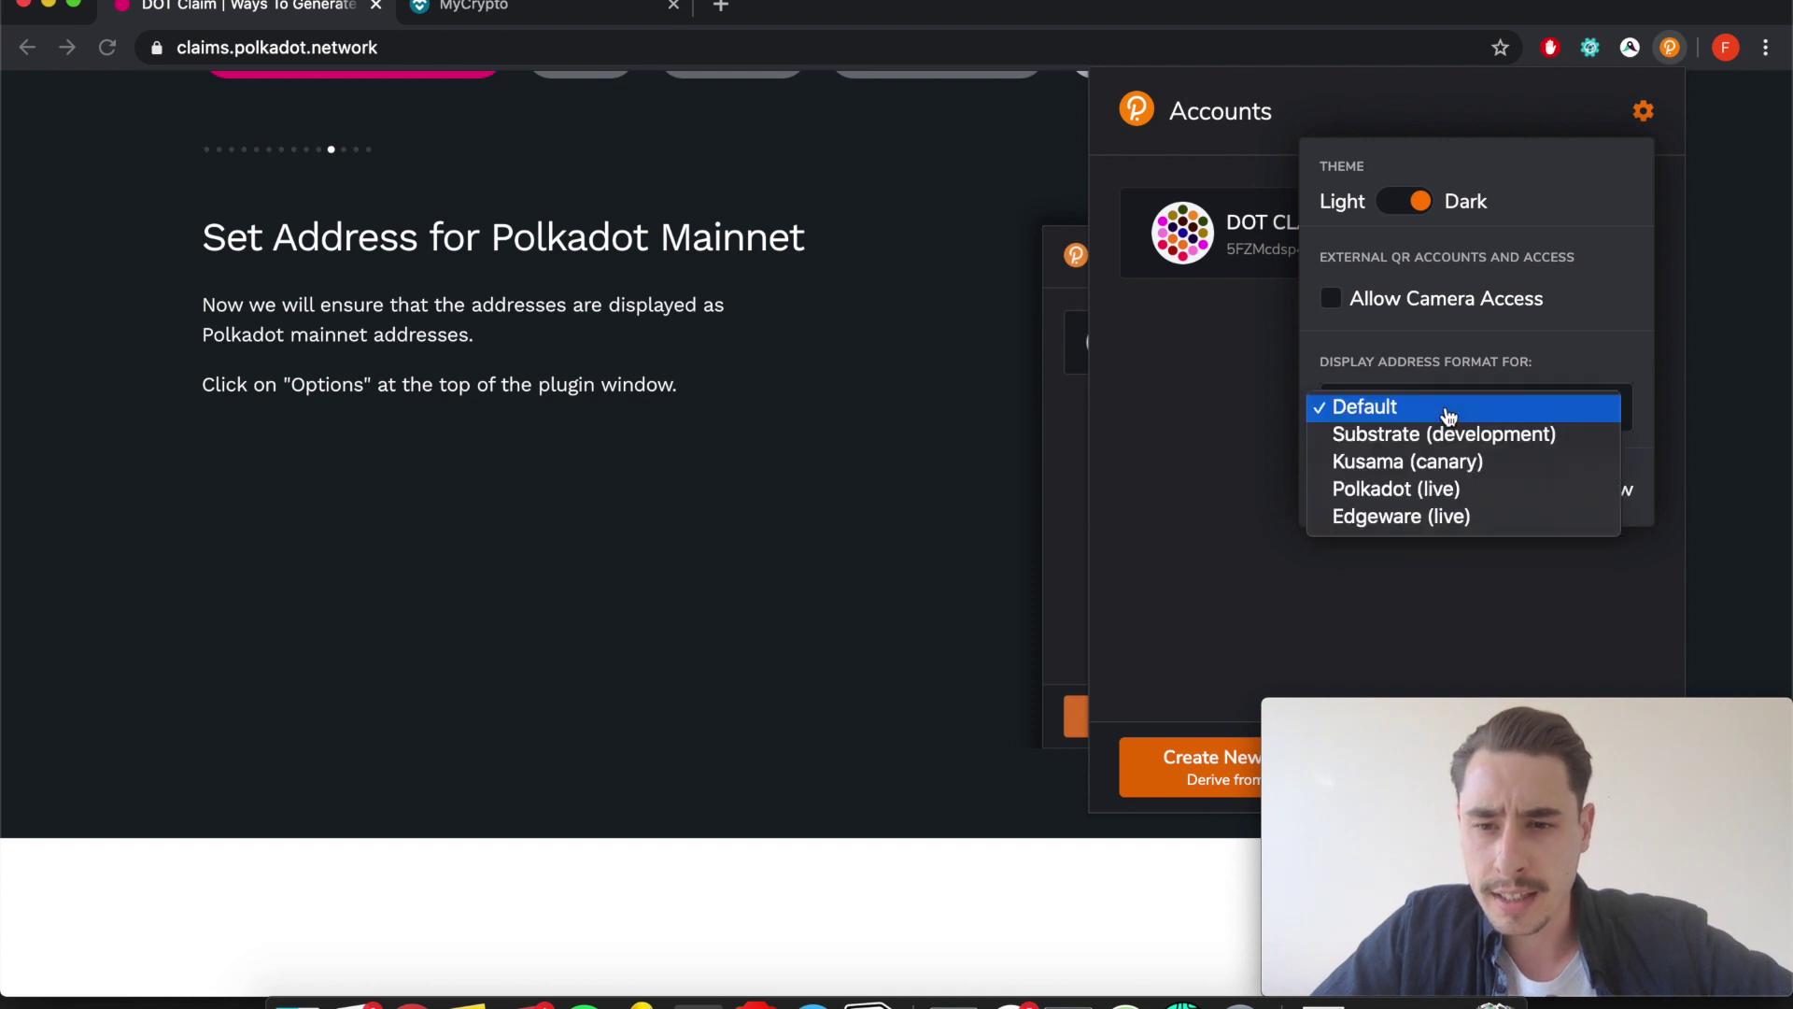
pyautogui.click(1397, 491)
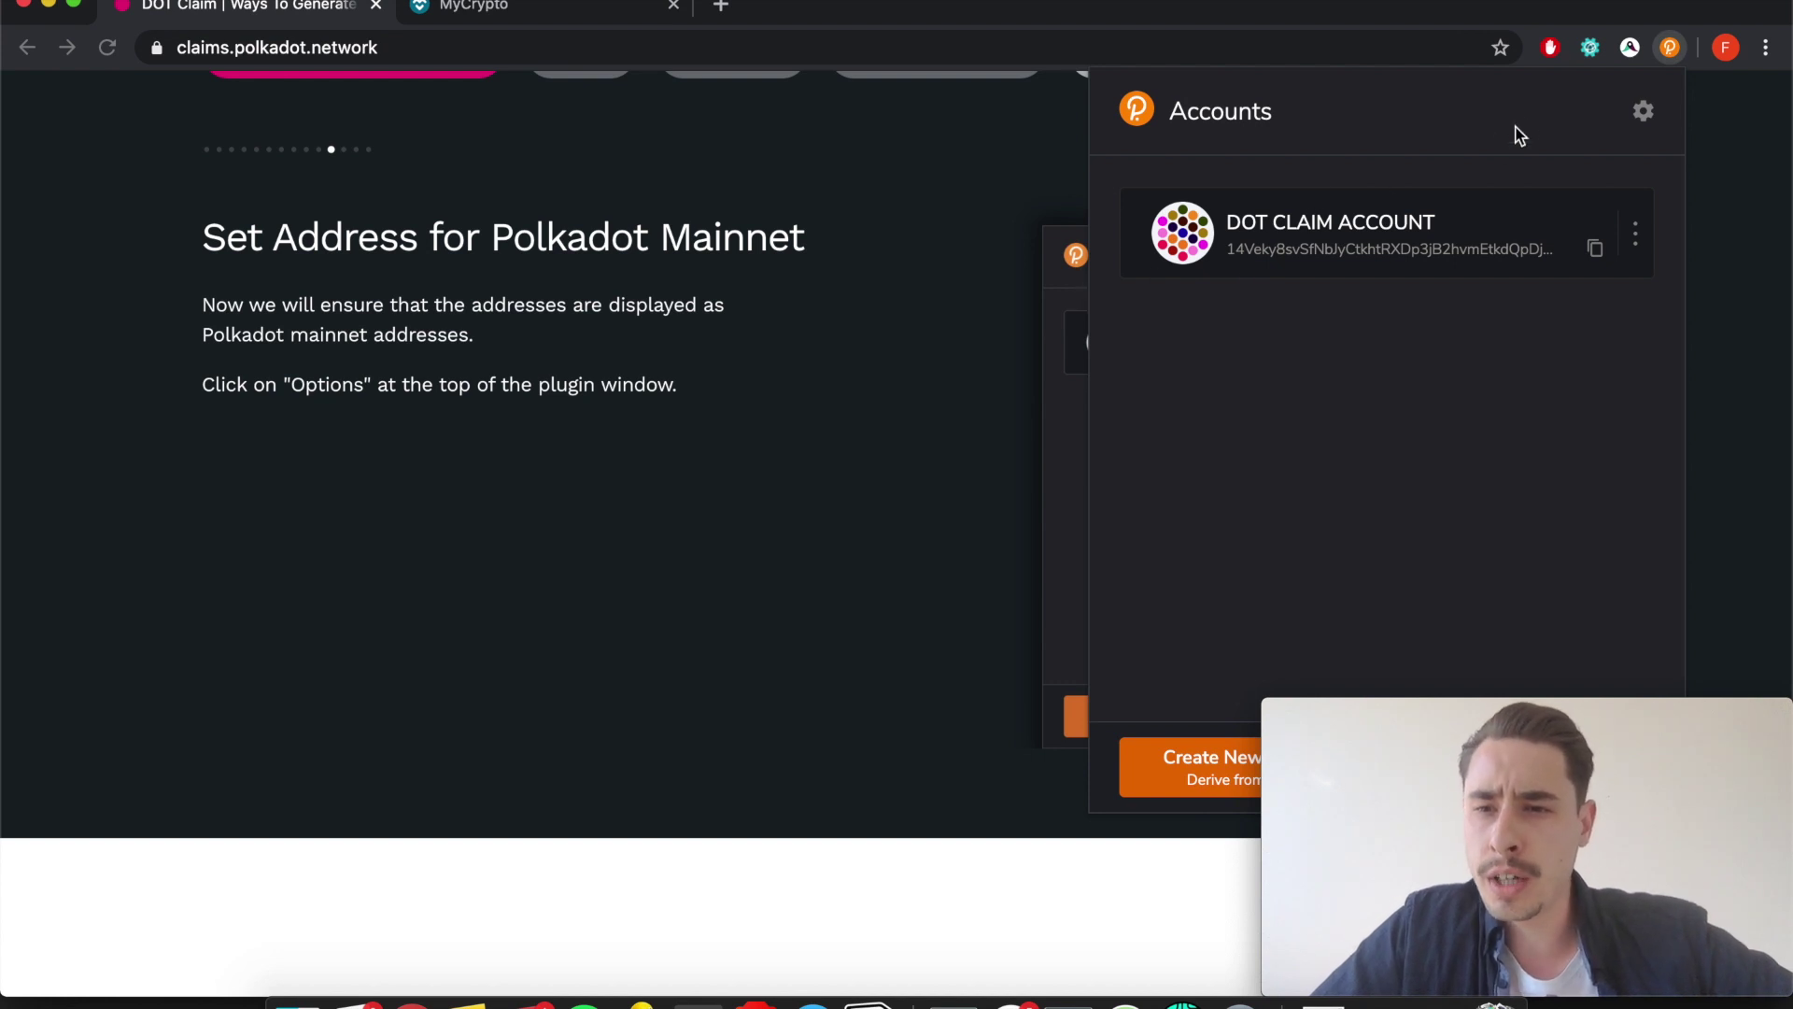
pyautogui.click(1681, 46)
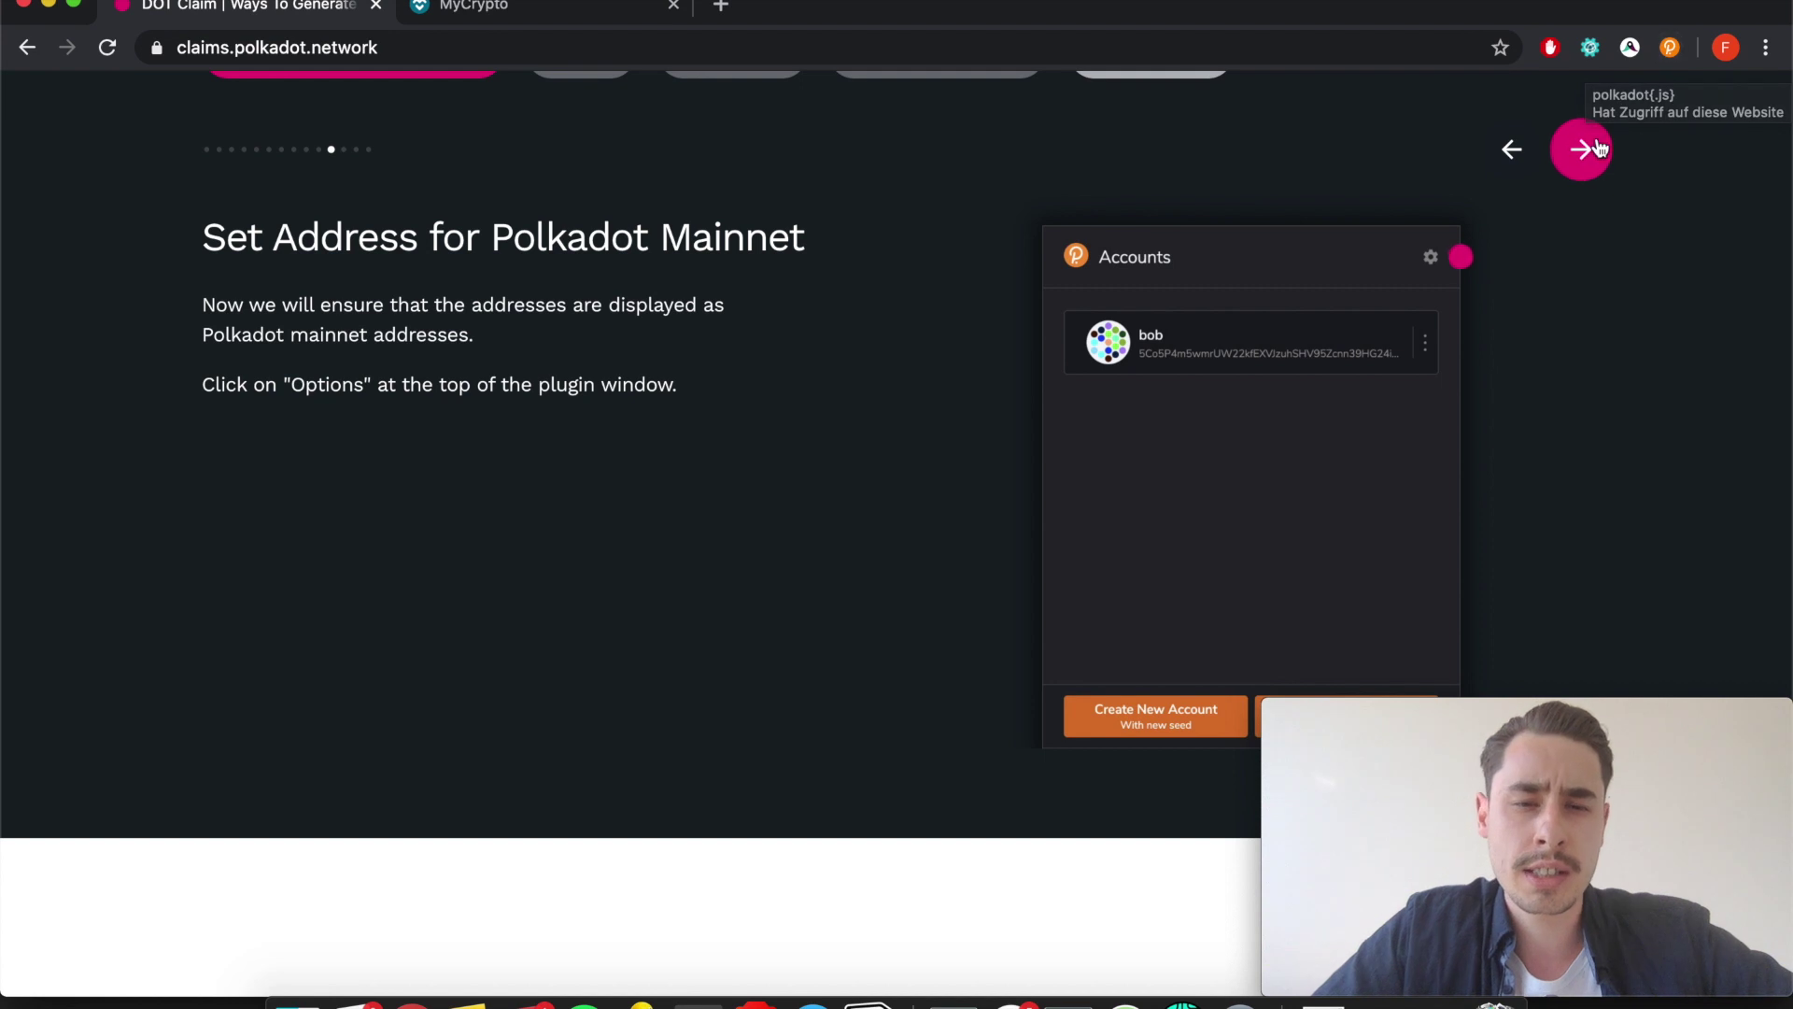
# Finish the Get address slides and scroll down to Step 3 Claim Your DOTs.
pyautogui.click(1592, 157)
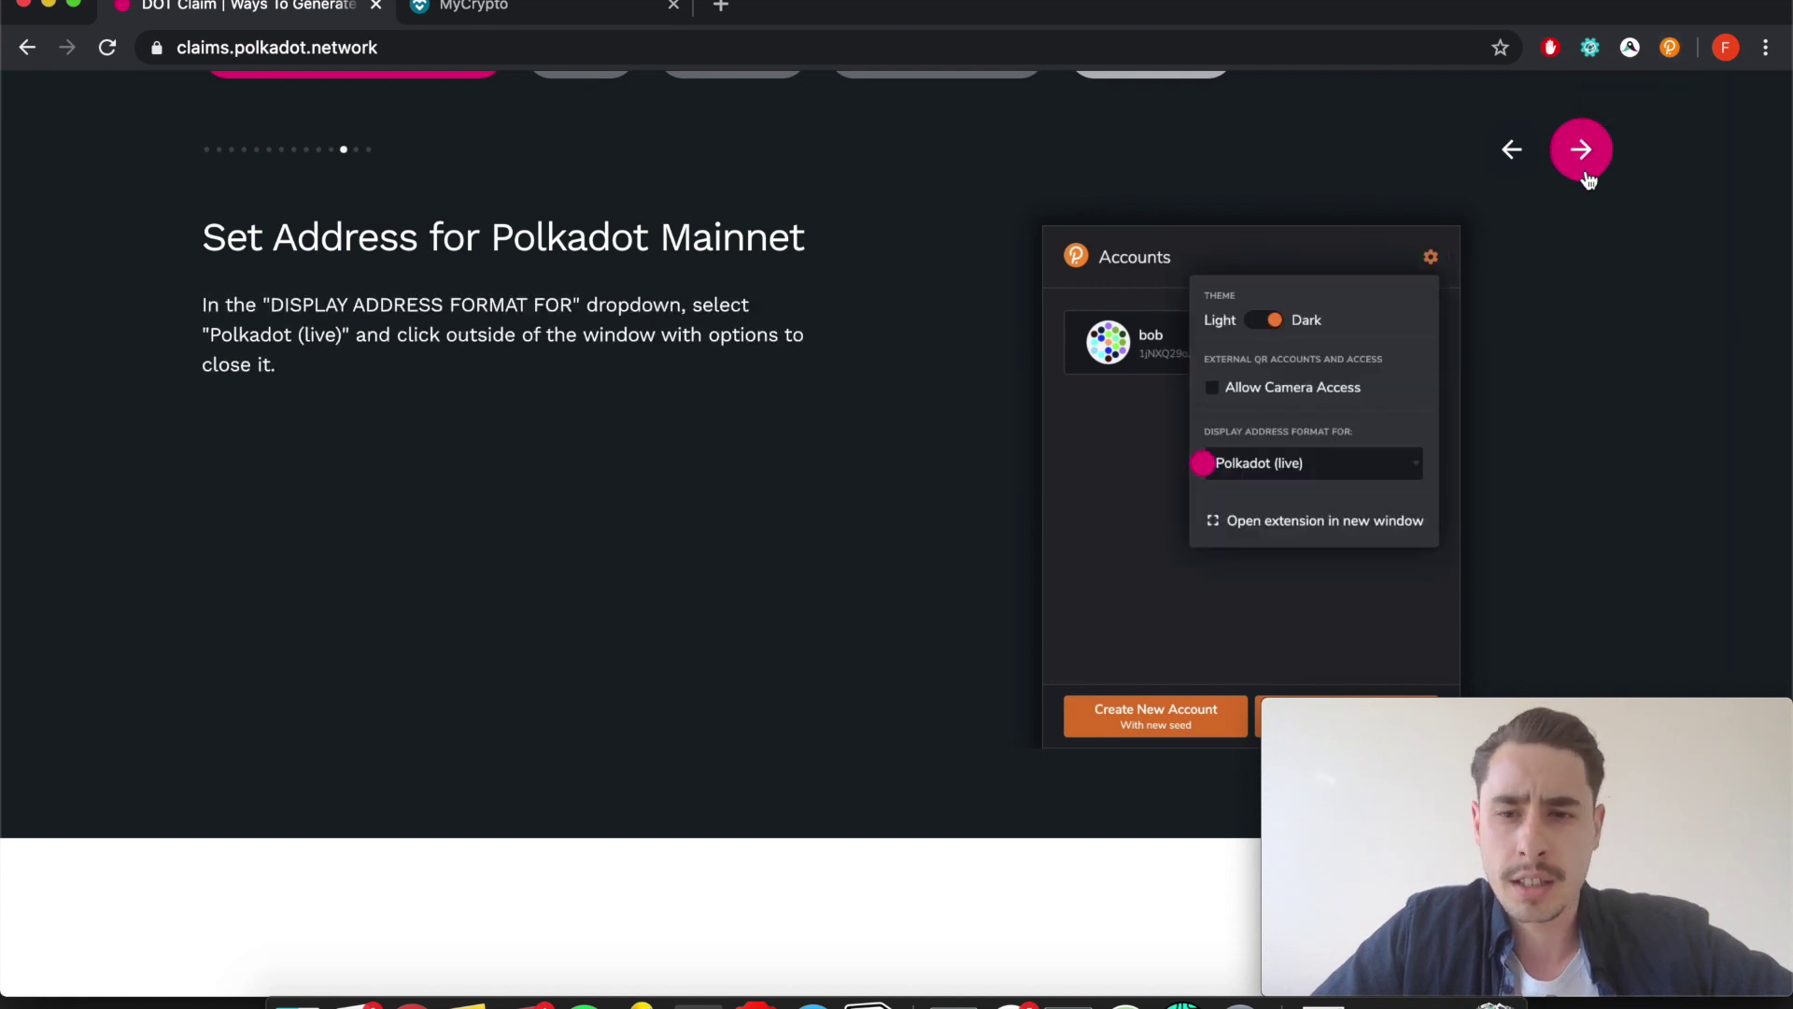
pyautogui.click(1585, 164)
pyautogui.click(1584, 173)
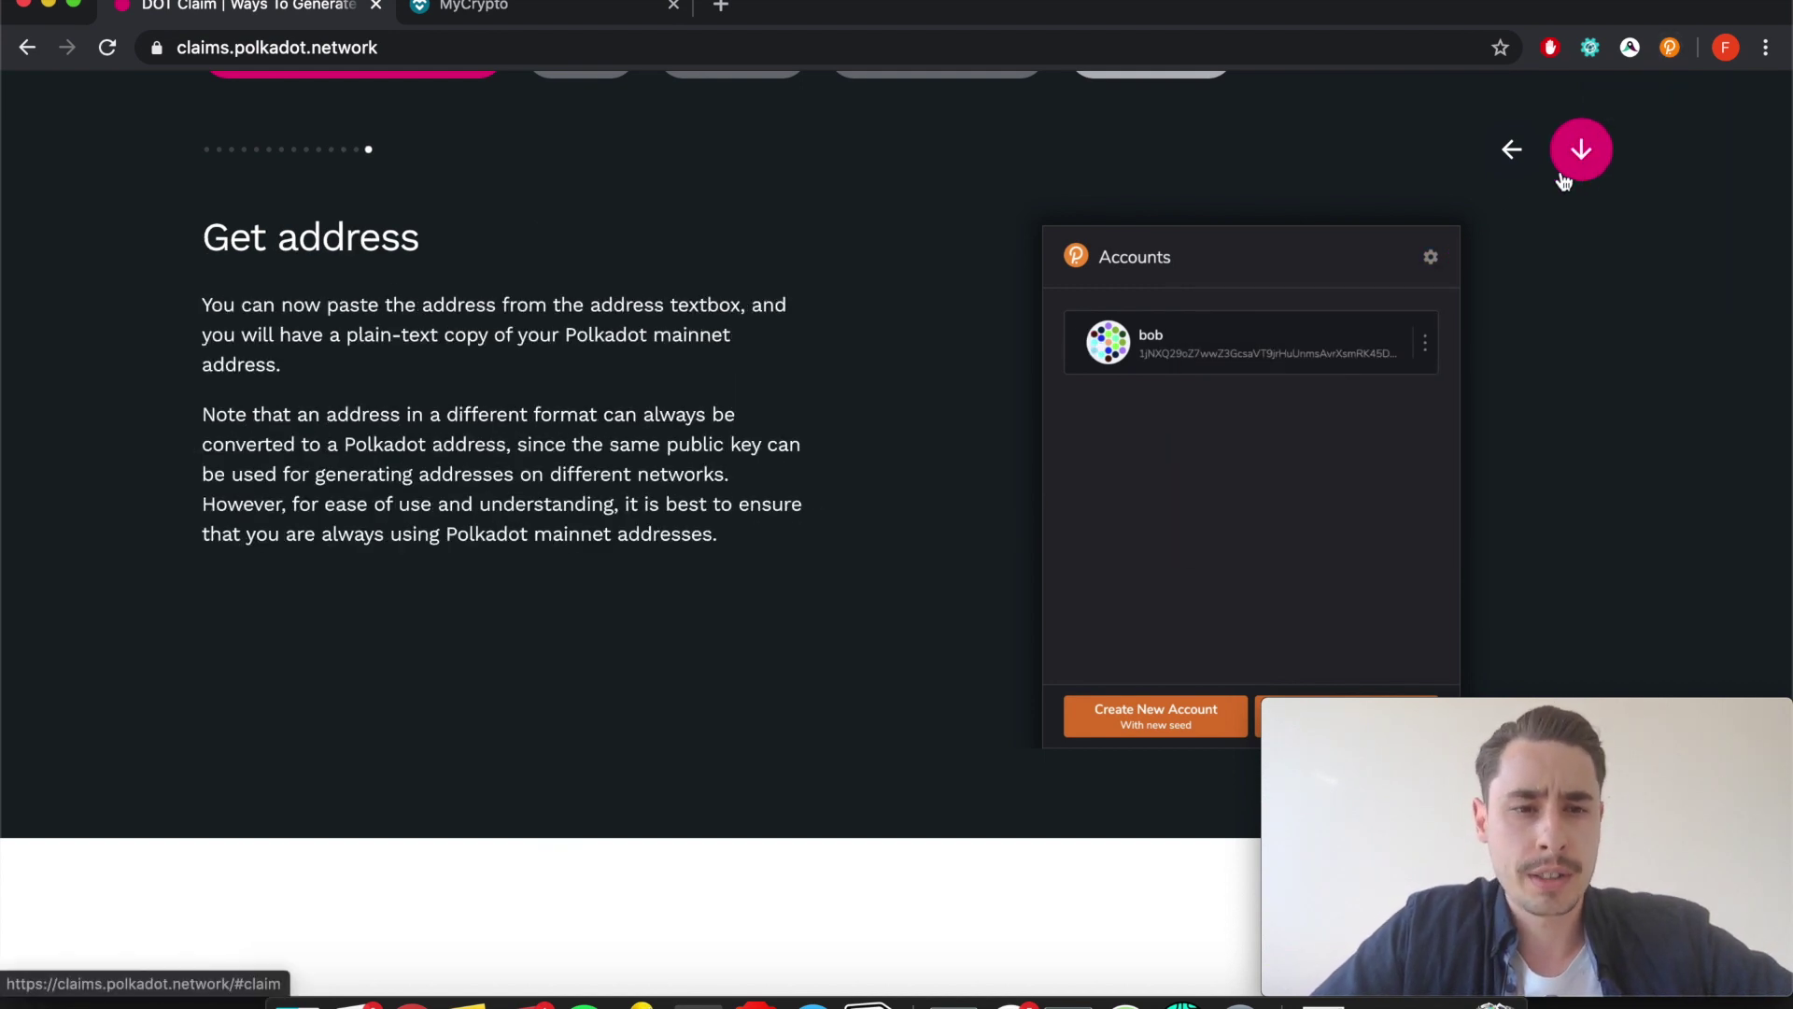
pyautogui.scroll(-6, 954, 309)
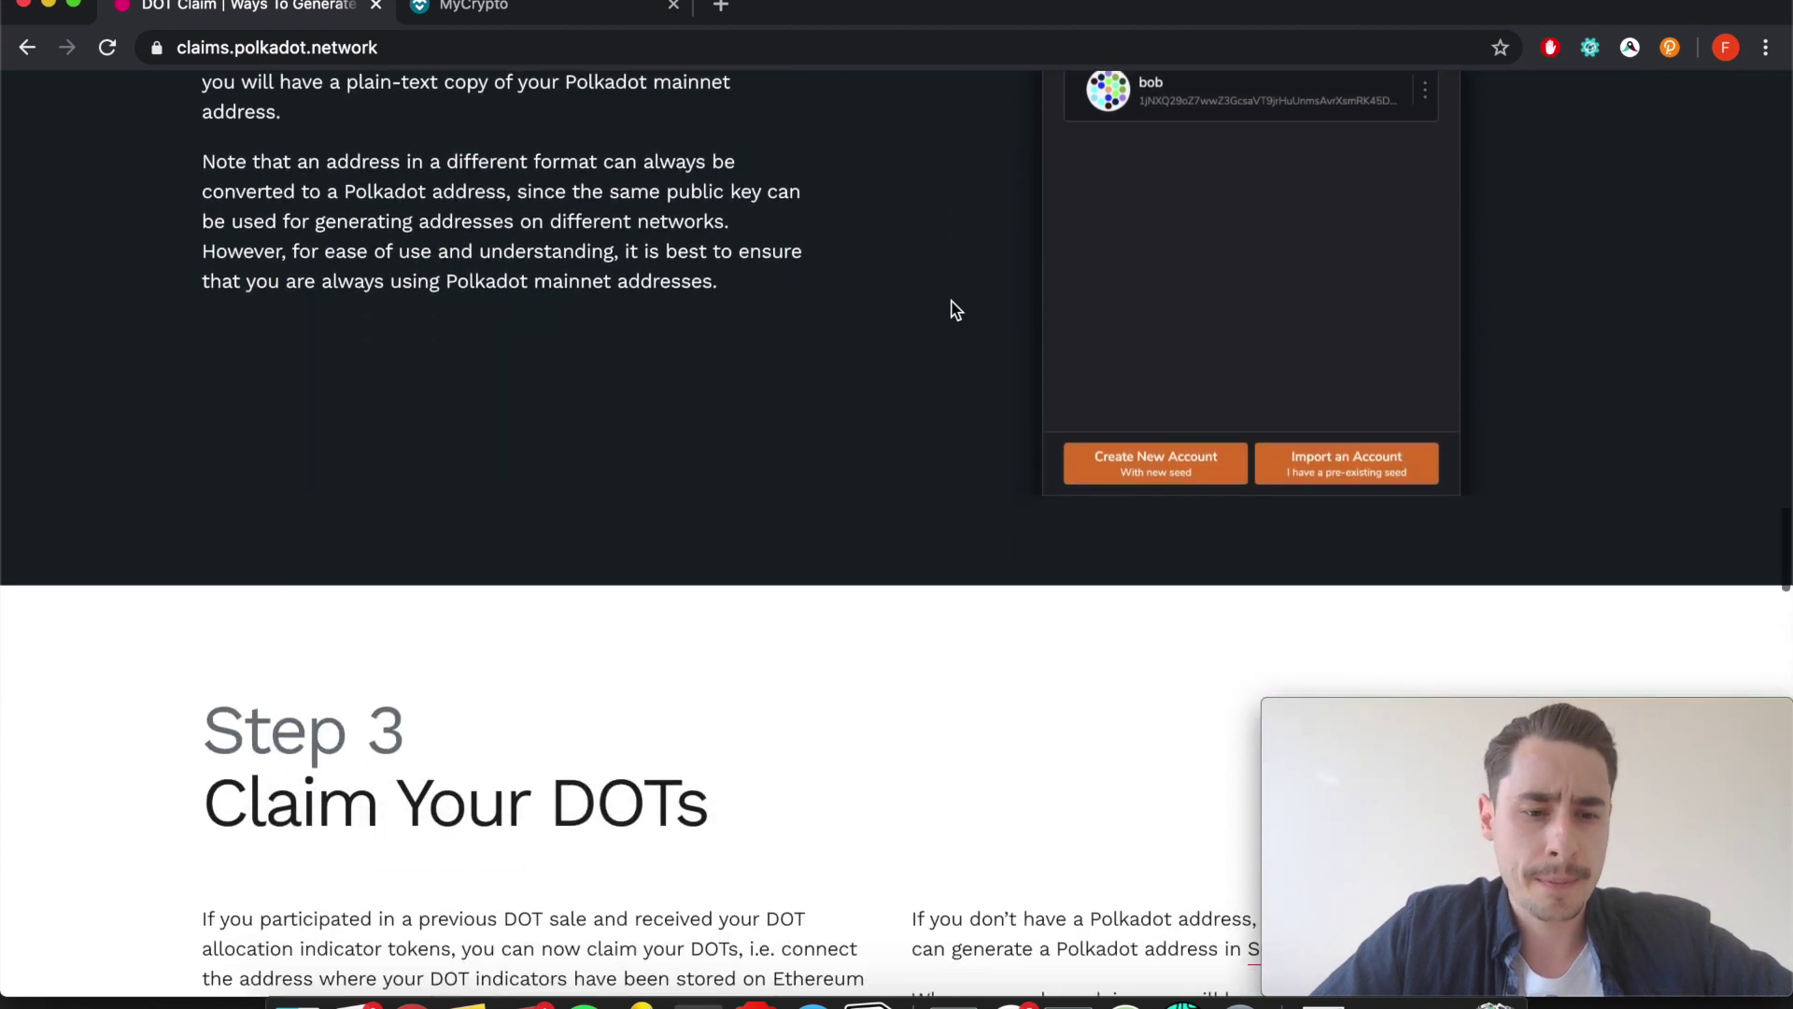
pyautogui.scroll(-2, 951, 308)
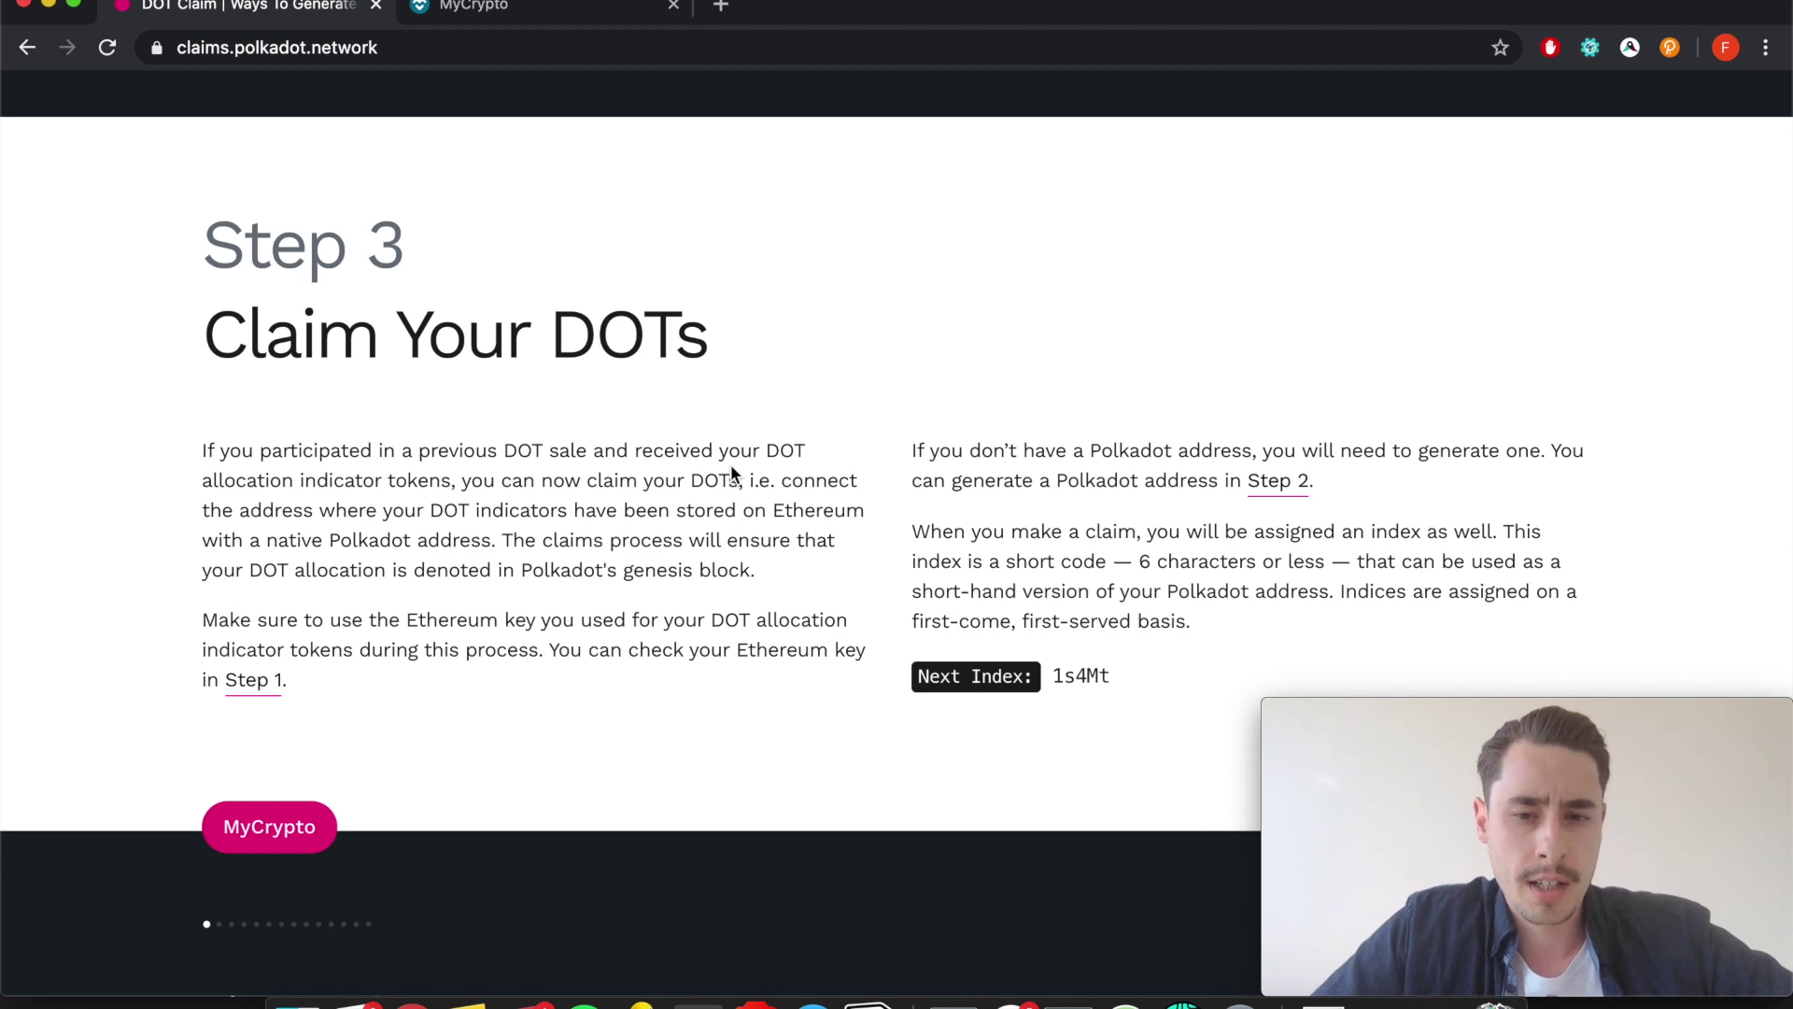
# Scroll to the Claim with MyCrypto carousel and switch to MyCrypto's wallet-access page.
pyautogui.scroll(-4, 731, 464)
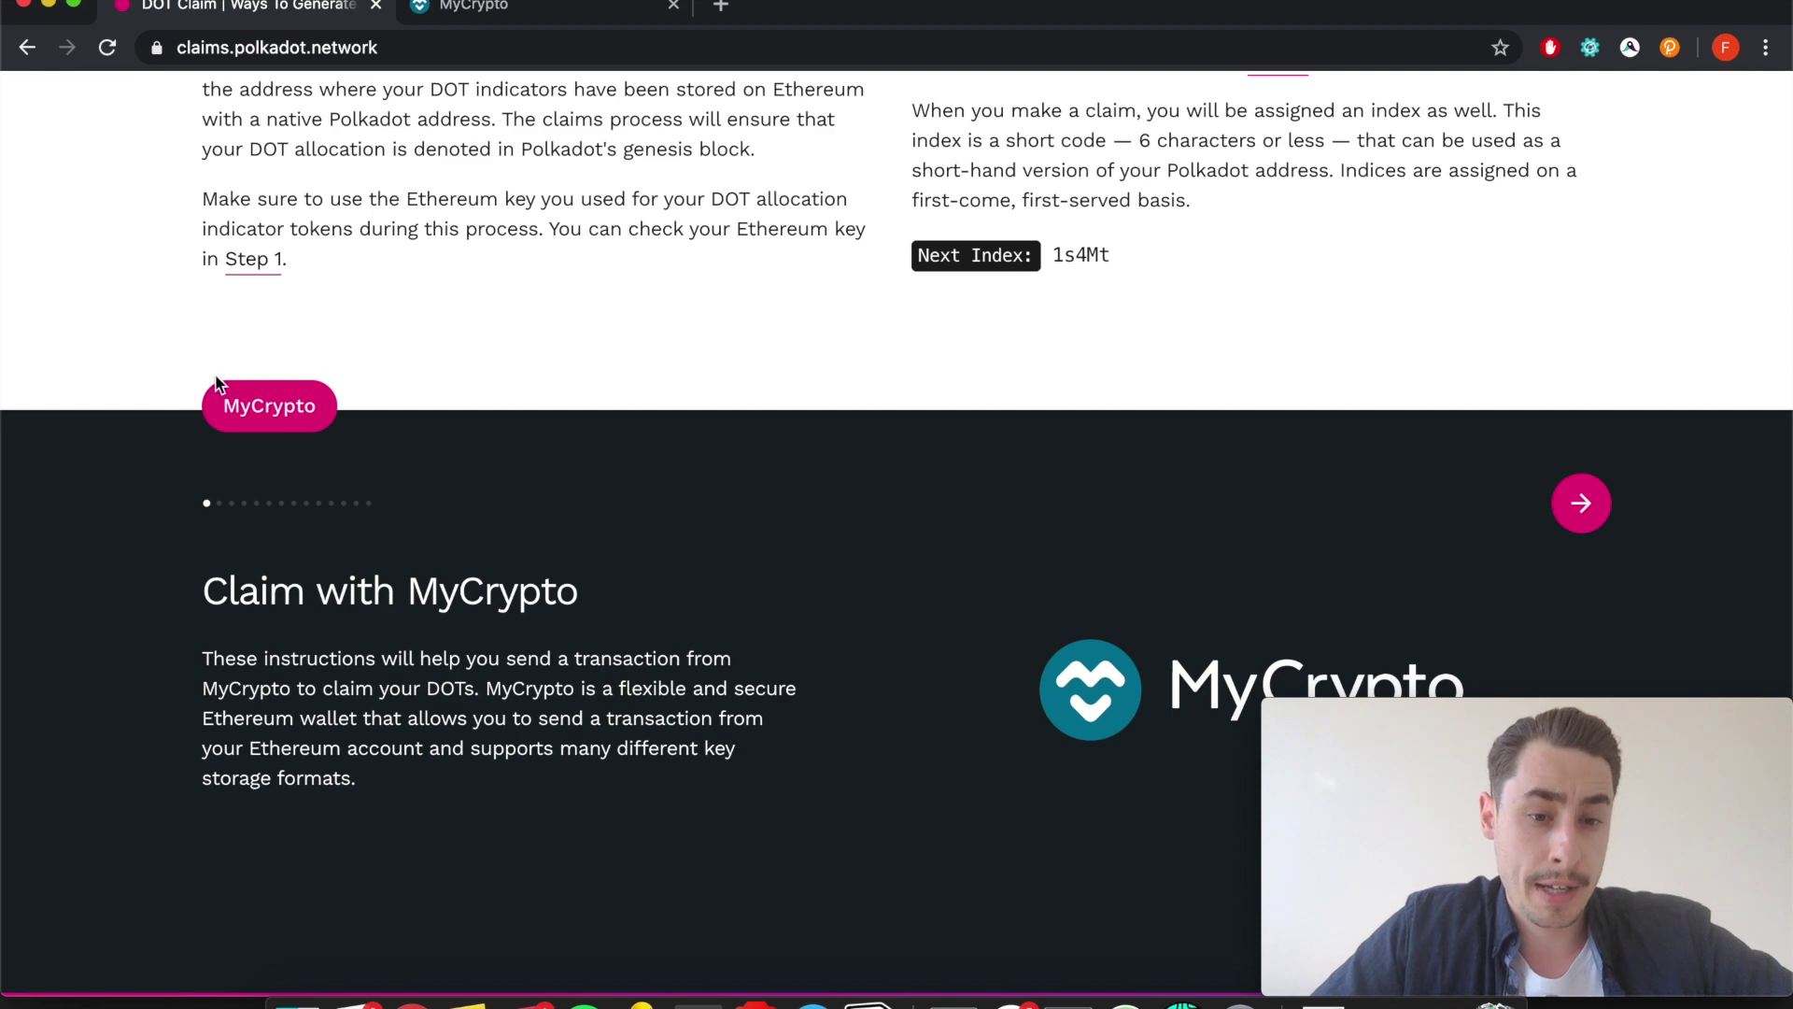
pyautogui.scroll(-1, 375, 672)
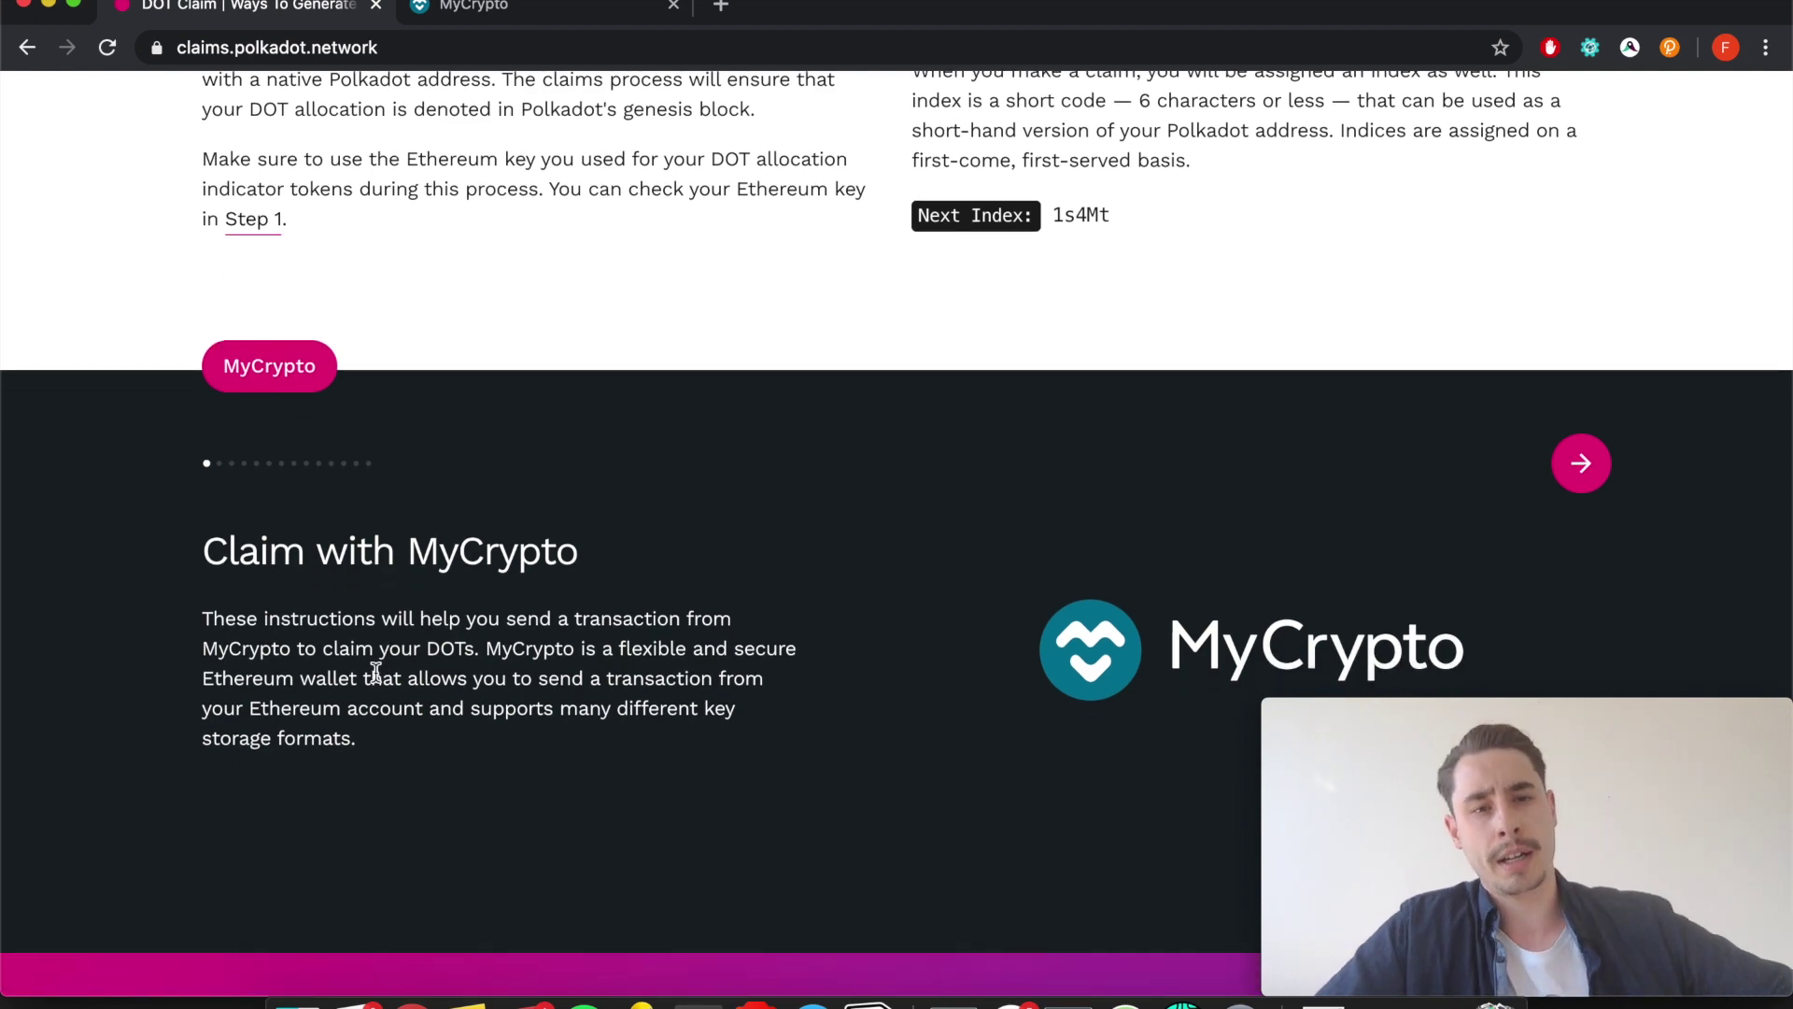
pyautogui.click(498, 12)
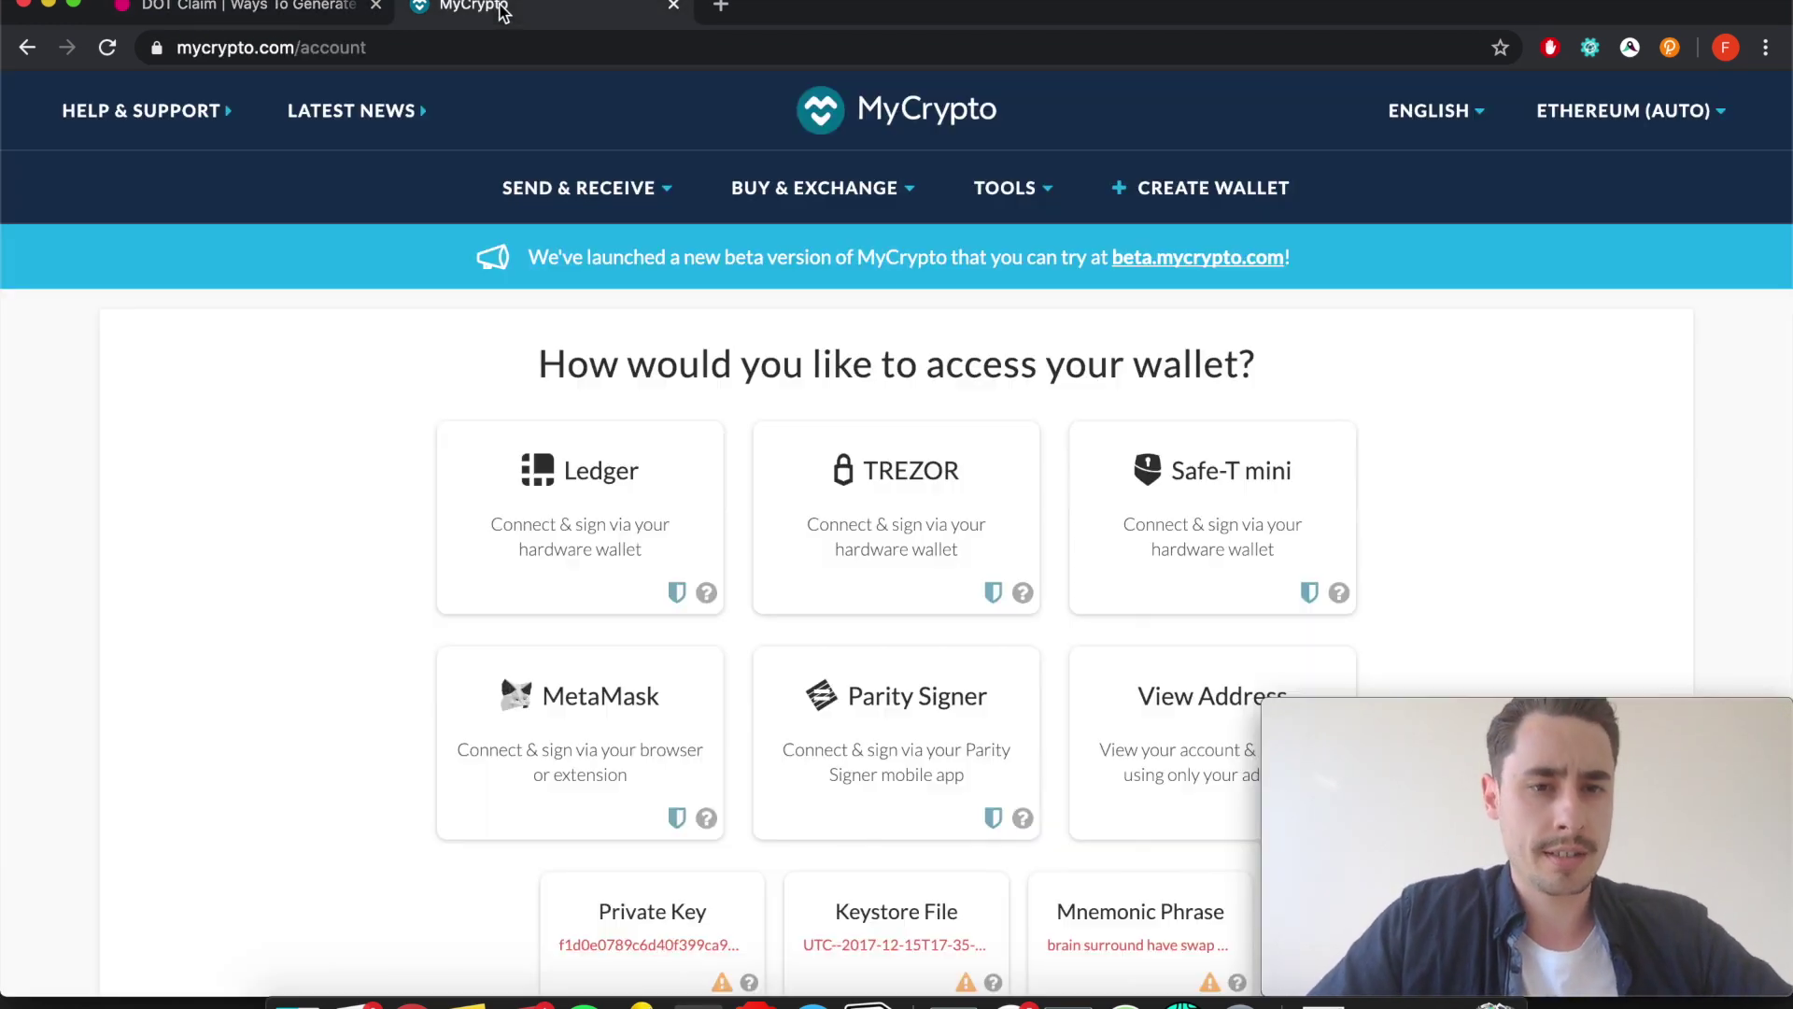
# Advance the DOT Claim guide to the Install MyCrypto slide.
pyautogui.click(304, 11)
pyautogui.scroll(-3, 640, 447)
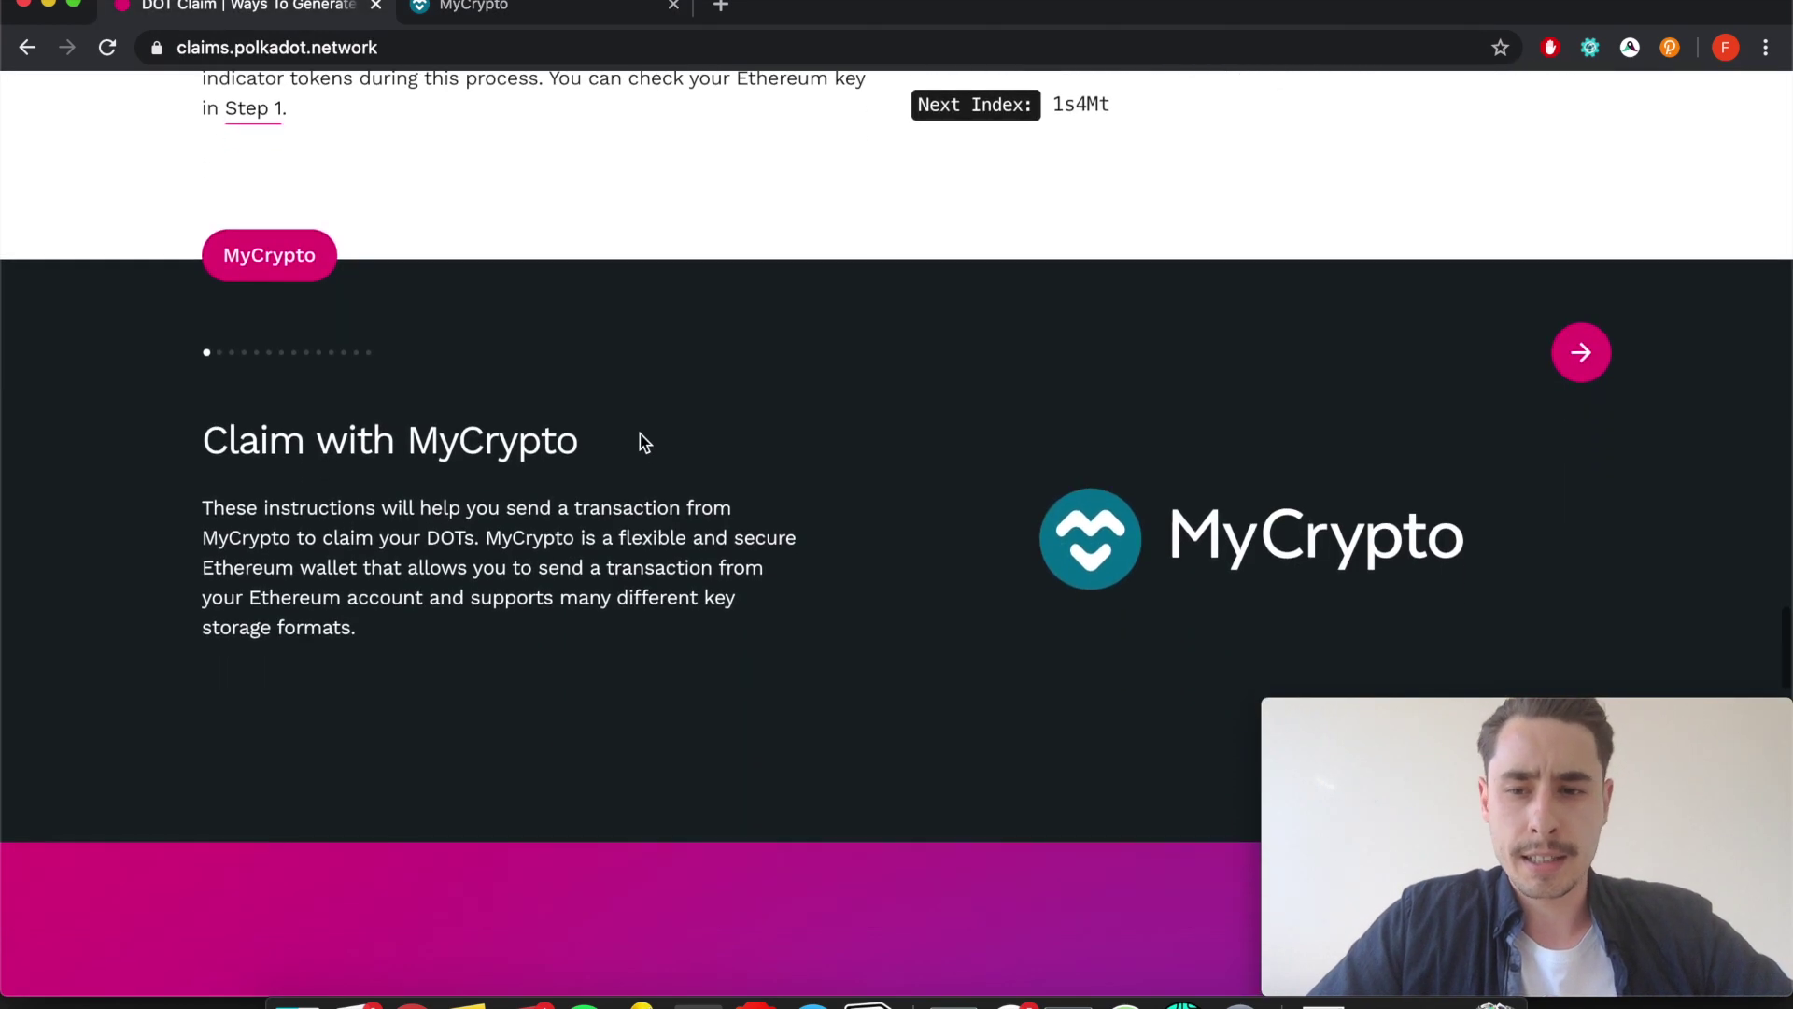
pyautogui.click(1593, 350)
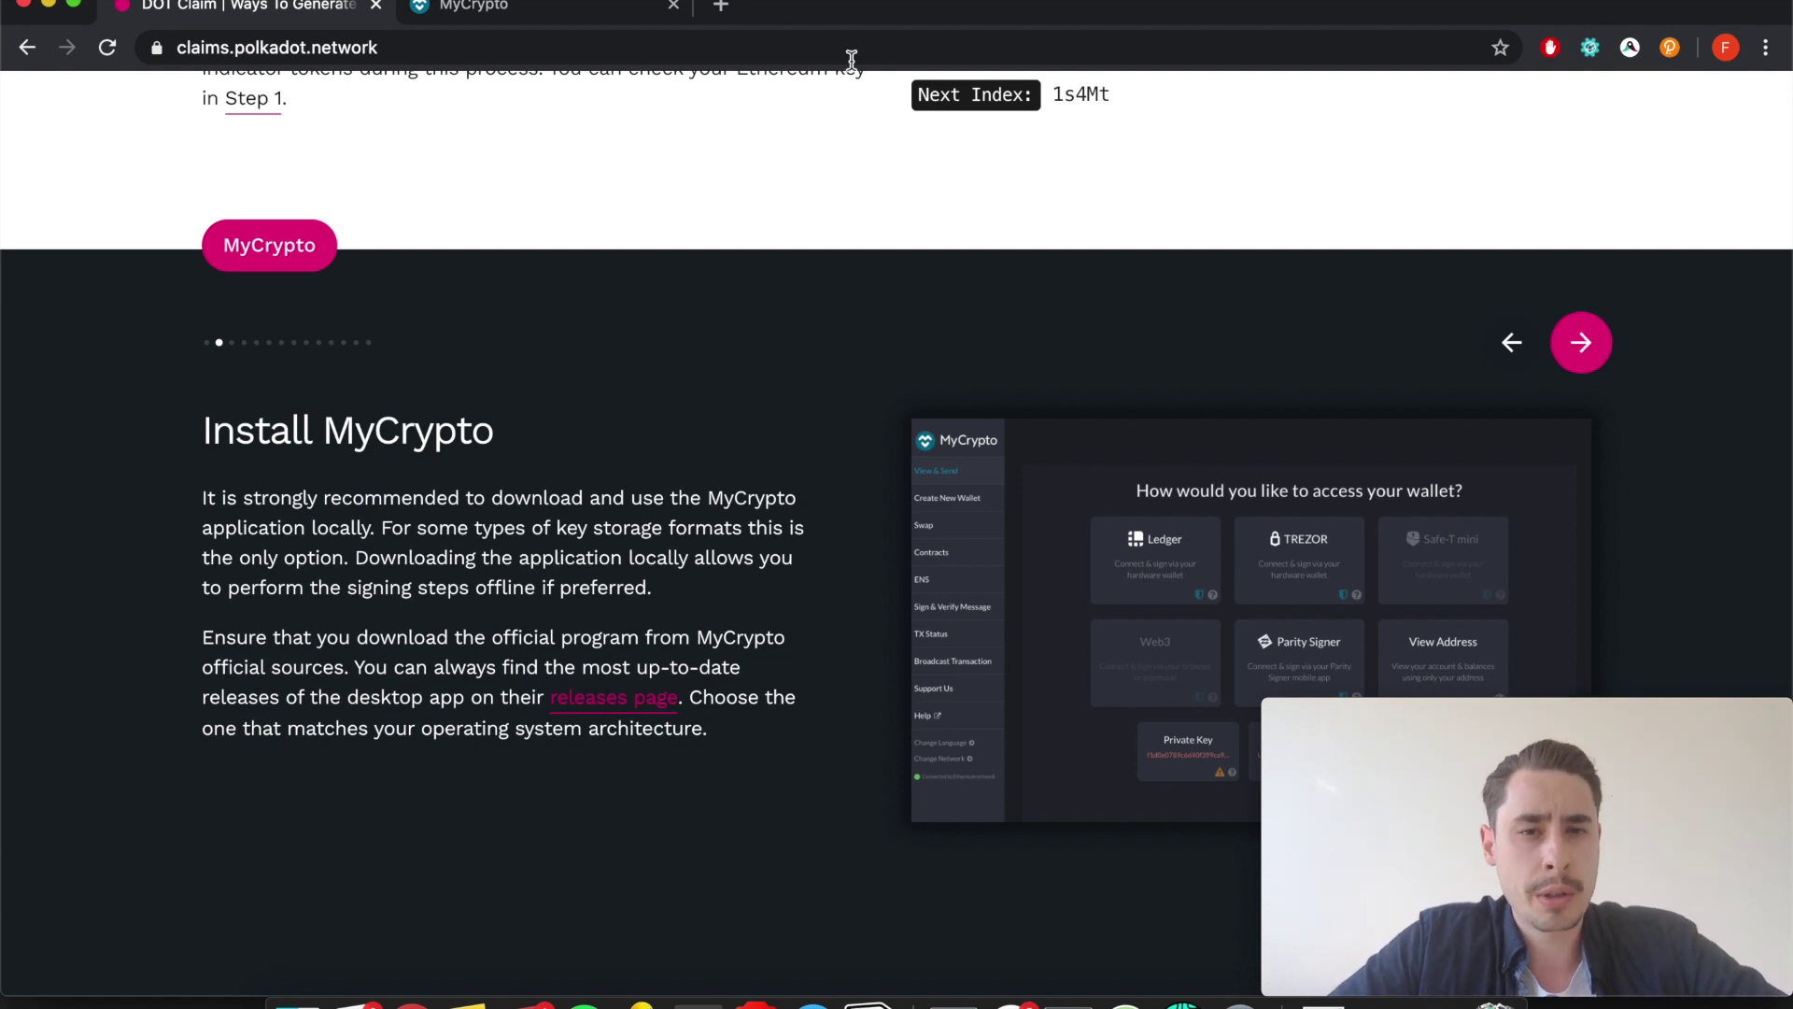
# Access MyCrypto through MetaMask, loading the account with its 0.2083 ETH balance.
pyautogui.click(574, 17)
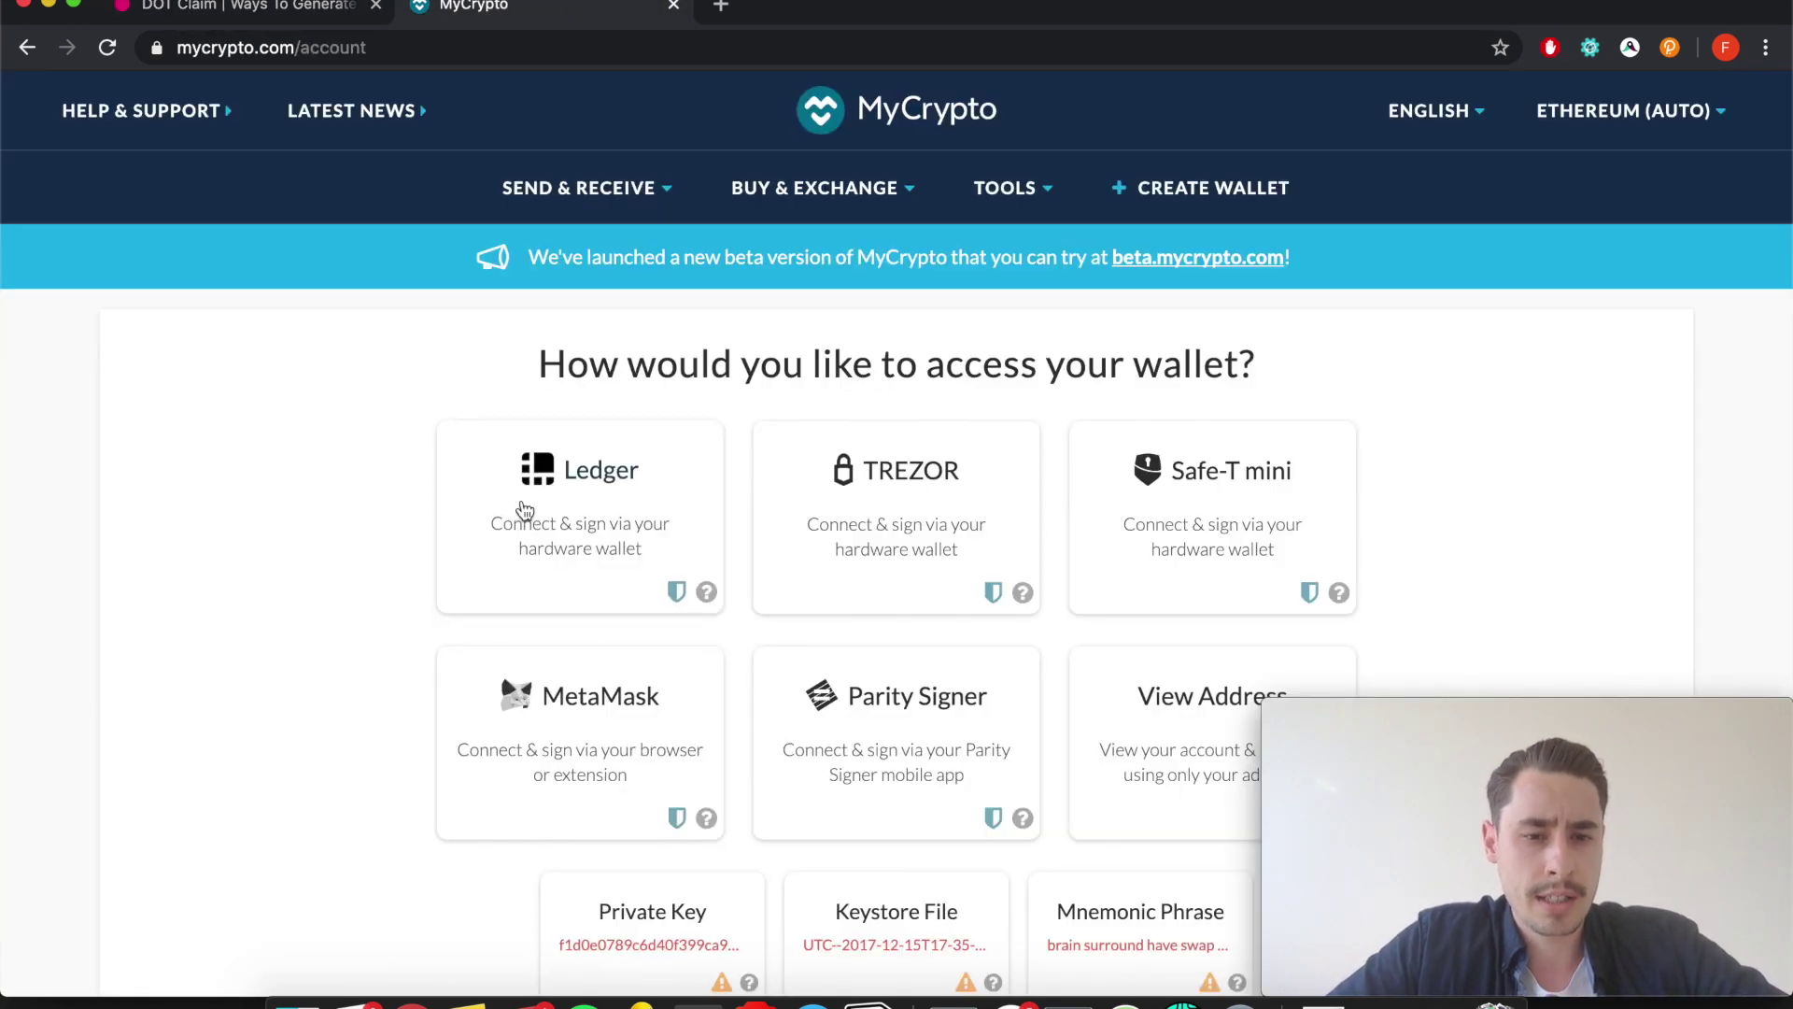
pyautogui.click(529, 731)
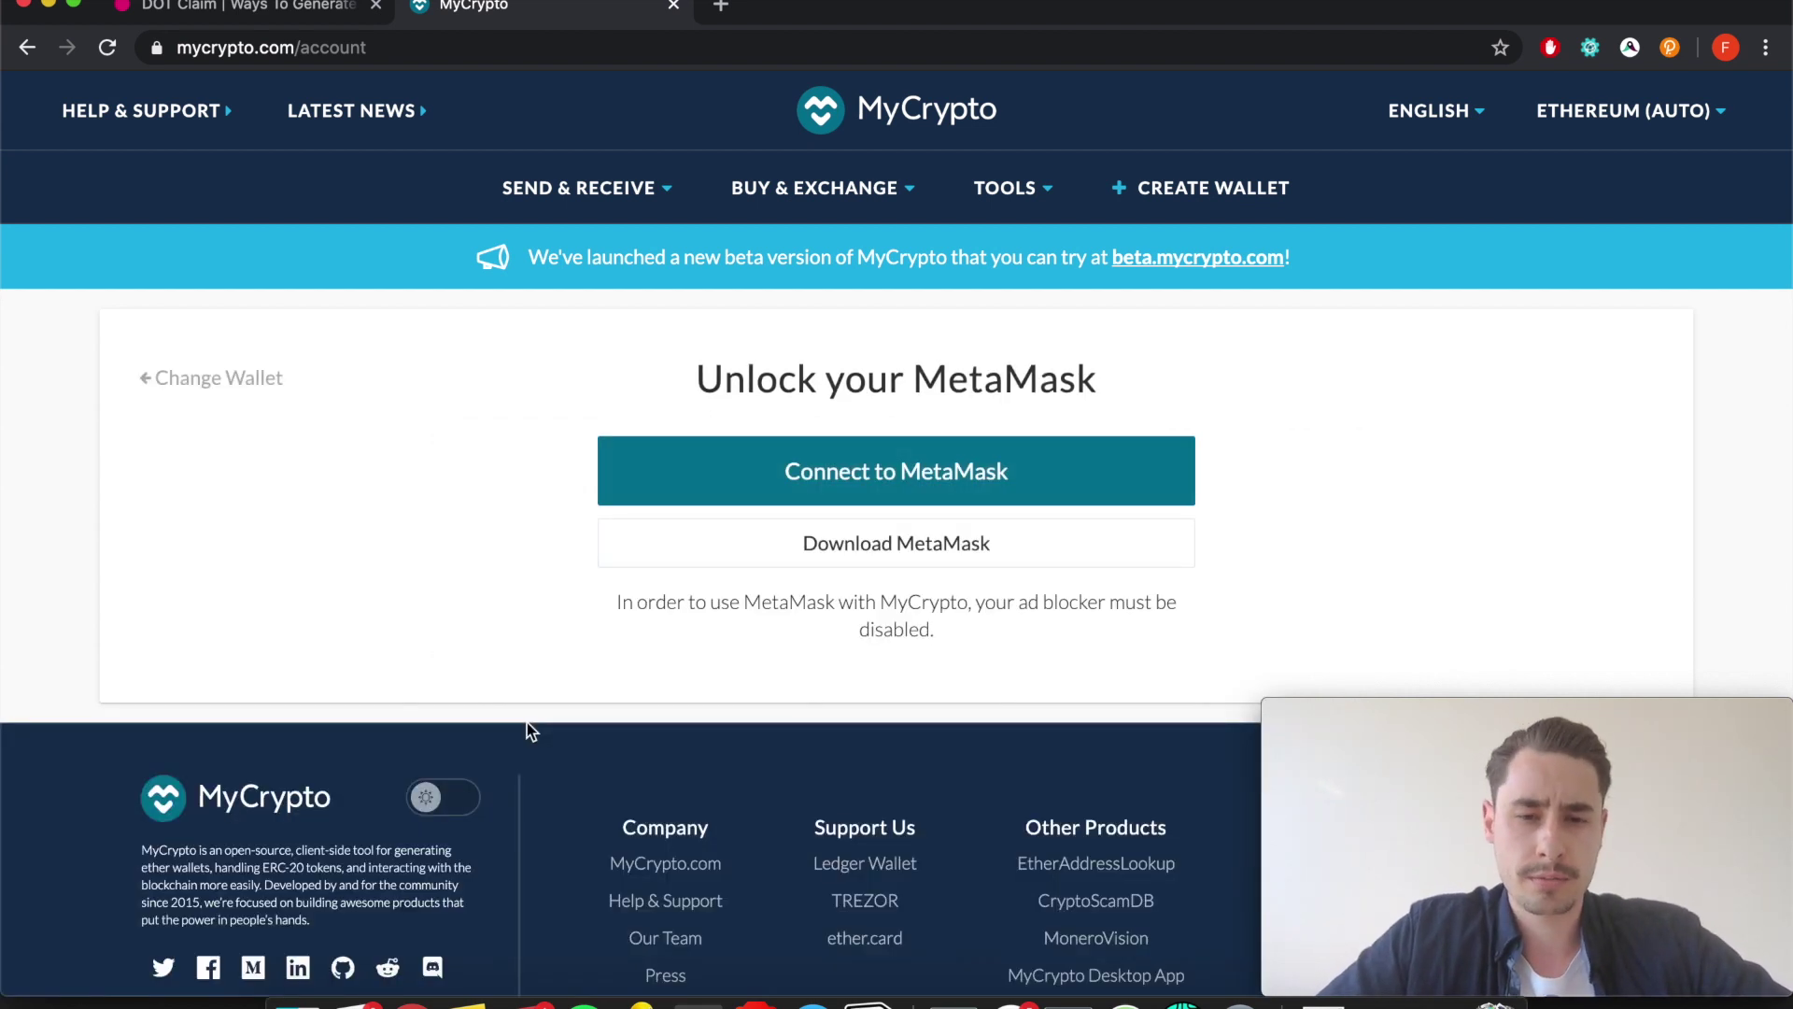
pyautogui.click(851, 485)
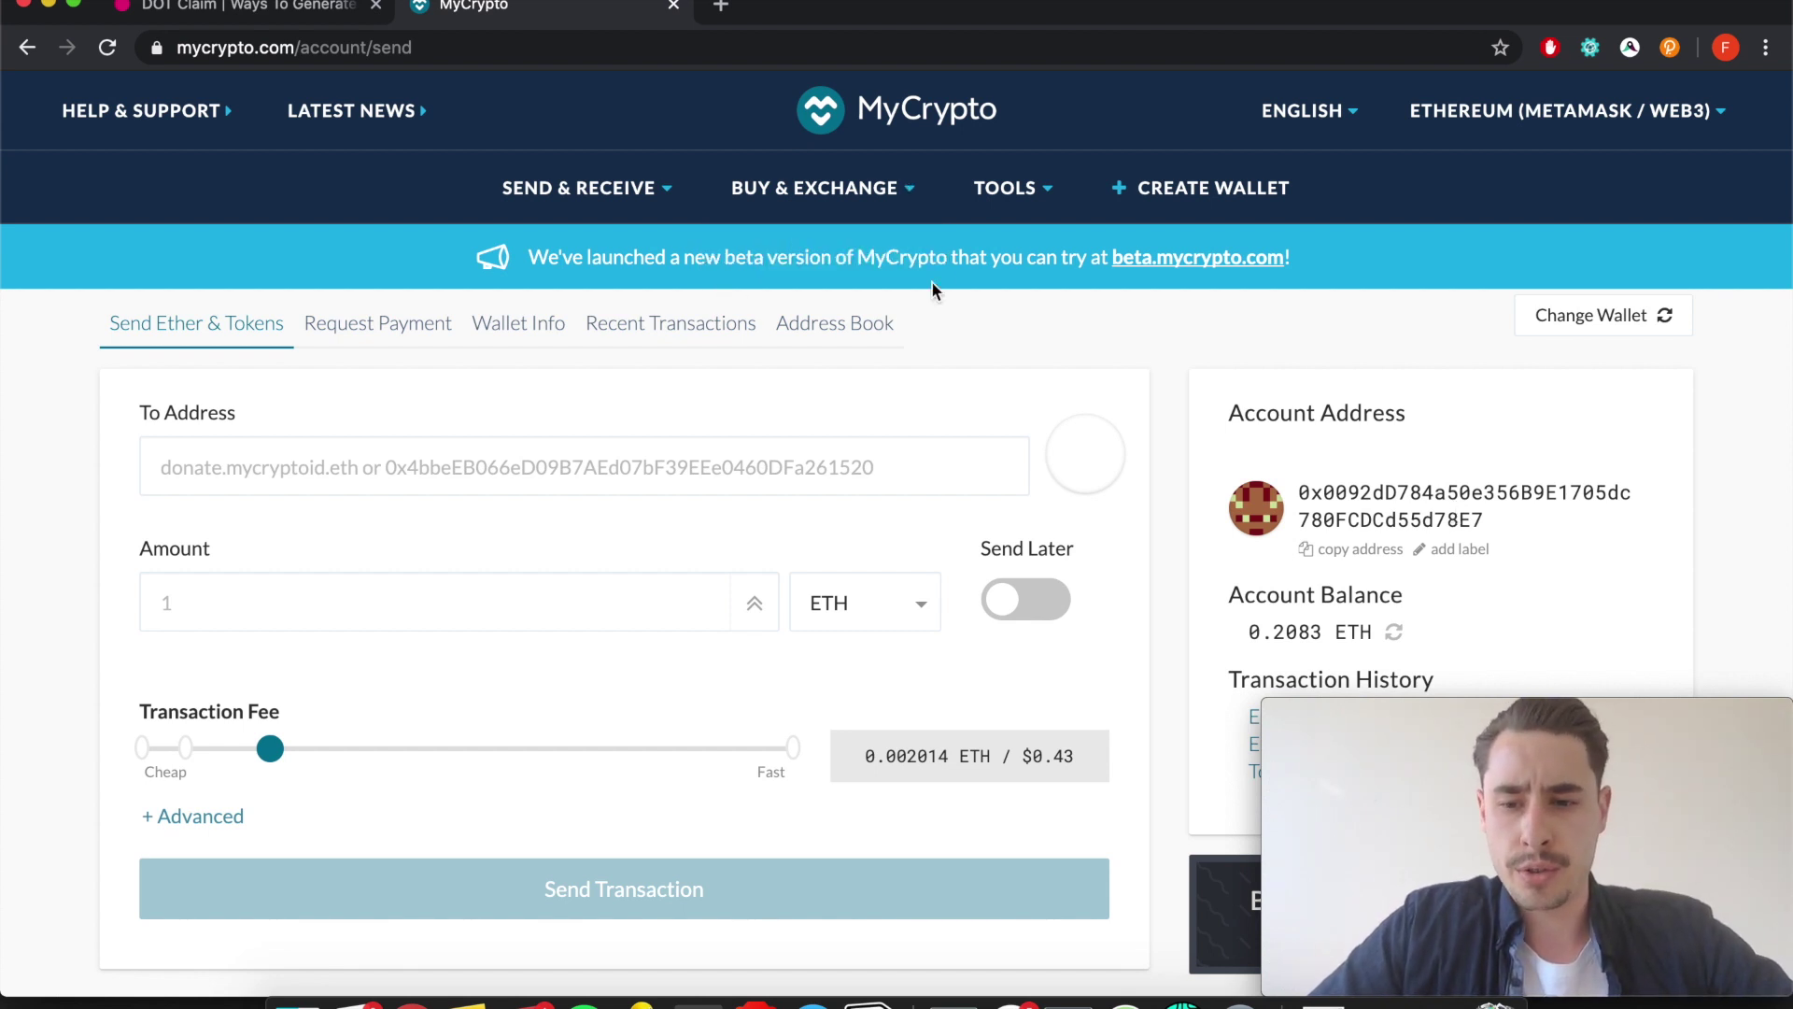
pyautogui.moveTo(1062, 193)
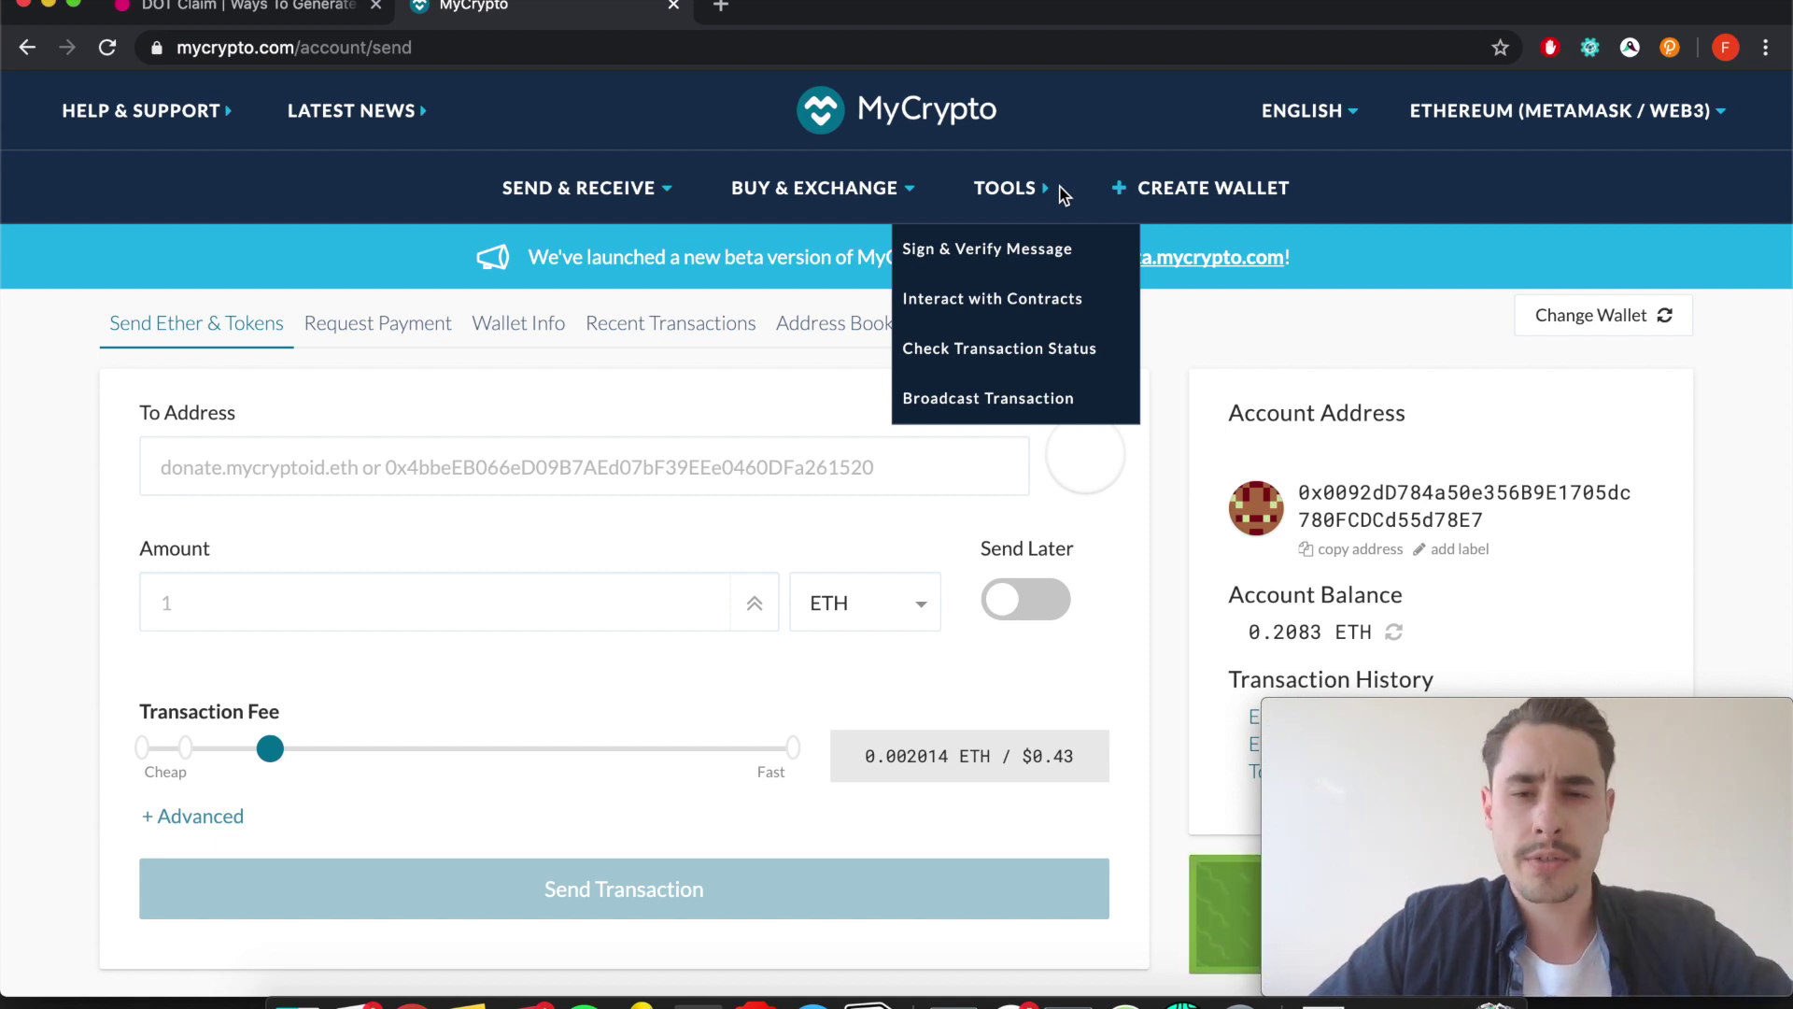
# Open MyCrypto's Interact with Contracts page, accept the logout, and return to the DOT Claim guide.
pyautogui.click(983, 299)
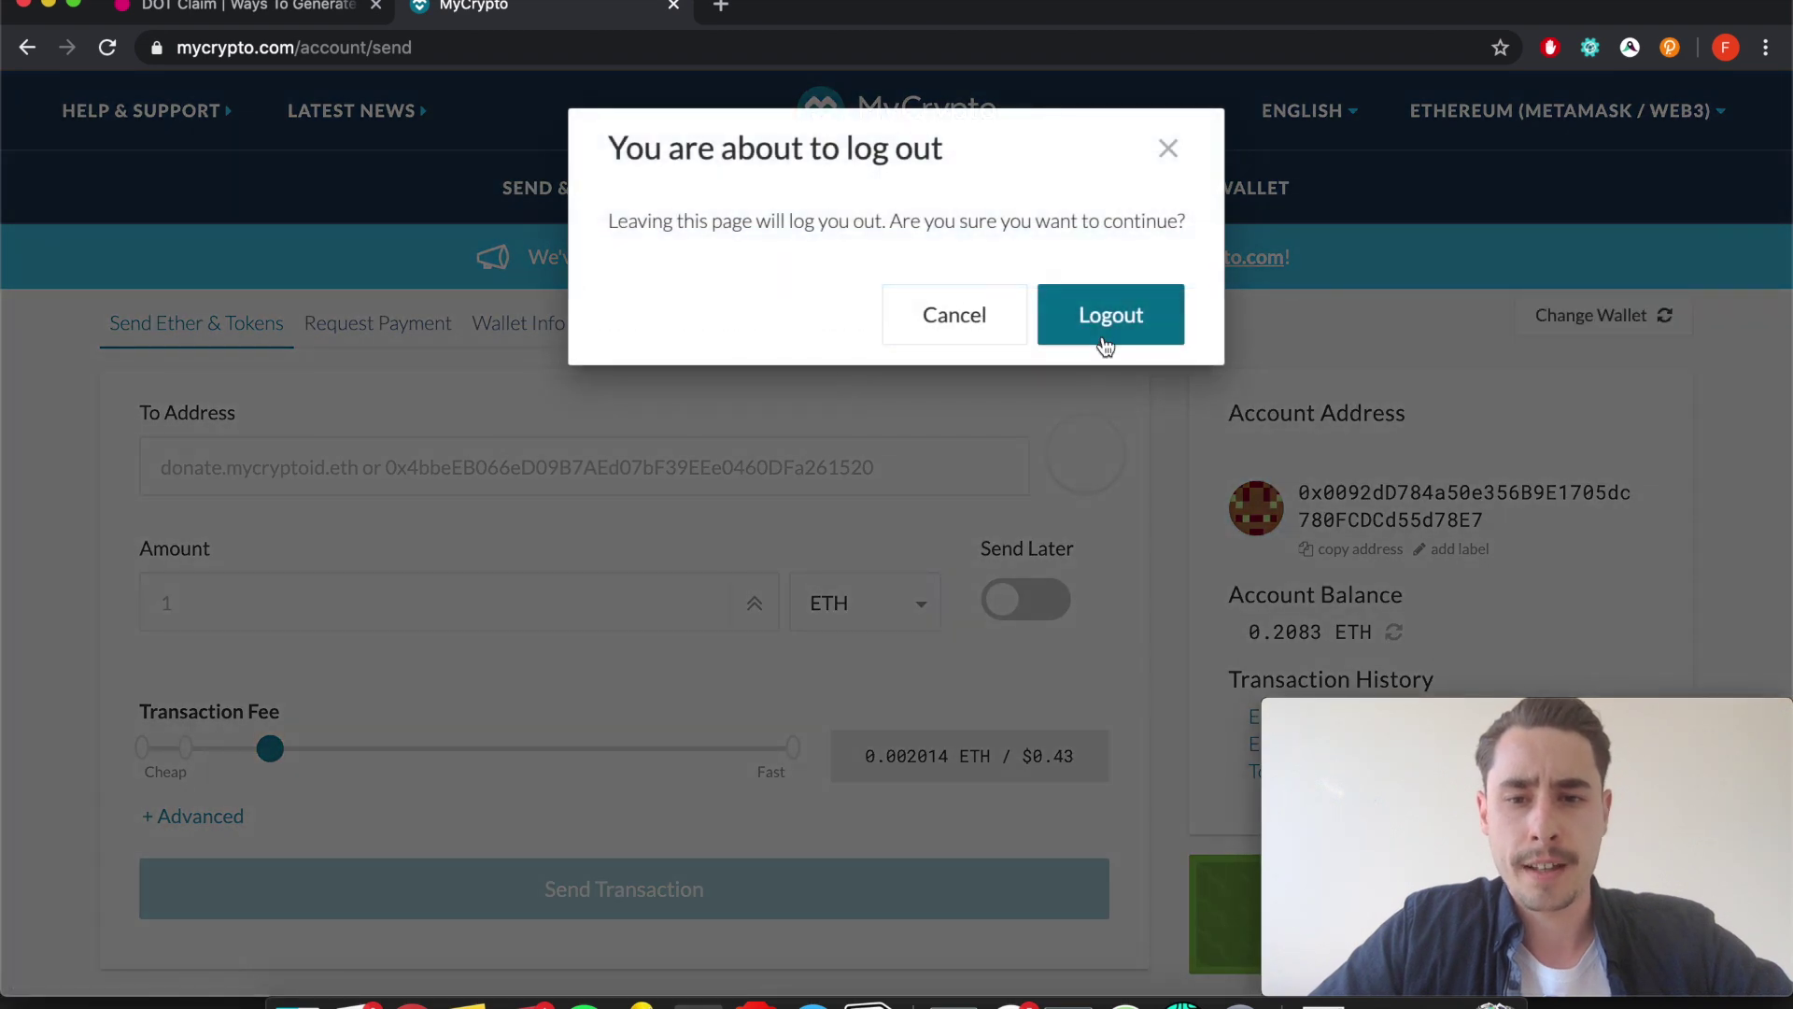
pyautogui.click(1105, 344)
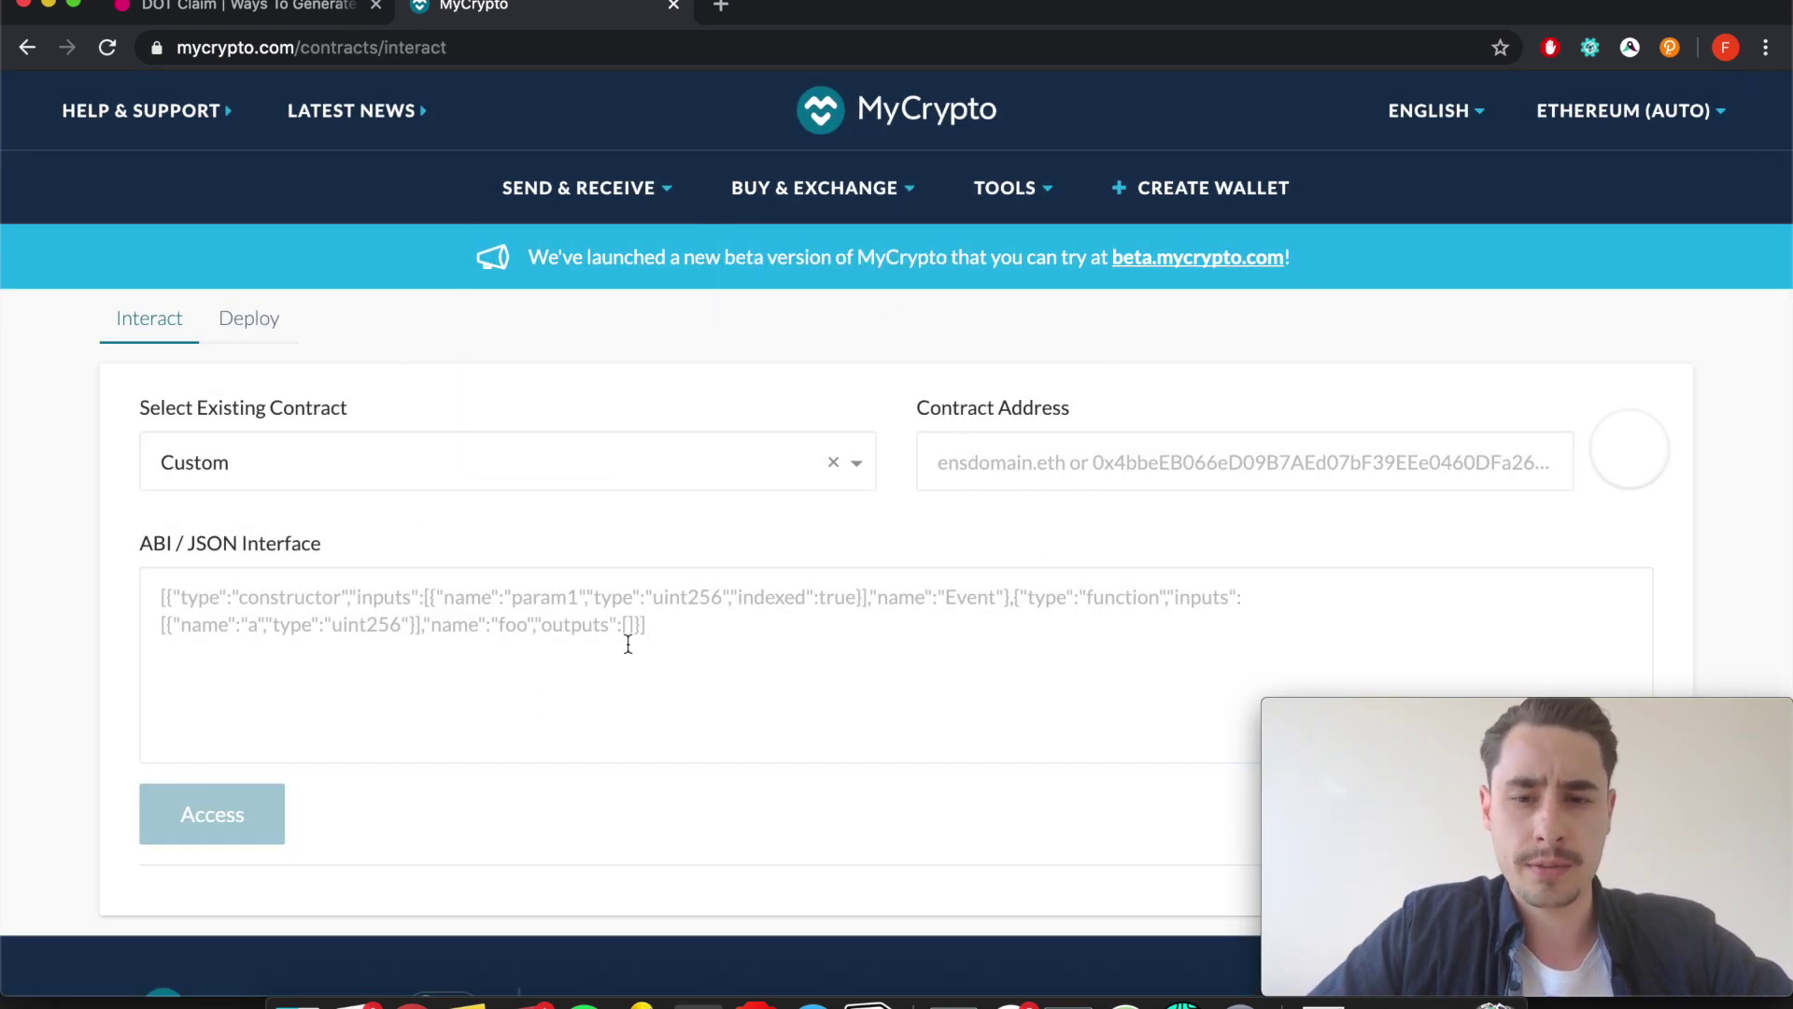
pyautogui.click(297, 16)
pyautogui.scroll(-2, 727, 519)
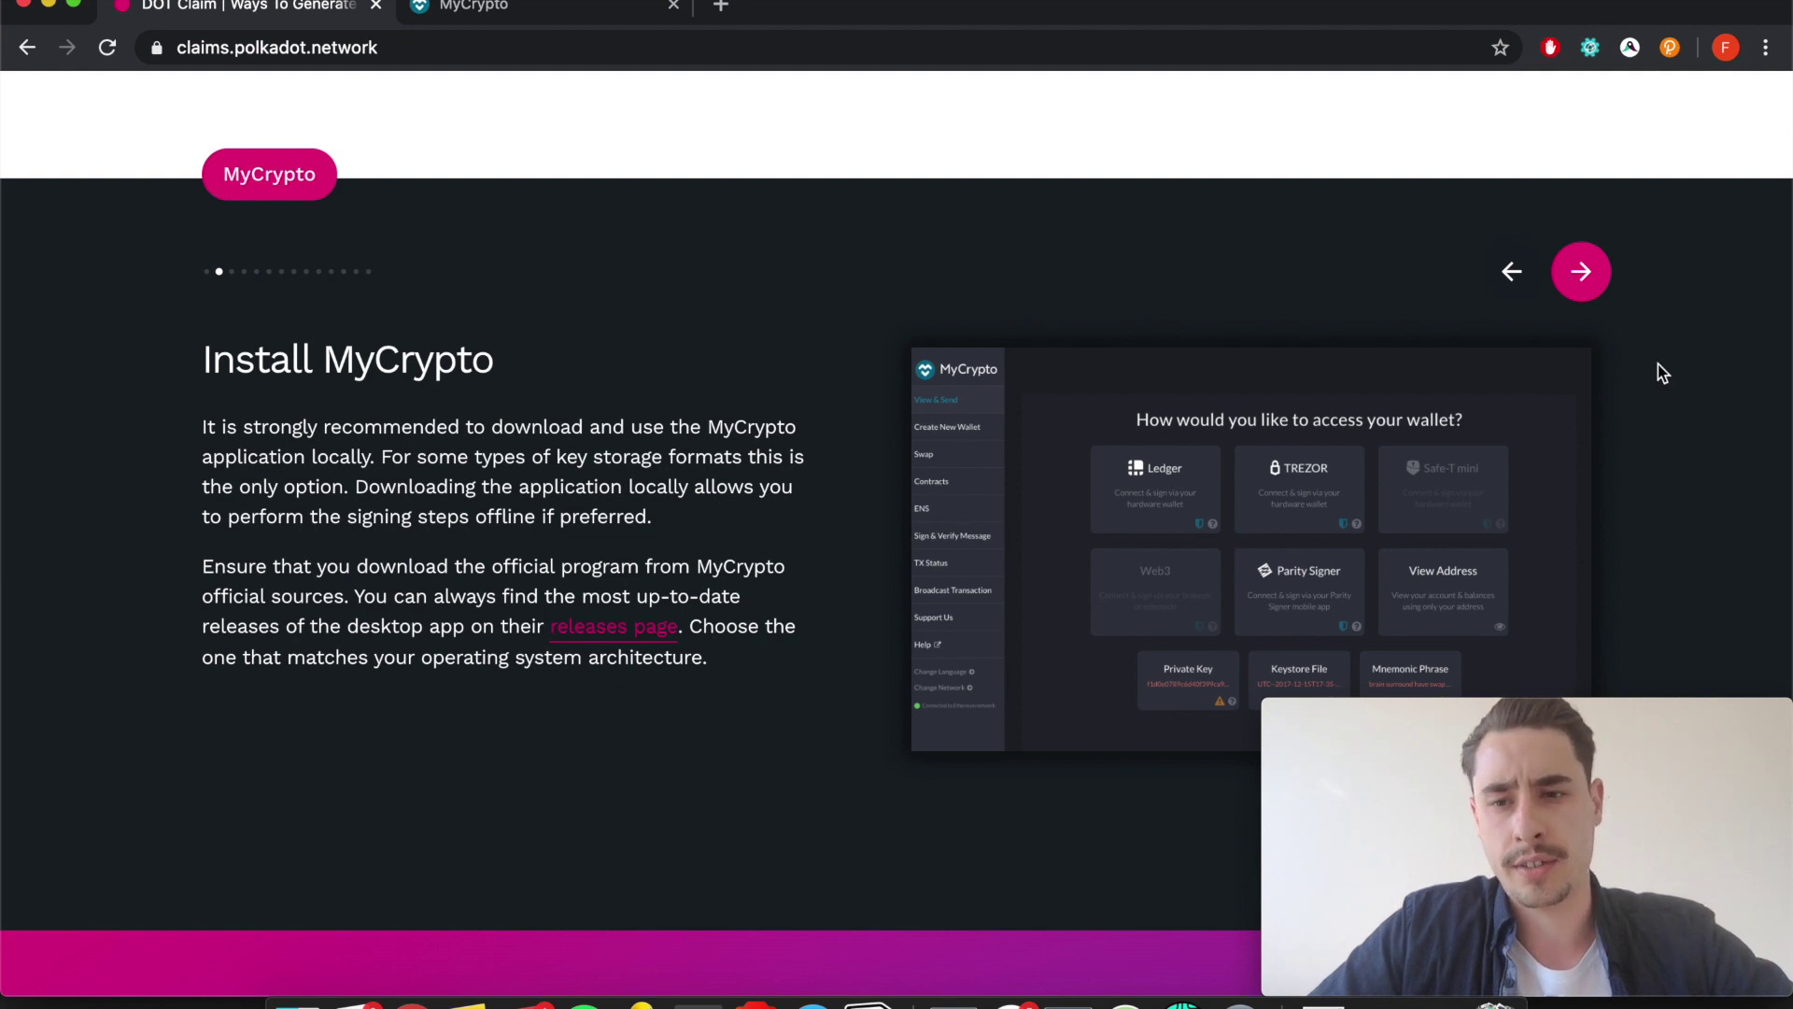
# Advance the guide to the Interacting with contracts slide and check MyCrypto's contracts page.
pyautogui.click(1581, 271)
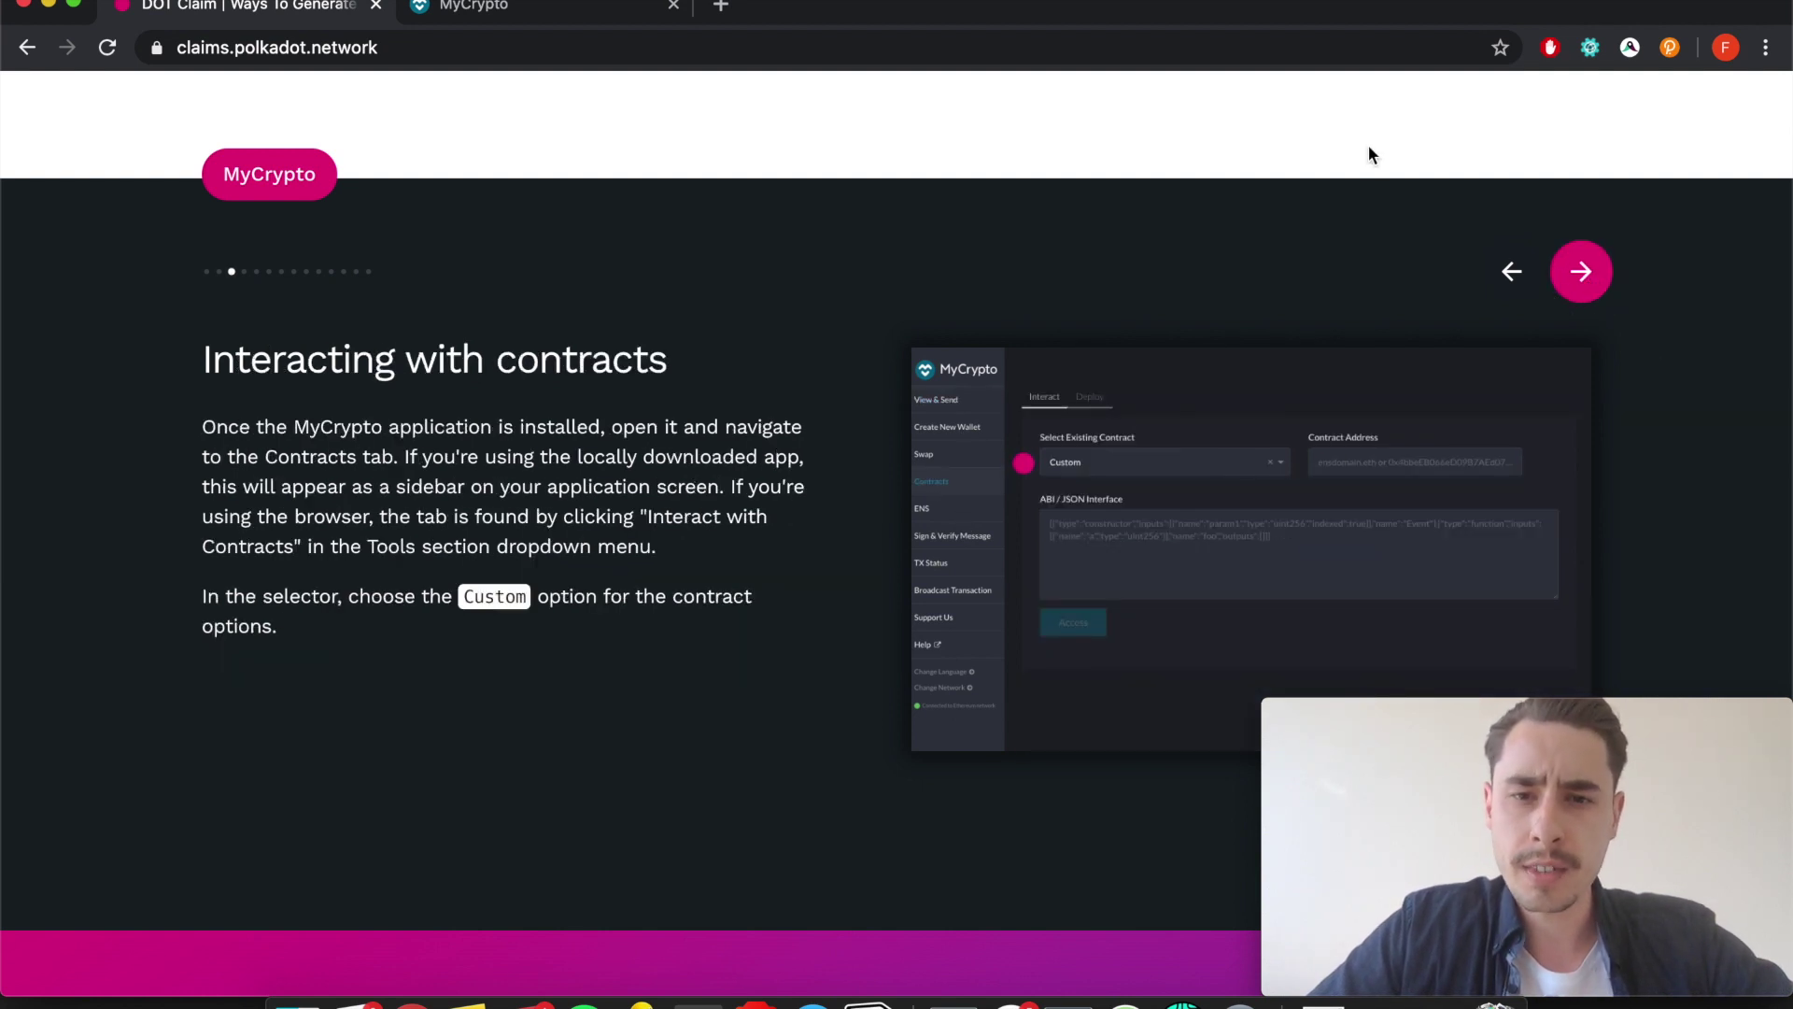
pyautogui.click(528, 7)
pyautogui.moveTo(579, 188)
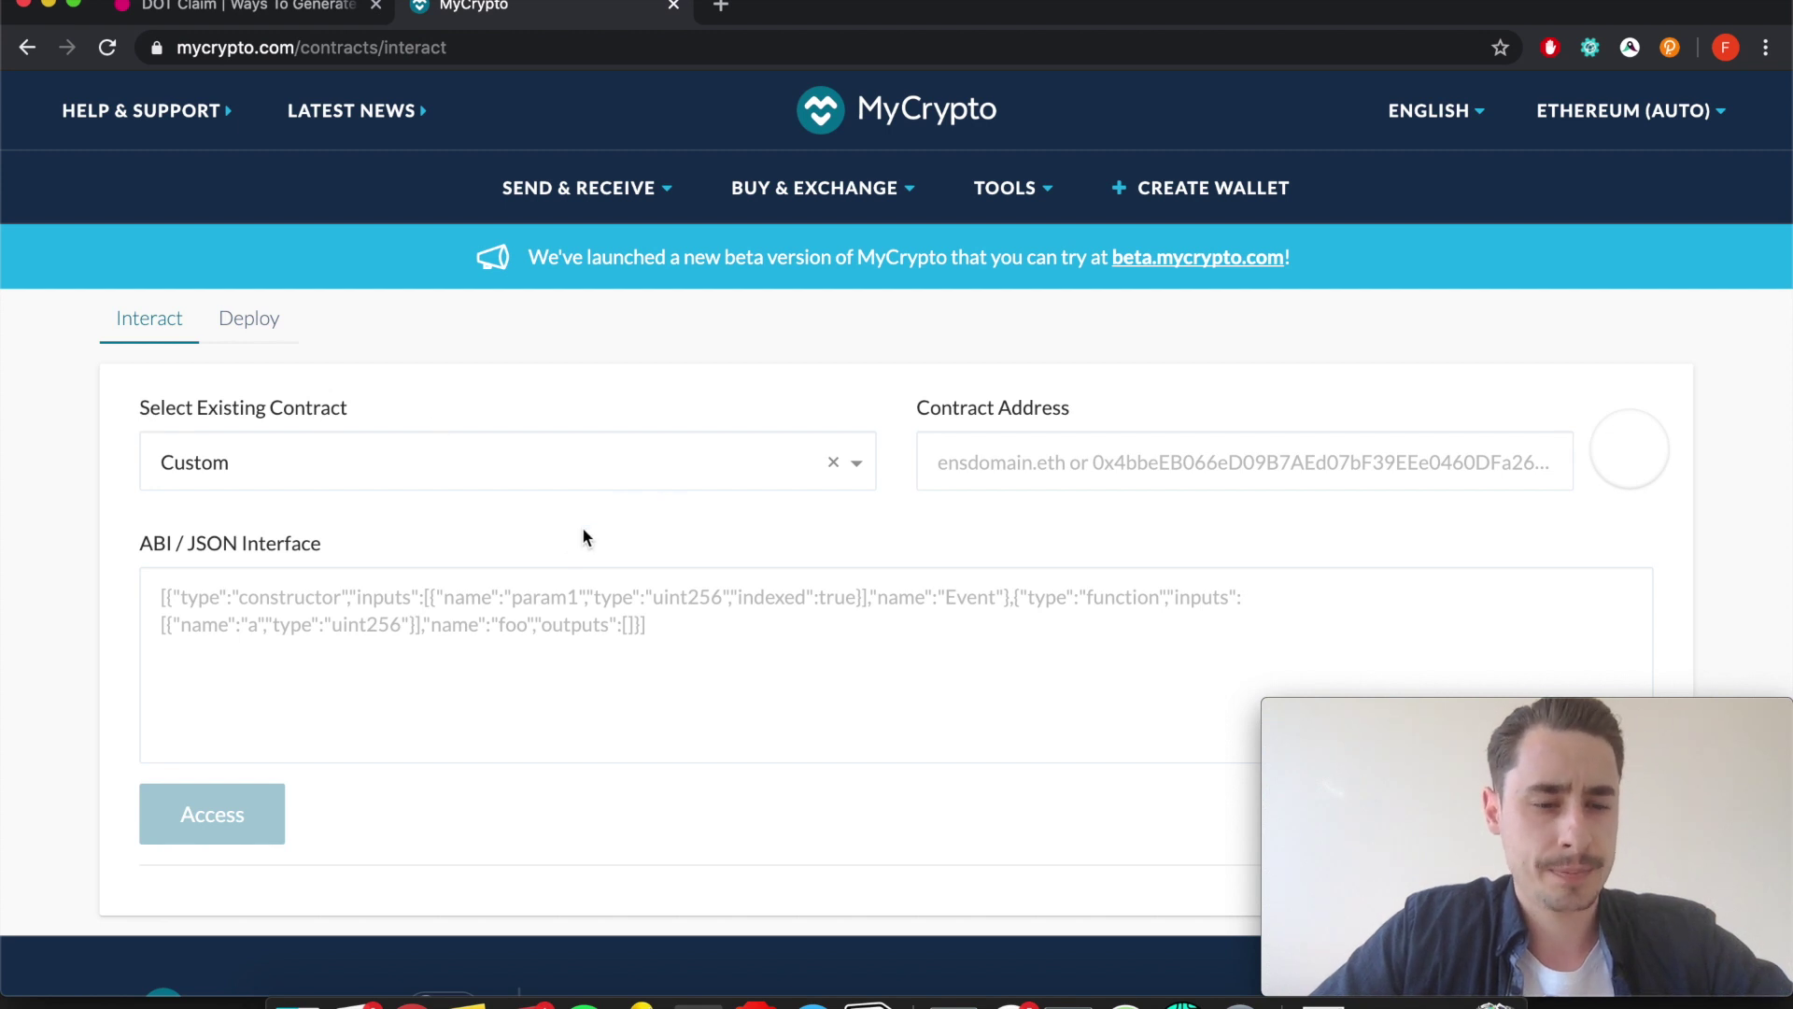
pyautogui.scroll(-2, 488, 618)
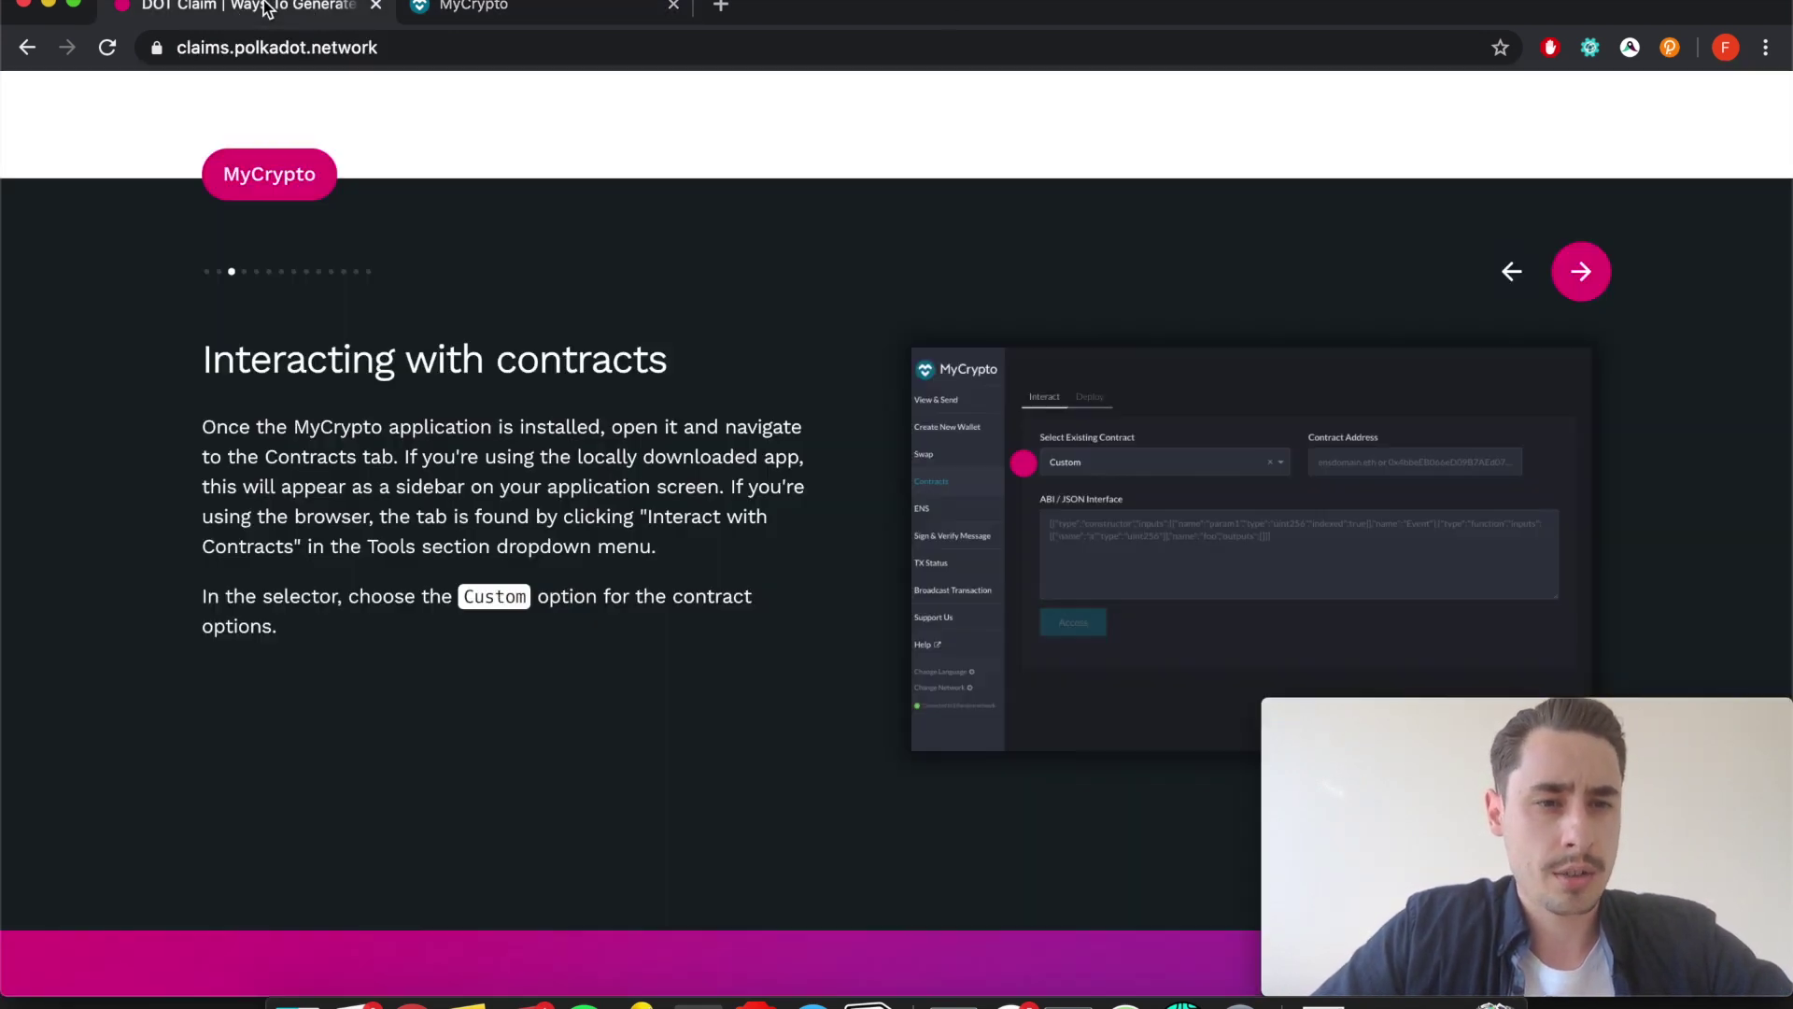
pyautogui.click(269, 11)
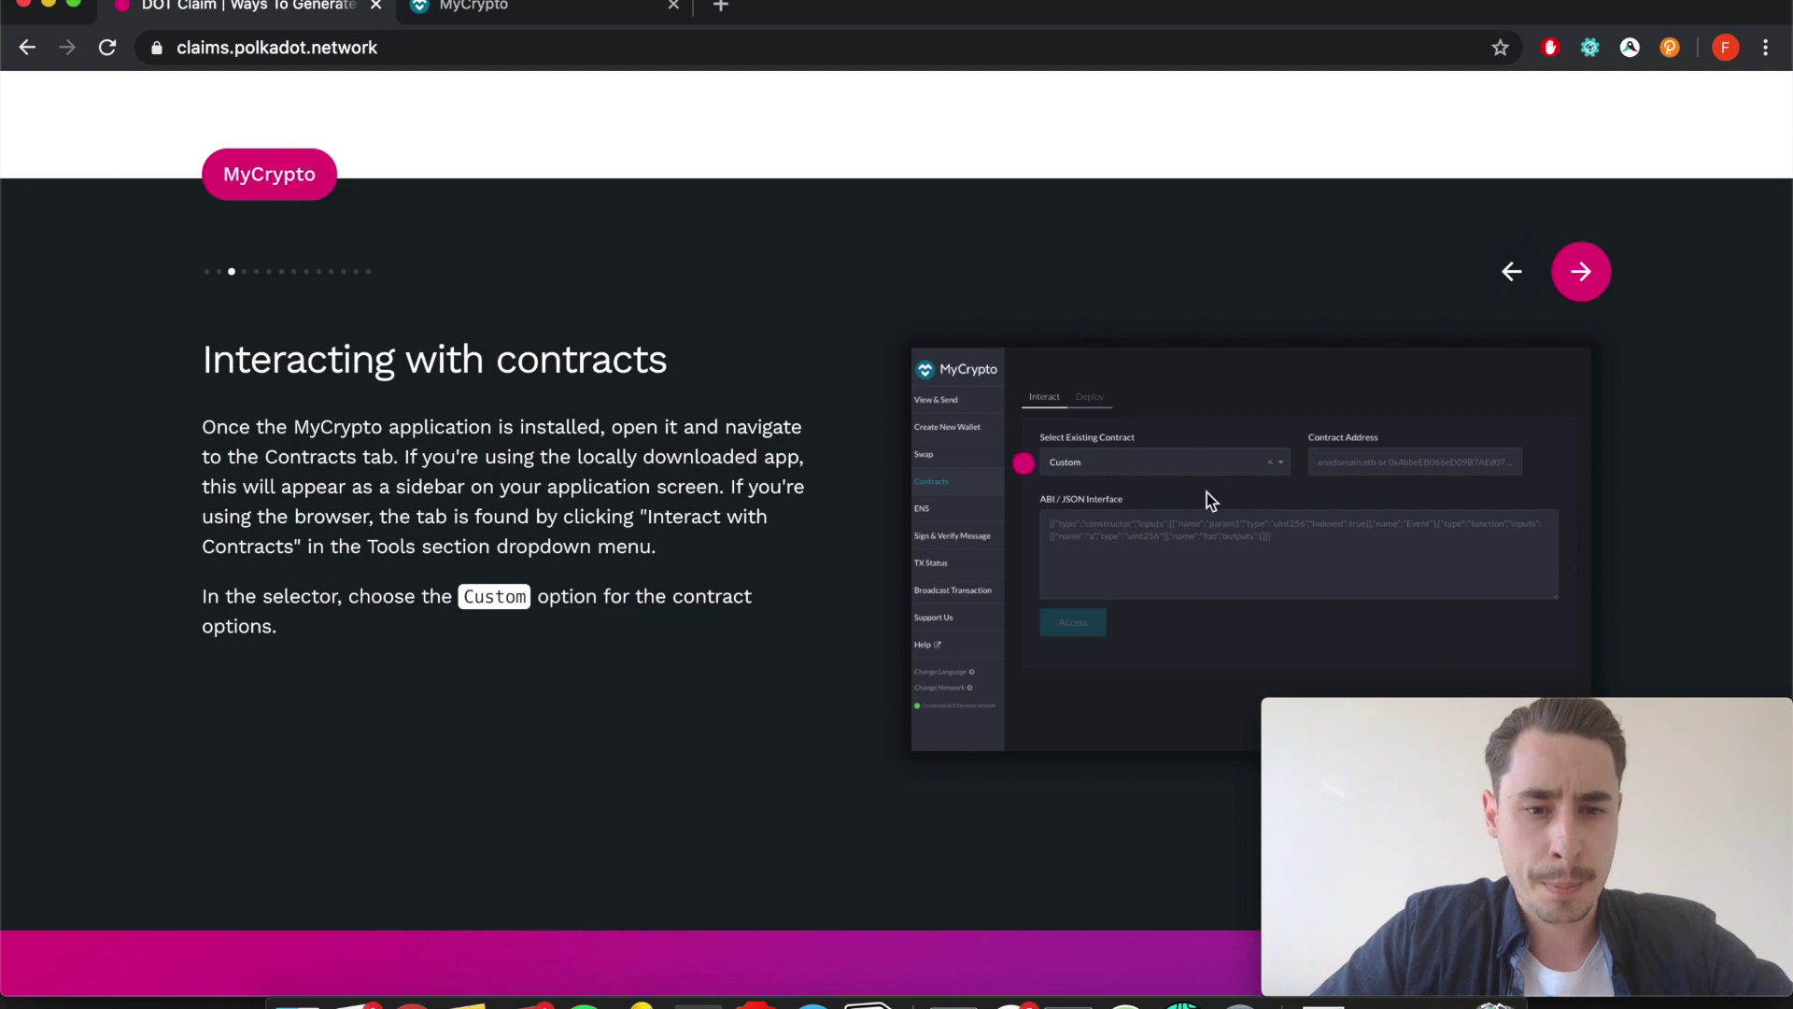
# Copy the claims contract ABI from the guide and paste it into MyCrypto's ABI / JSON Interface box.
pyautogui.click(1585, 271)
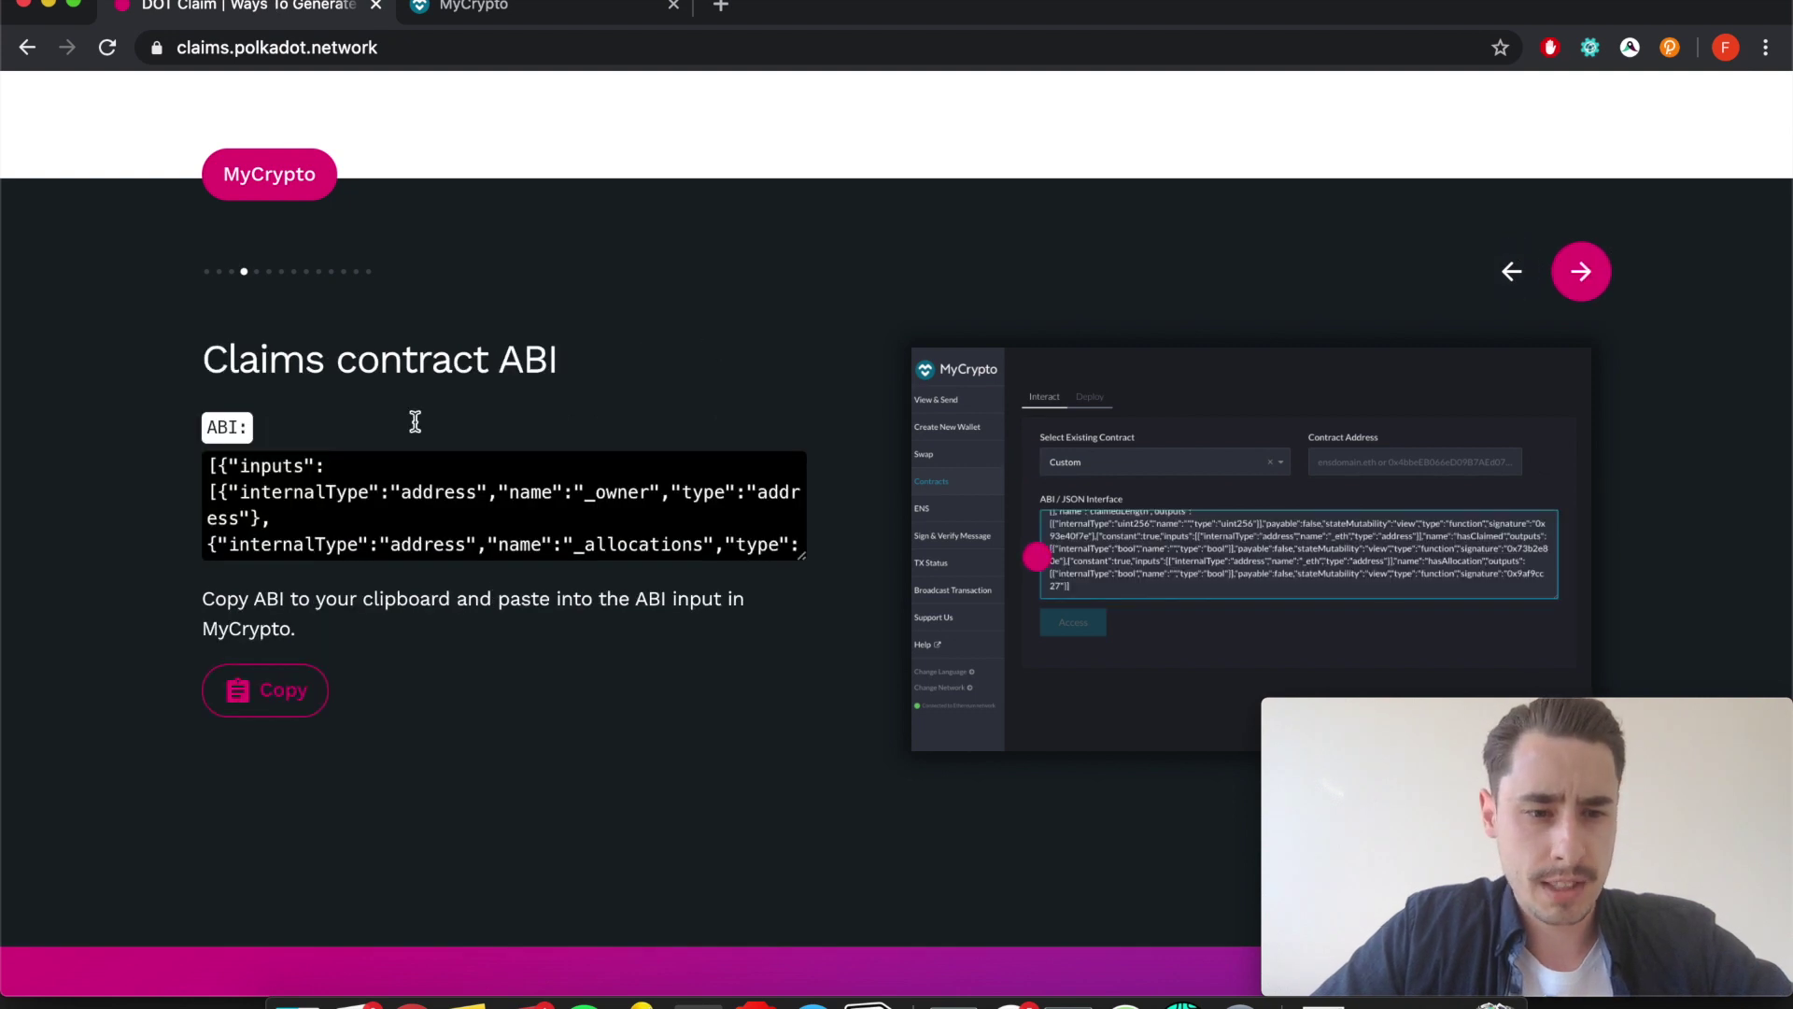
pyautogui.click(236, 691)
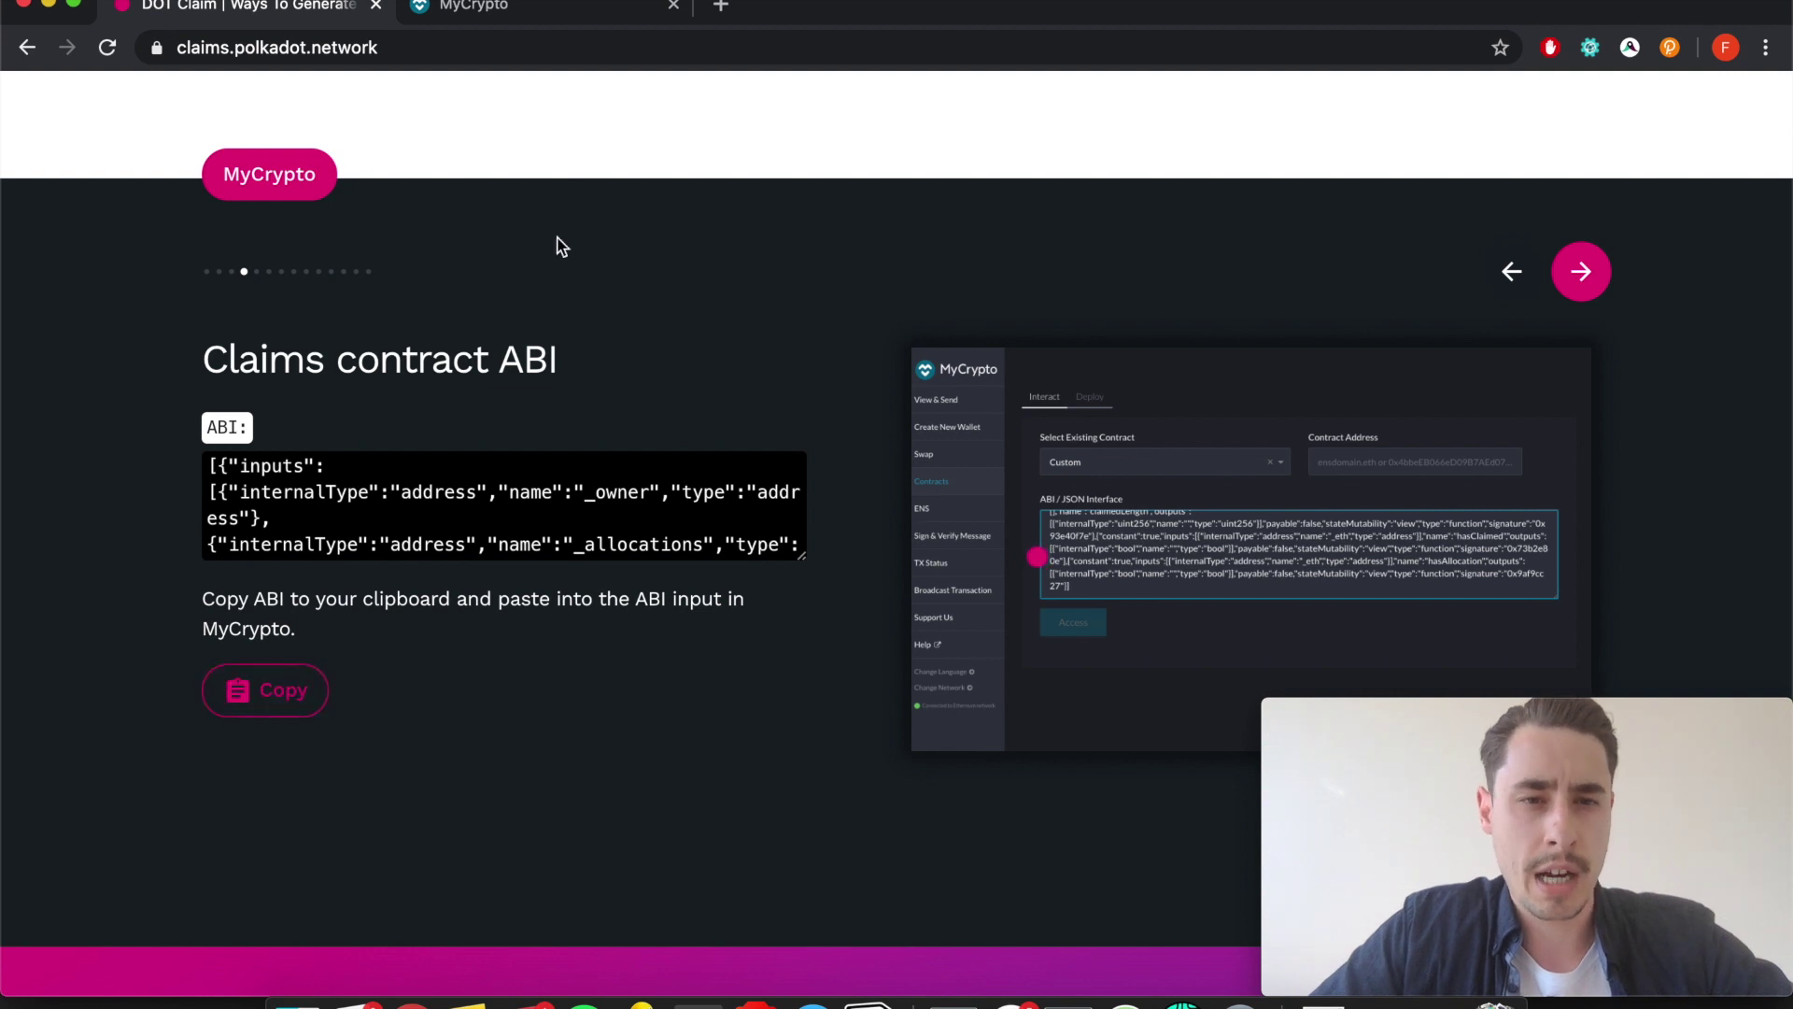
pyautogui.click(510, 4)
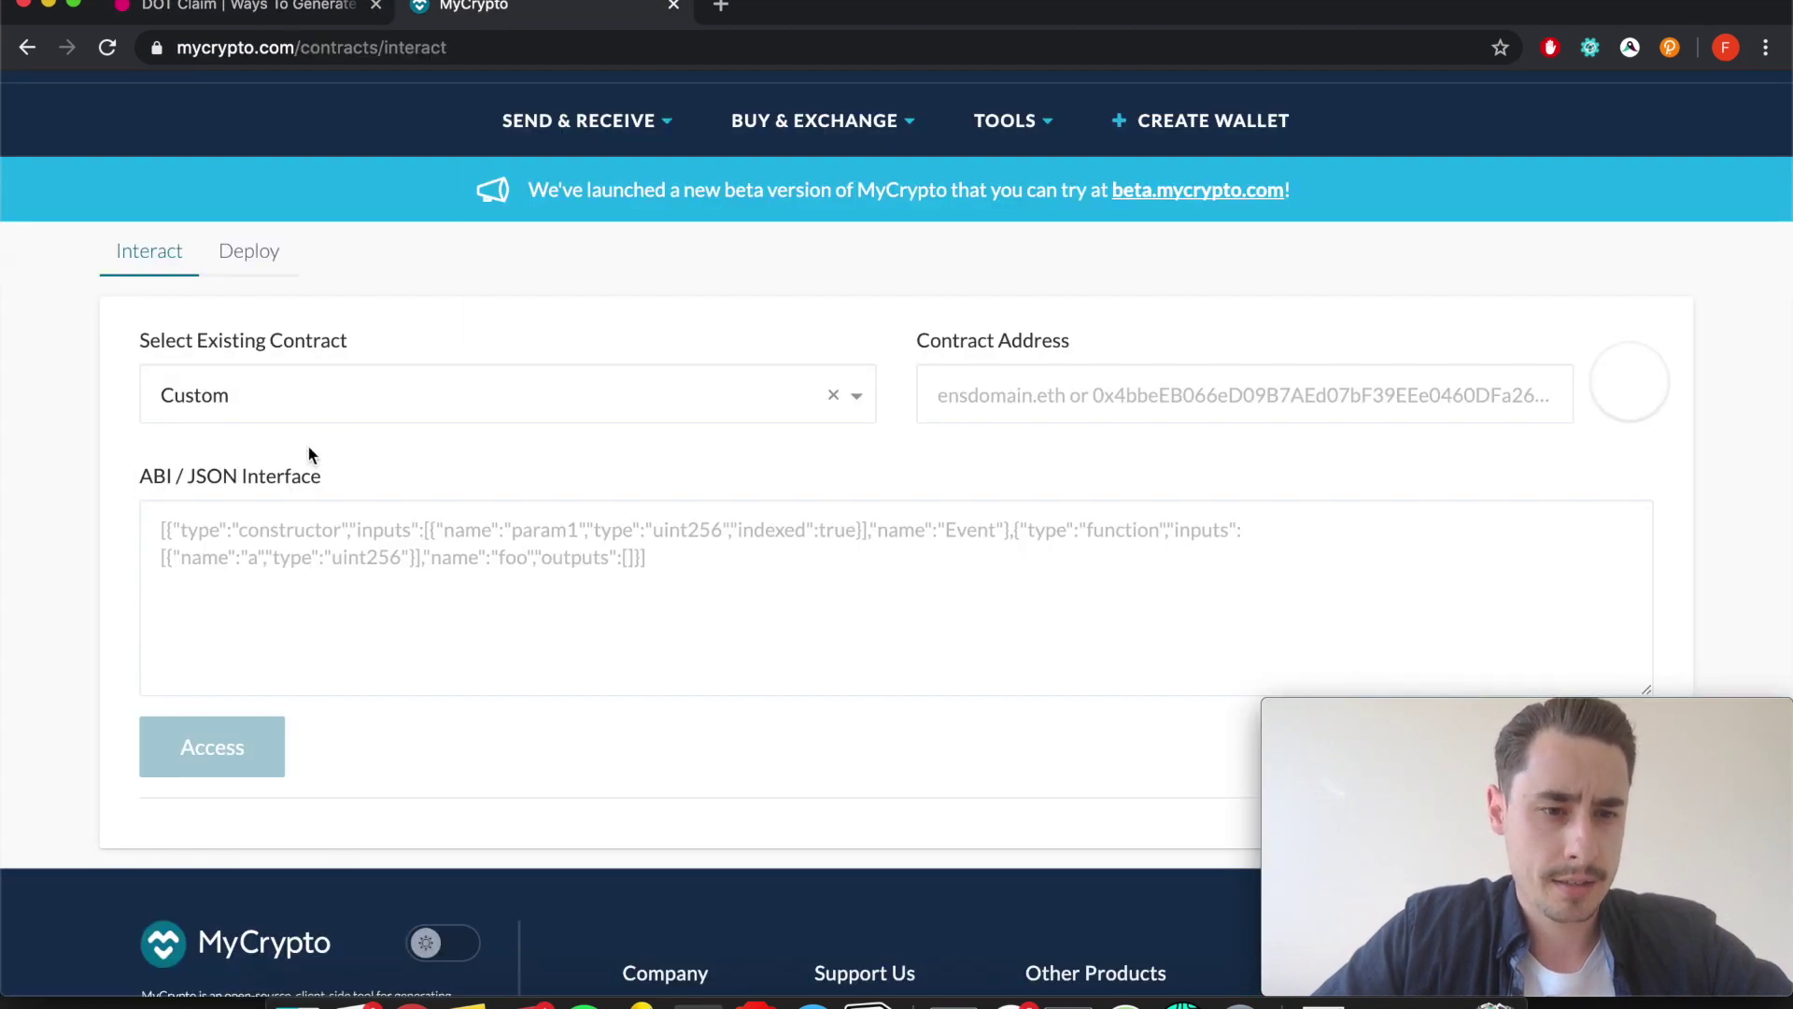
pyautogui.click(248, 528)
pyautogui.press('super+v')
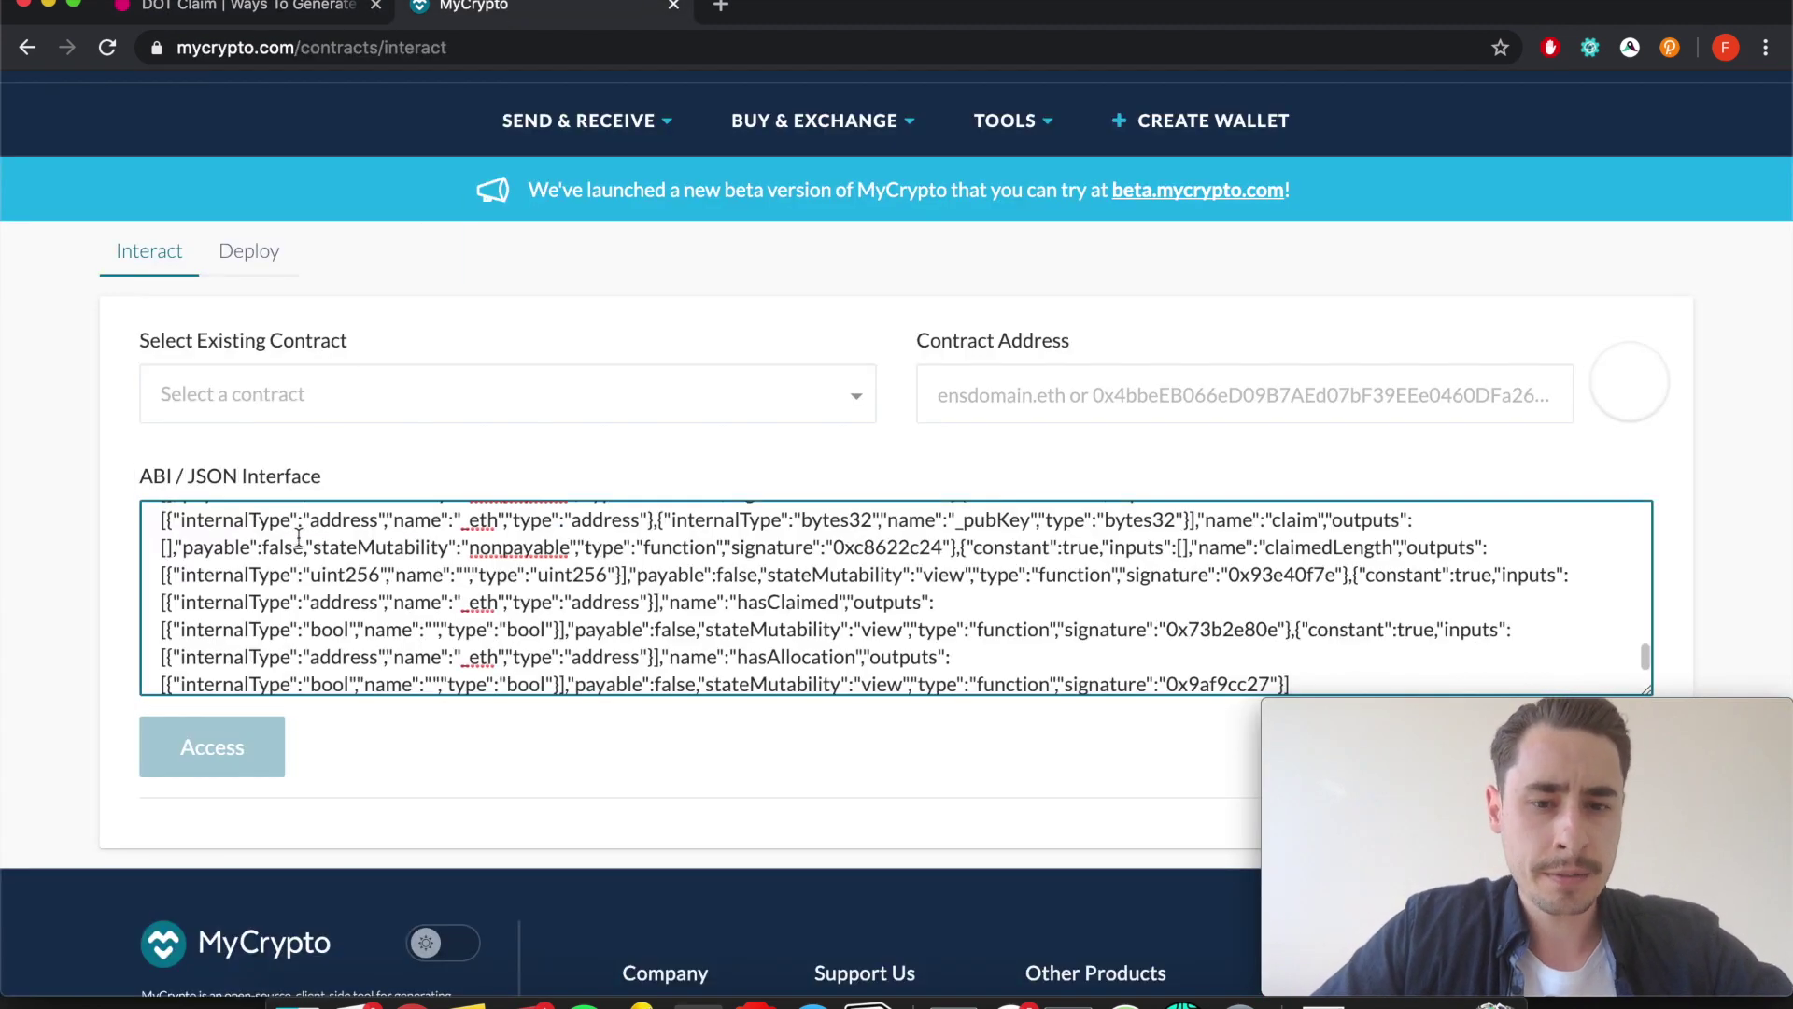
pyautogui.scroll(-1, 528, 635)
pyautogui.scroll(10, 528, 635)
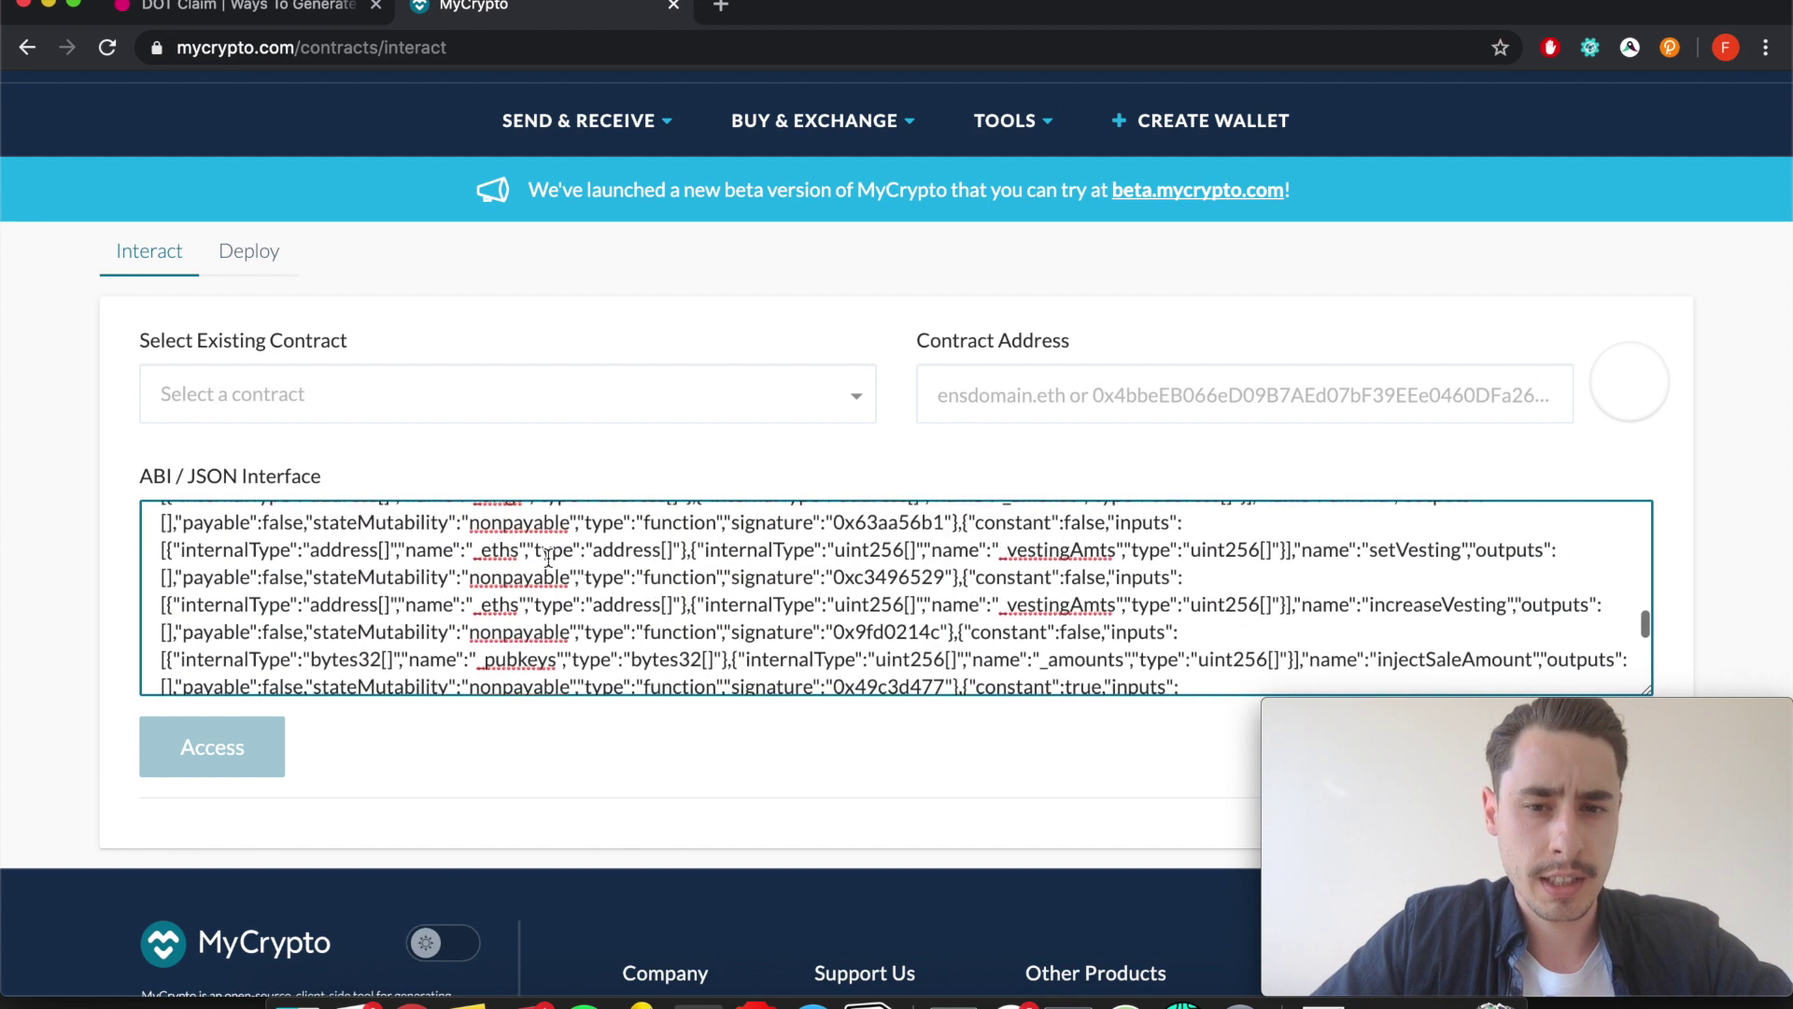
pyautogui.click(950, 389)
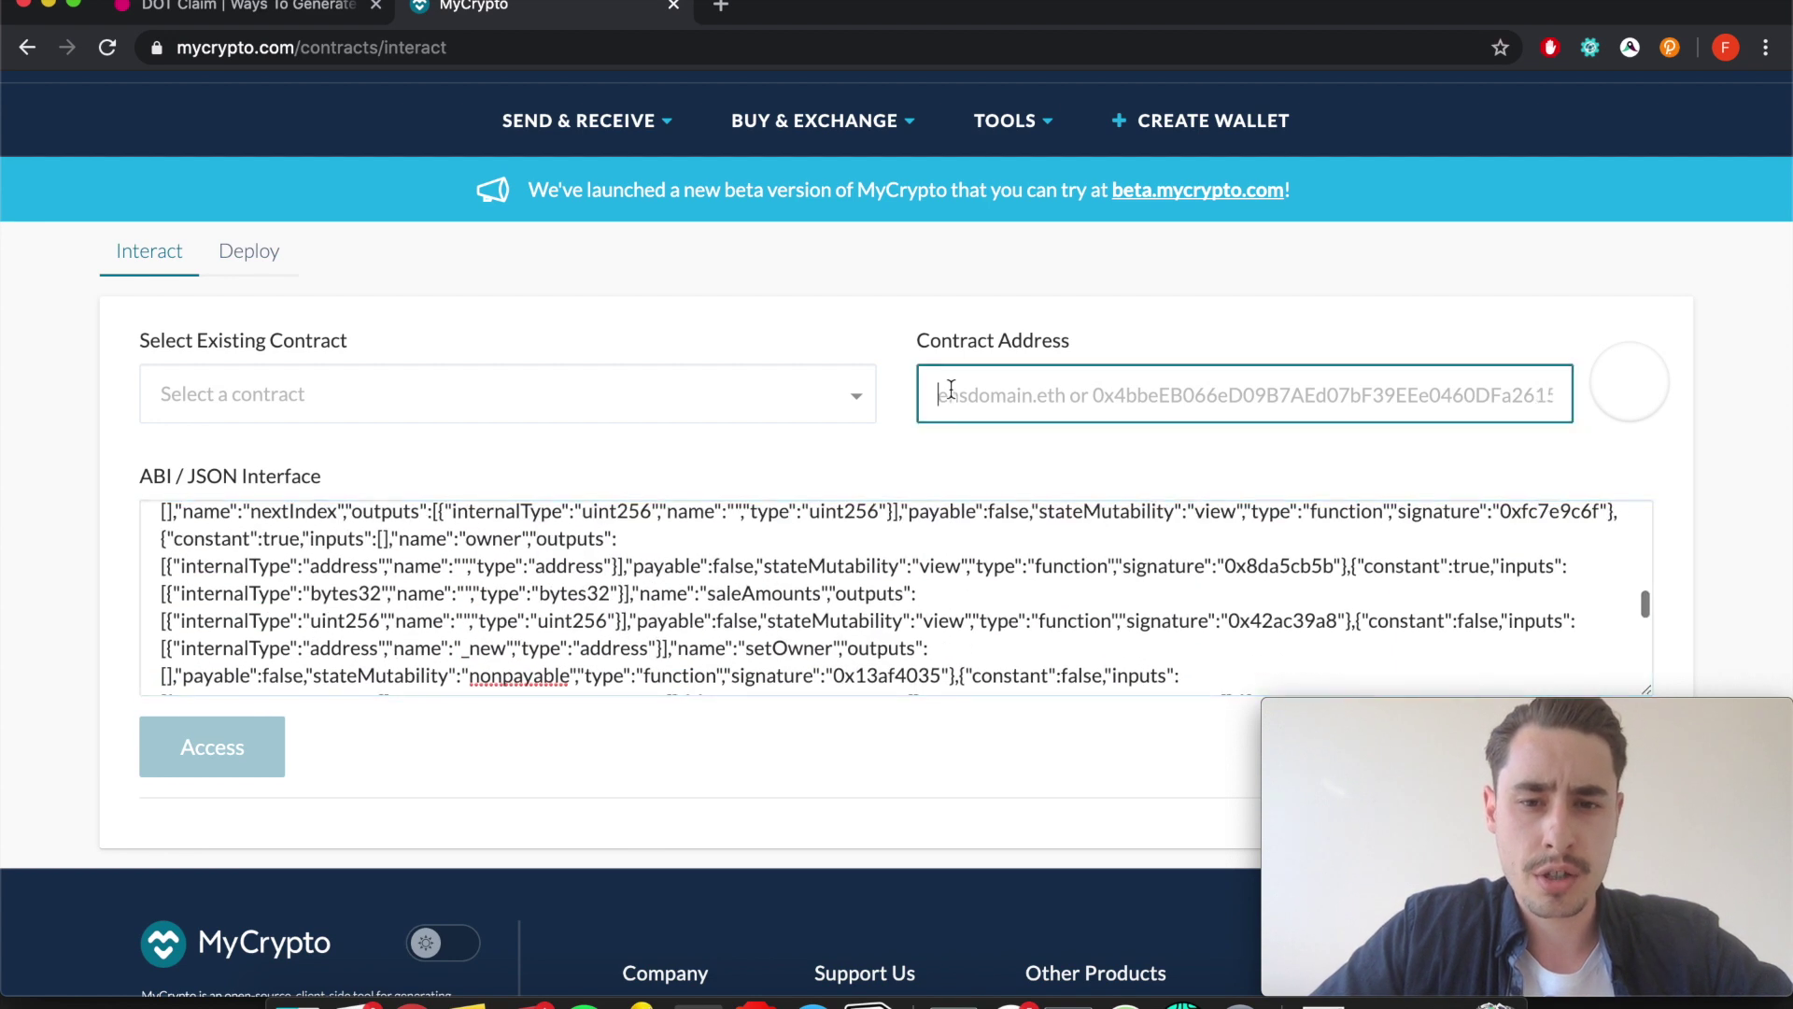
# Paste the claims contract 0xa2CBa0190290aF37b7e154AEdB06d16100Ff5907 from the guide into MyCrypto's Contract Address.
pyautogui.click(270, 11)
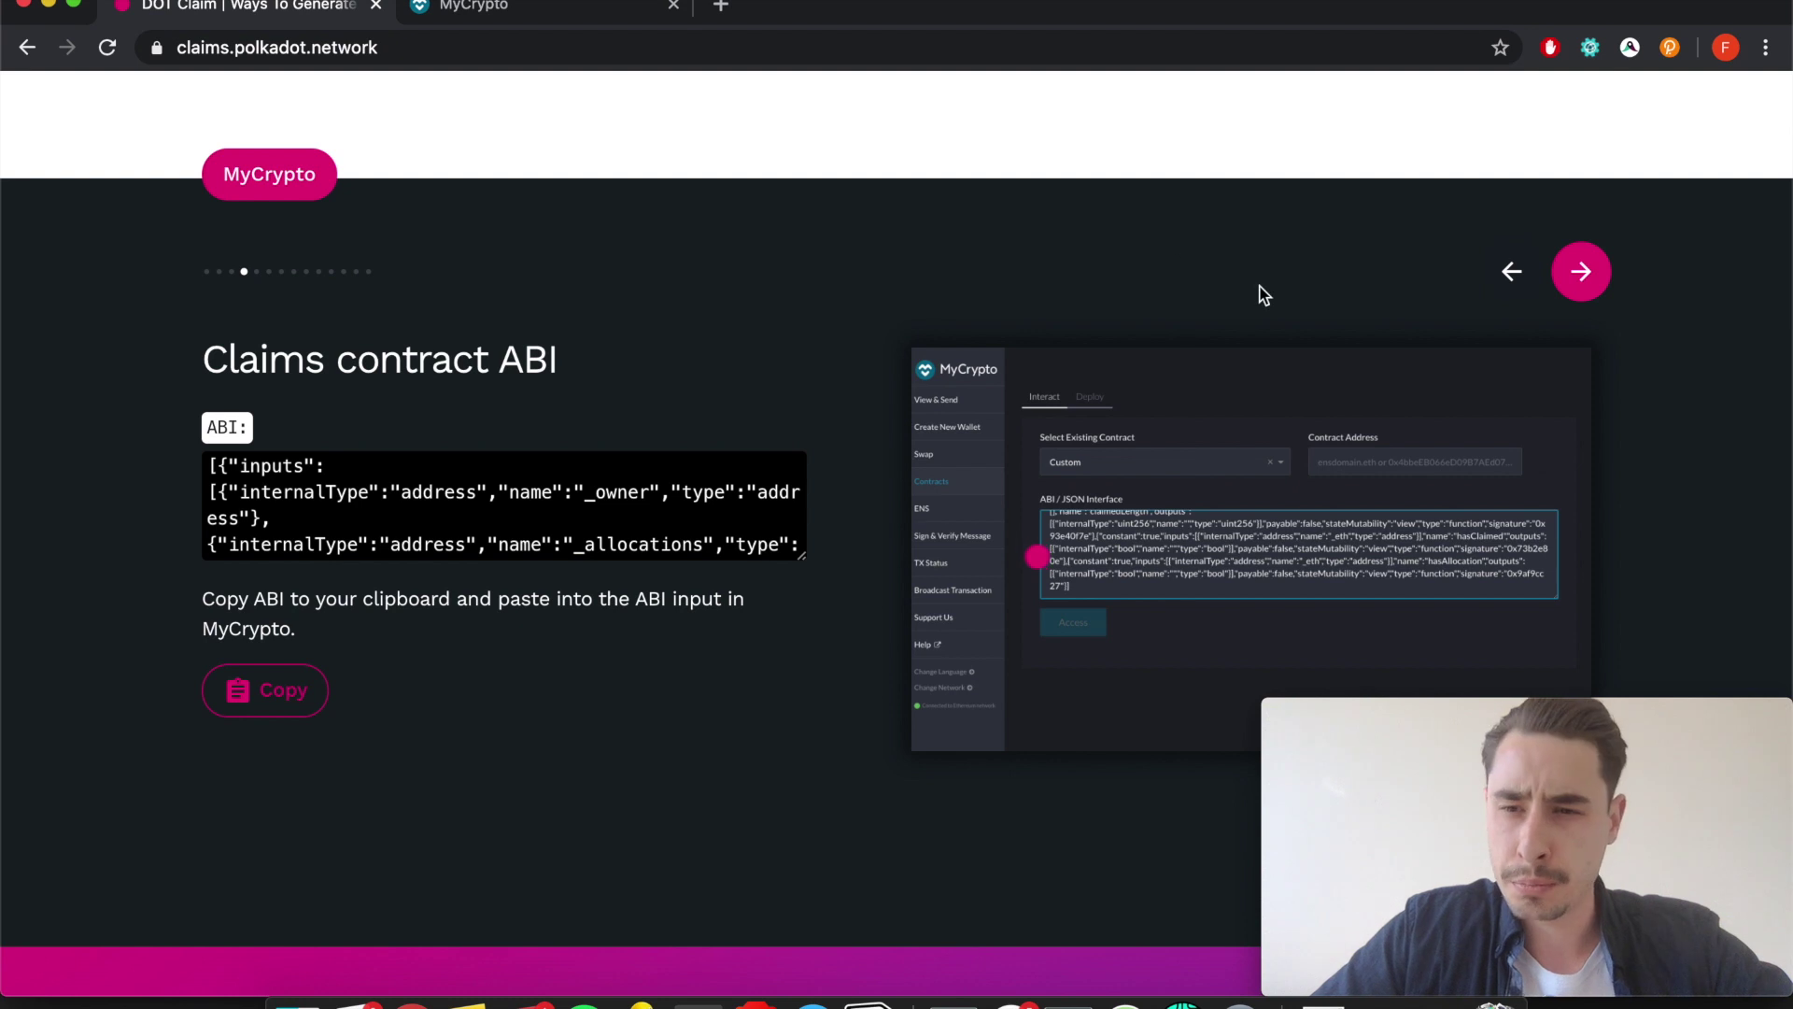
pyautogui.scroll(-1, 1263, 295)
pyautogui.click(1591, 231)
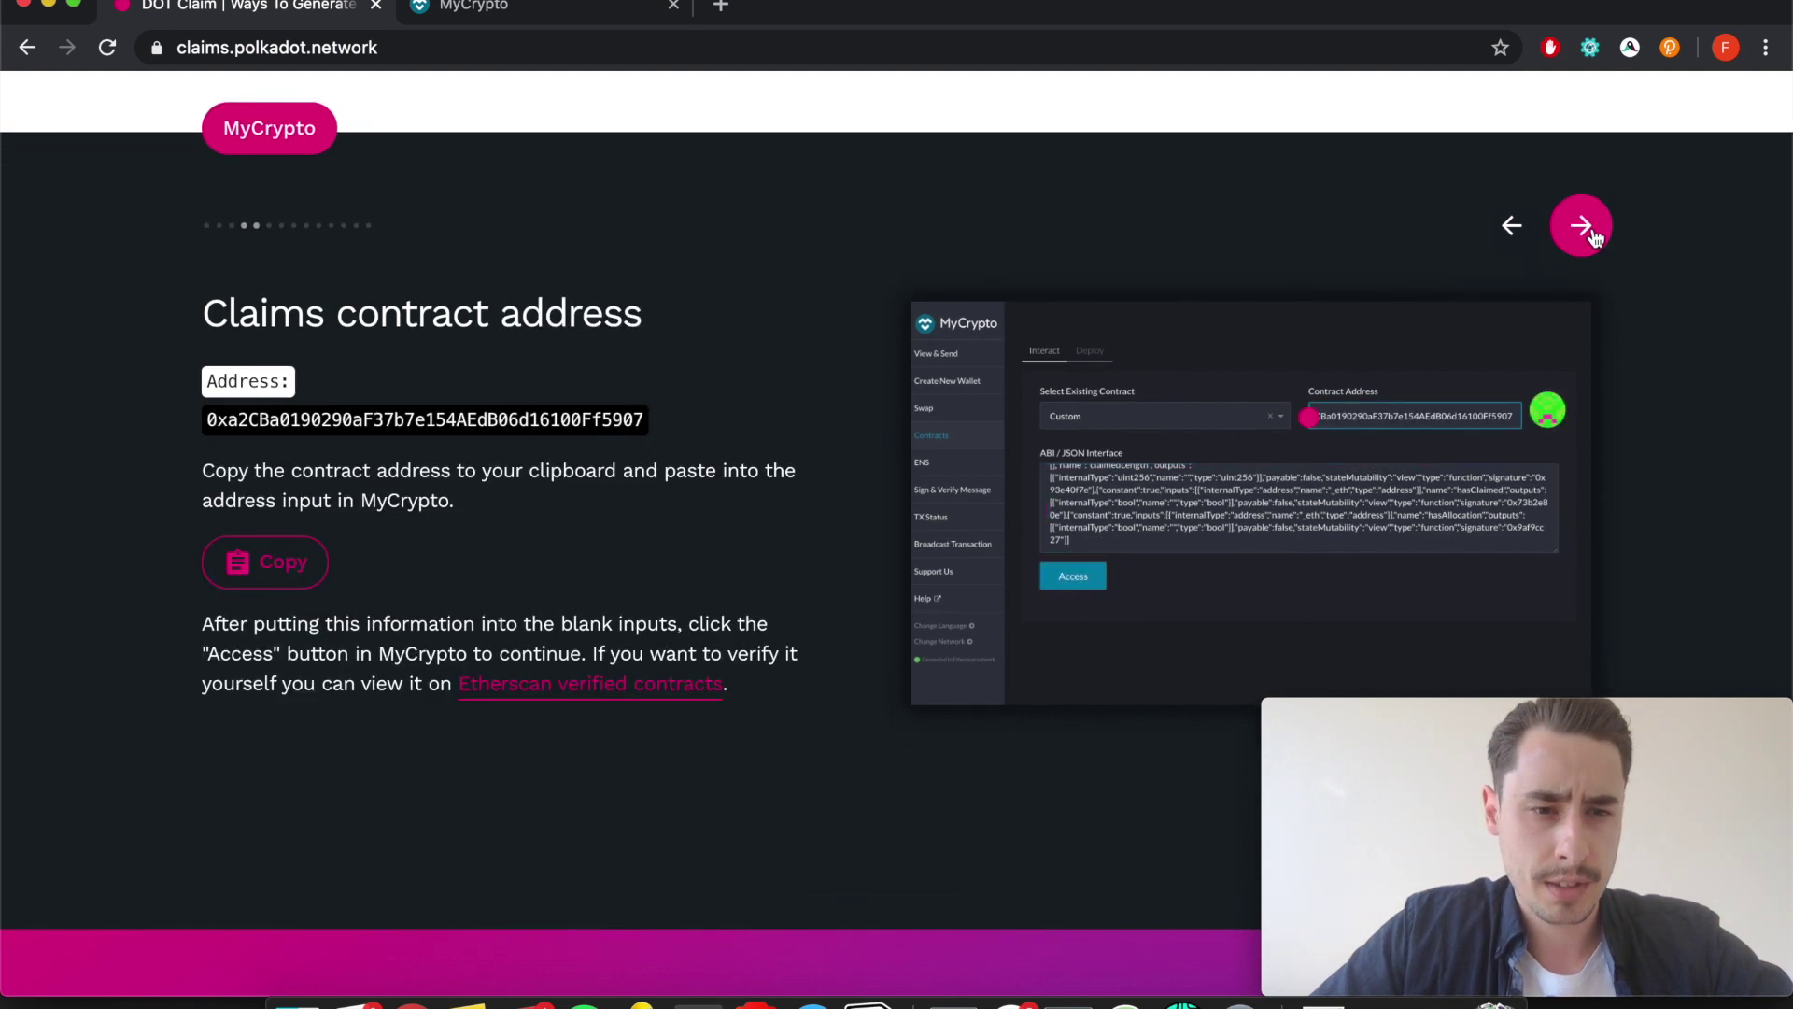
pyautogui.click(250, 588)
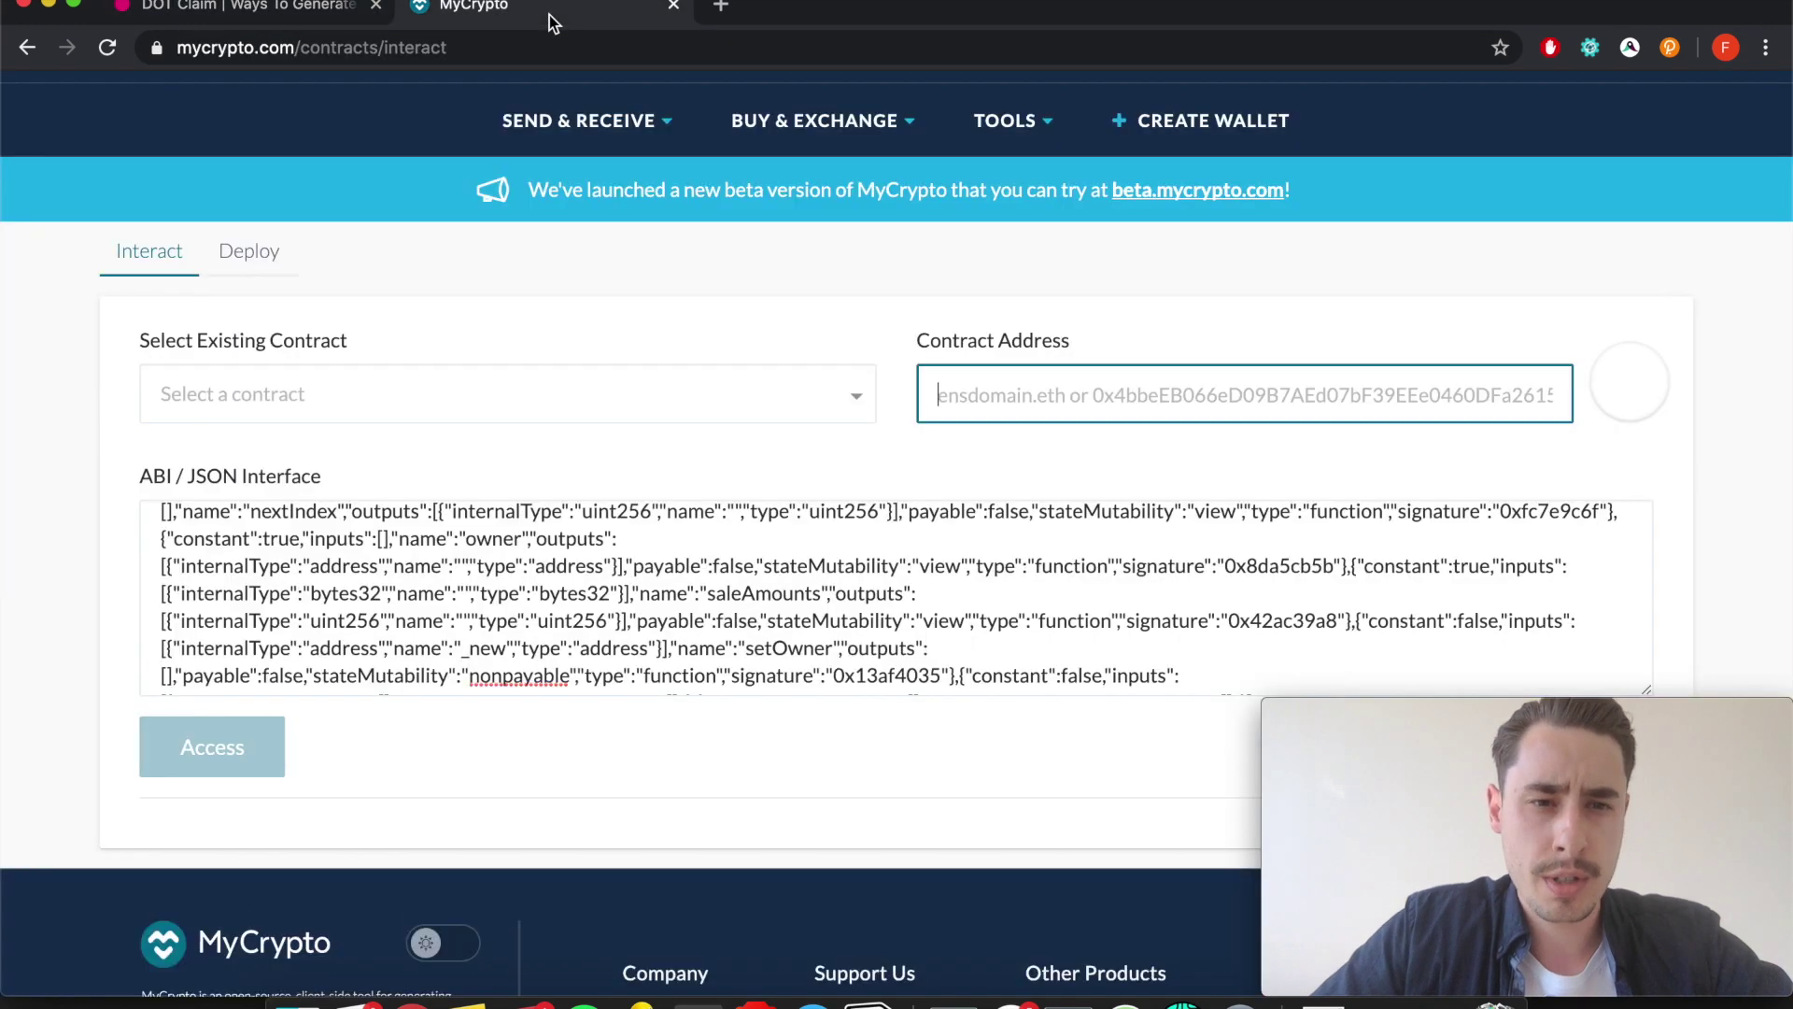
pyautogui.click(549, 15)
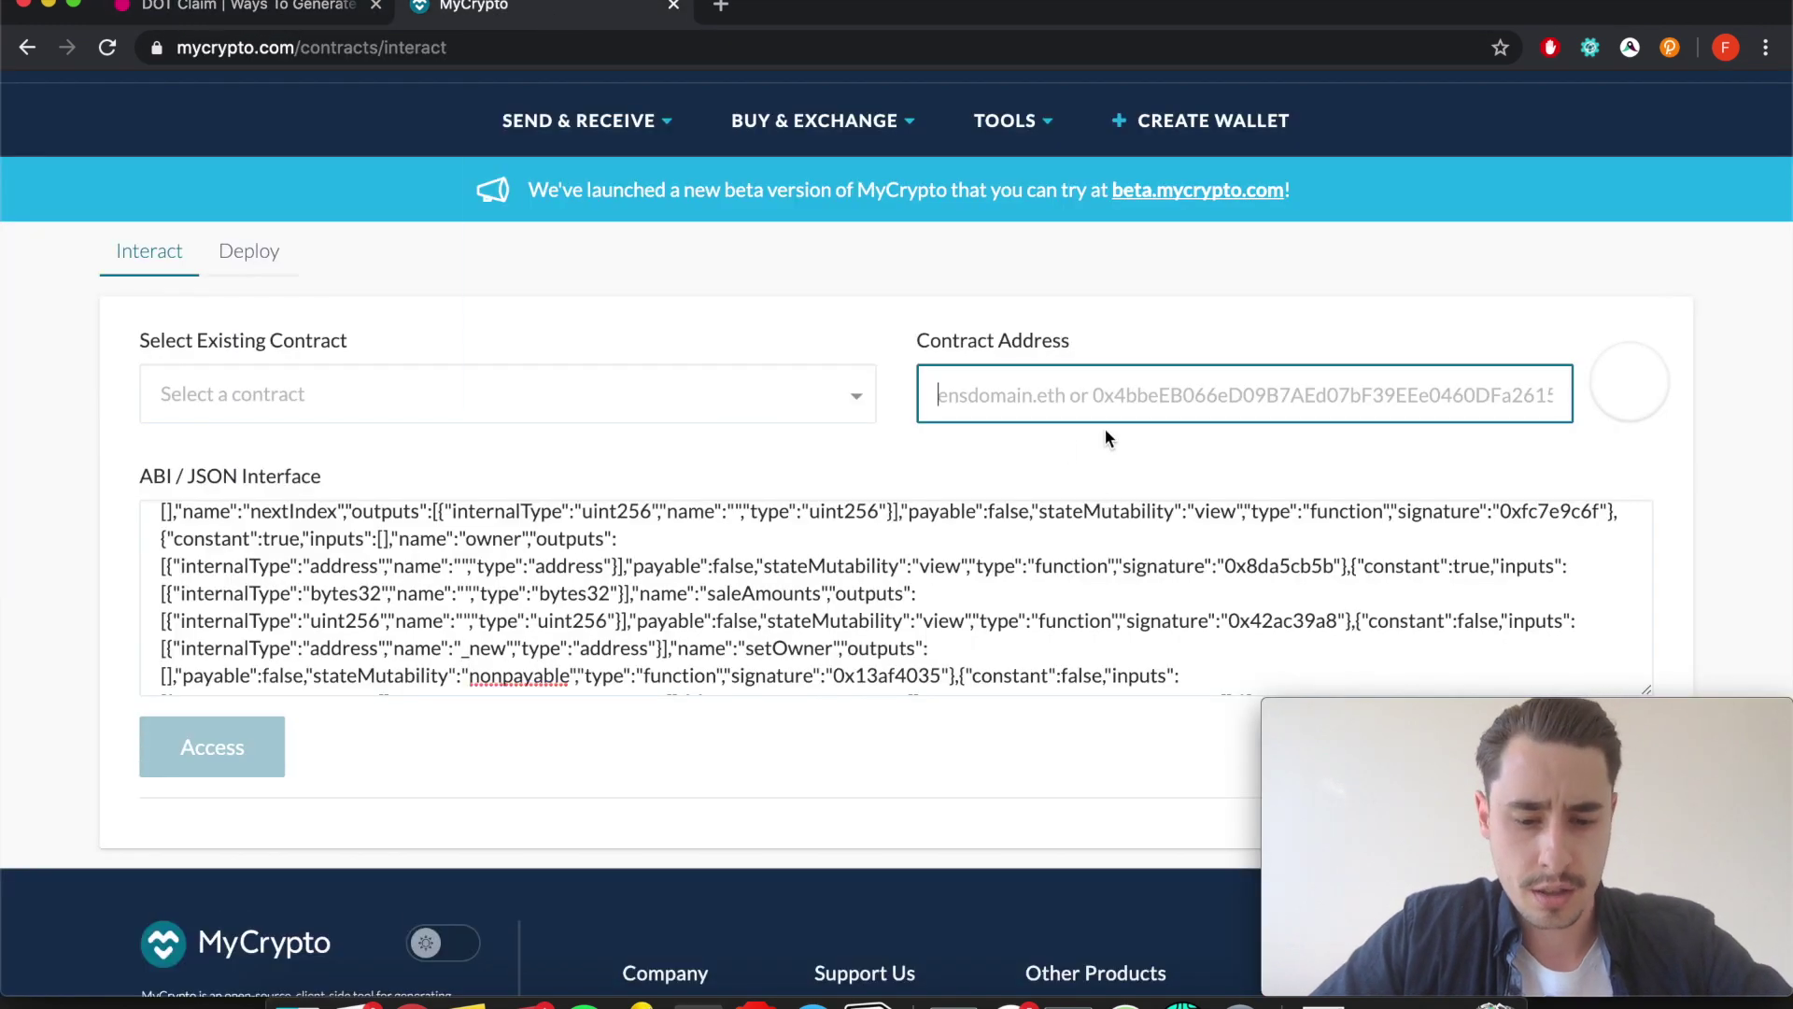
pyautogui.press('super+v')
pyautogui.scroll(-1, 1170, 422)
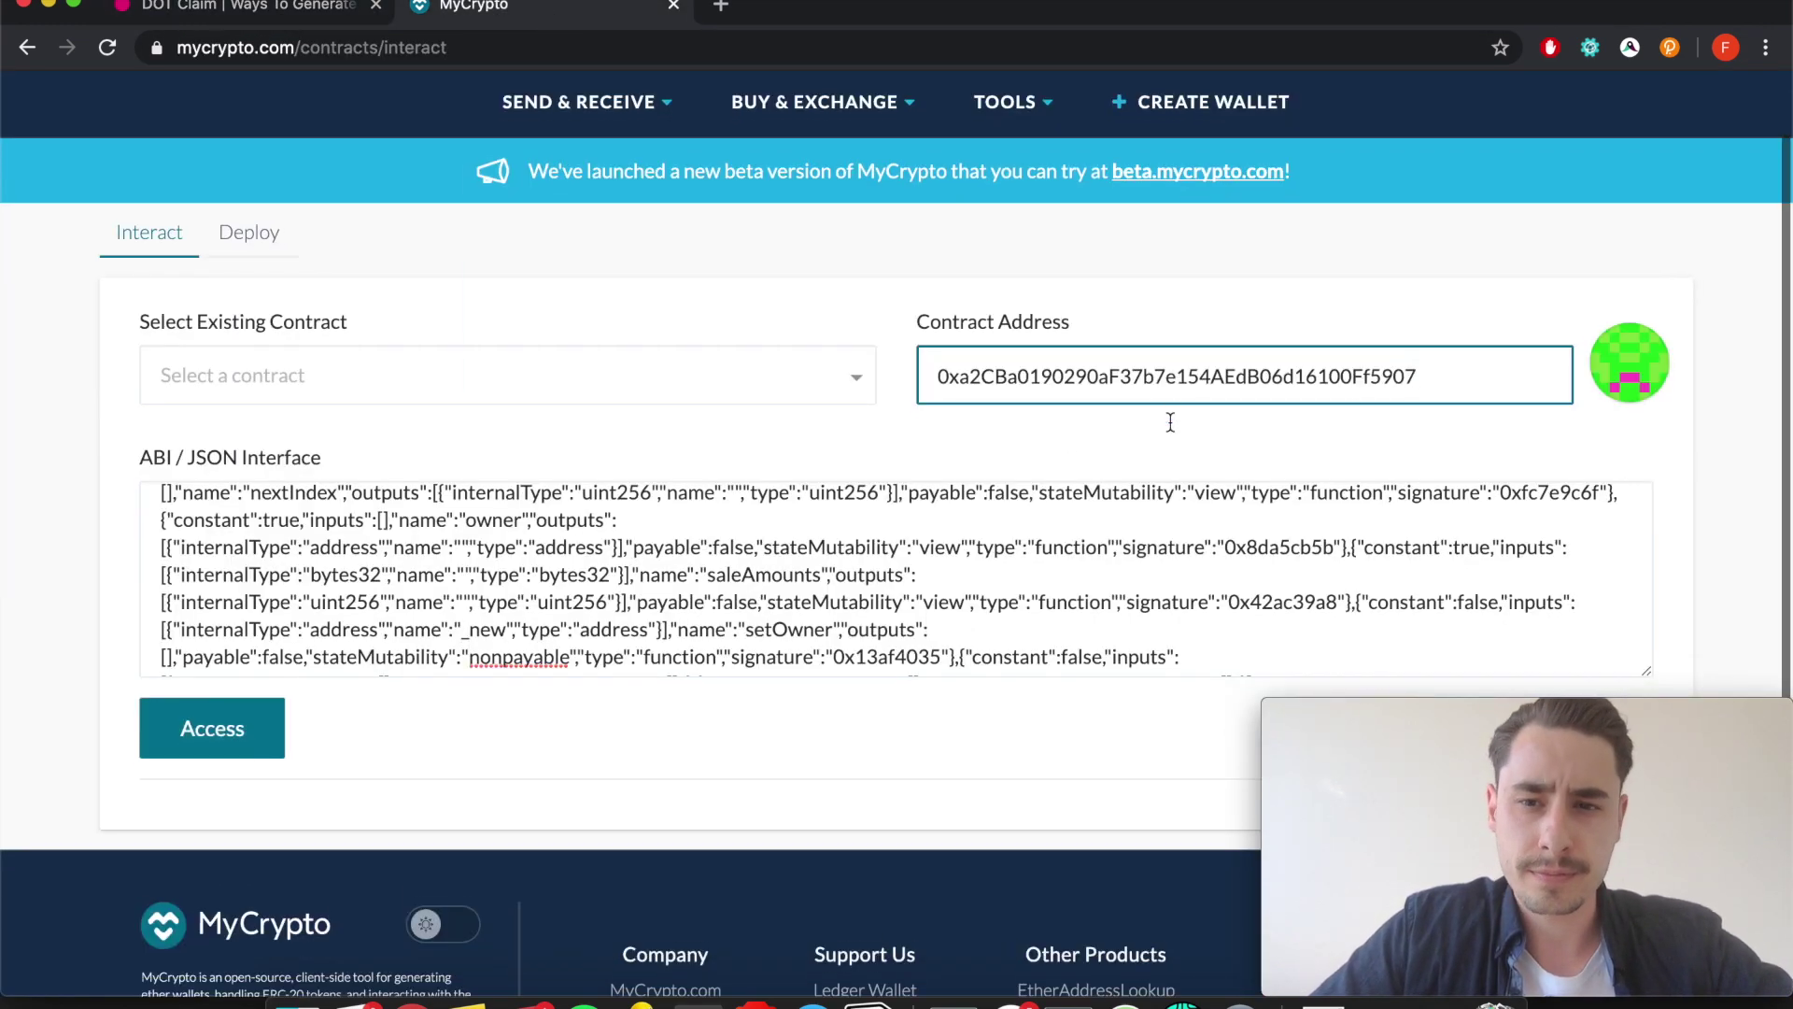
pyautogui.click(245, 9)
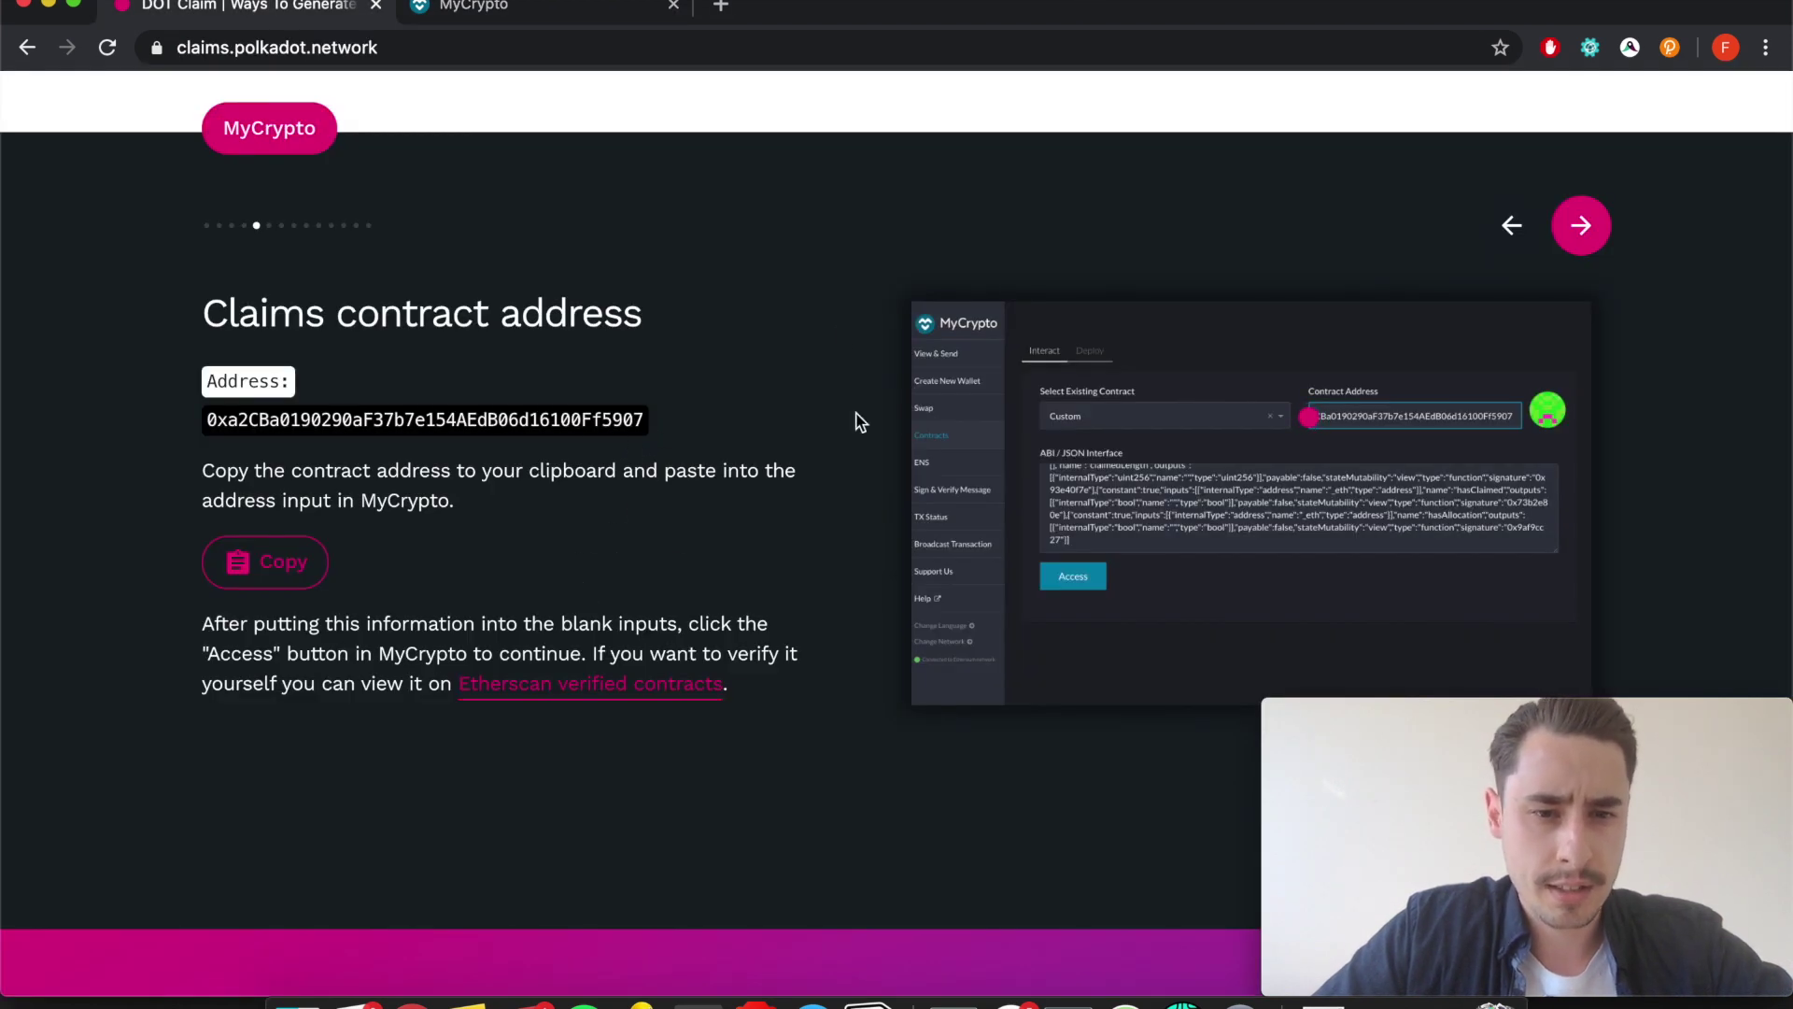
pyautogui.click(537, 13)
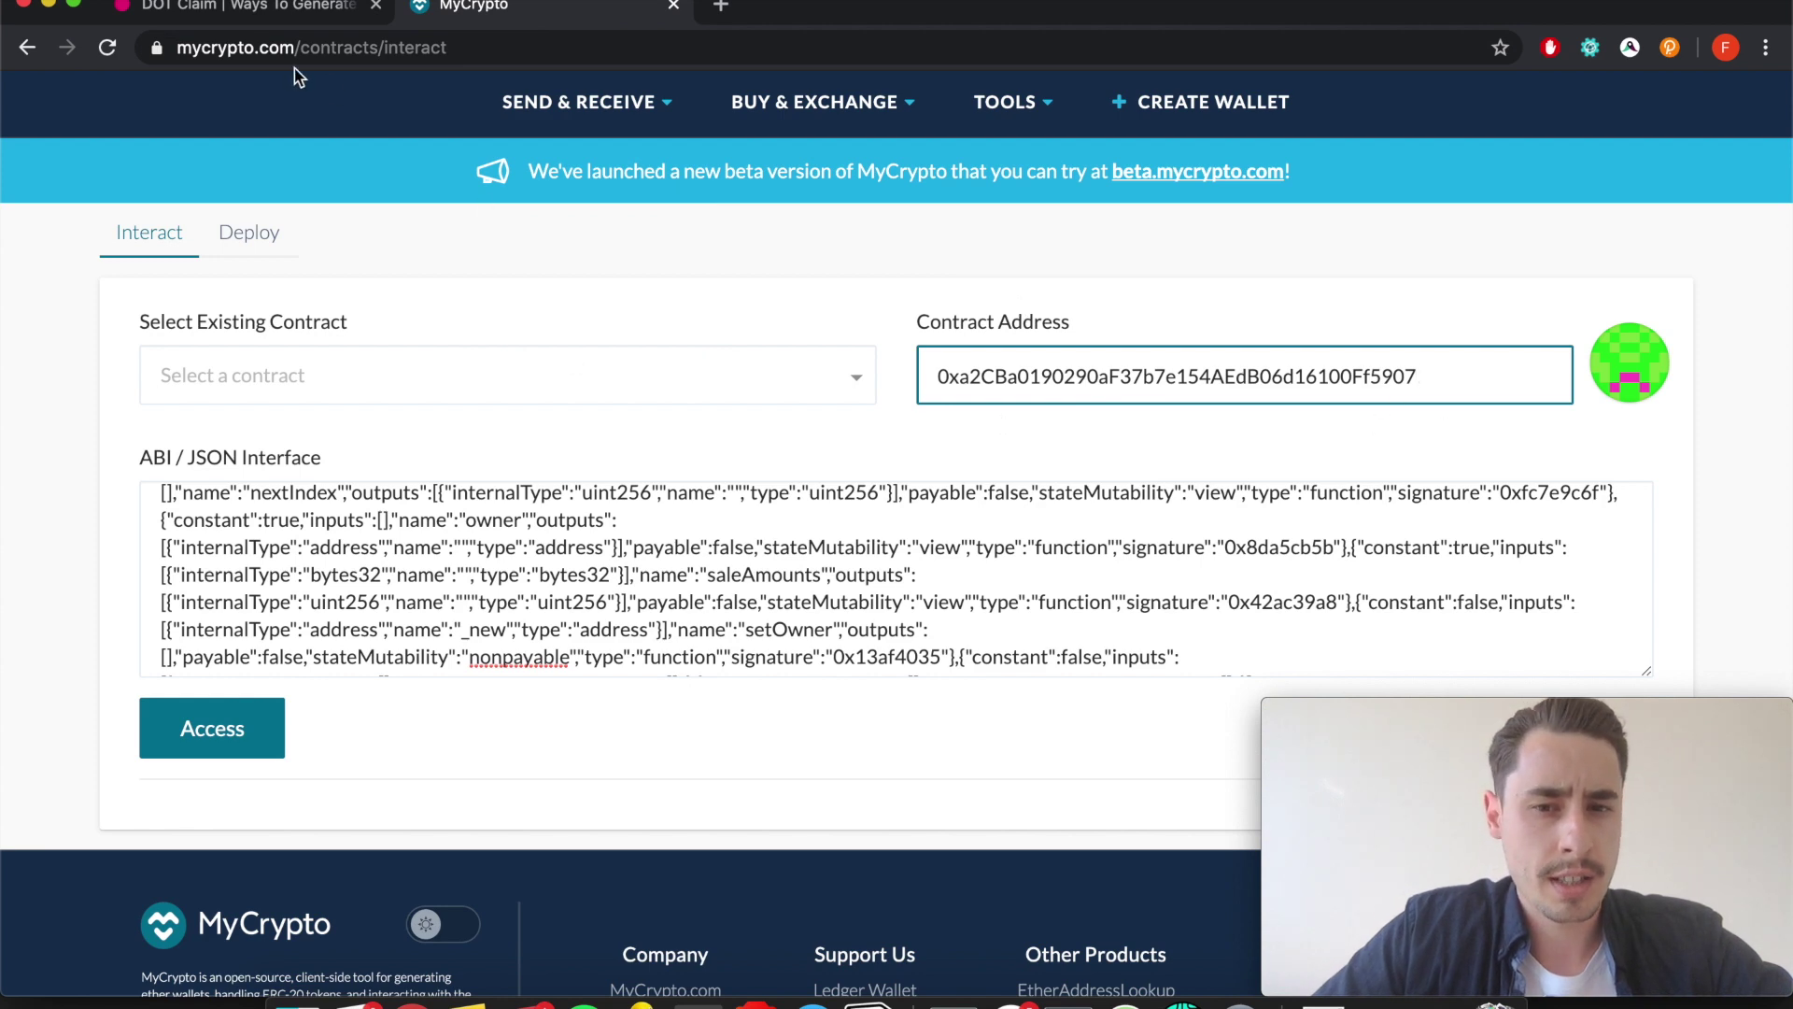
pyautogui.click(297, 11)
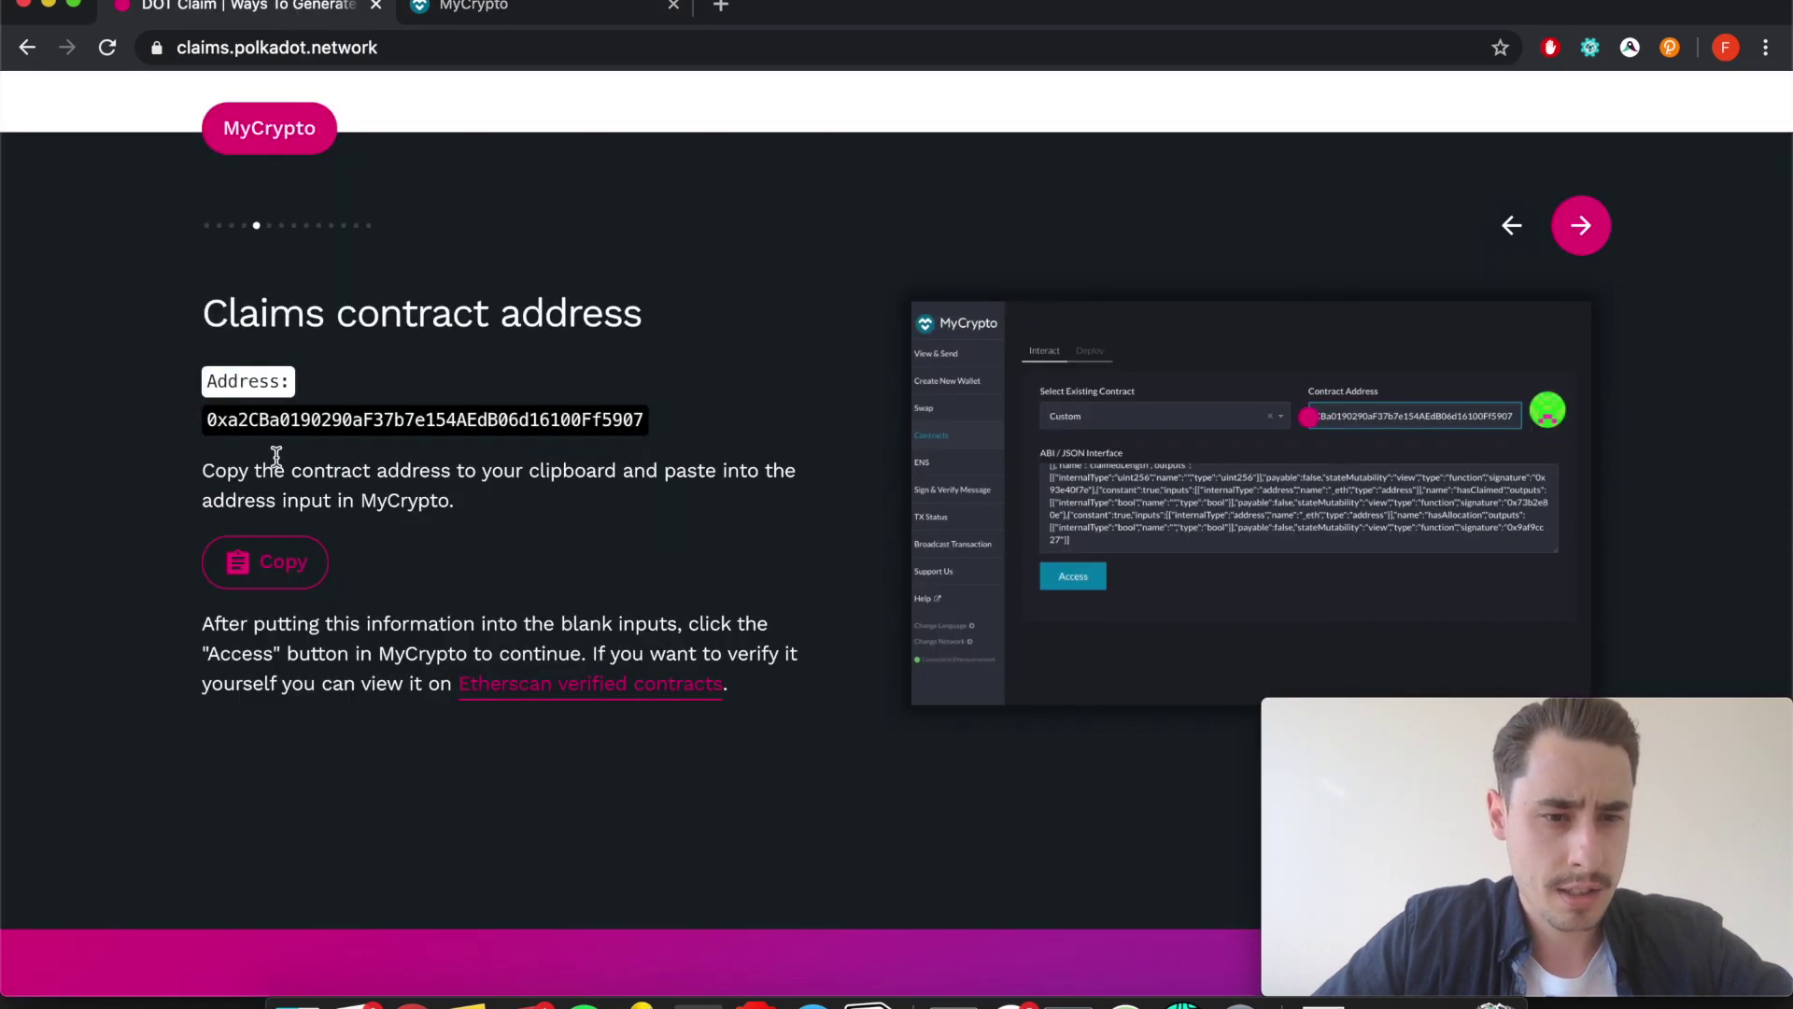
pyautogui.scroll(-1, 620, 581)
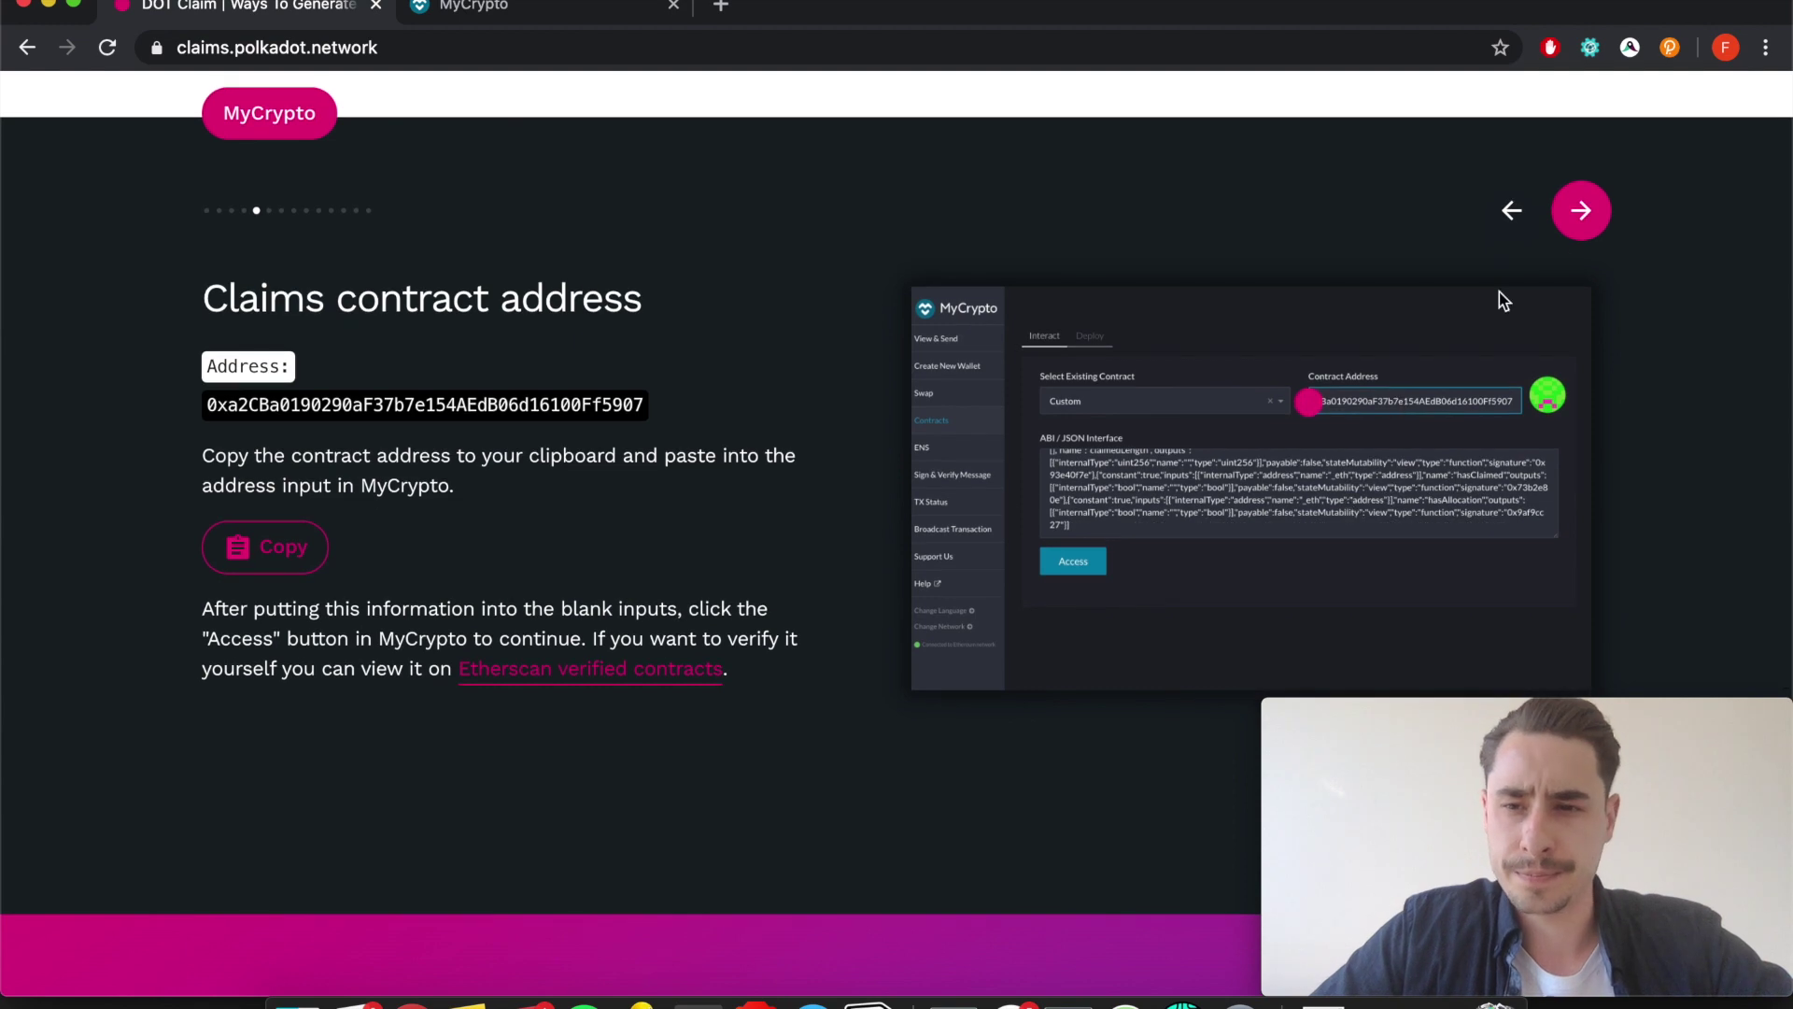
# Load the claims contract in MyCrypto with Access.
pyautogui.click(1569, 232)
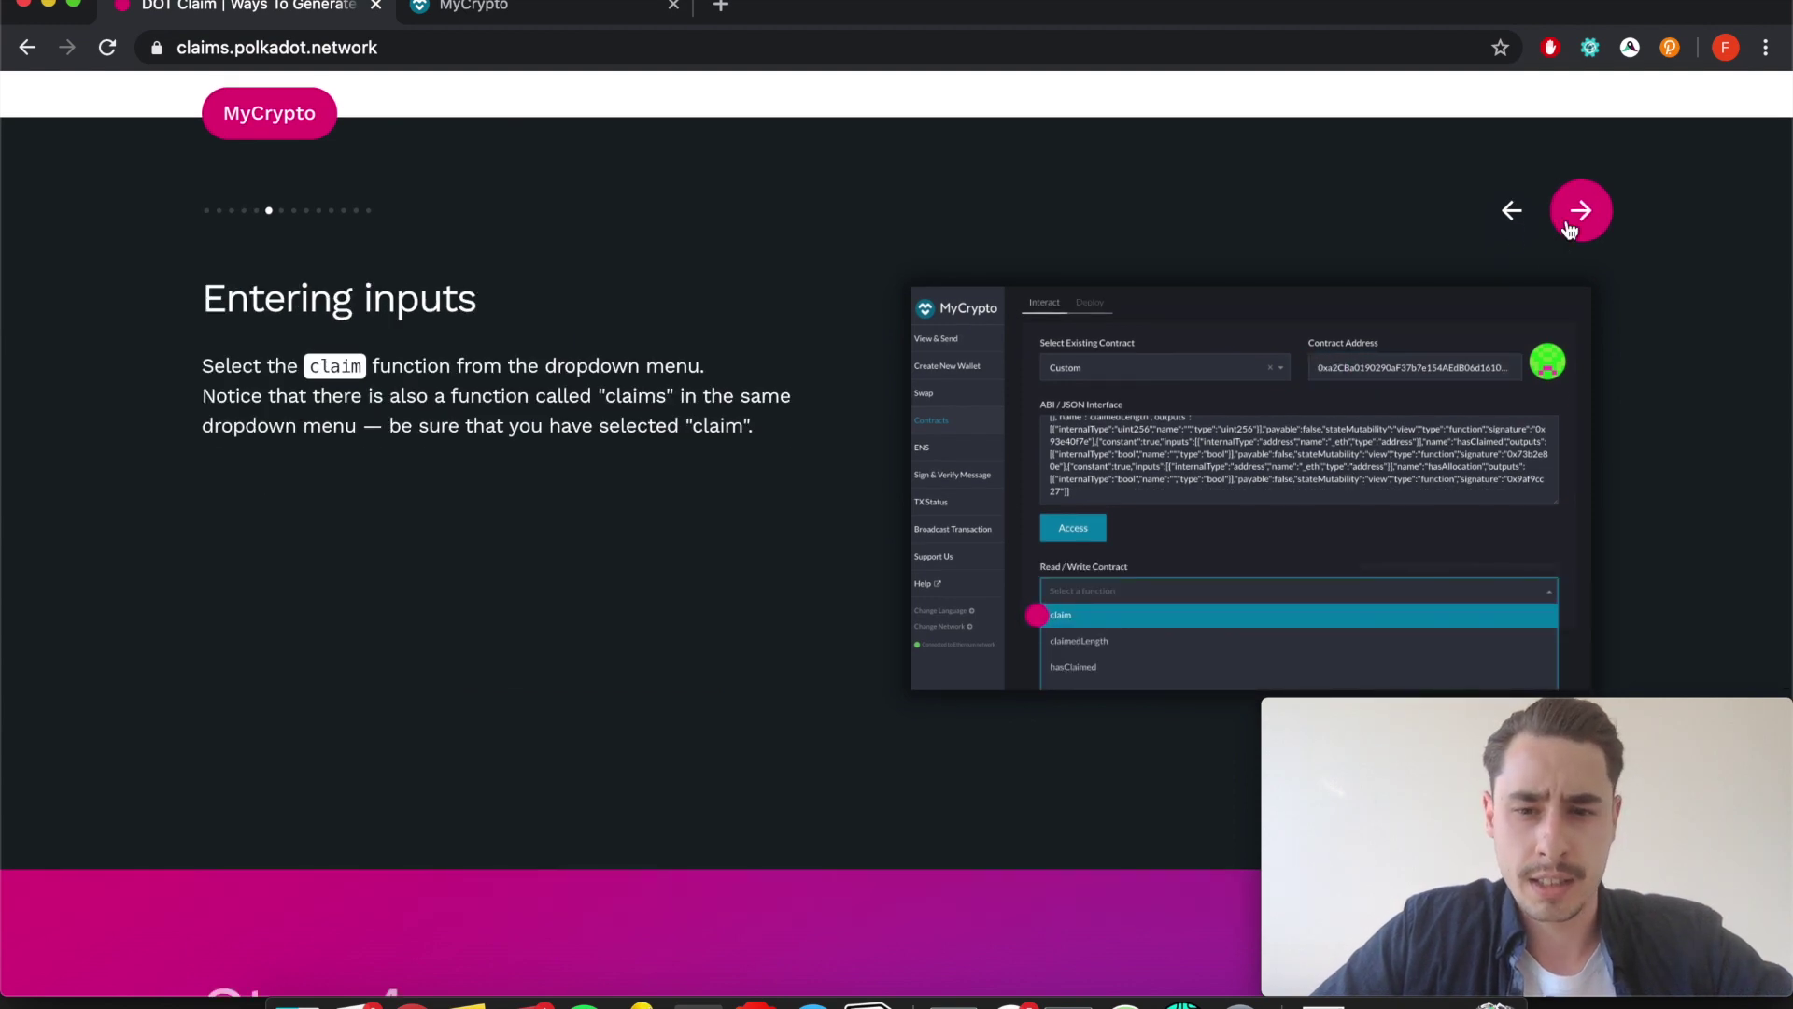
pyautogui.click(504, 13)
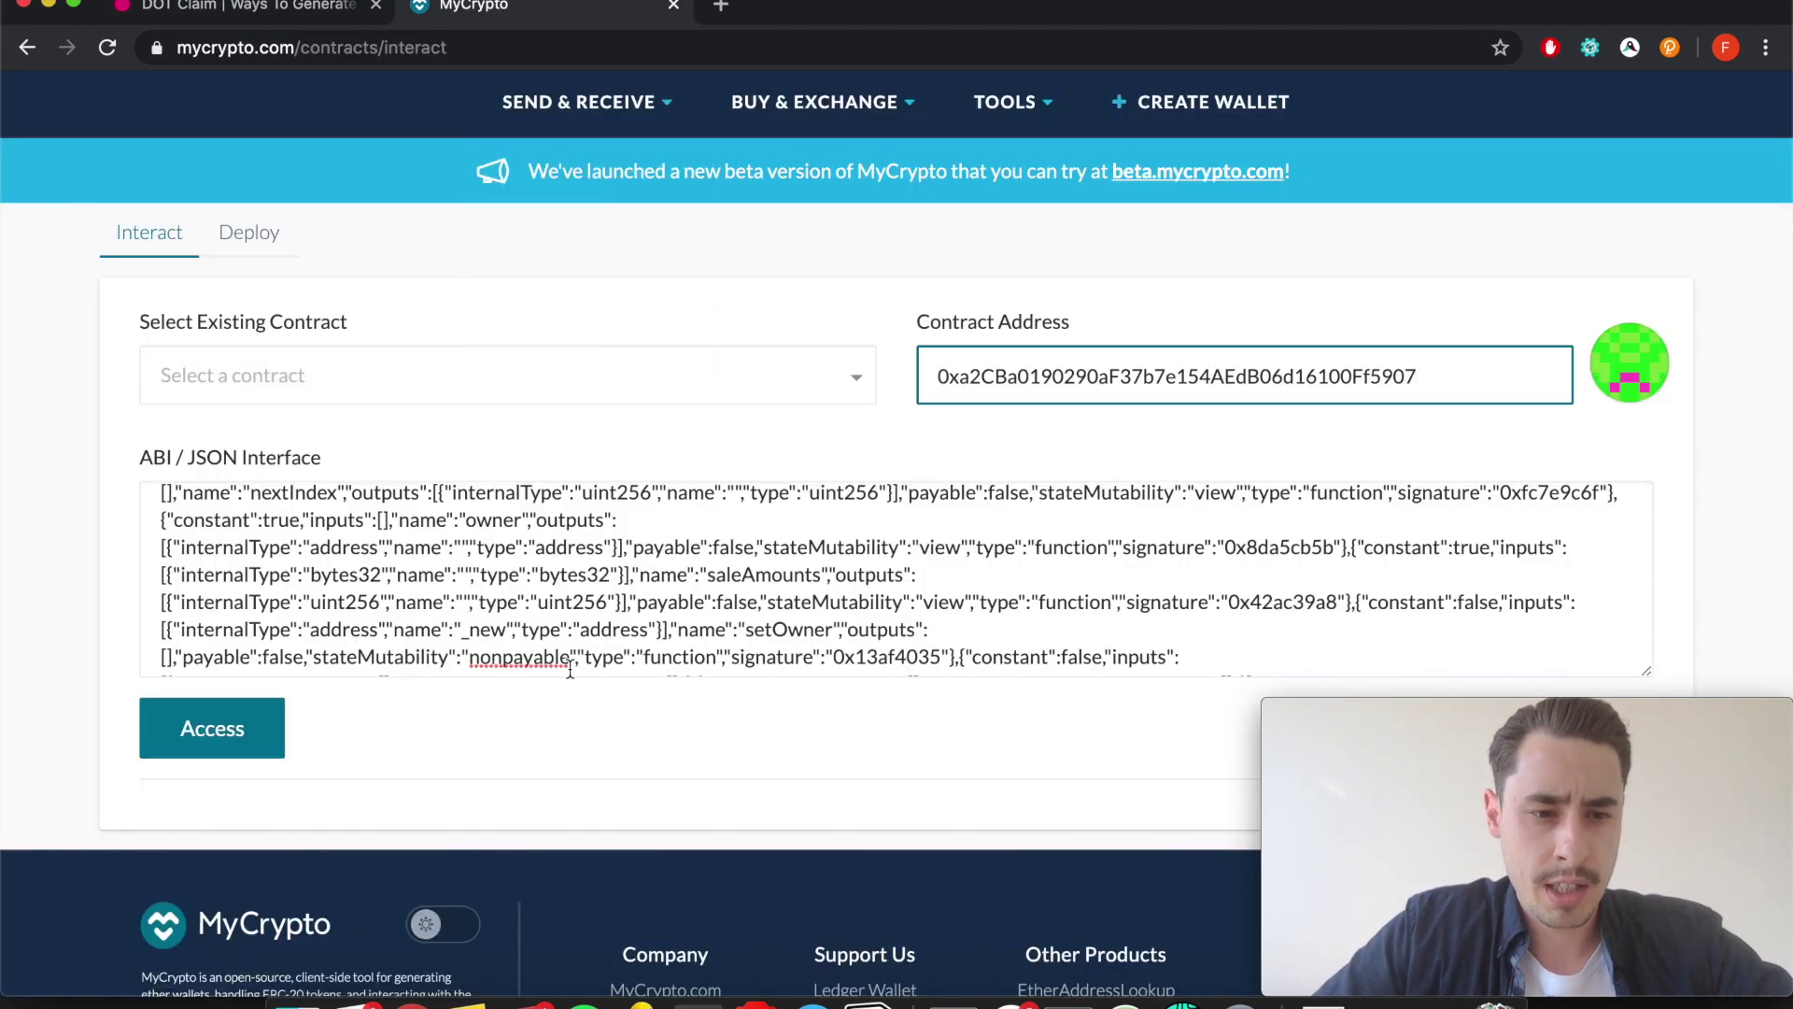
pyautogui.scroll(-10, 1027, 569)
pyautogui.scroll(-8, 1284, 581)
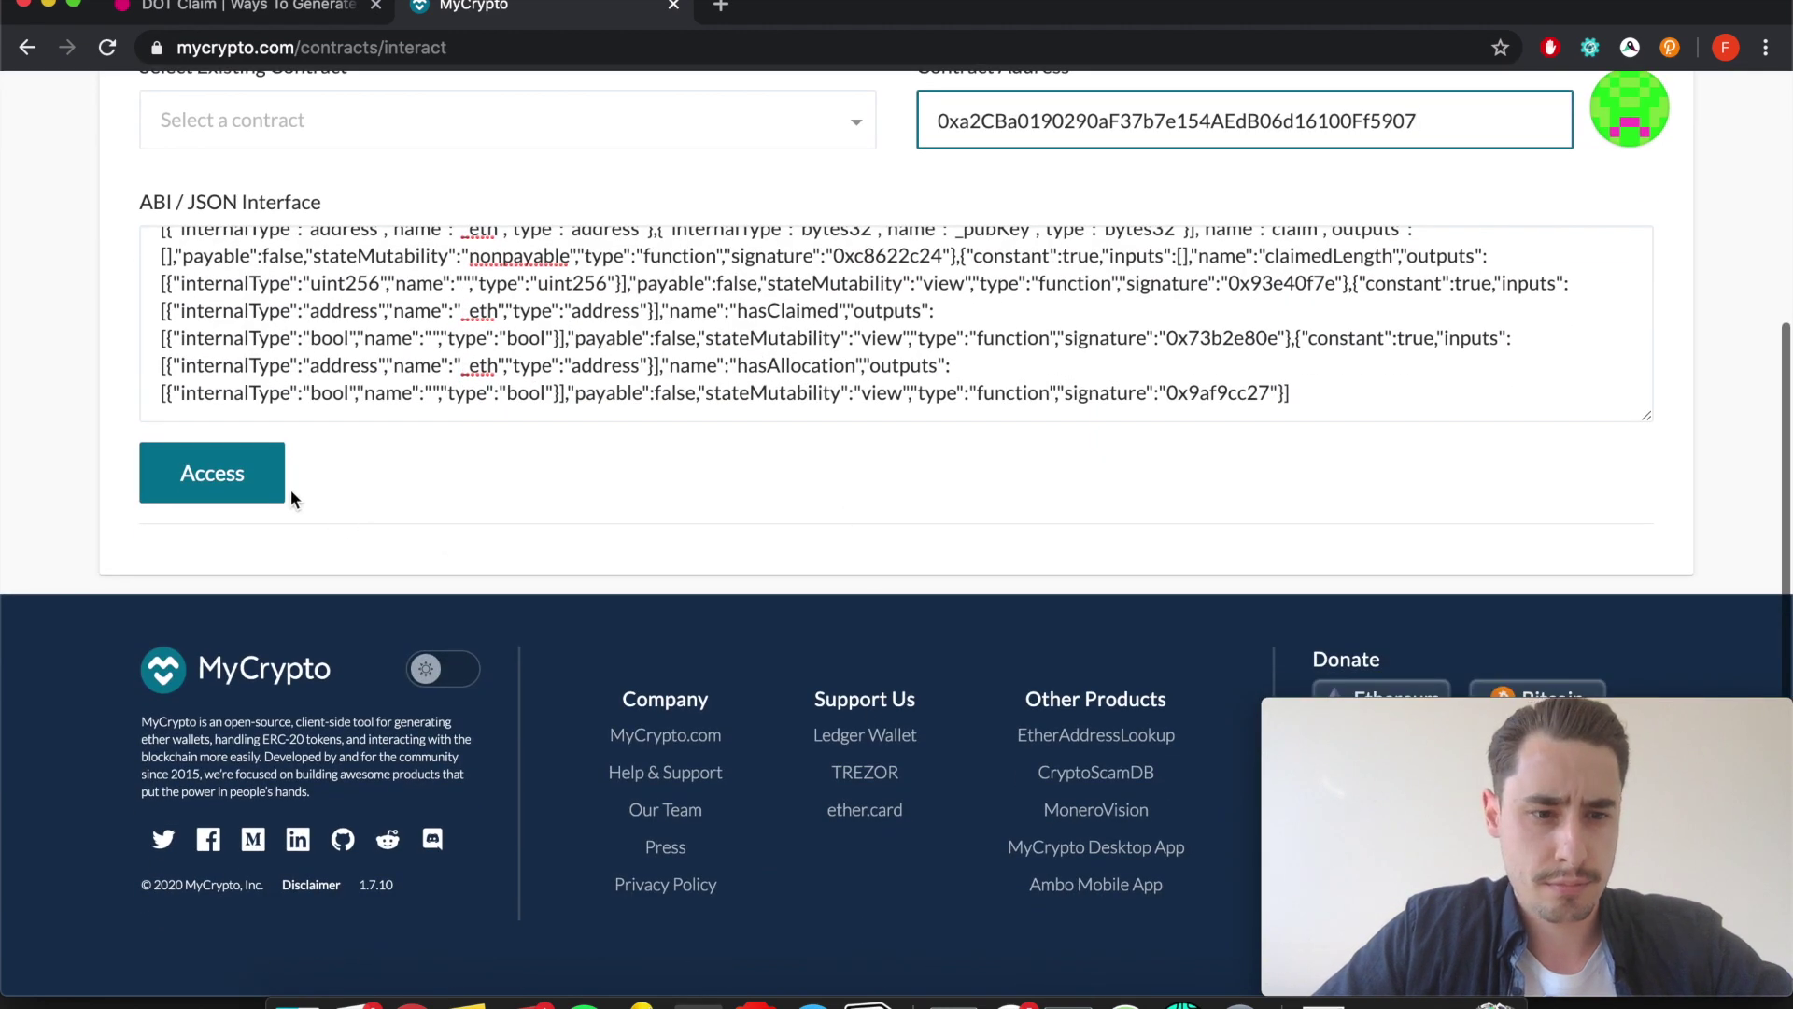
pyautogui.click(280, 493)
# Choose the 'claim' function from the contract's function list.
pyautogui.scroll(-1, 473, 592)
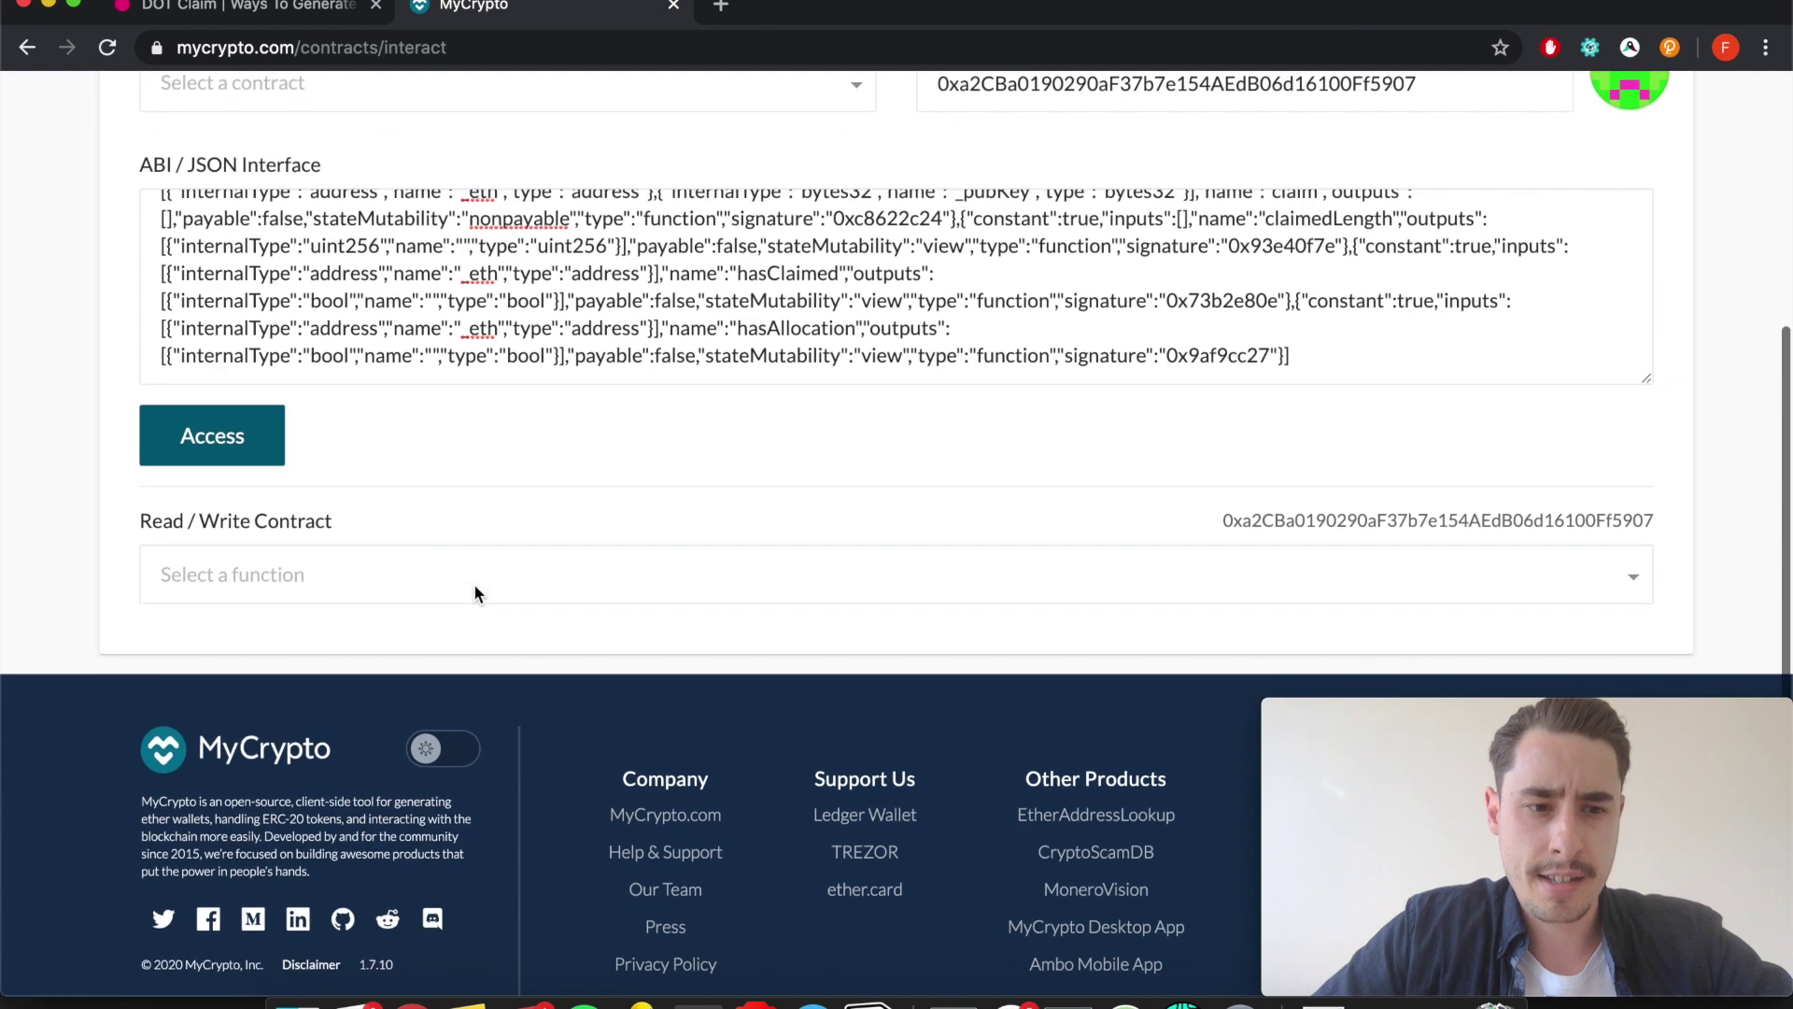
pyautogui.scroll(-1, 457, 523)
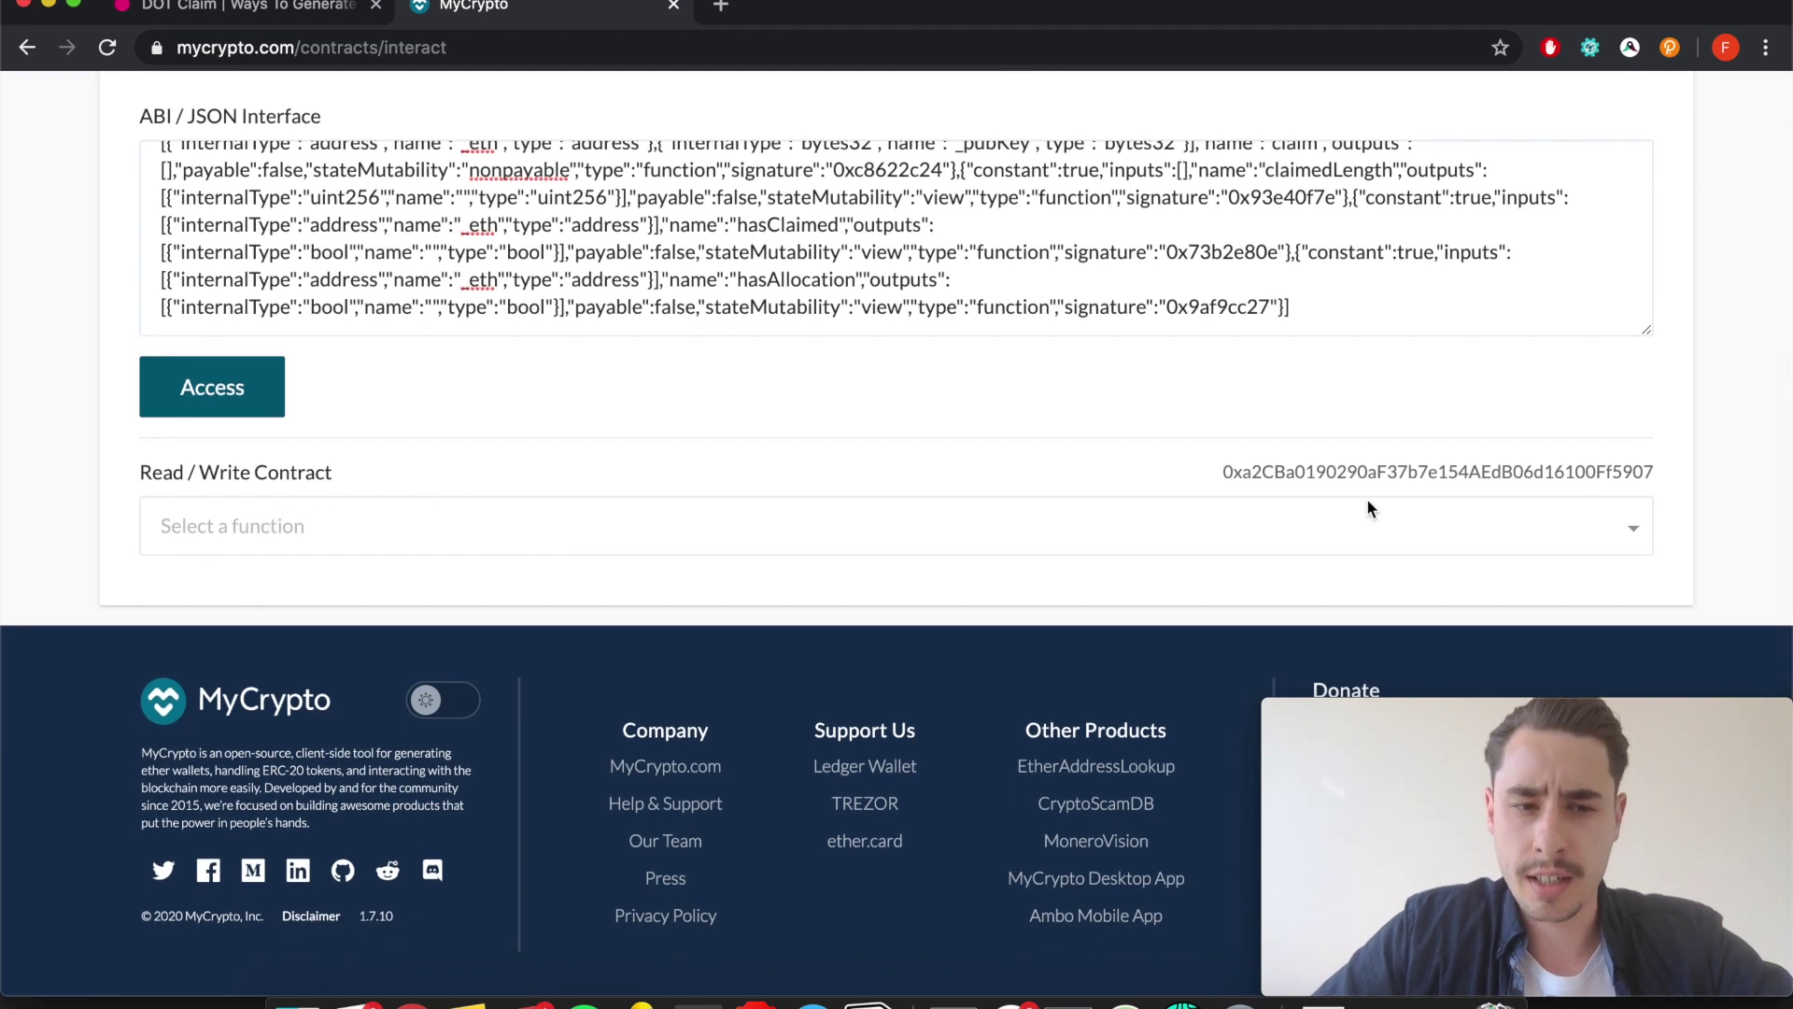
pyautogui.click(1587, 516)
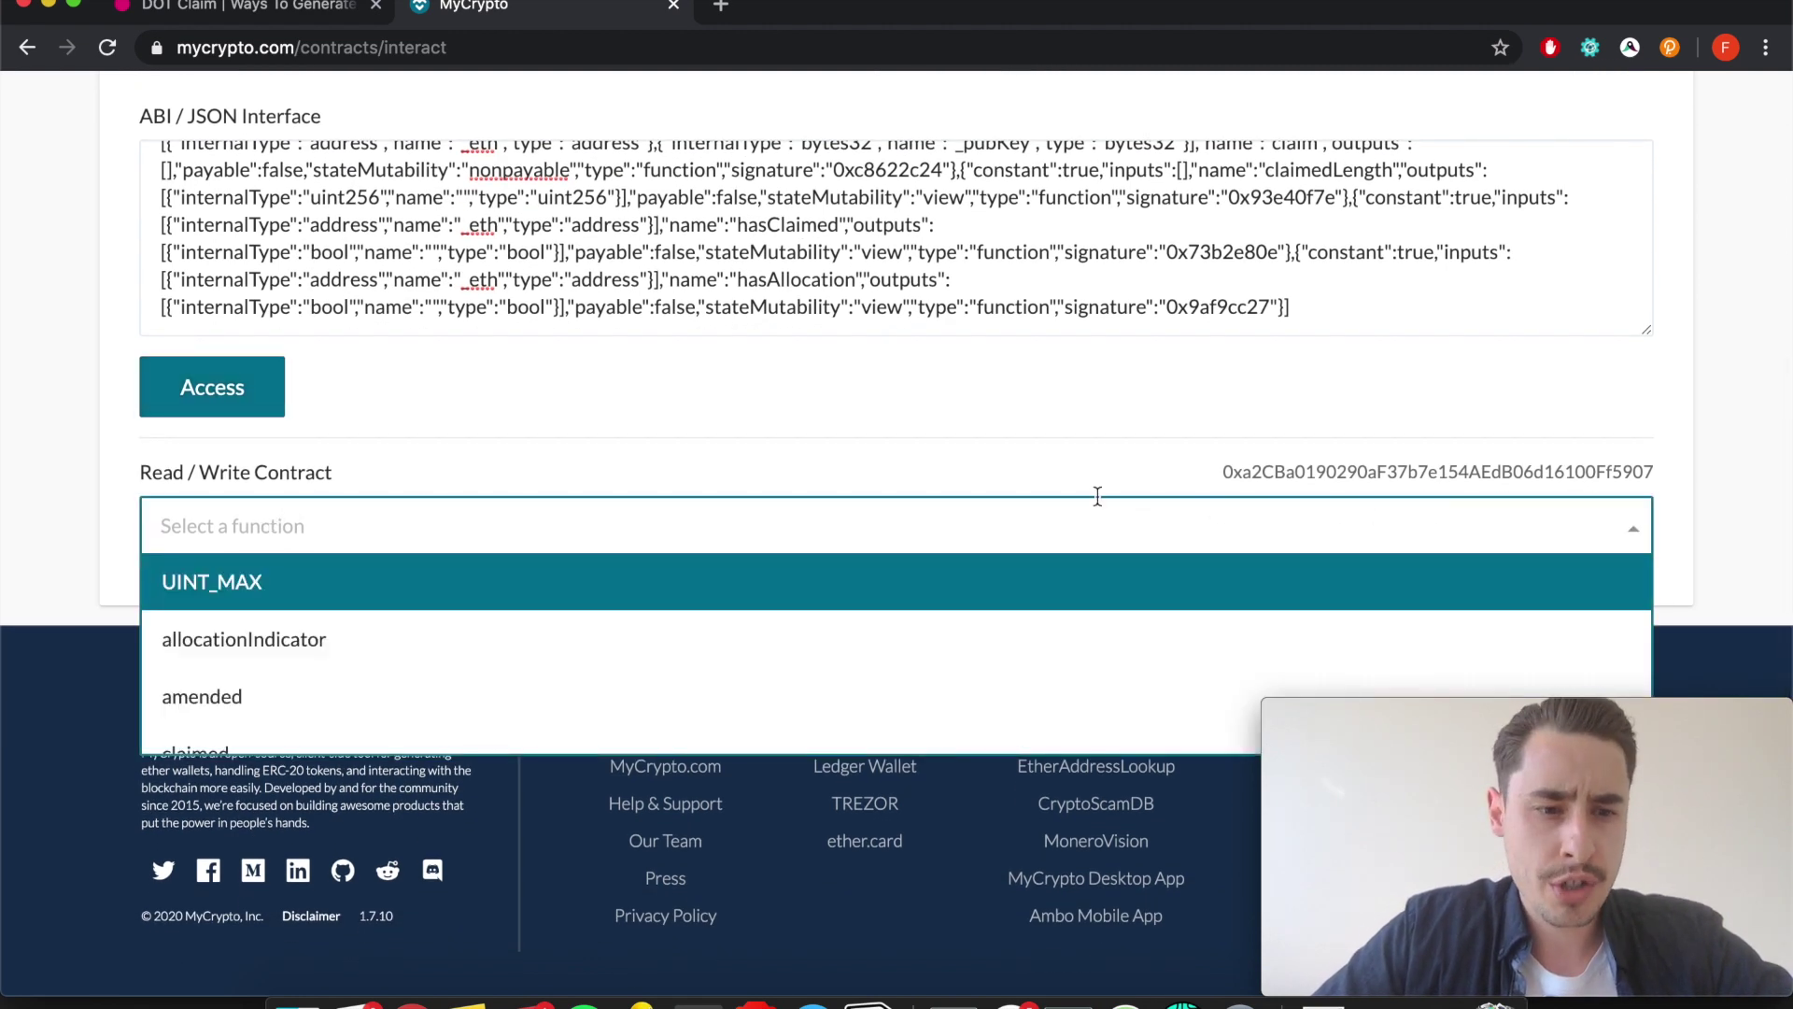
pyautogui.scroll(-3, 801, 564)
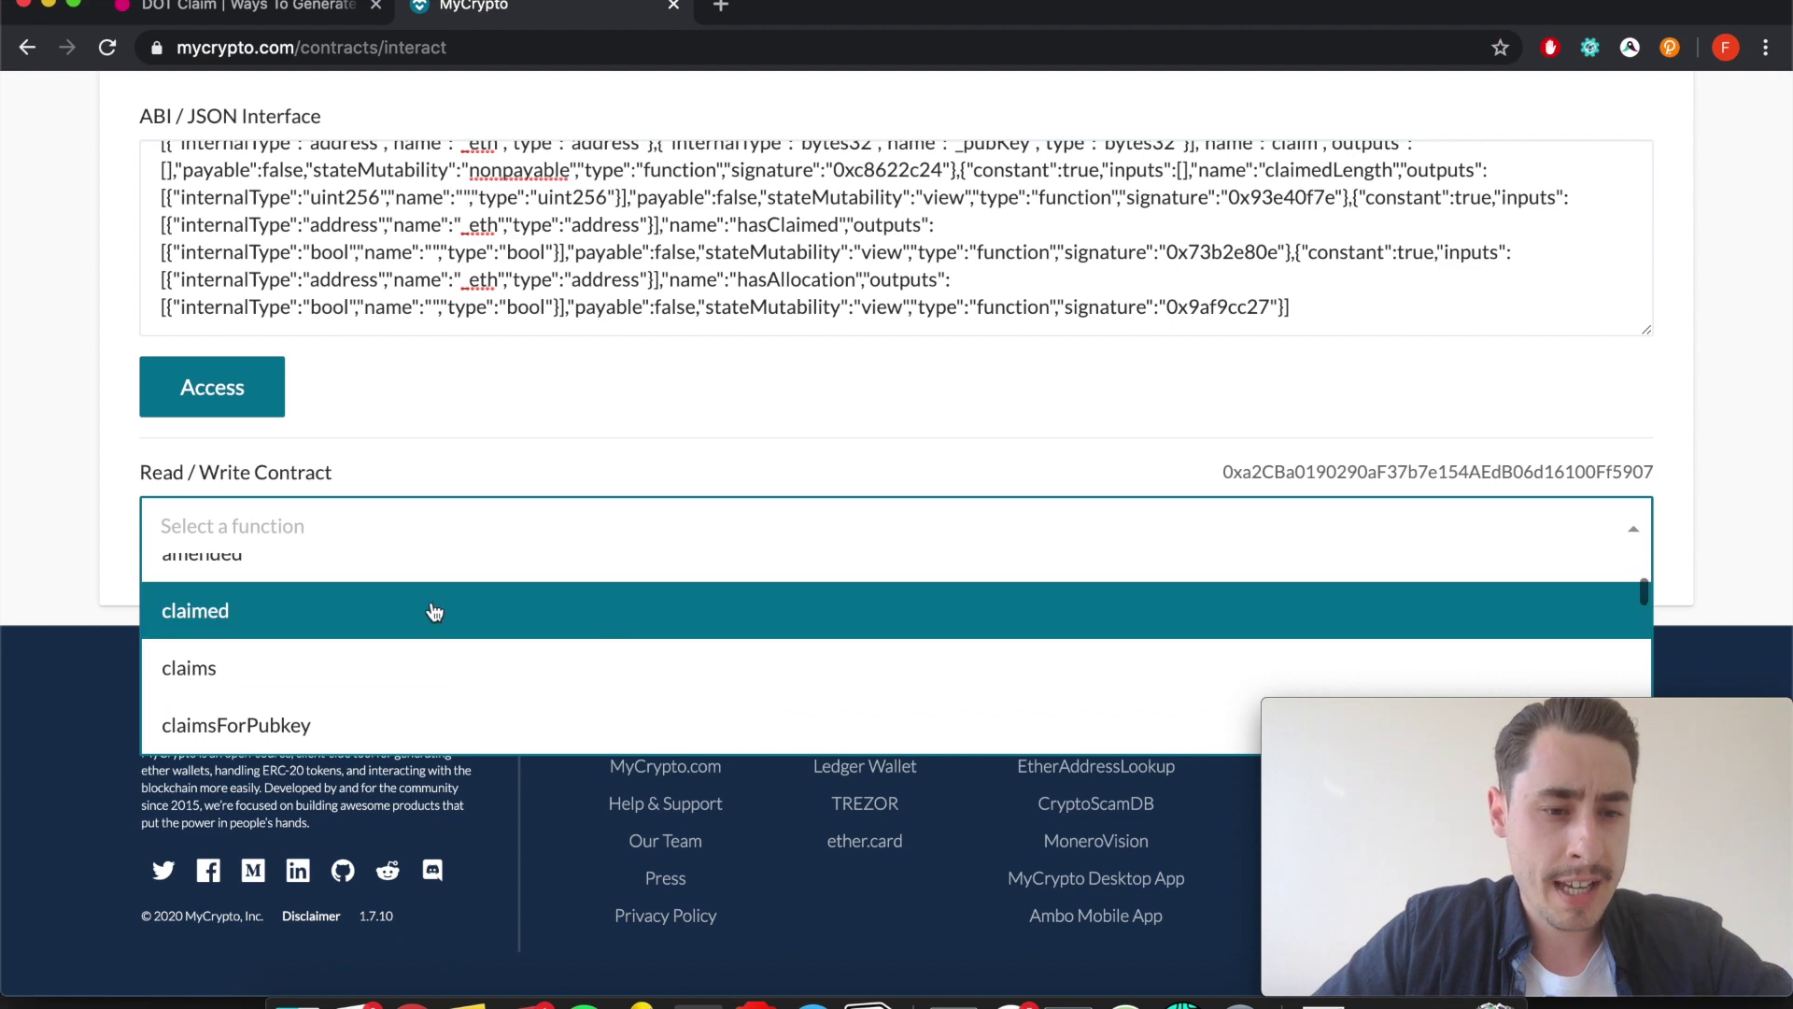
pyautogui.click(435, 612)
pyautogui.click(336, 11)
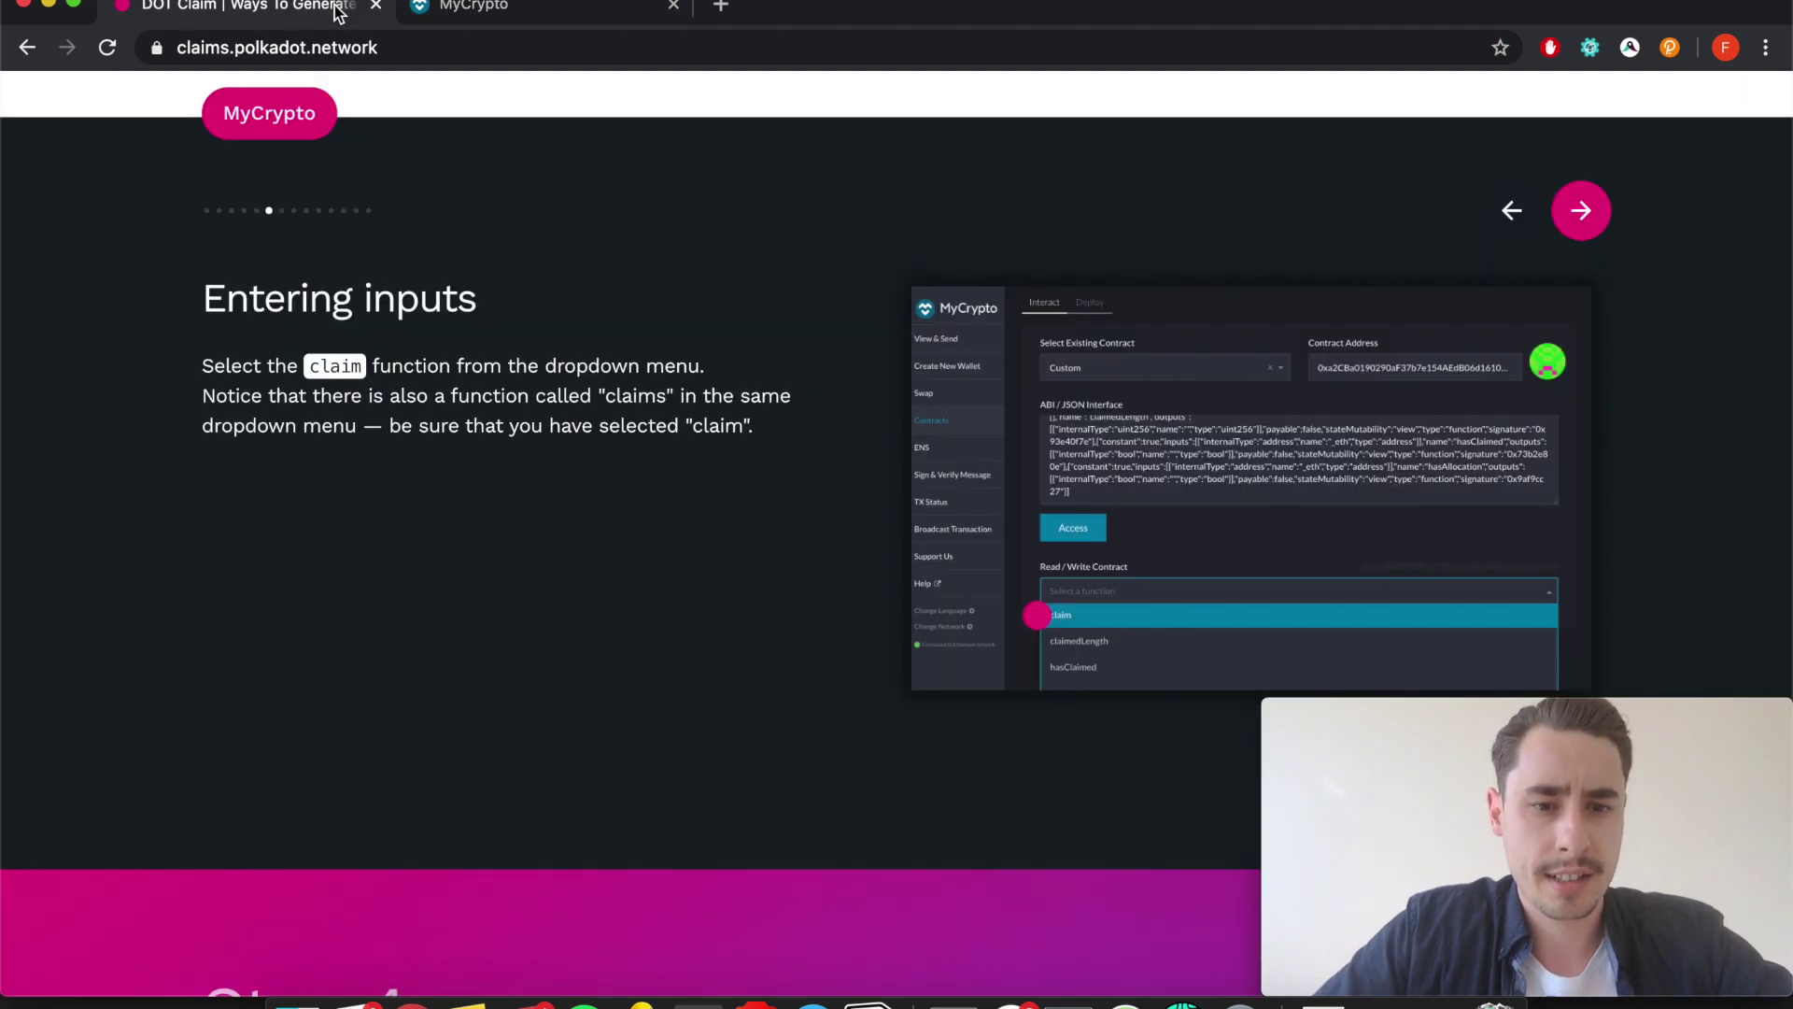
pyautogui.click(493, 17)
pyautogui.click(618, 529)
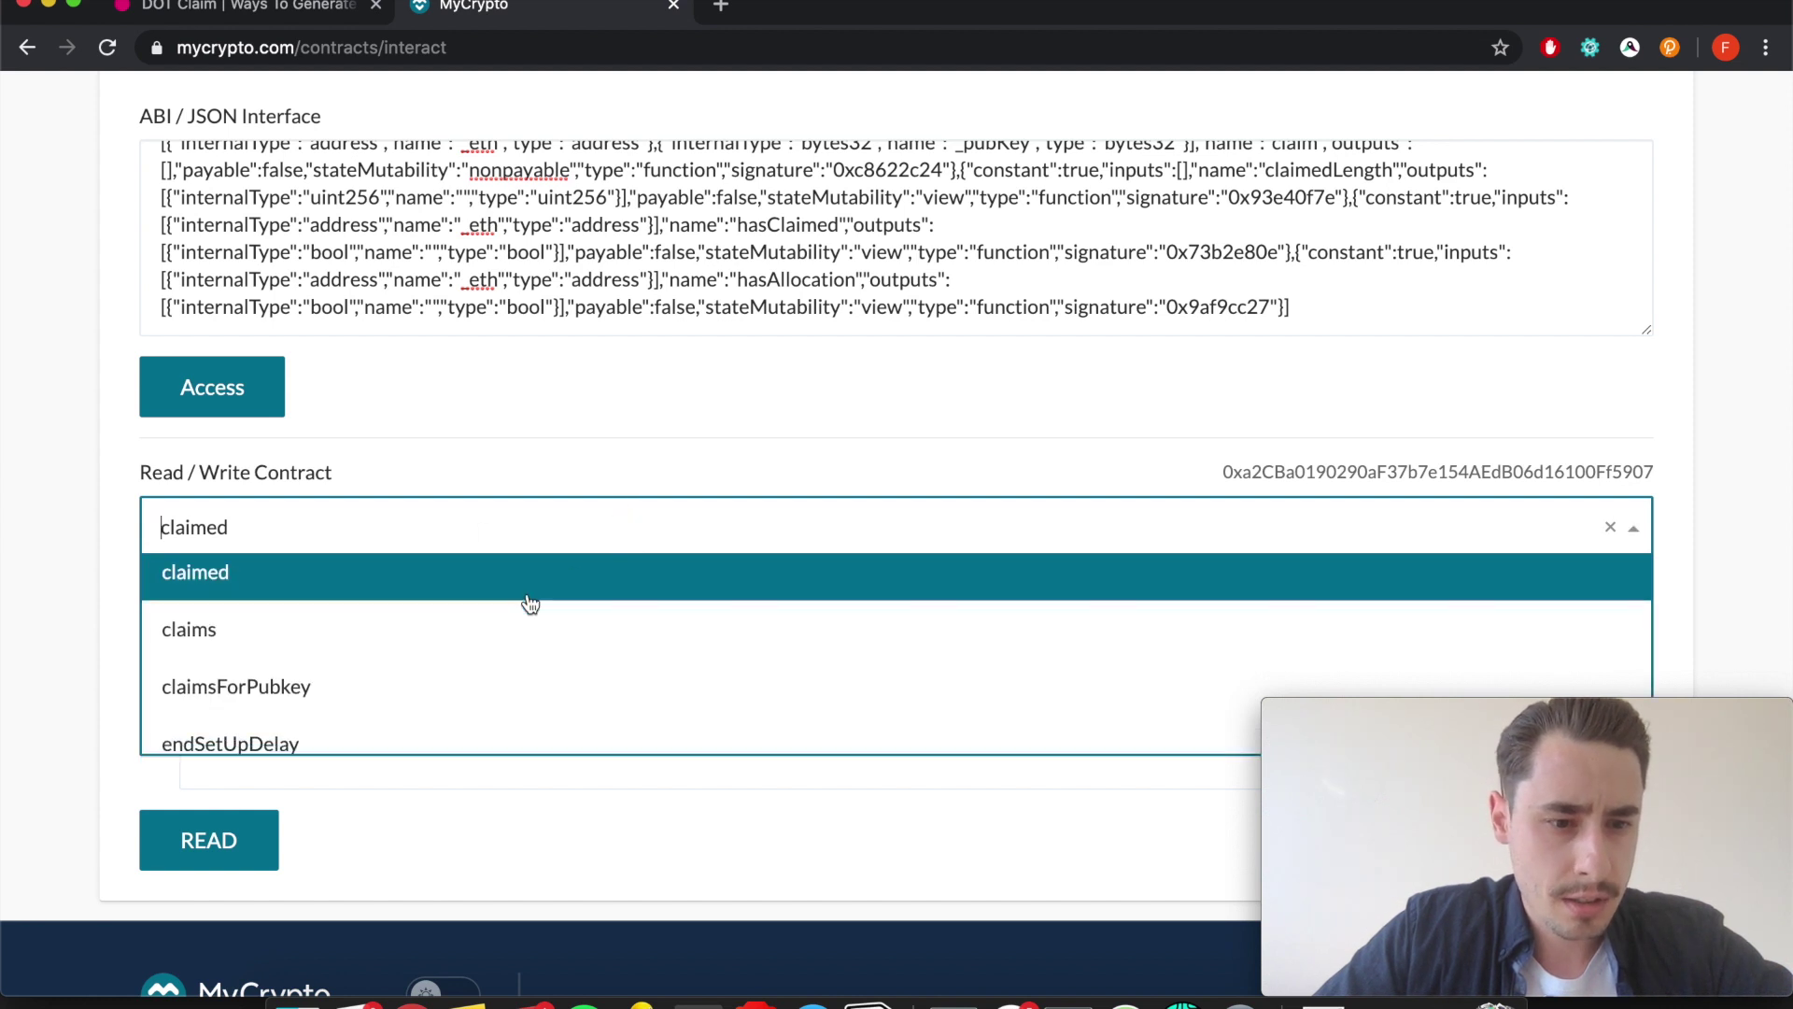
pyautogui.scroll(-4, 523, 602)
pyautogui.scroll(-10, 530, 604)
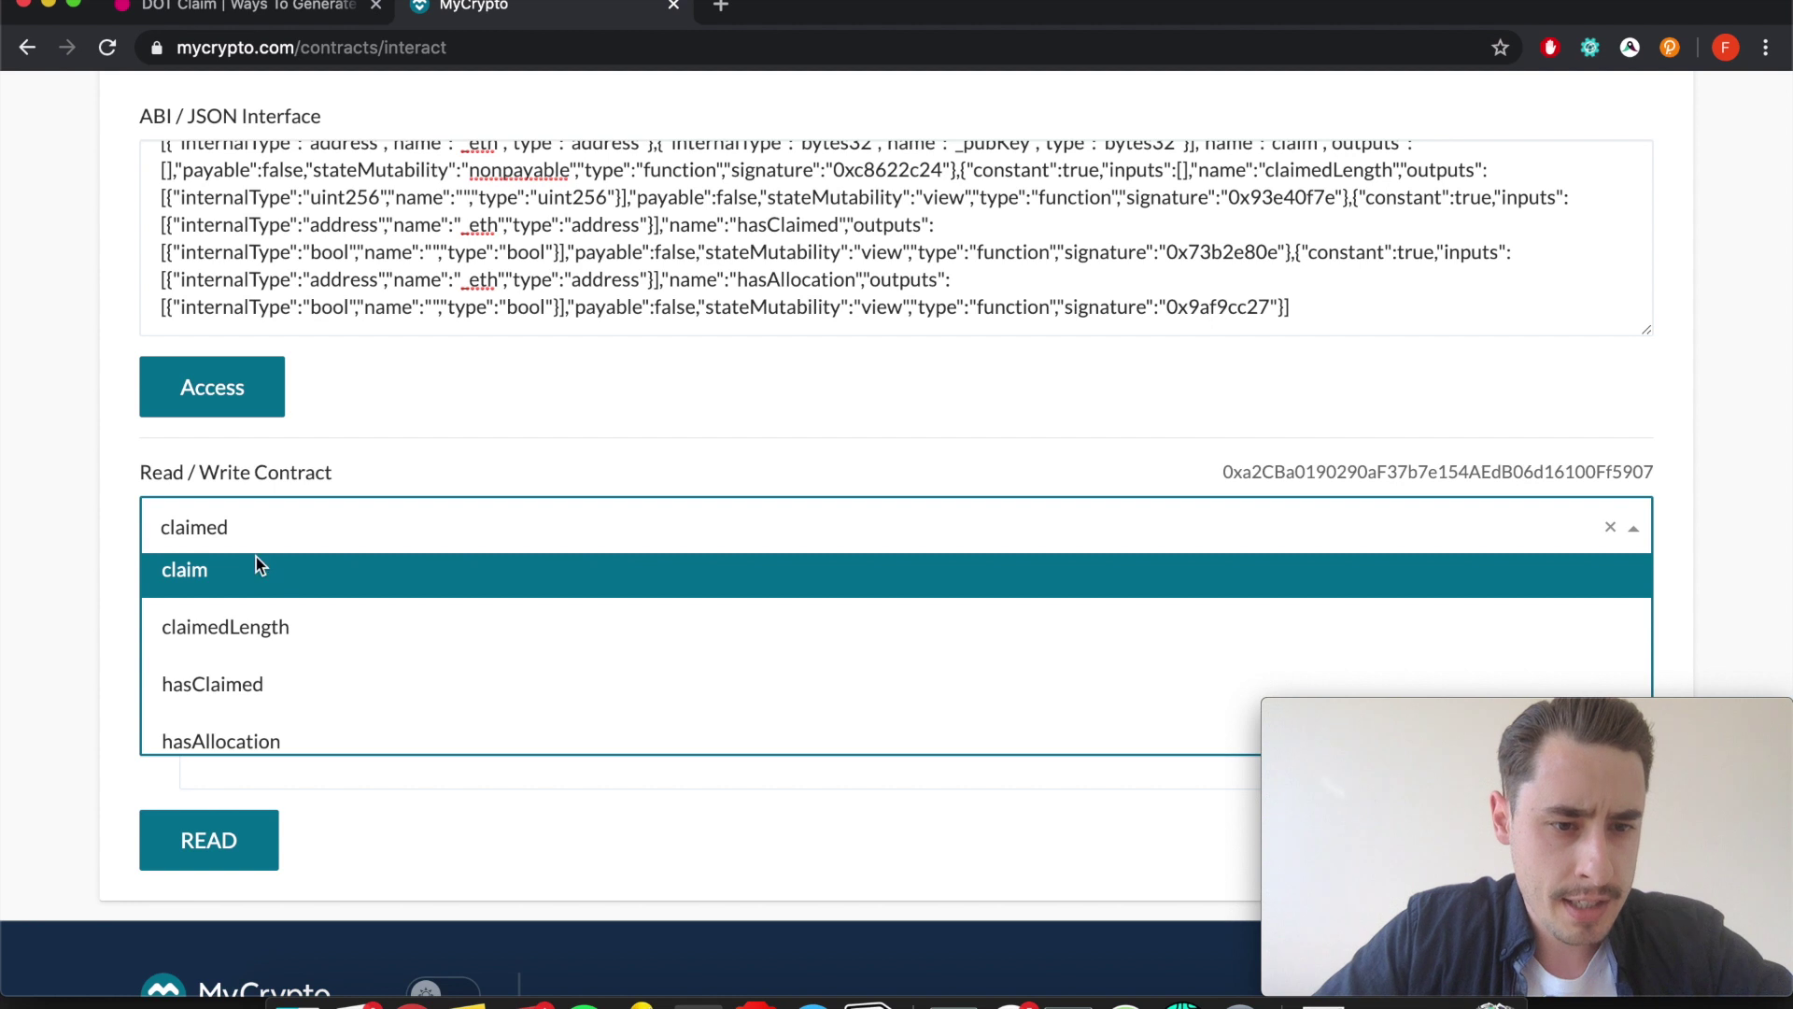
pyautogui.click(256, 565)
pyautogui.scroll(-1, 310, 645)
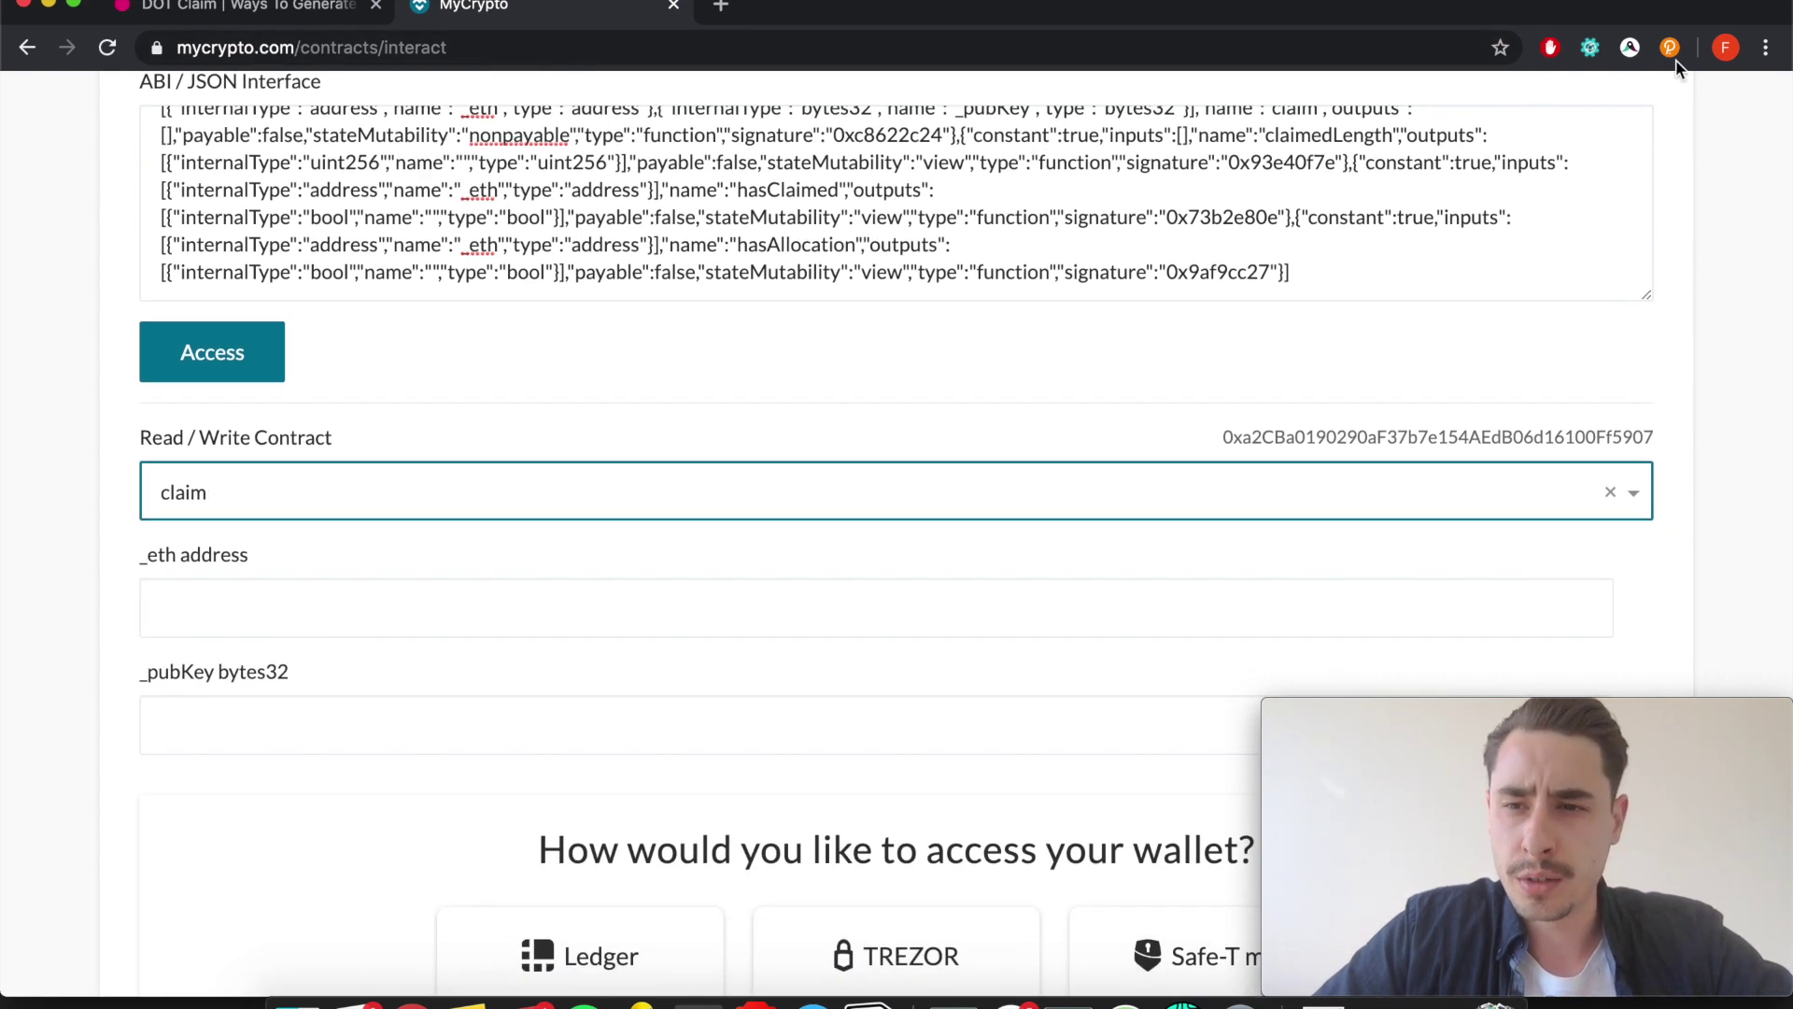
# Copy the wallet's Ethereum address from MetaMask and paste it into _eth address.
pyautogui.click(1766, 48)
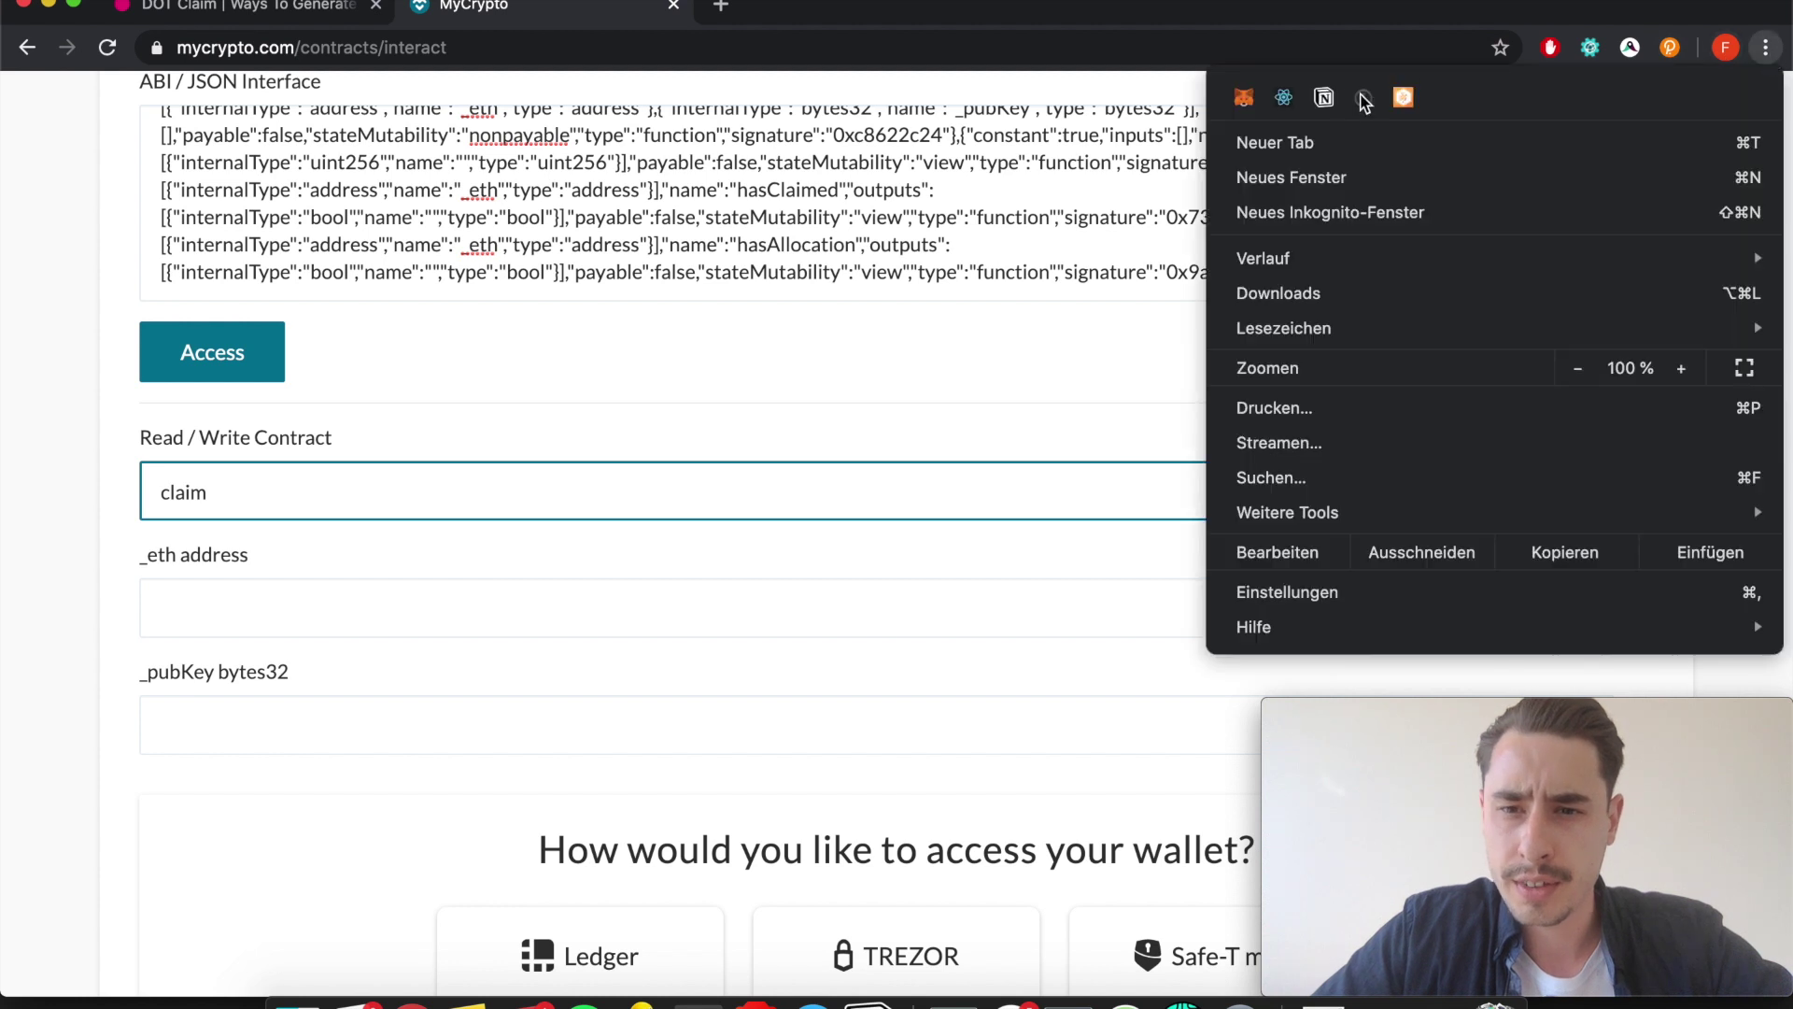
pyautogui.click(1244, 97)
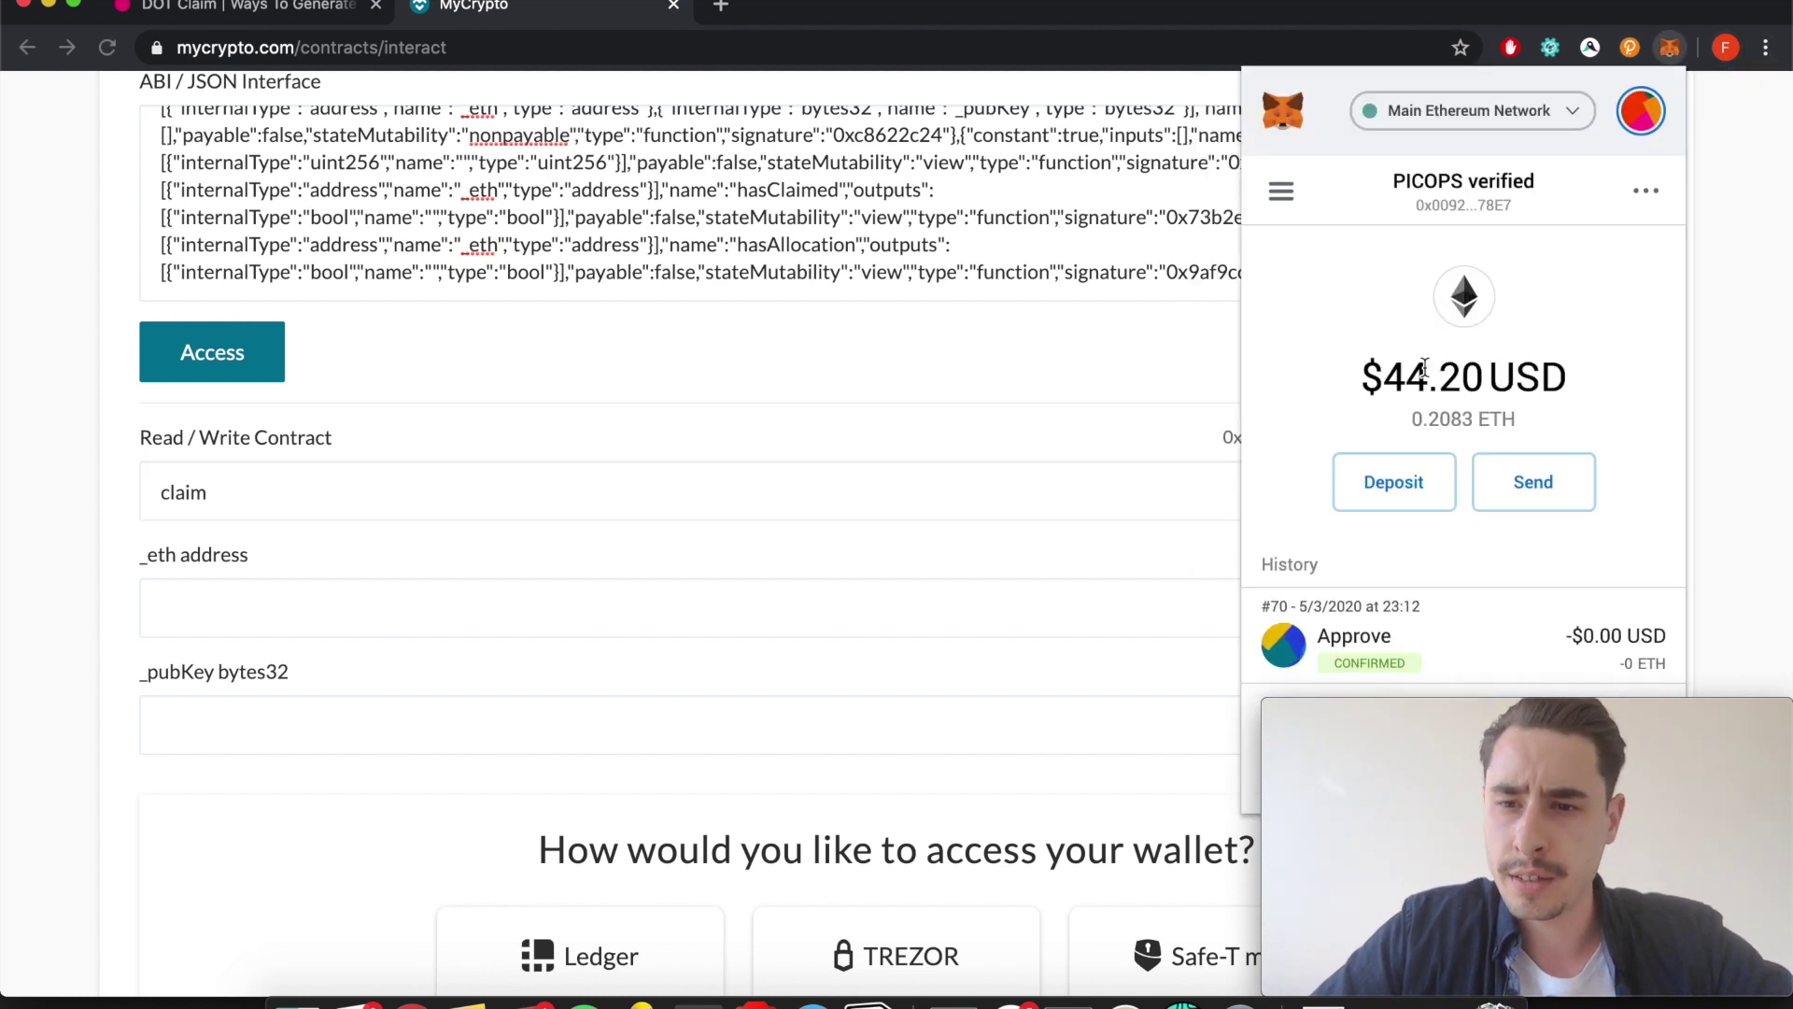
pyautogui.click(1490, 203)
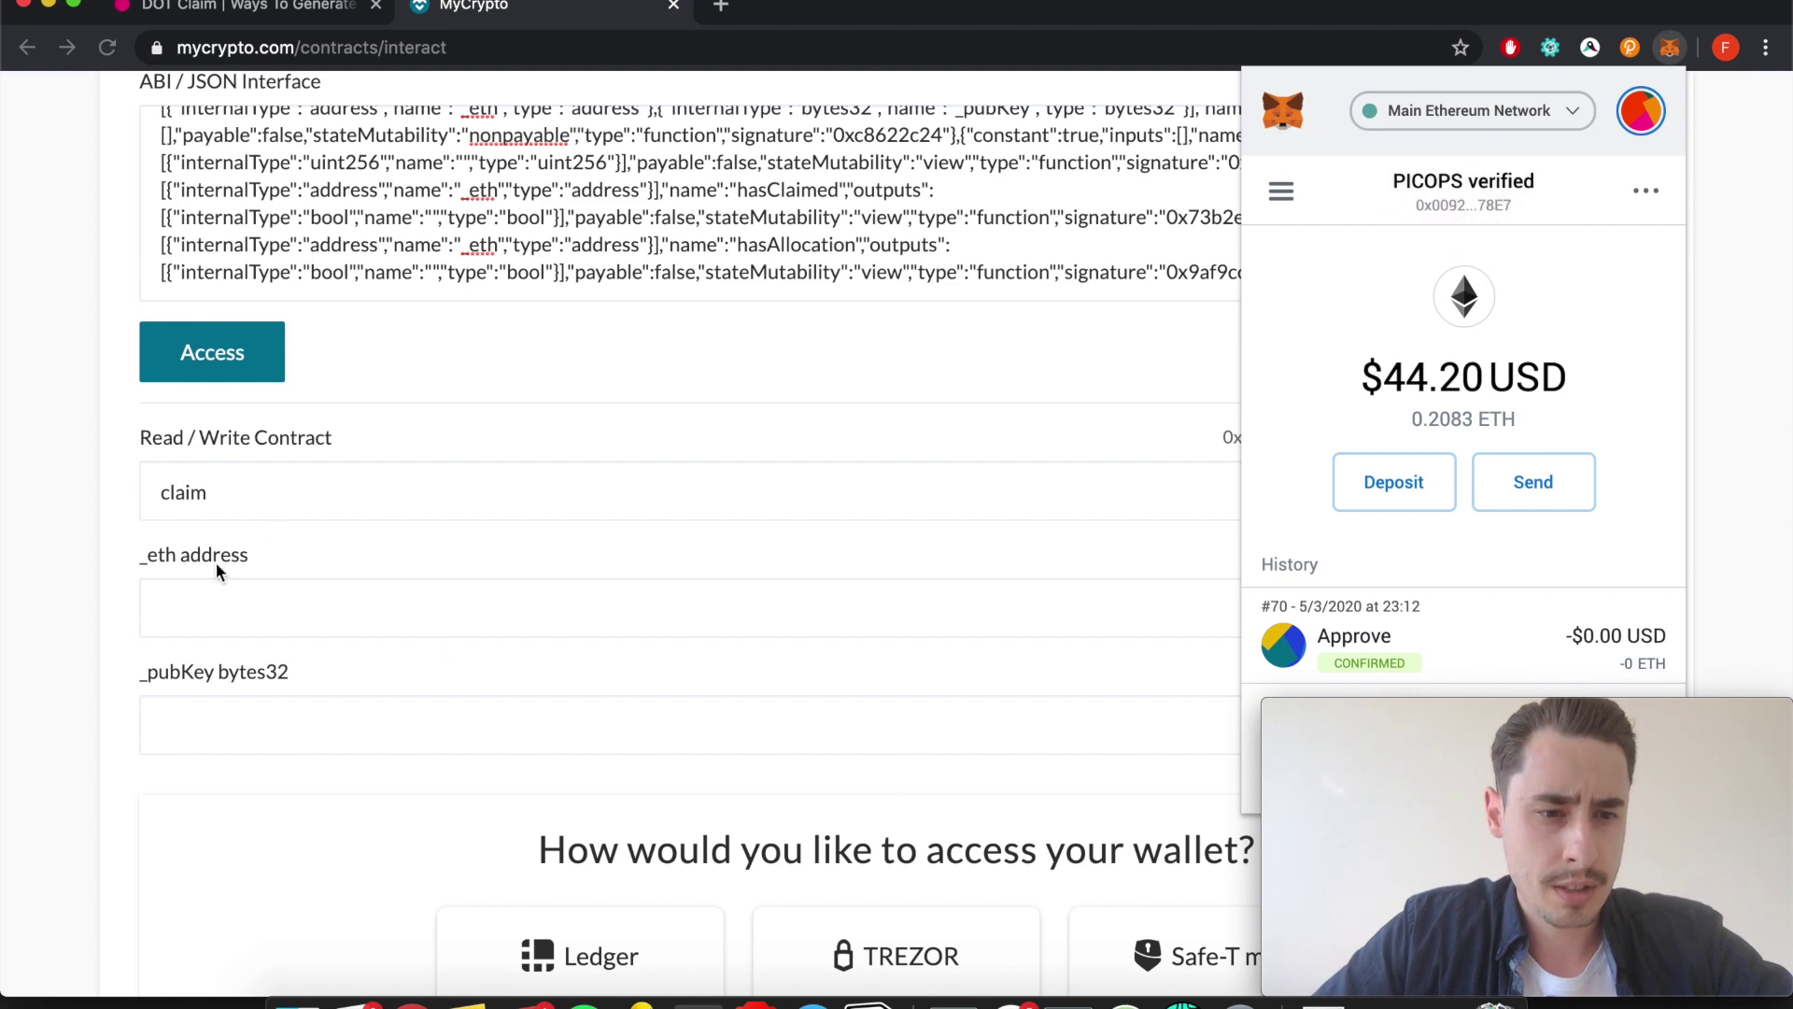
pyautogui.click(187, 603)
pyautogui.click(186, 603)
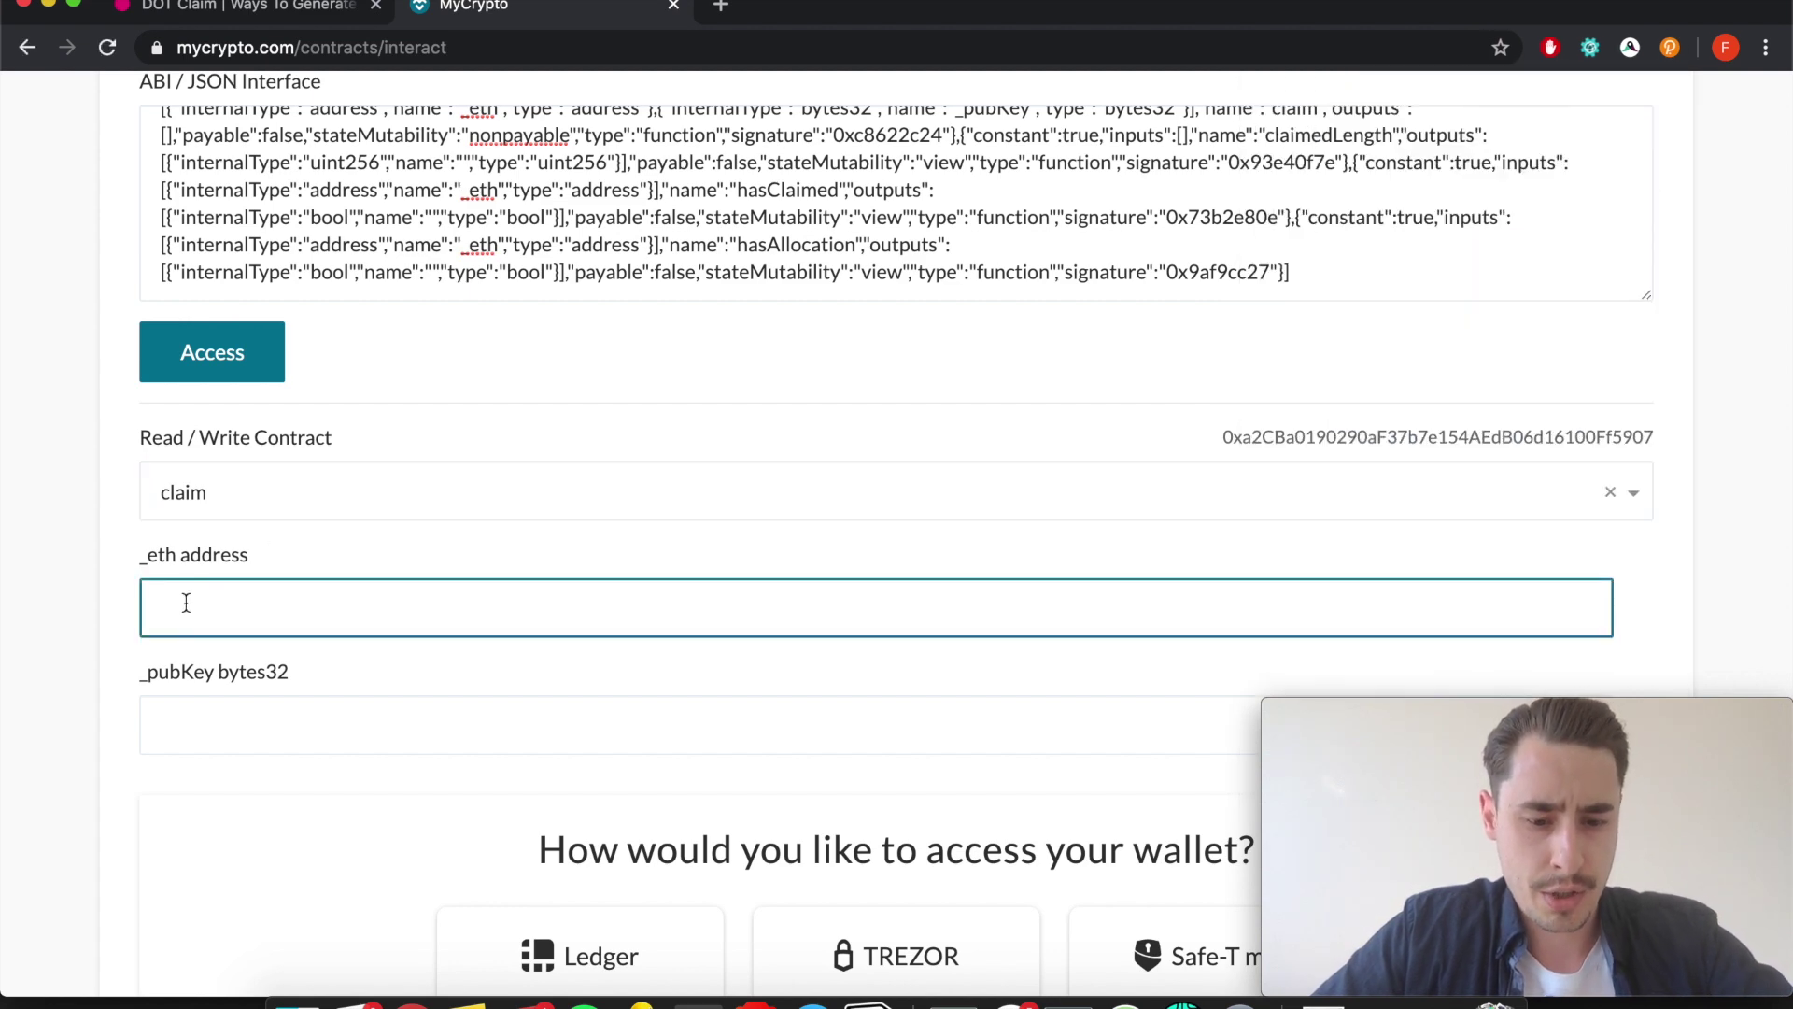
pyautogui.press('super+v')
# Locate the _pubKey bytes32 input below the _eth address field.
pyautogui.scroll(-2, 360, 602)
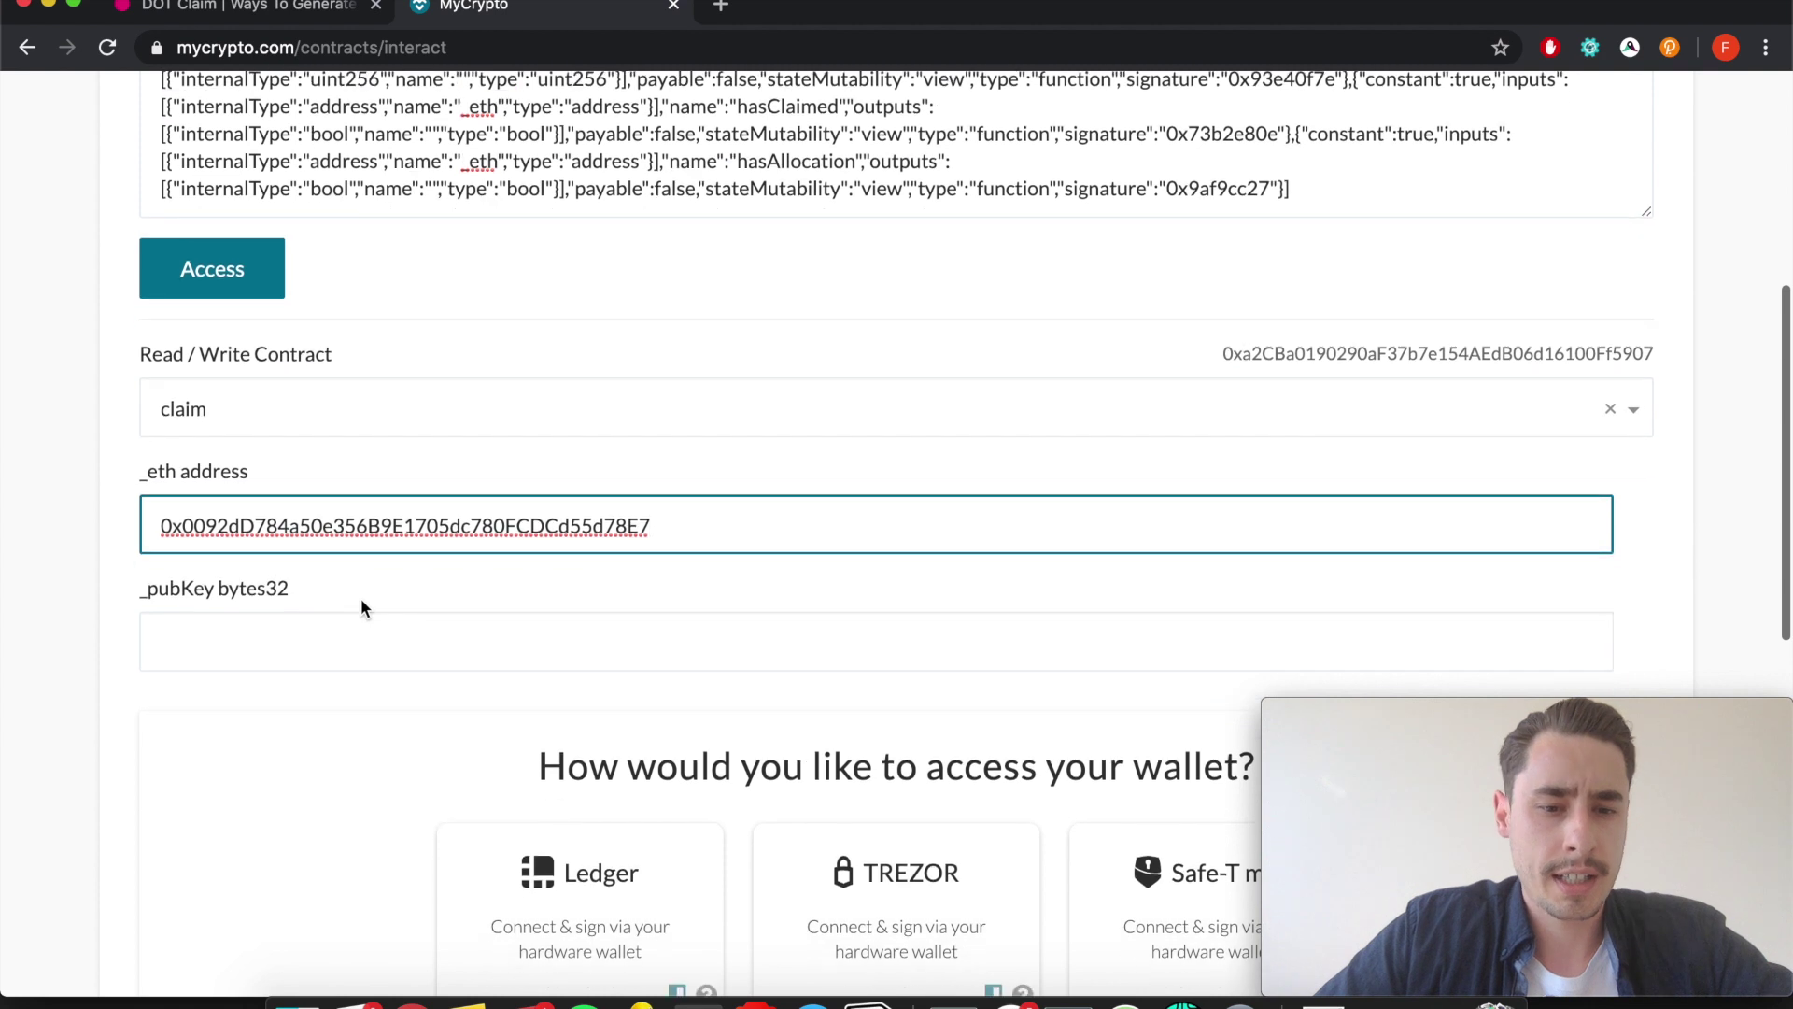
pyautogui.scroll(-1, 360, 603)
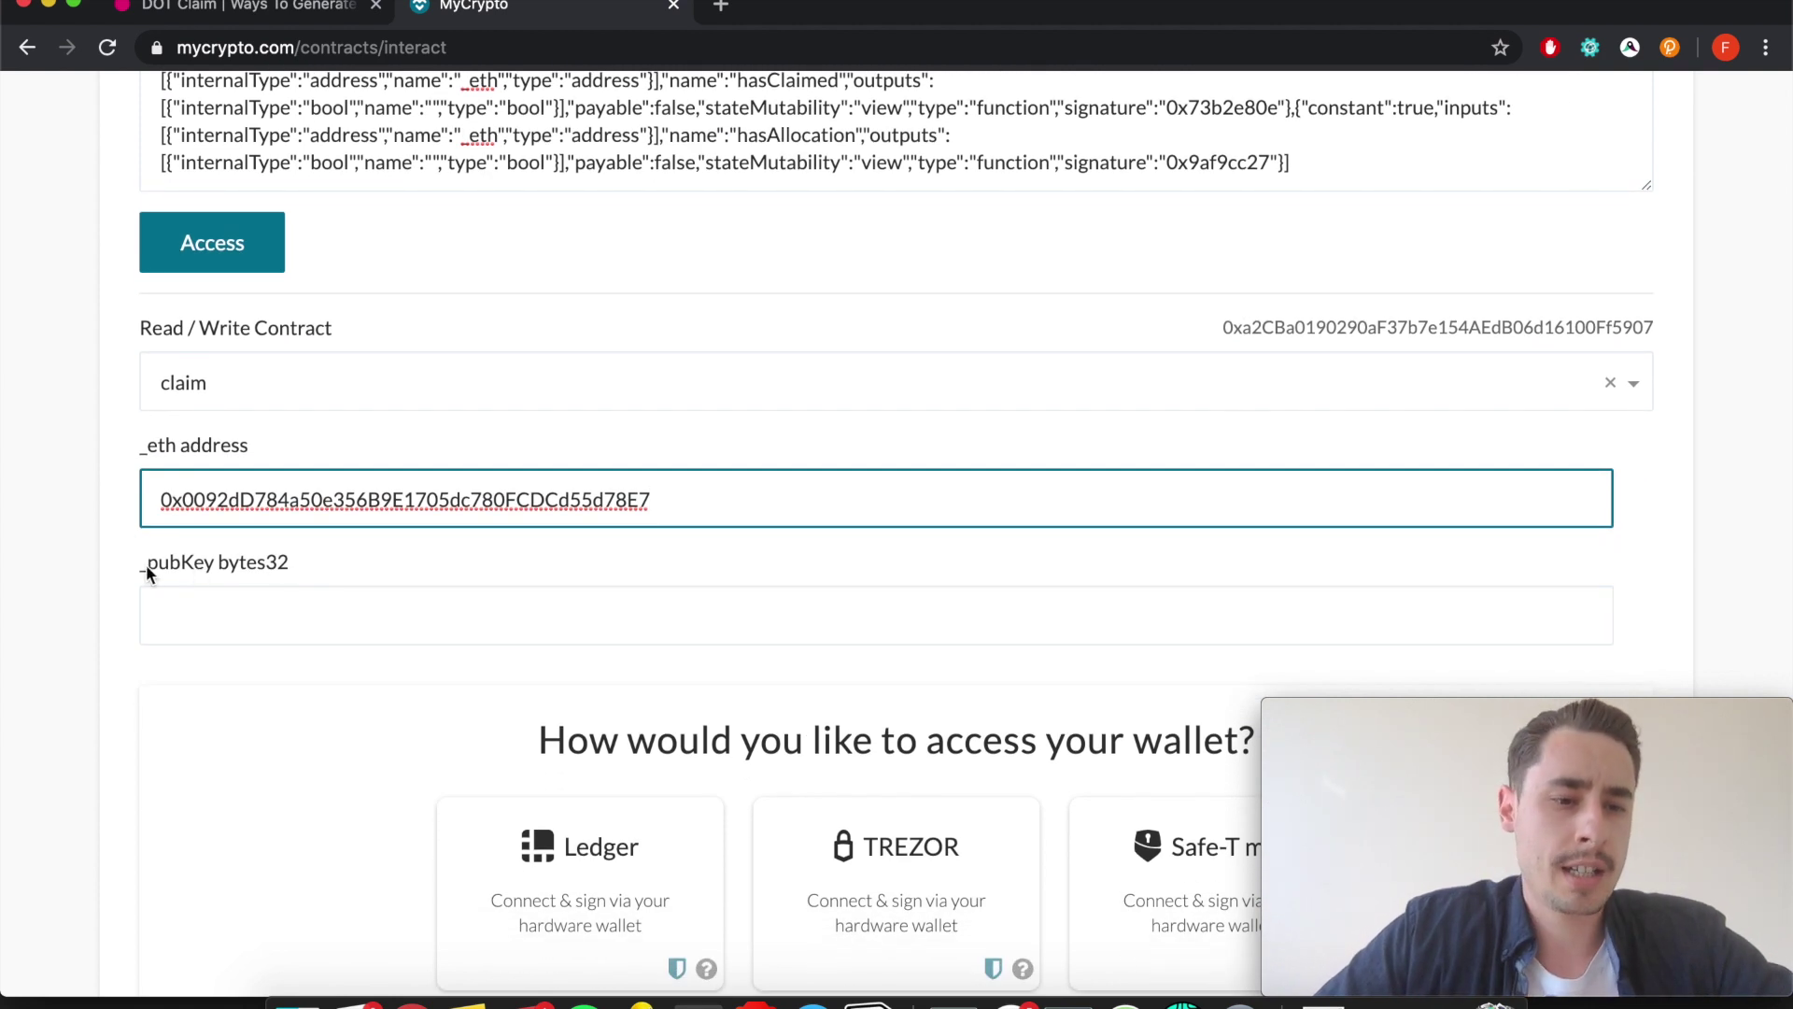
pyautogui.moveTo(146, 564); pyautogui.dragTo(292, 566)
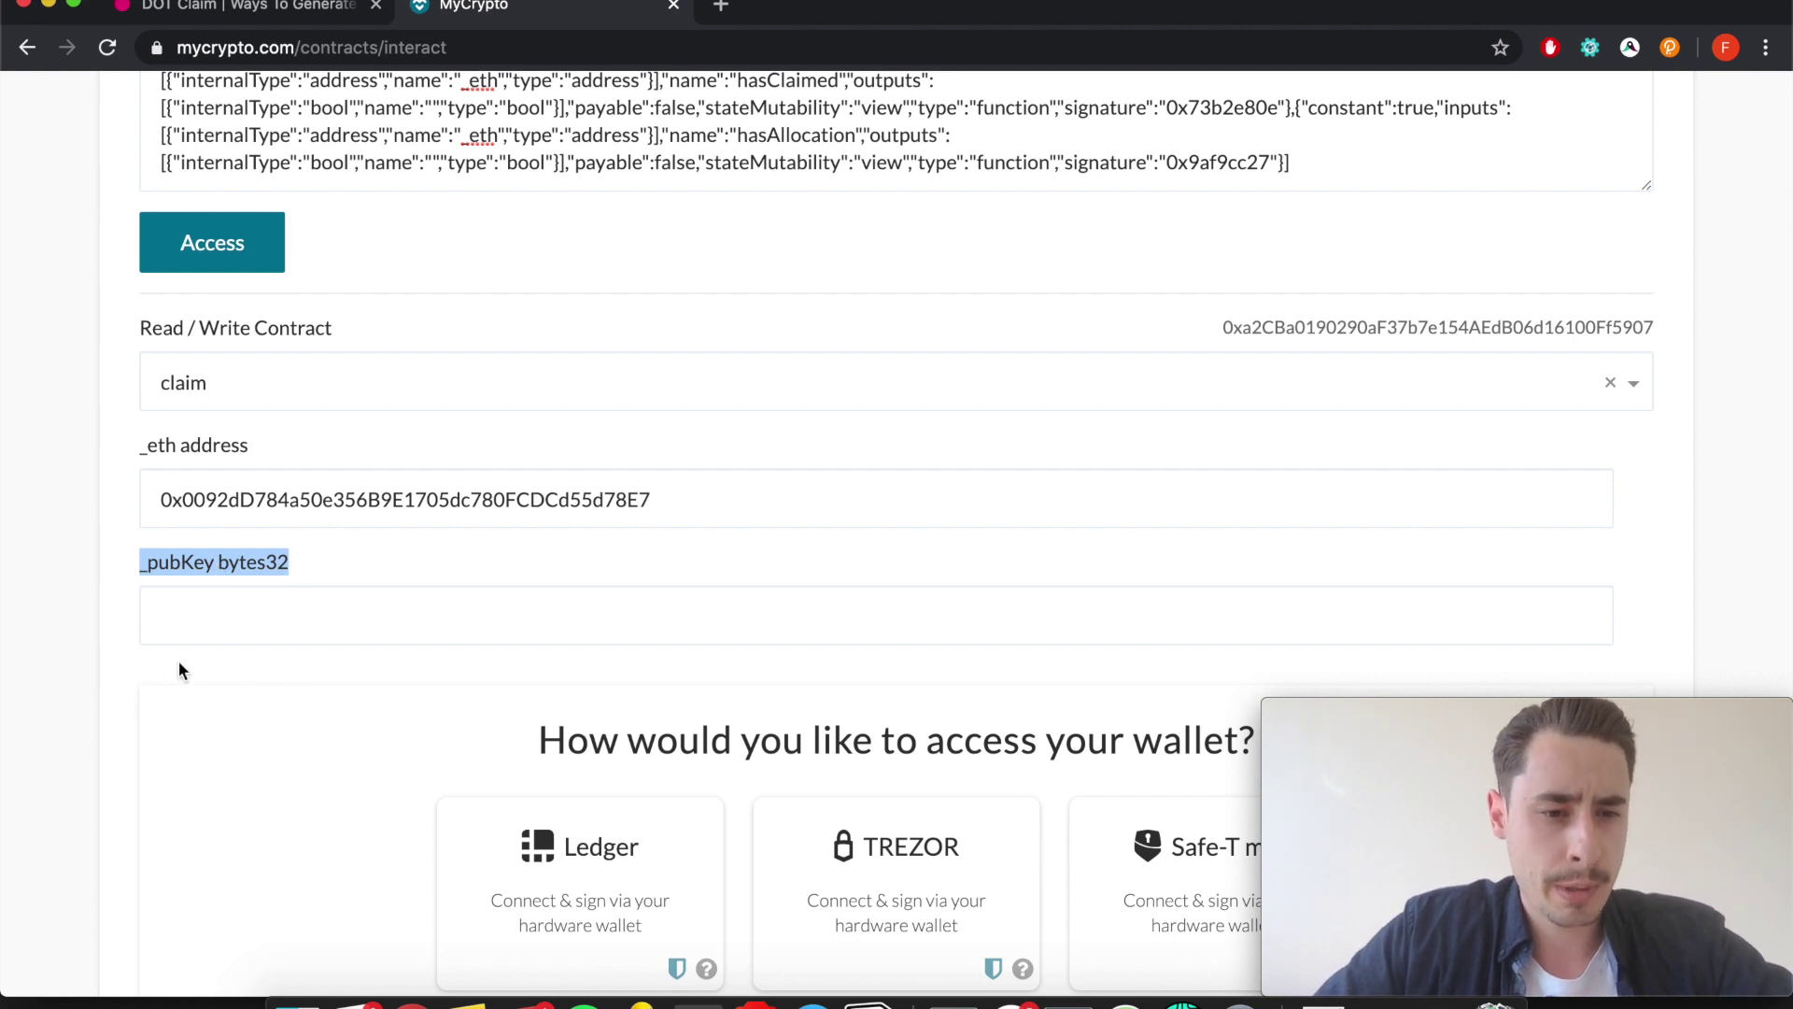
pyautogui.click(181, 624)
# Advance the claims guide past the _eth address and pubKey instructions to 'Get your public key'.
pyautogui.click(257, 11)
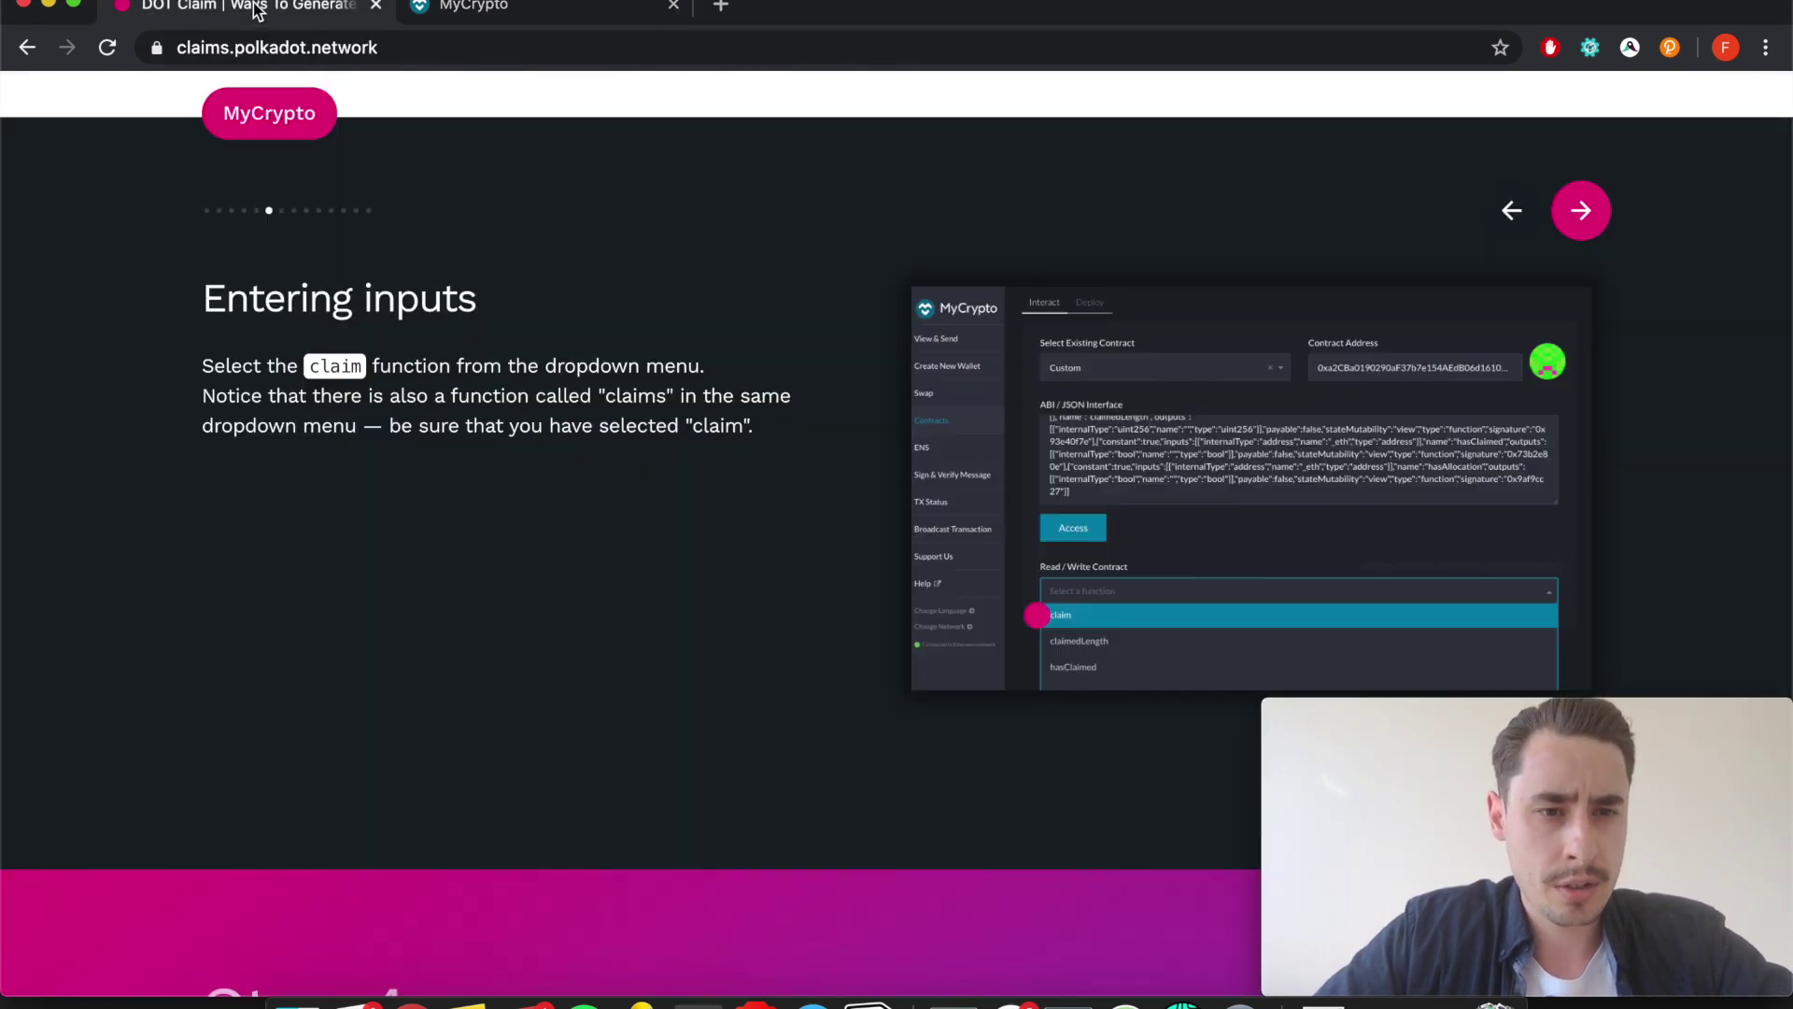
pyautogui.scroll(-1, 1121, 233)
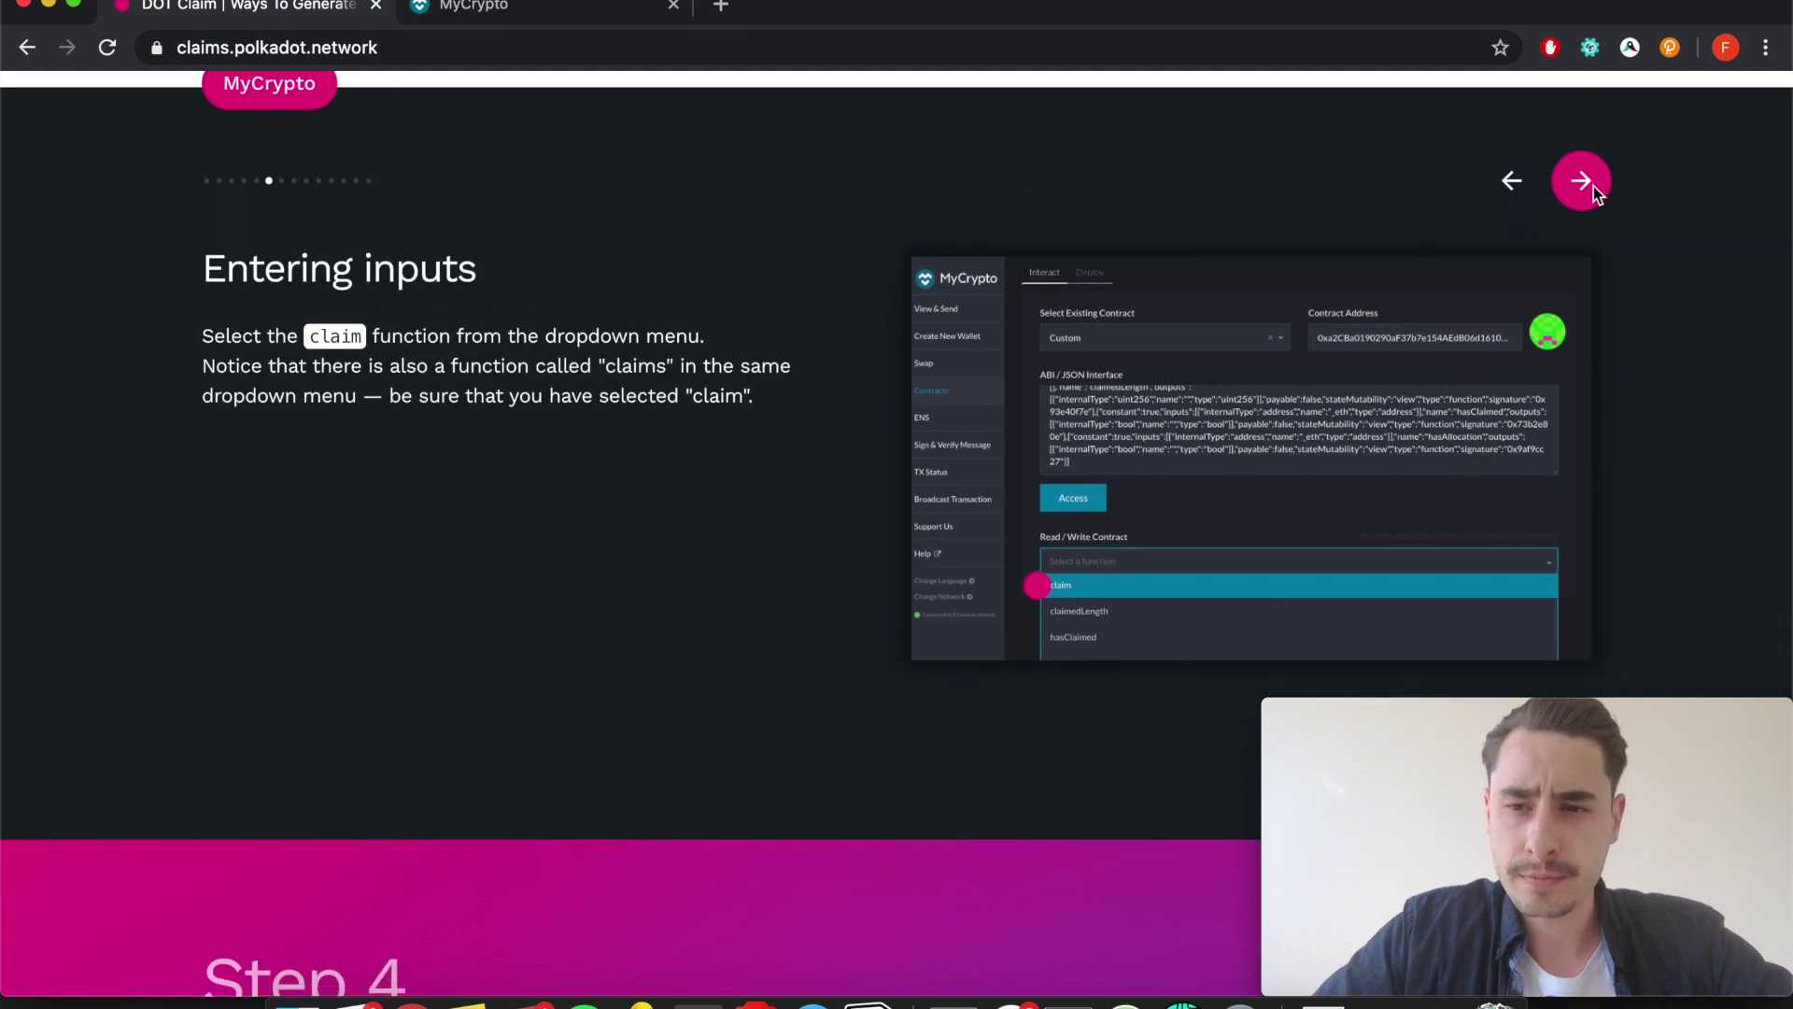
pyautogui.click(1581, 182)
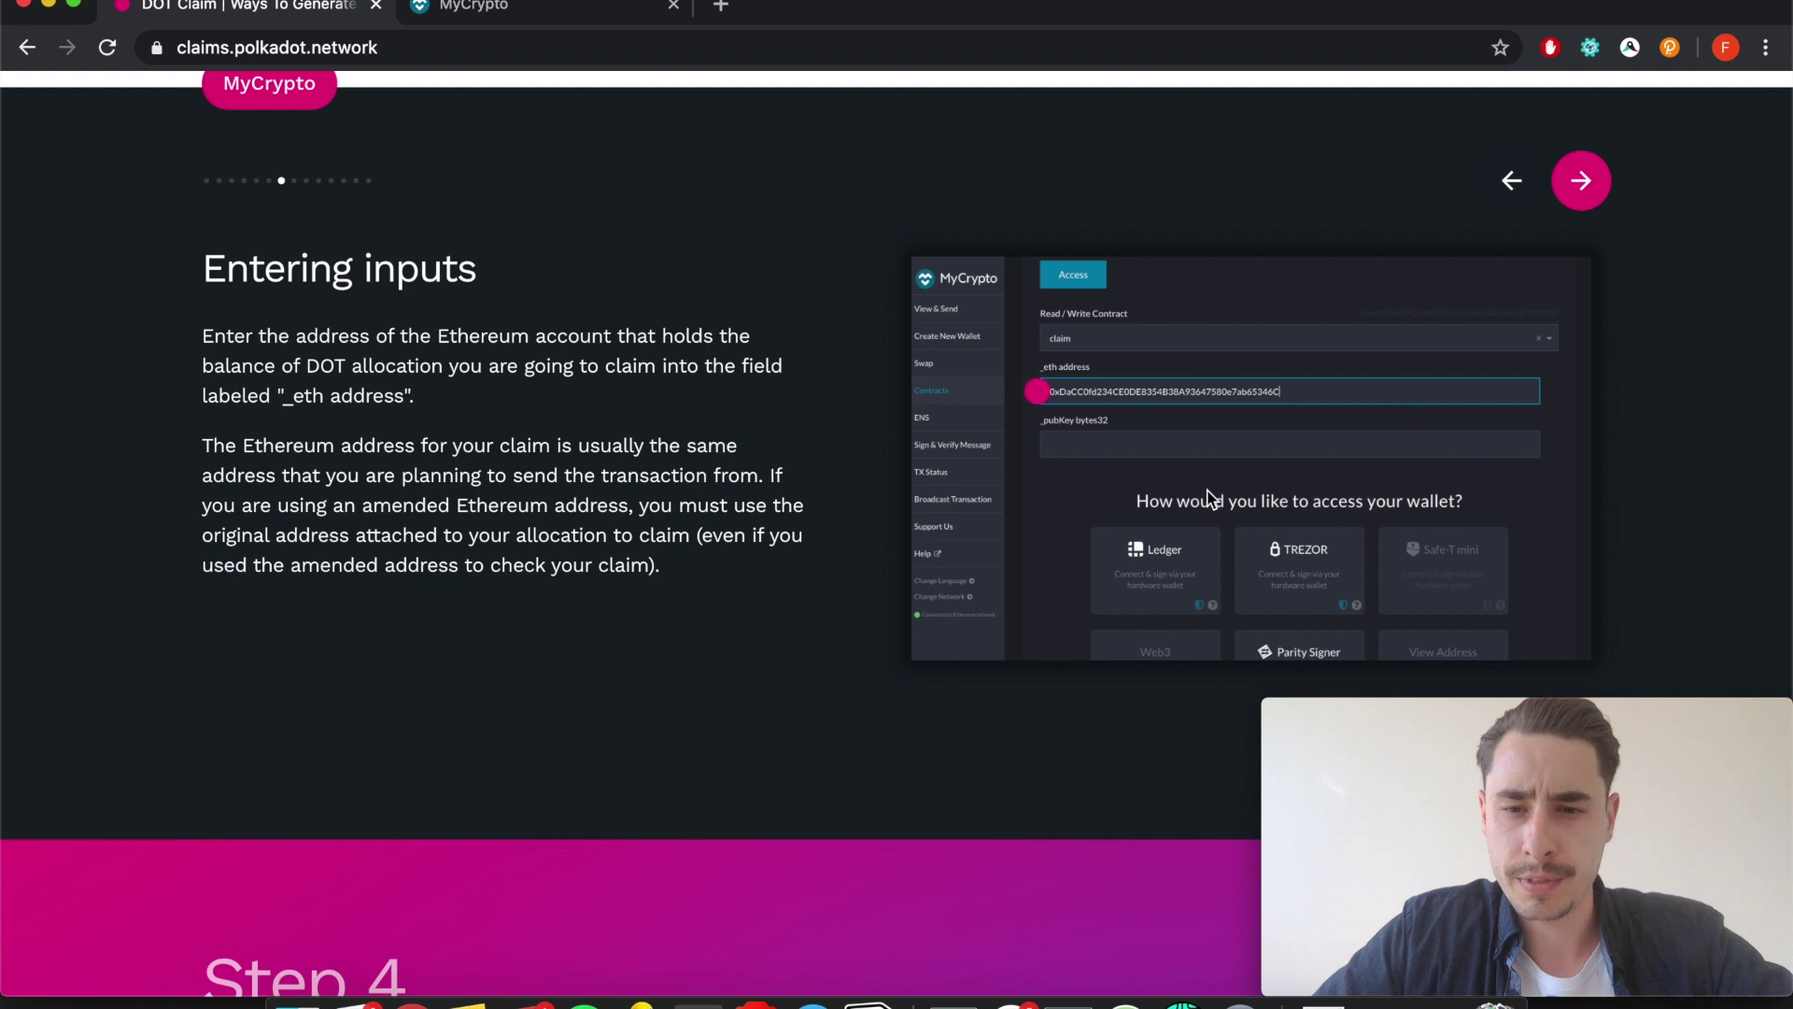
pyautogui.click(1576, 192)
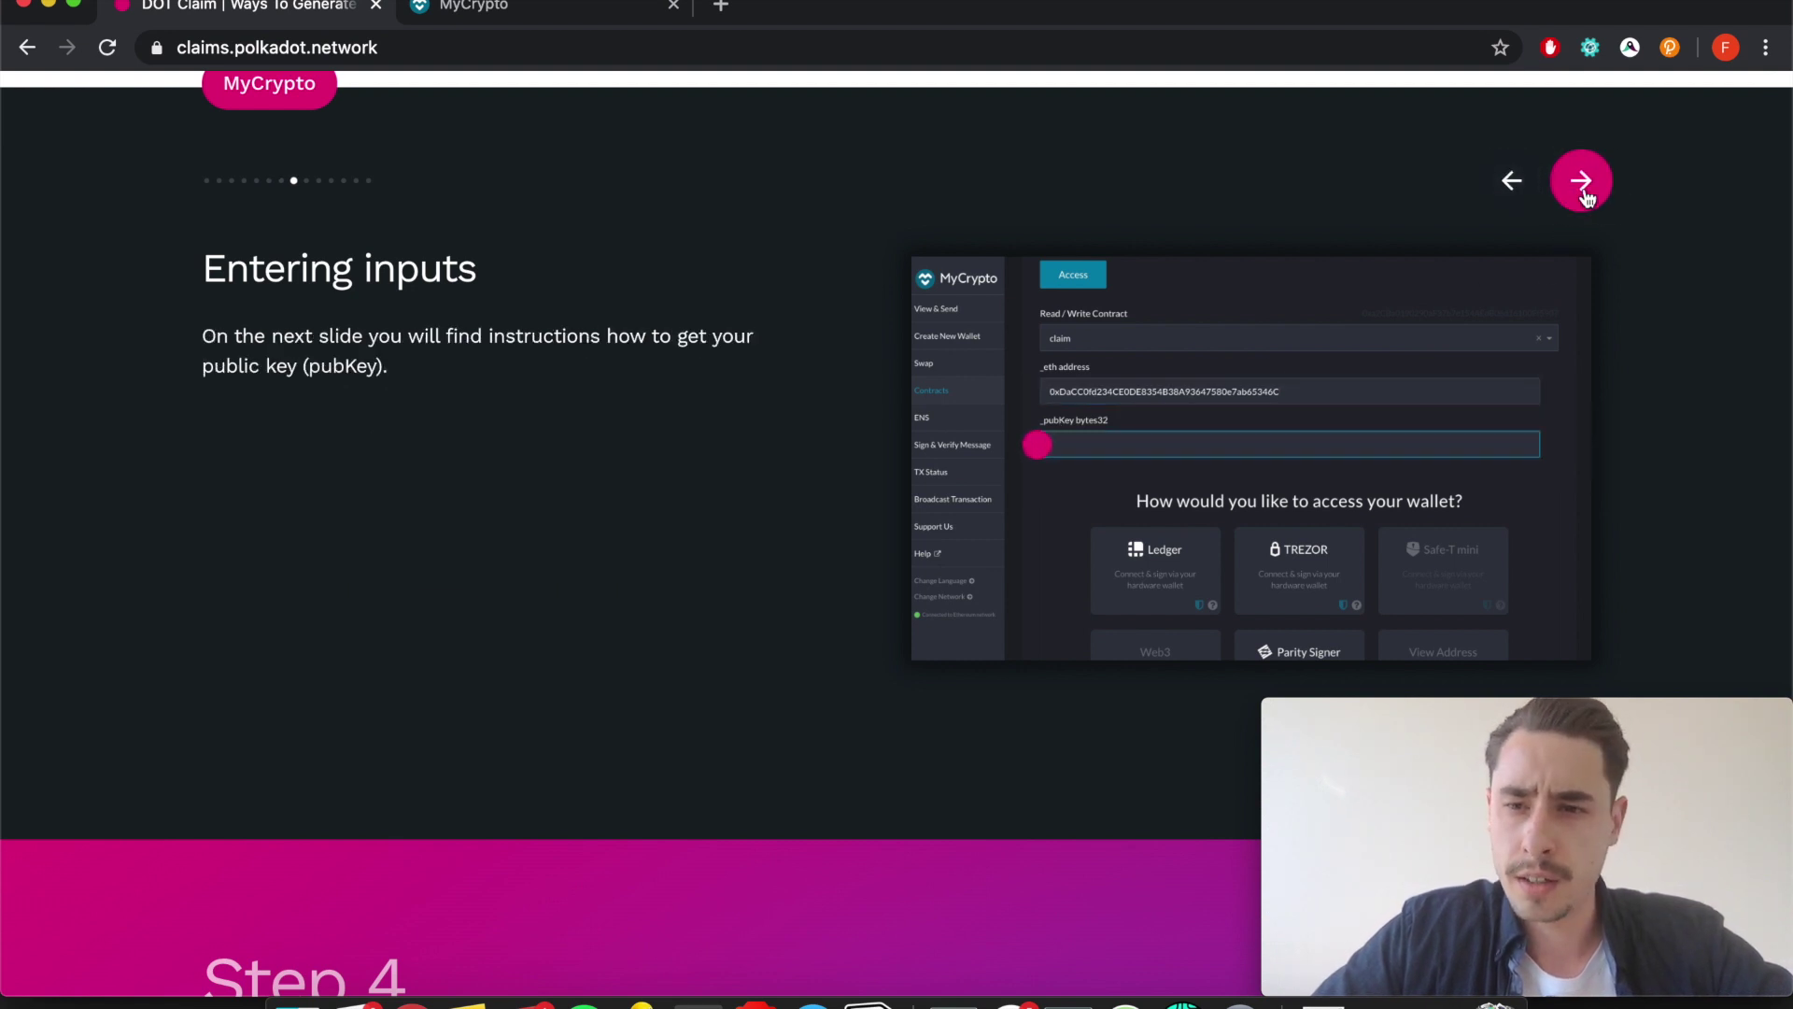
pyautogui.click(1587, 192)
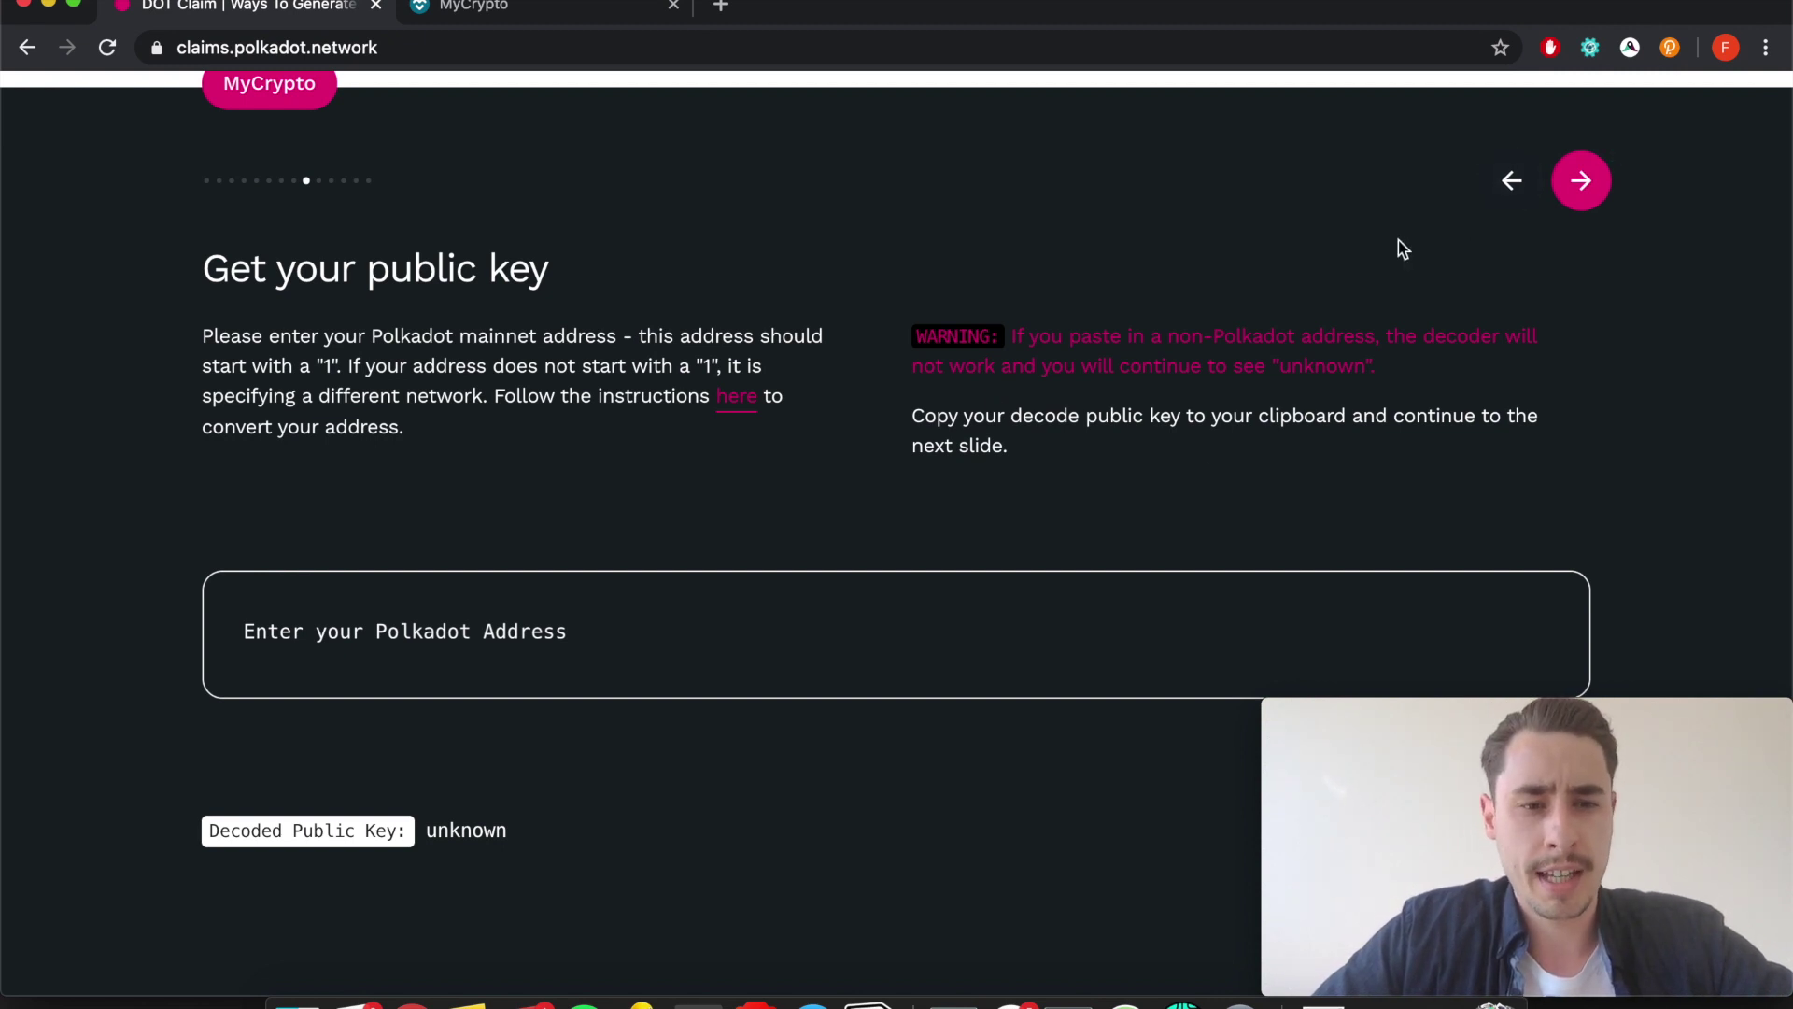
# Paste the DOT CLAIM ACCOUNT's Polkadot address from polkadot.js and copy the resulting decoded public key.
pyautogui.click(1669, 48)
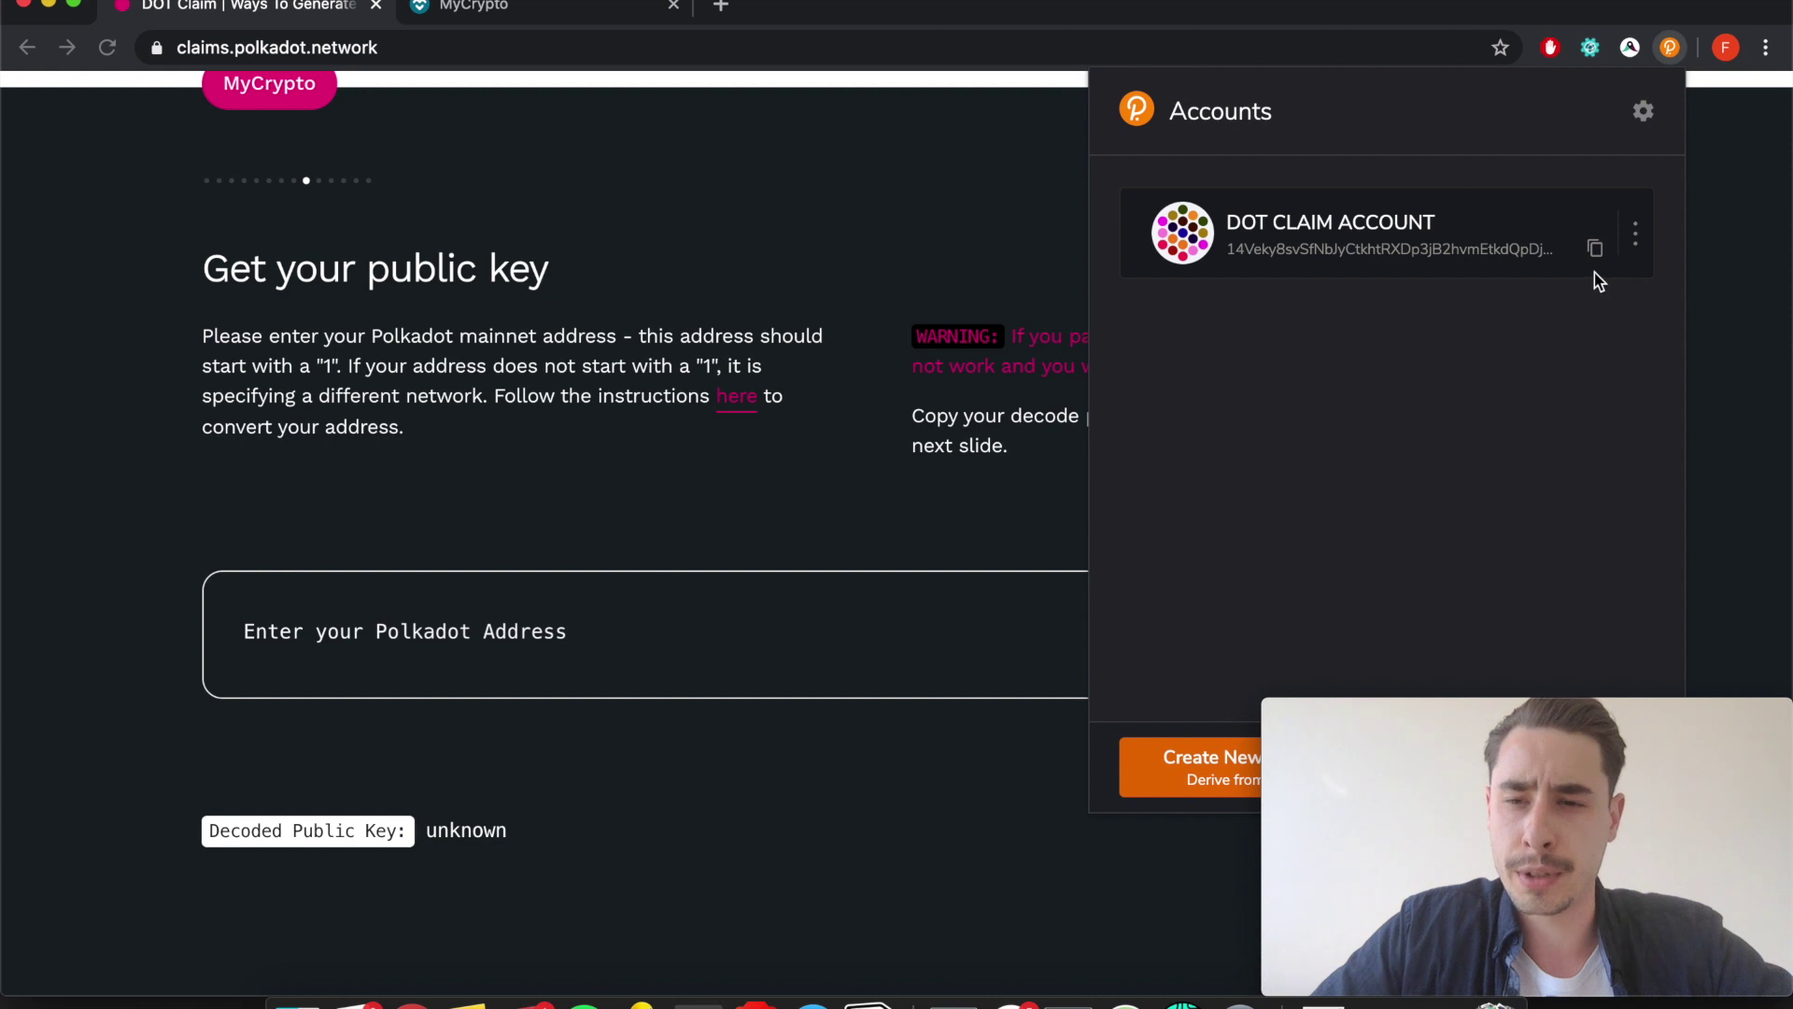
pyautogui.moveTo(1188, 250); pyautogui.dragTo(1172, 236)
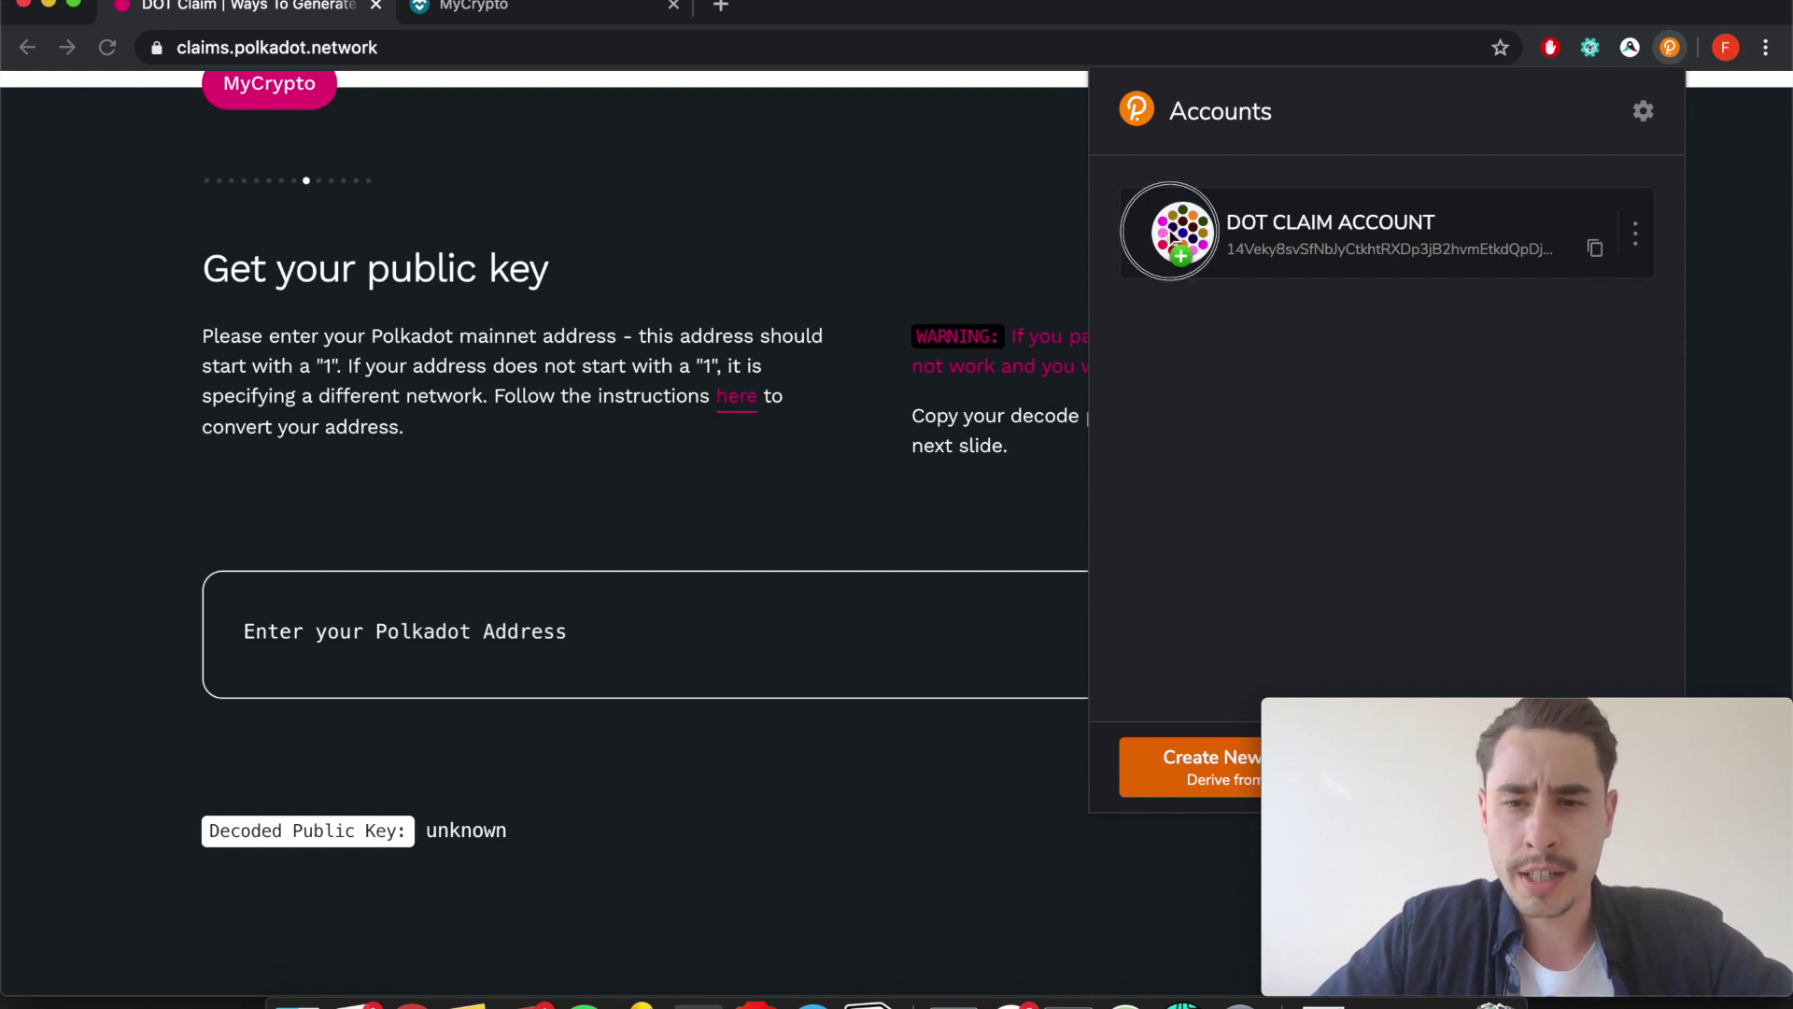
pyautogui.click(1178, 233)
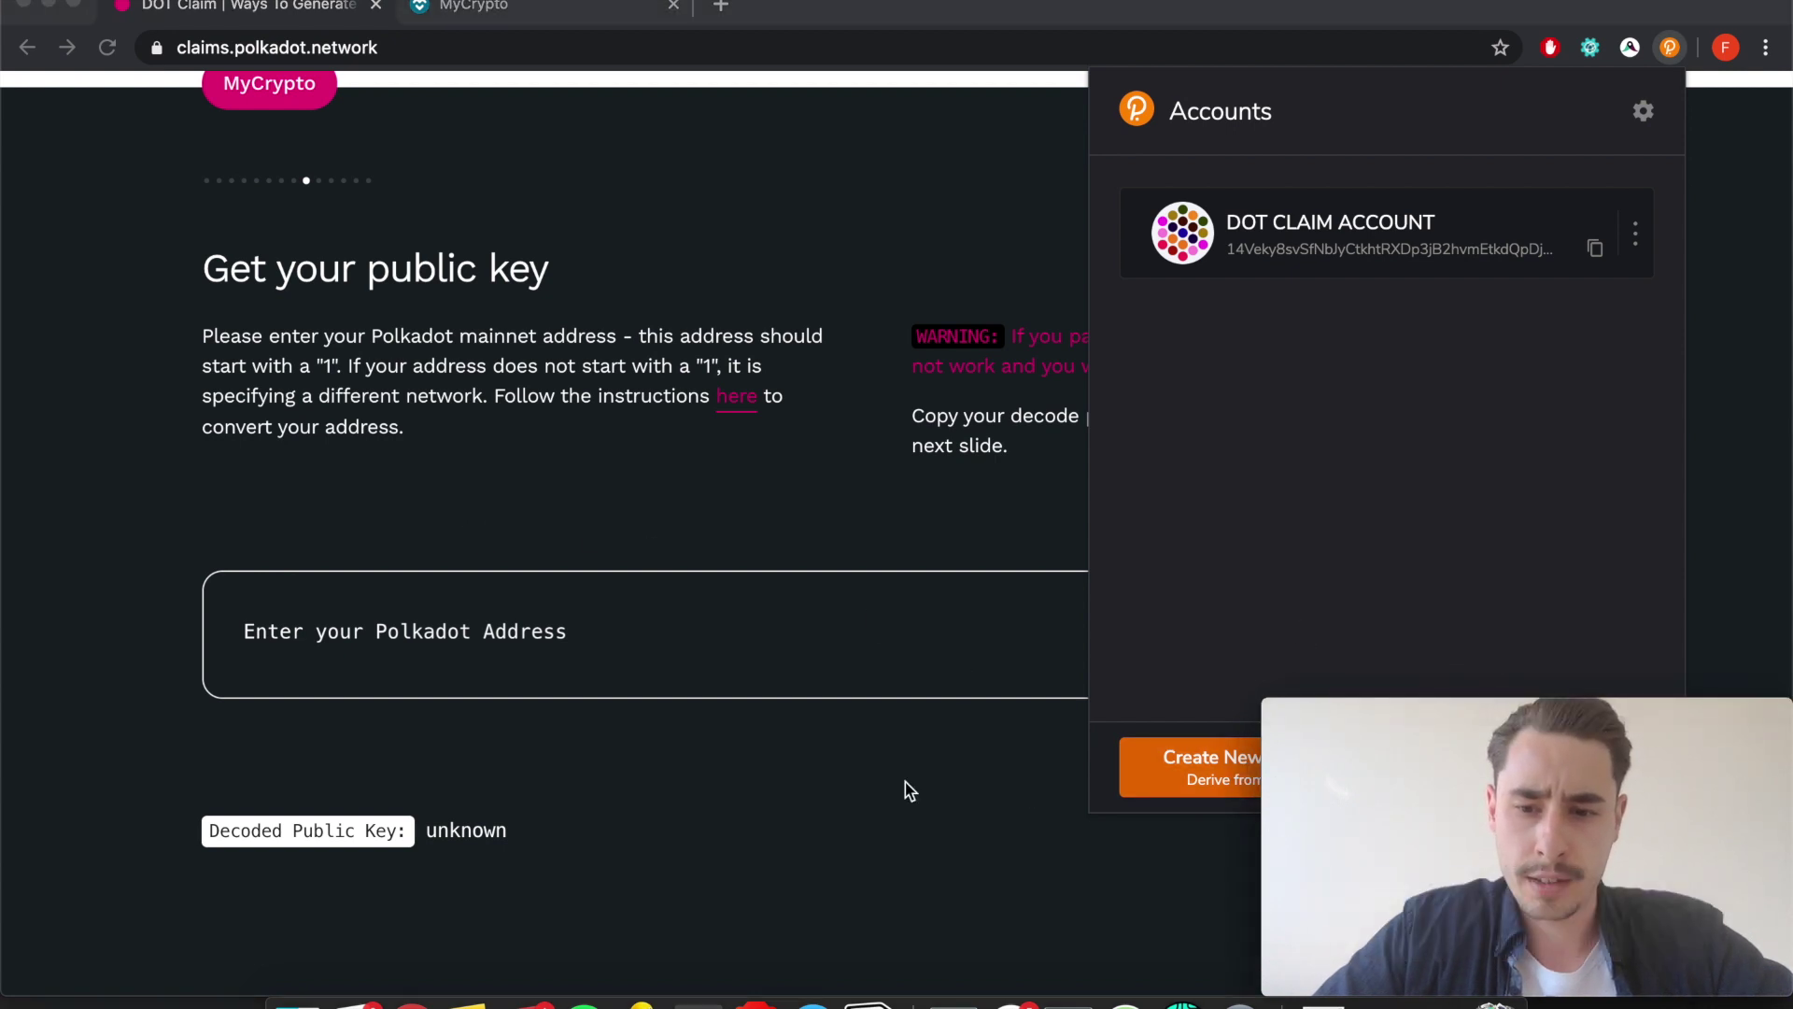
pyautogui.click(462, 635)
pyautogui.click(462, 635)
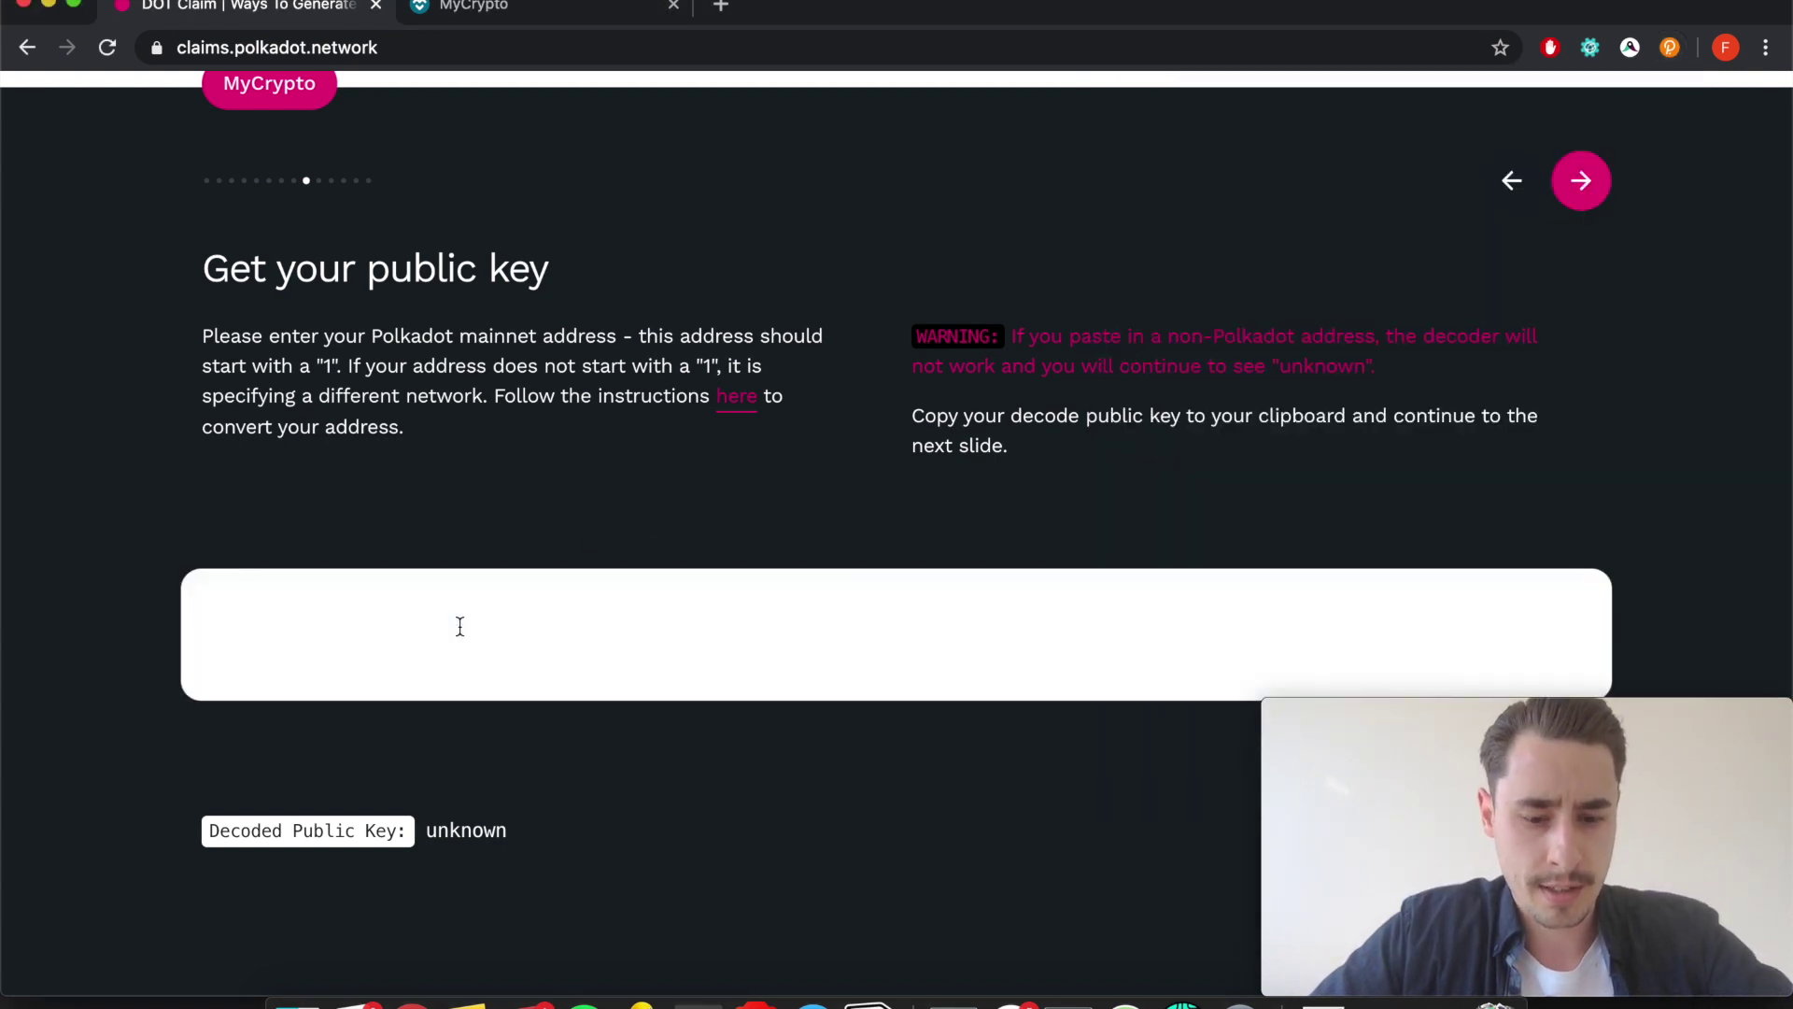
pyautogui.press('super+v')
pyautogui.scroll(-5, 460, 627)
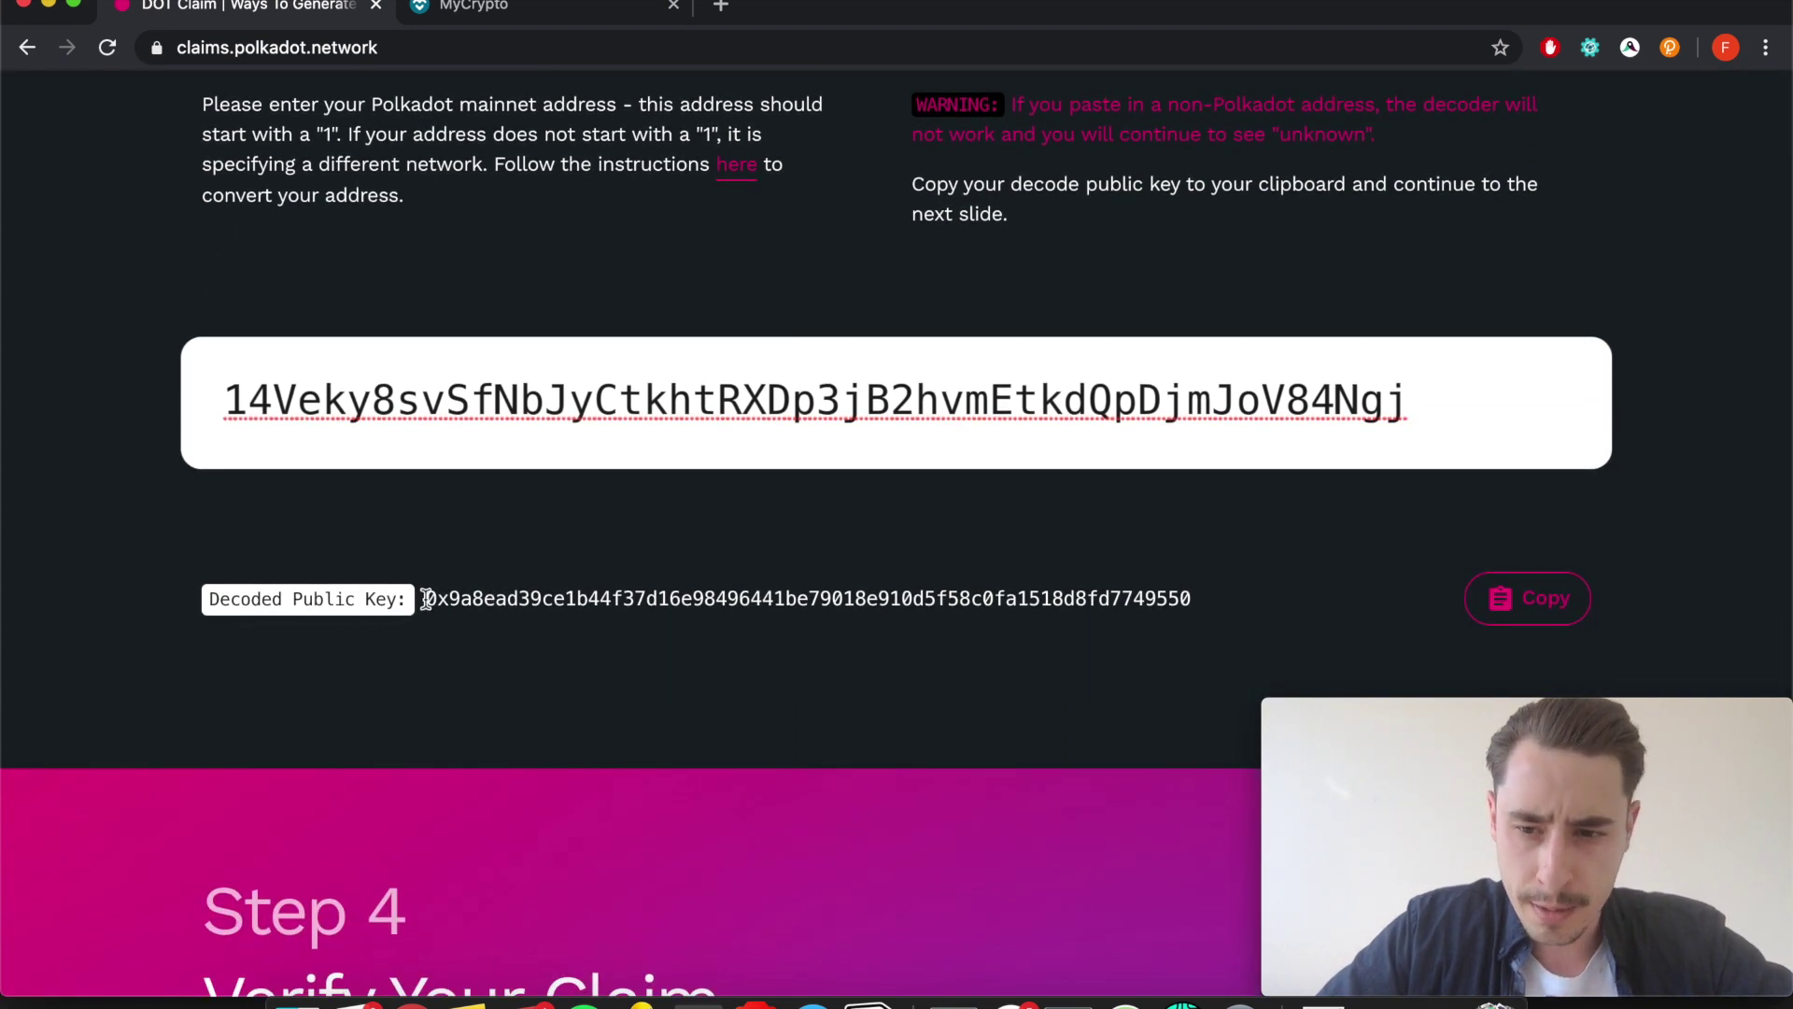
pyautogui.click(1543, 605)
# Paste the decoded public key into MyCrypto's _pubKey bytes32 input.
pyautogui.click(523, 6)
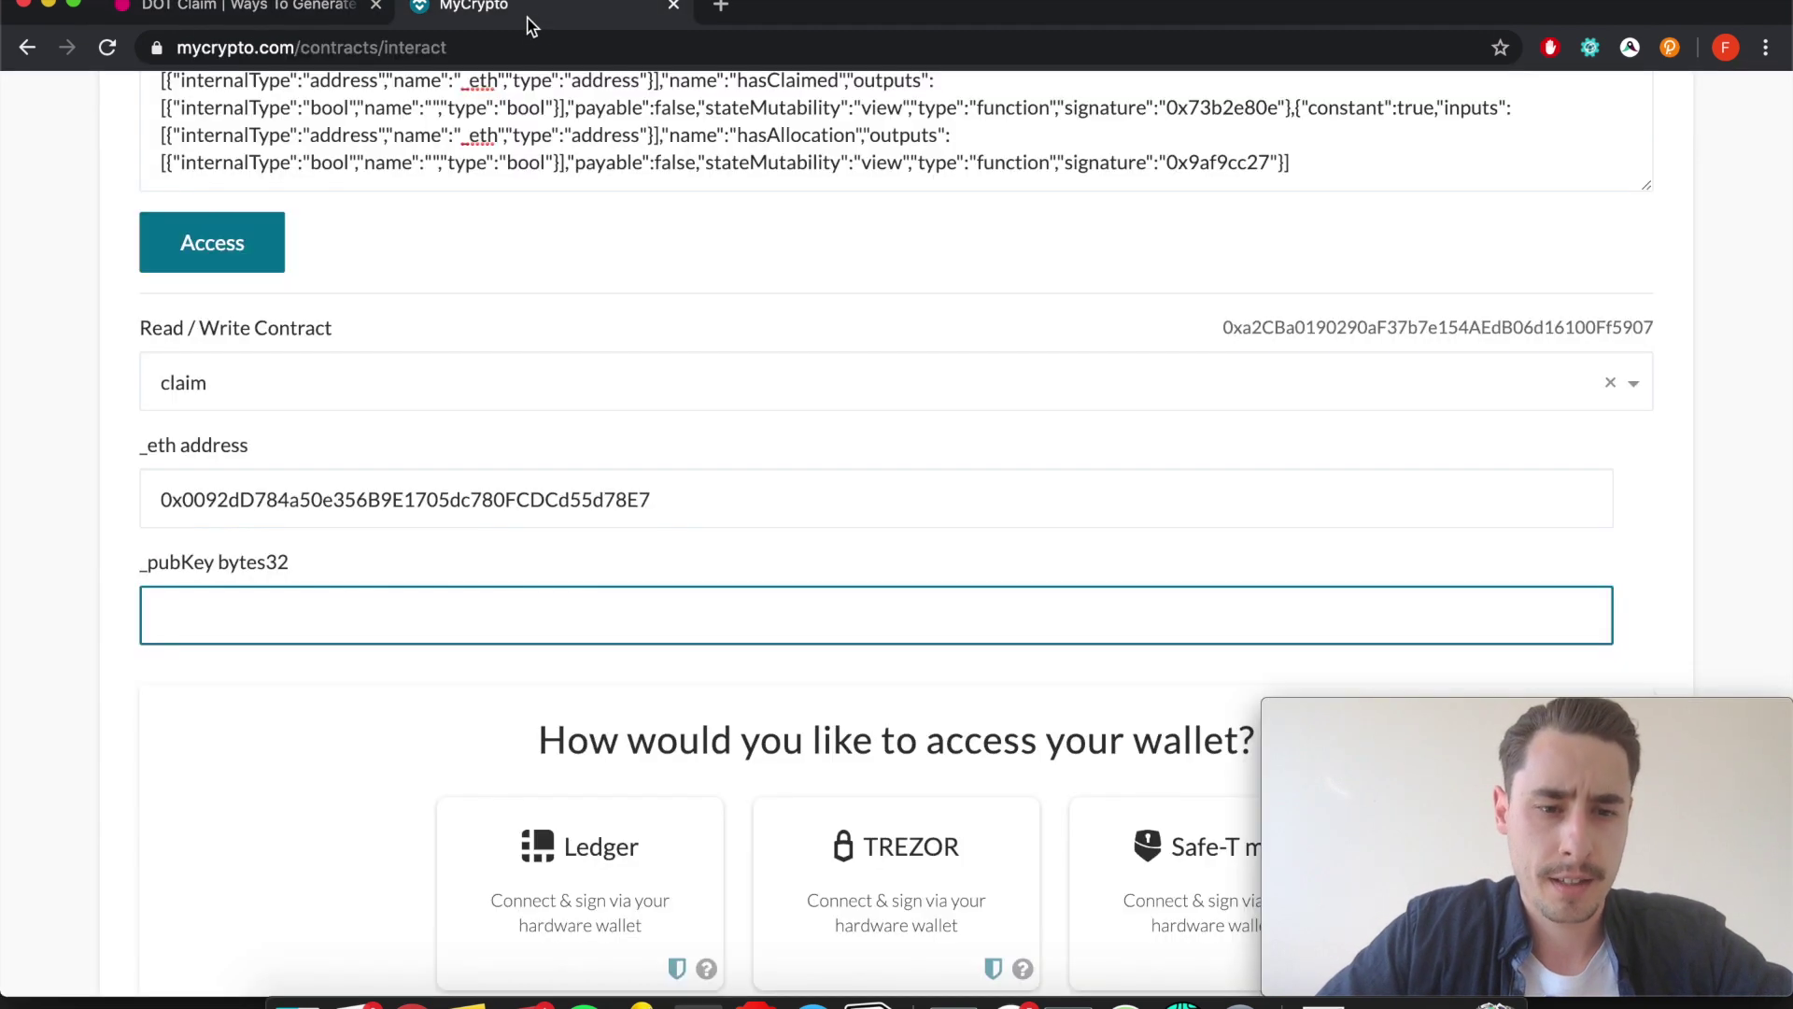
pyautogui.press('super+v')
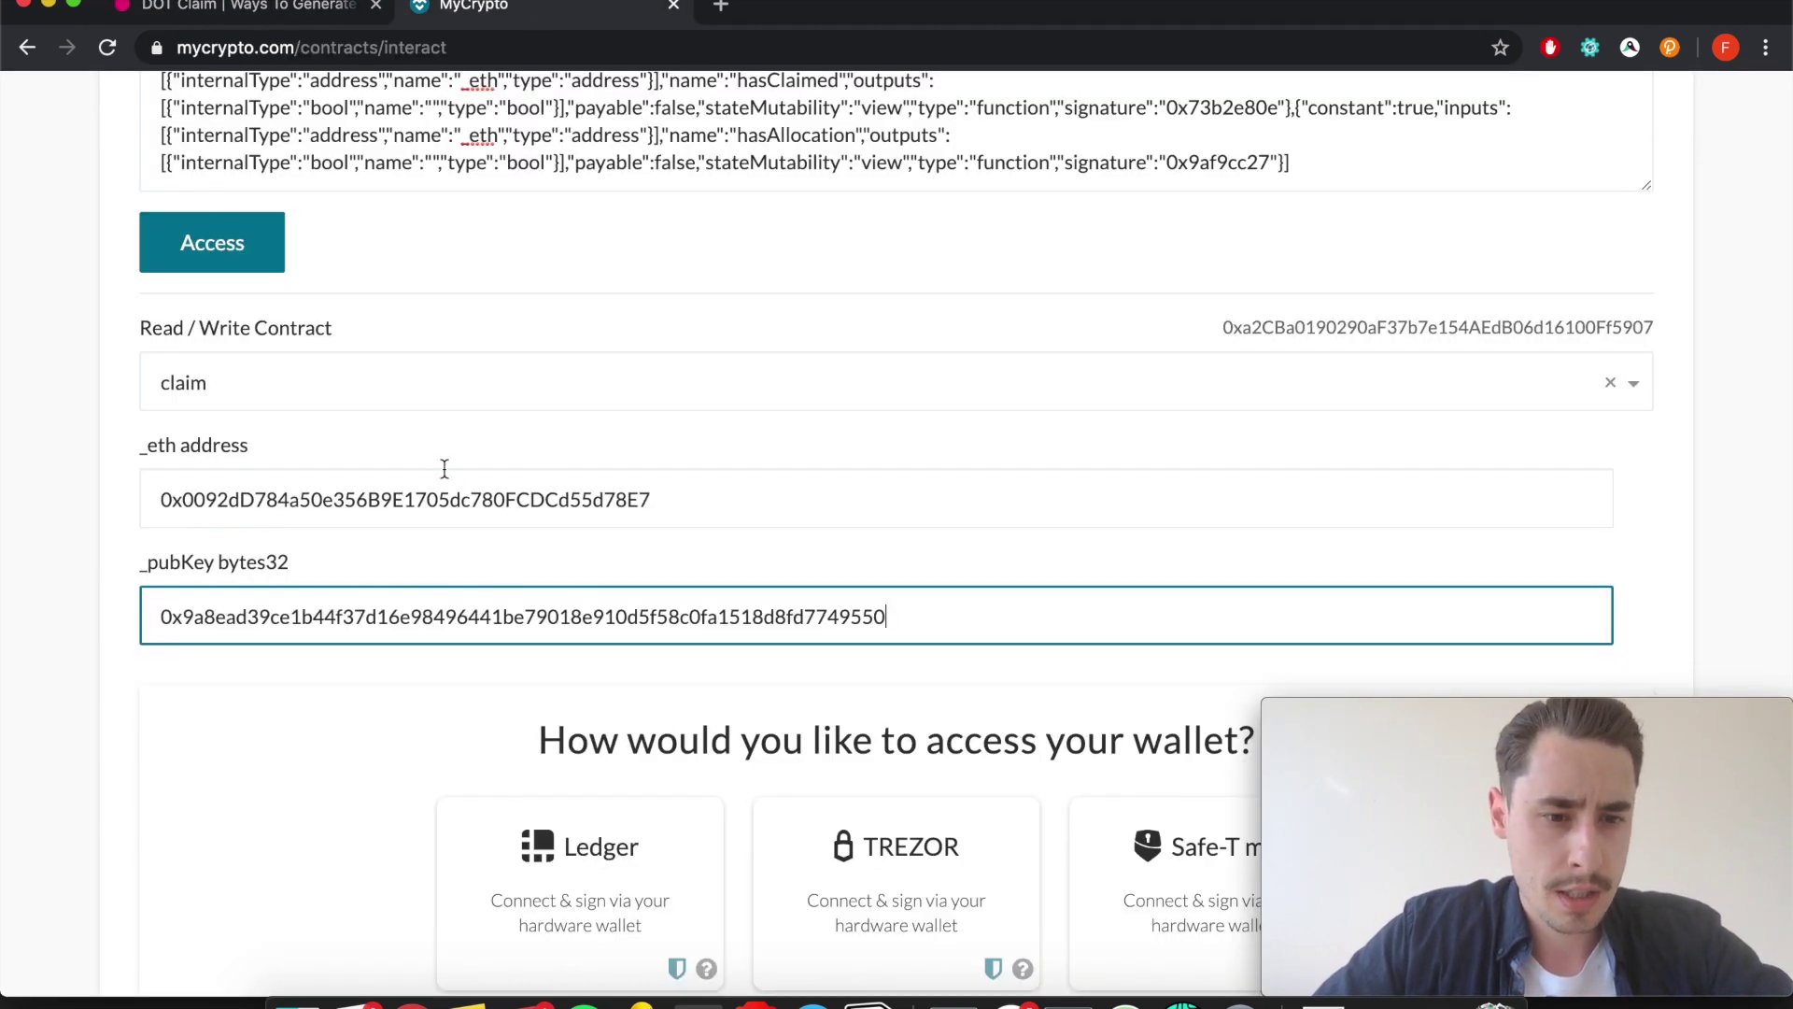
pyautogui.scroll(-1, 473, 728)
pyautogui.scroll(-1, 472, 728)
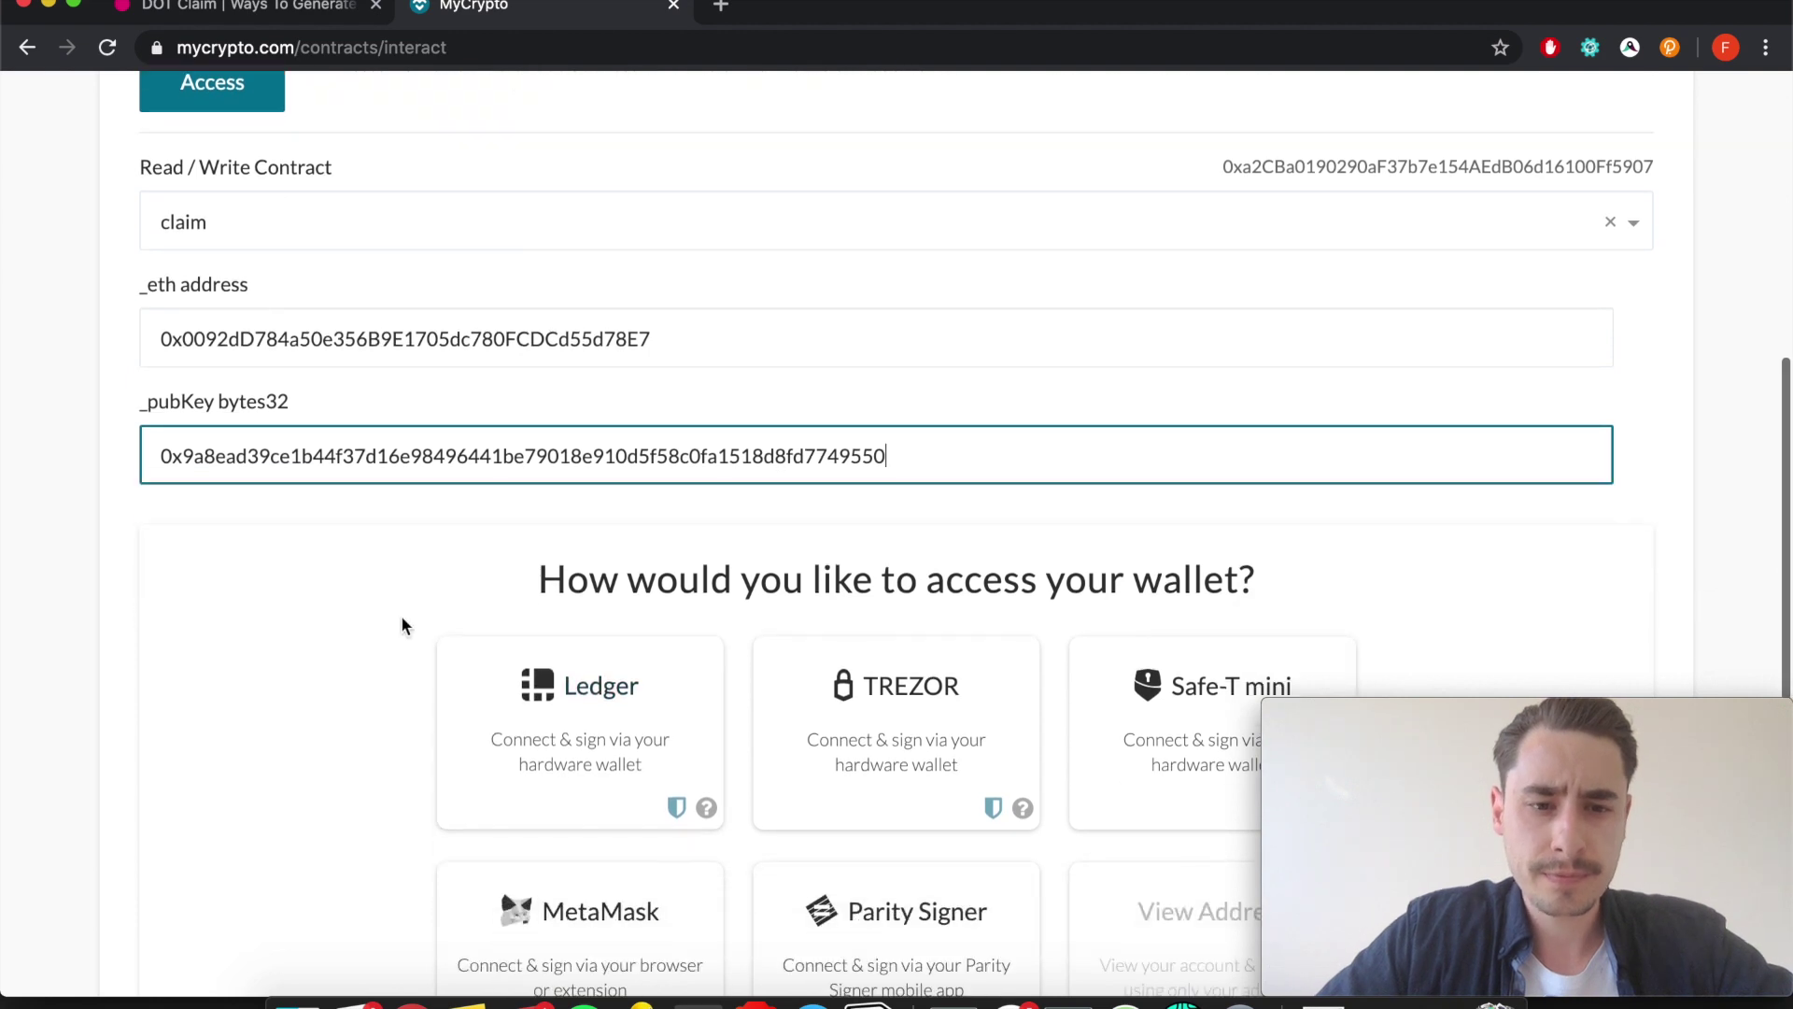
pyautogui.scroll(-1, 401, 624)
# Advance the claims guide to the Sending the transaction 1/3 slide.
pyautogui.click(242, 15)
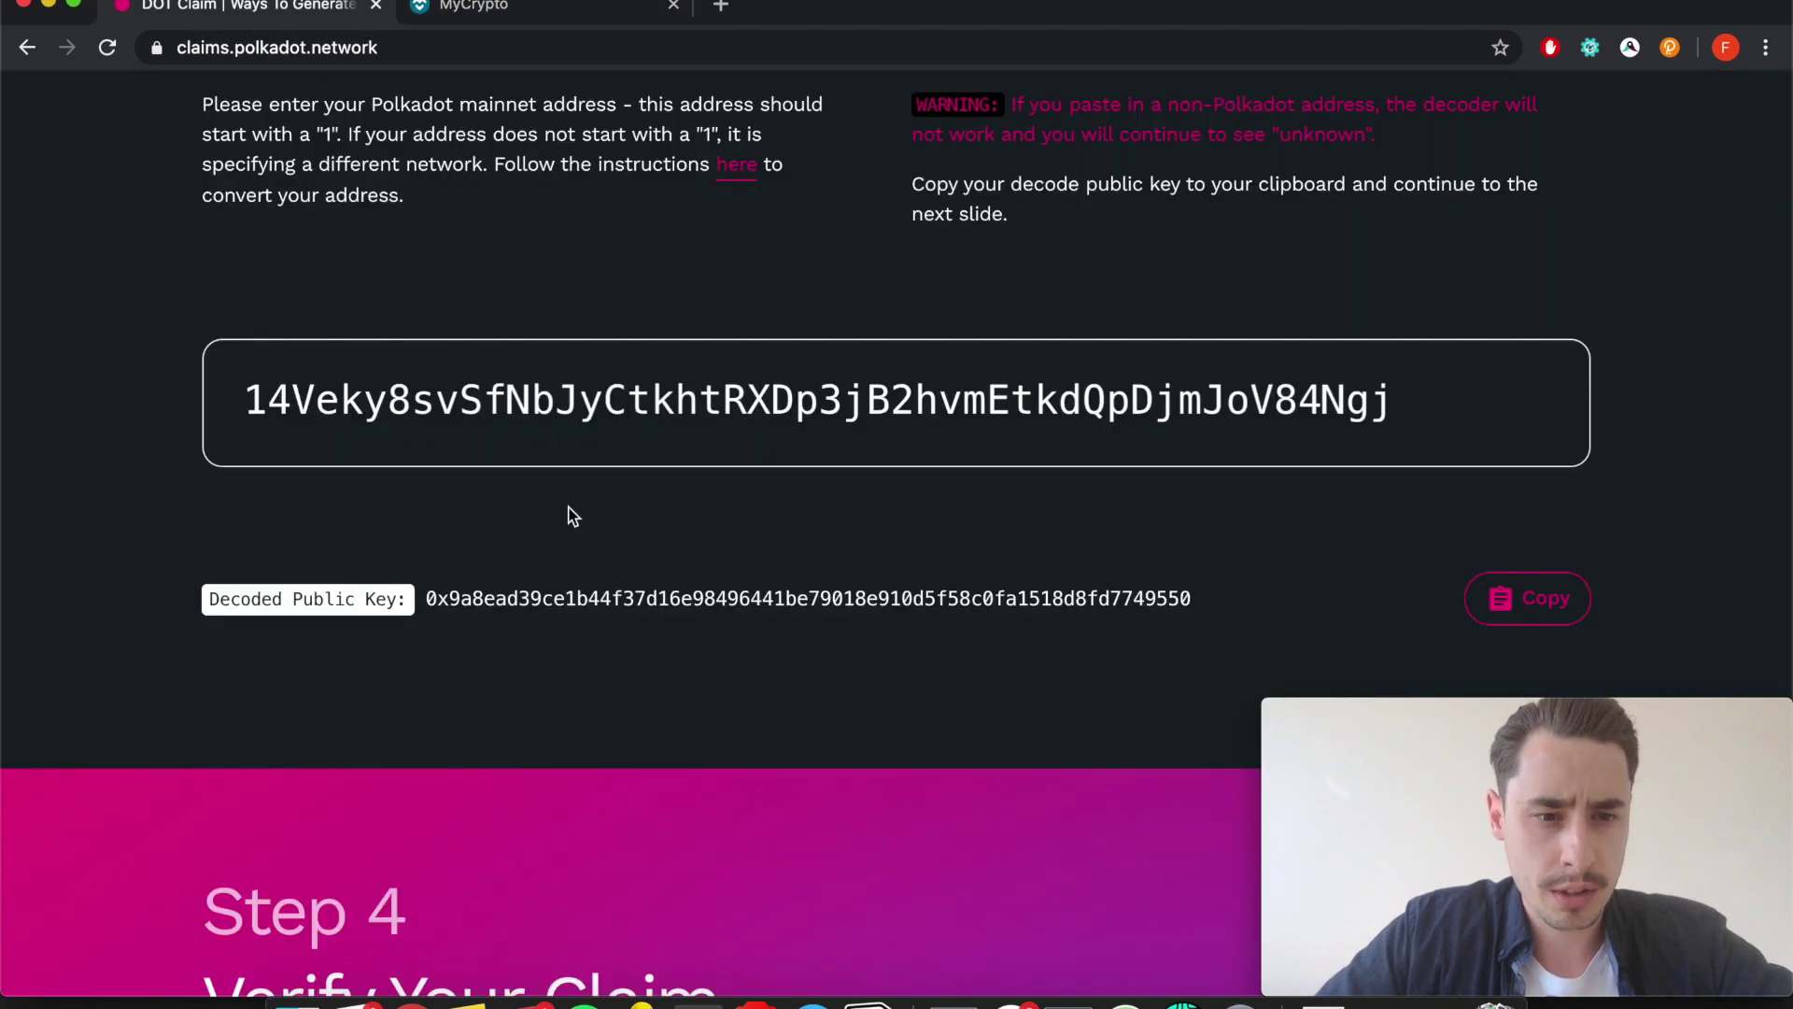
pyautogui.scroll(3, 564, 512)
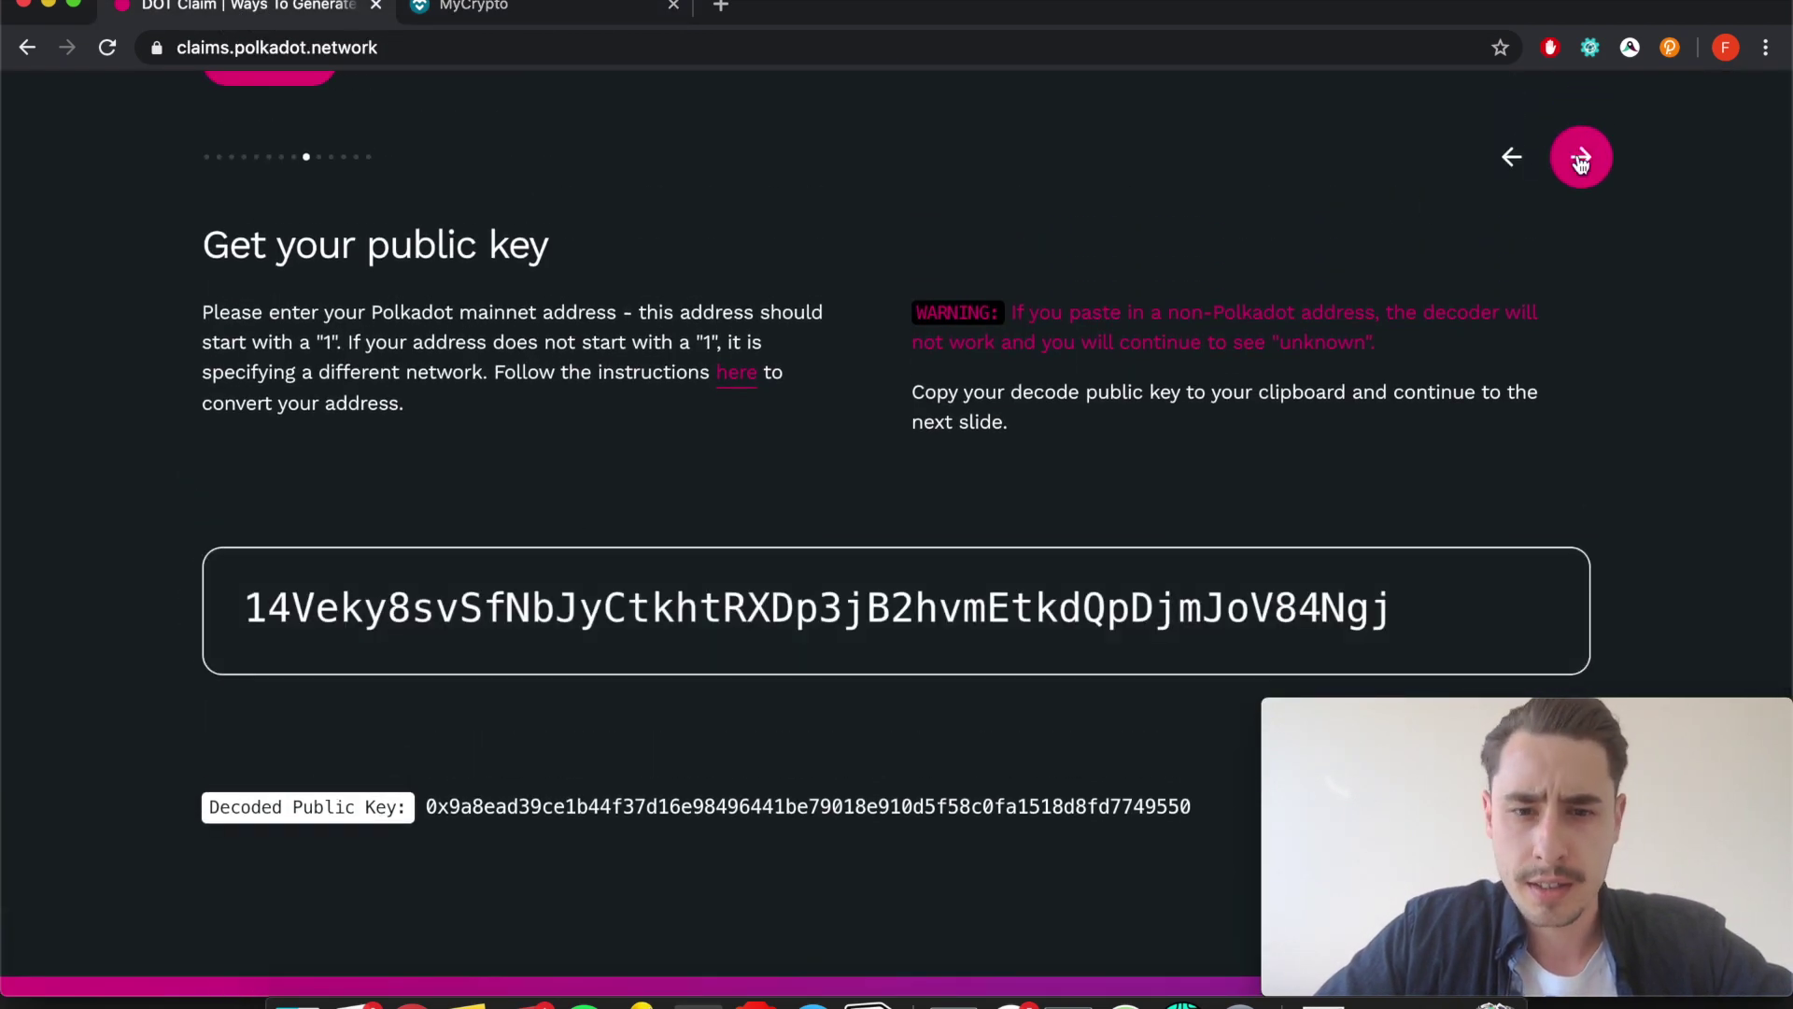
pyautogui.click(1581, 157)
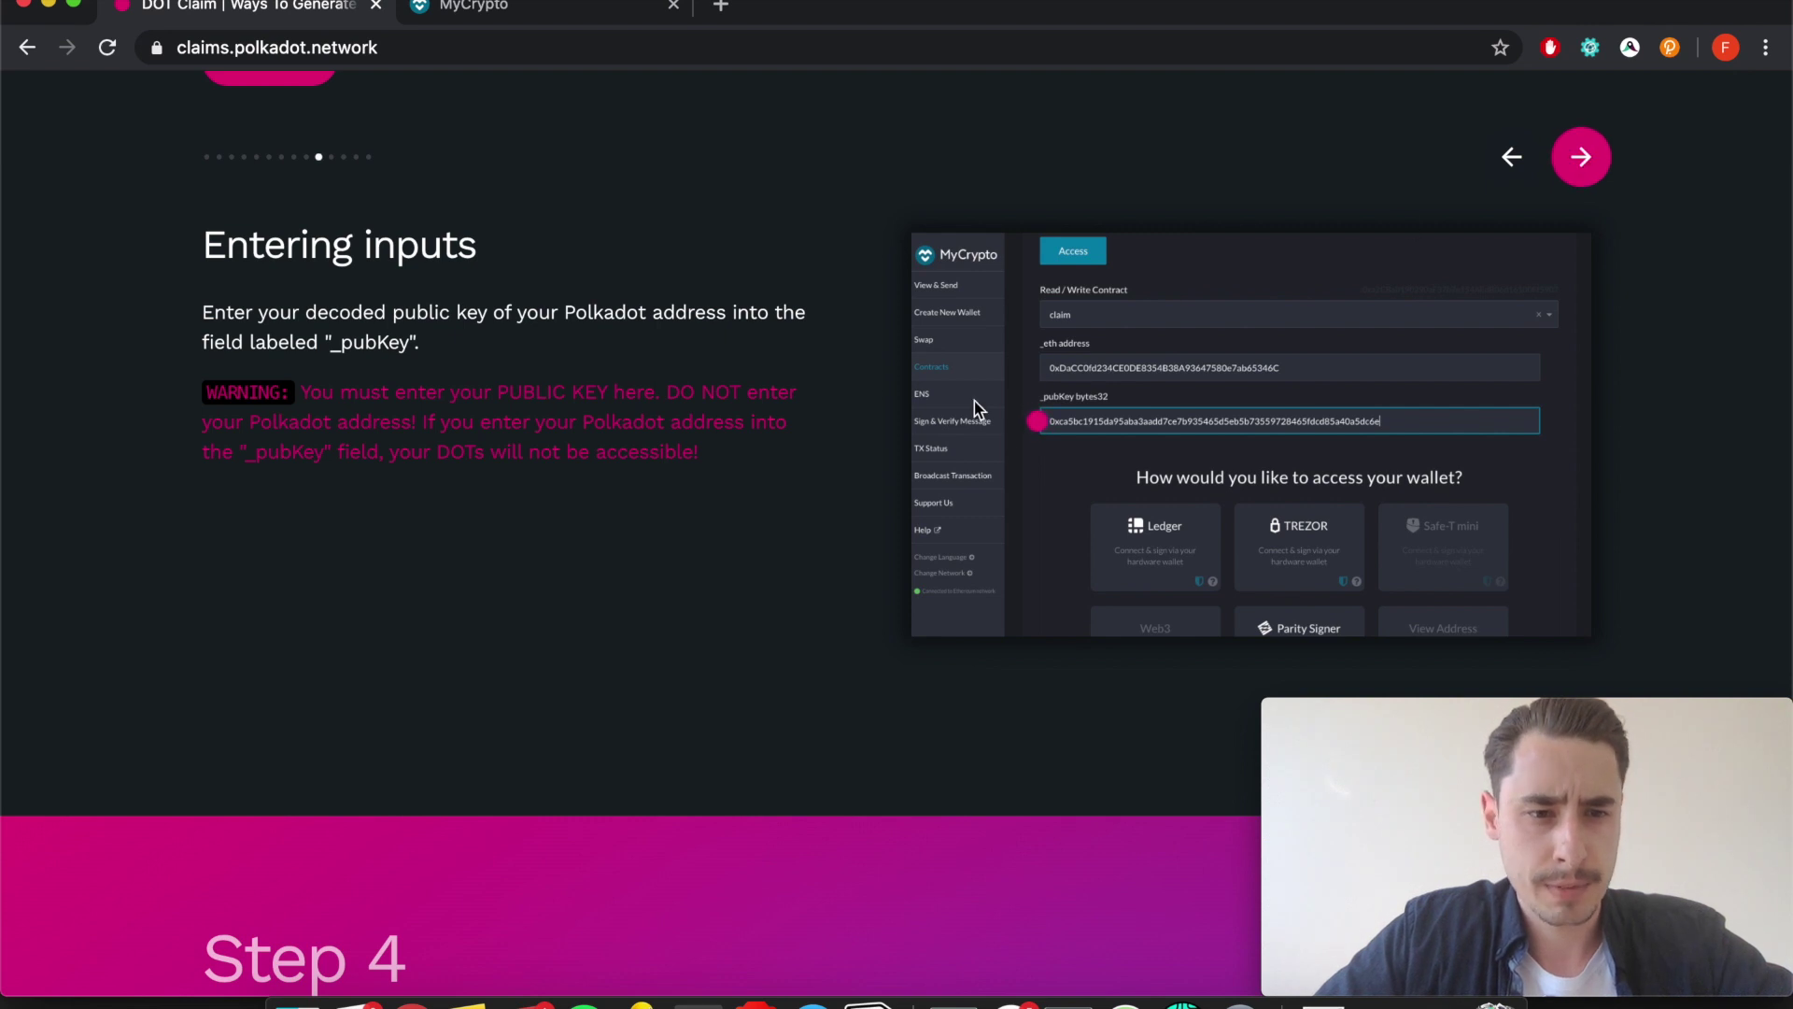
pyautogui.click(1585, 171)
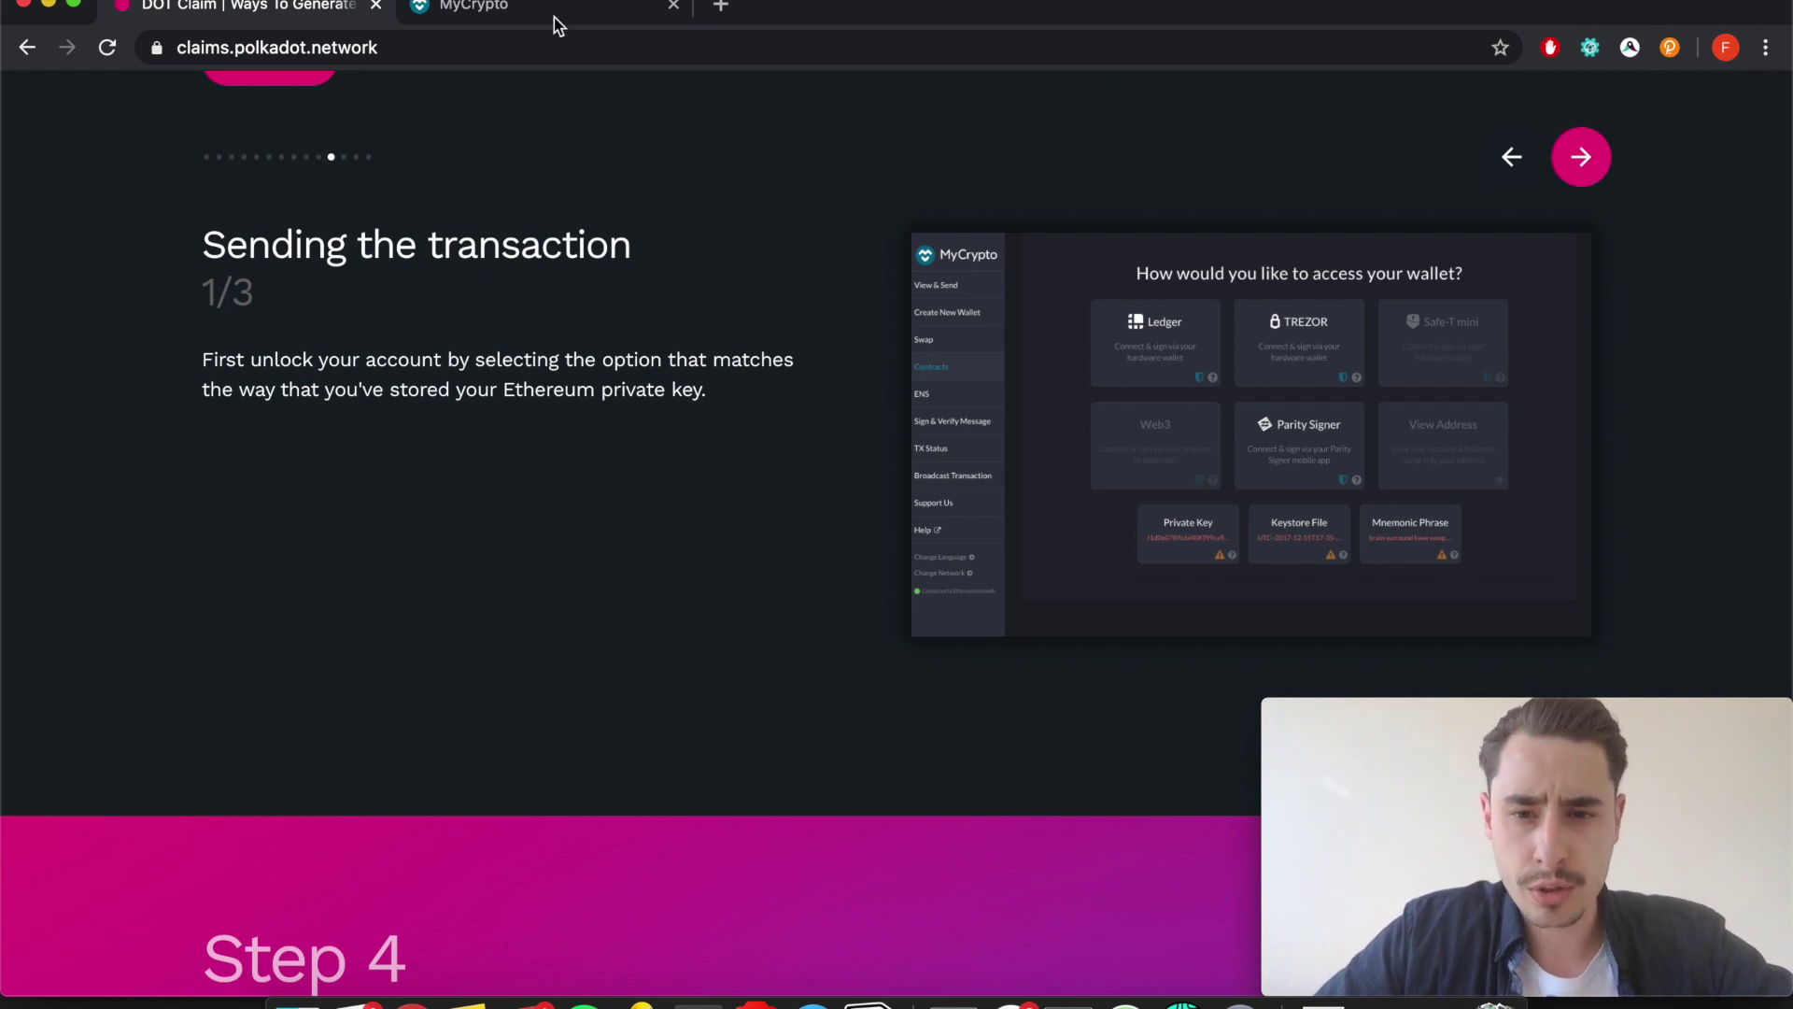
# Pick MetaMask as the wallet access method and connect to it.
pyautogui.click(495, 11)
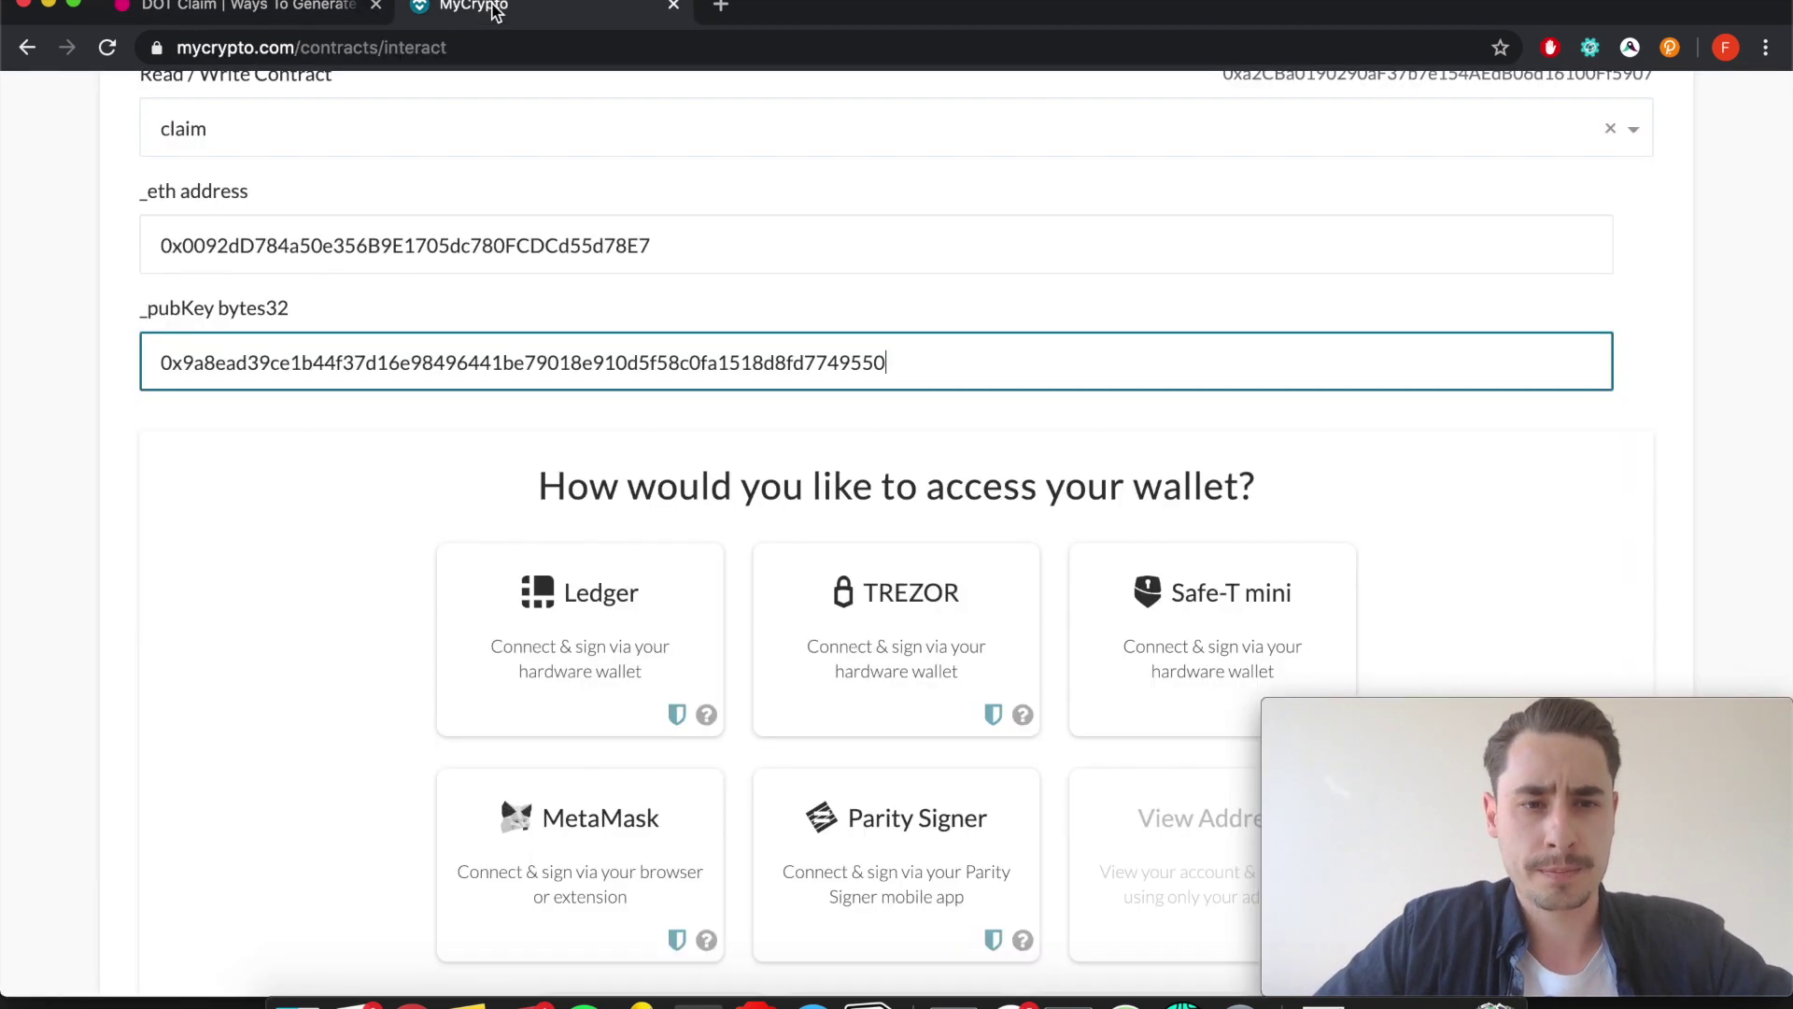
pyautogui.scroll(-2, 490, 336)
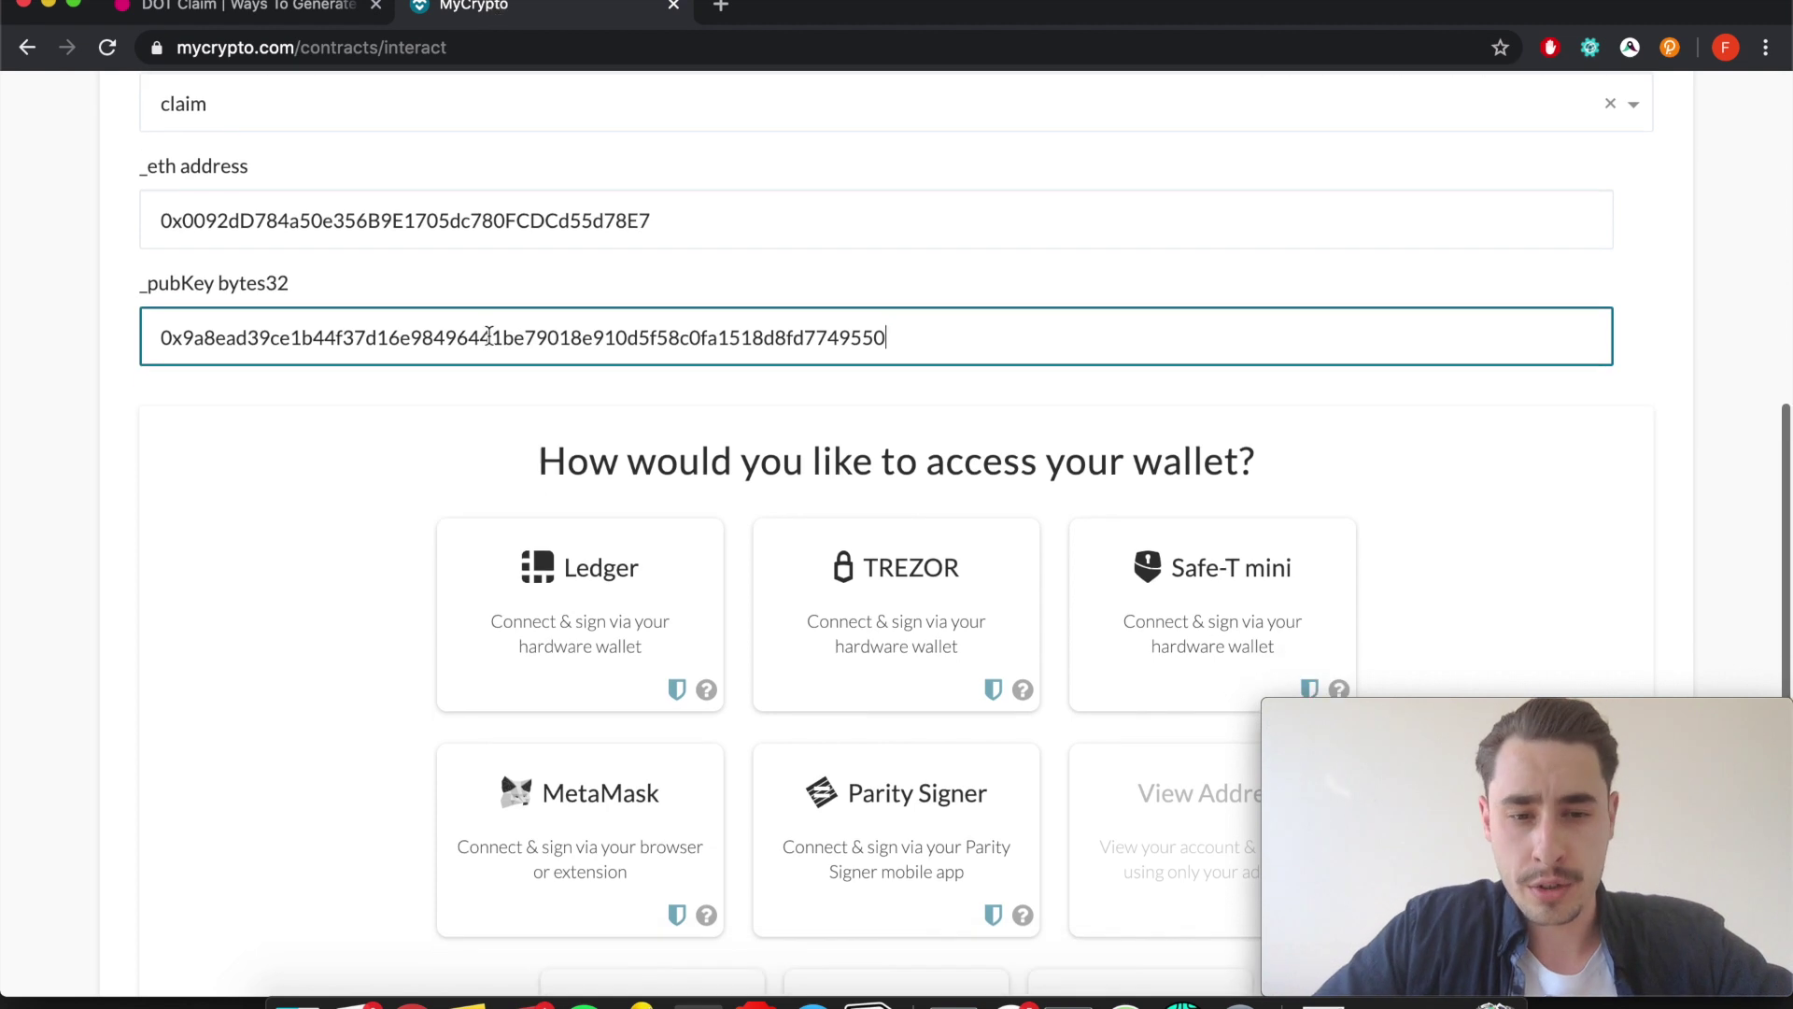
pyautogui.scroll(-2, 472, 540)
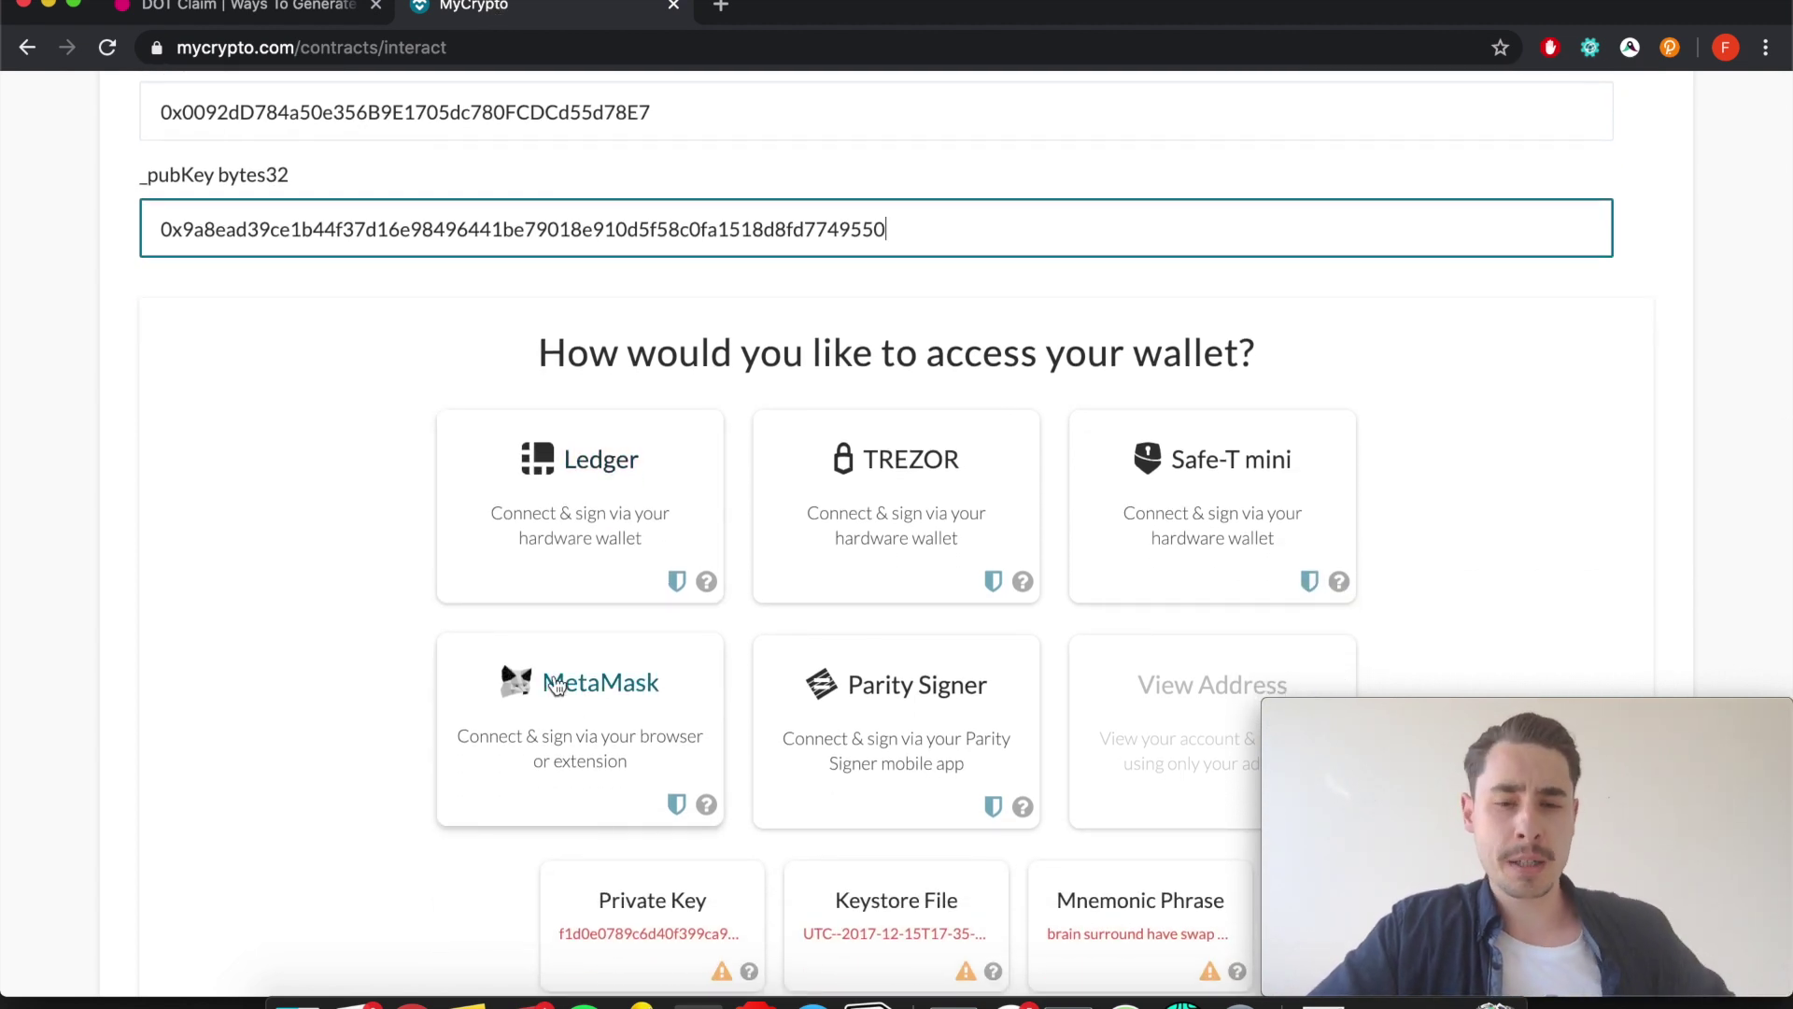
pyautogui.click(558, 684)
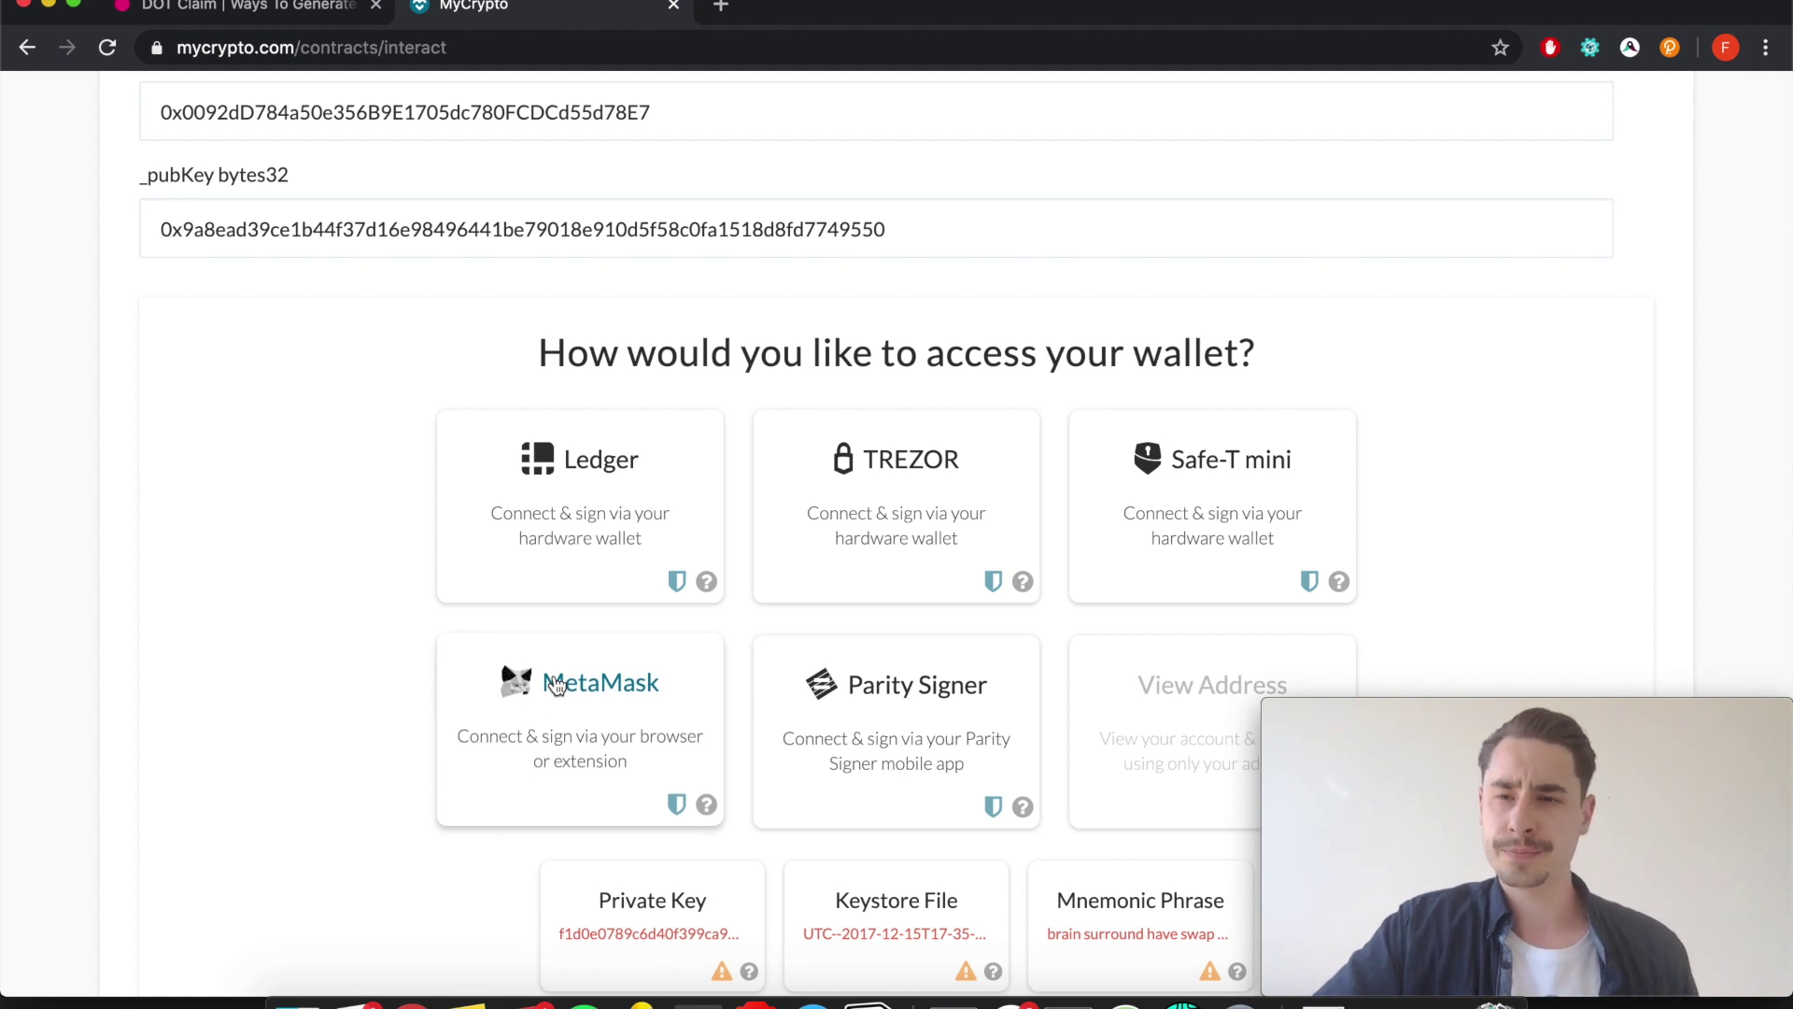
pyautogui.click(557, 684)
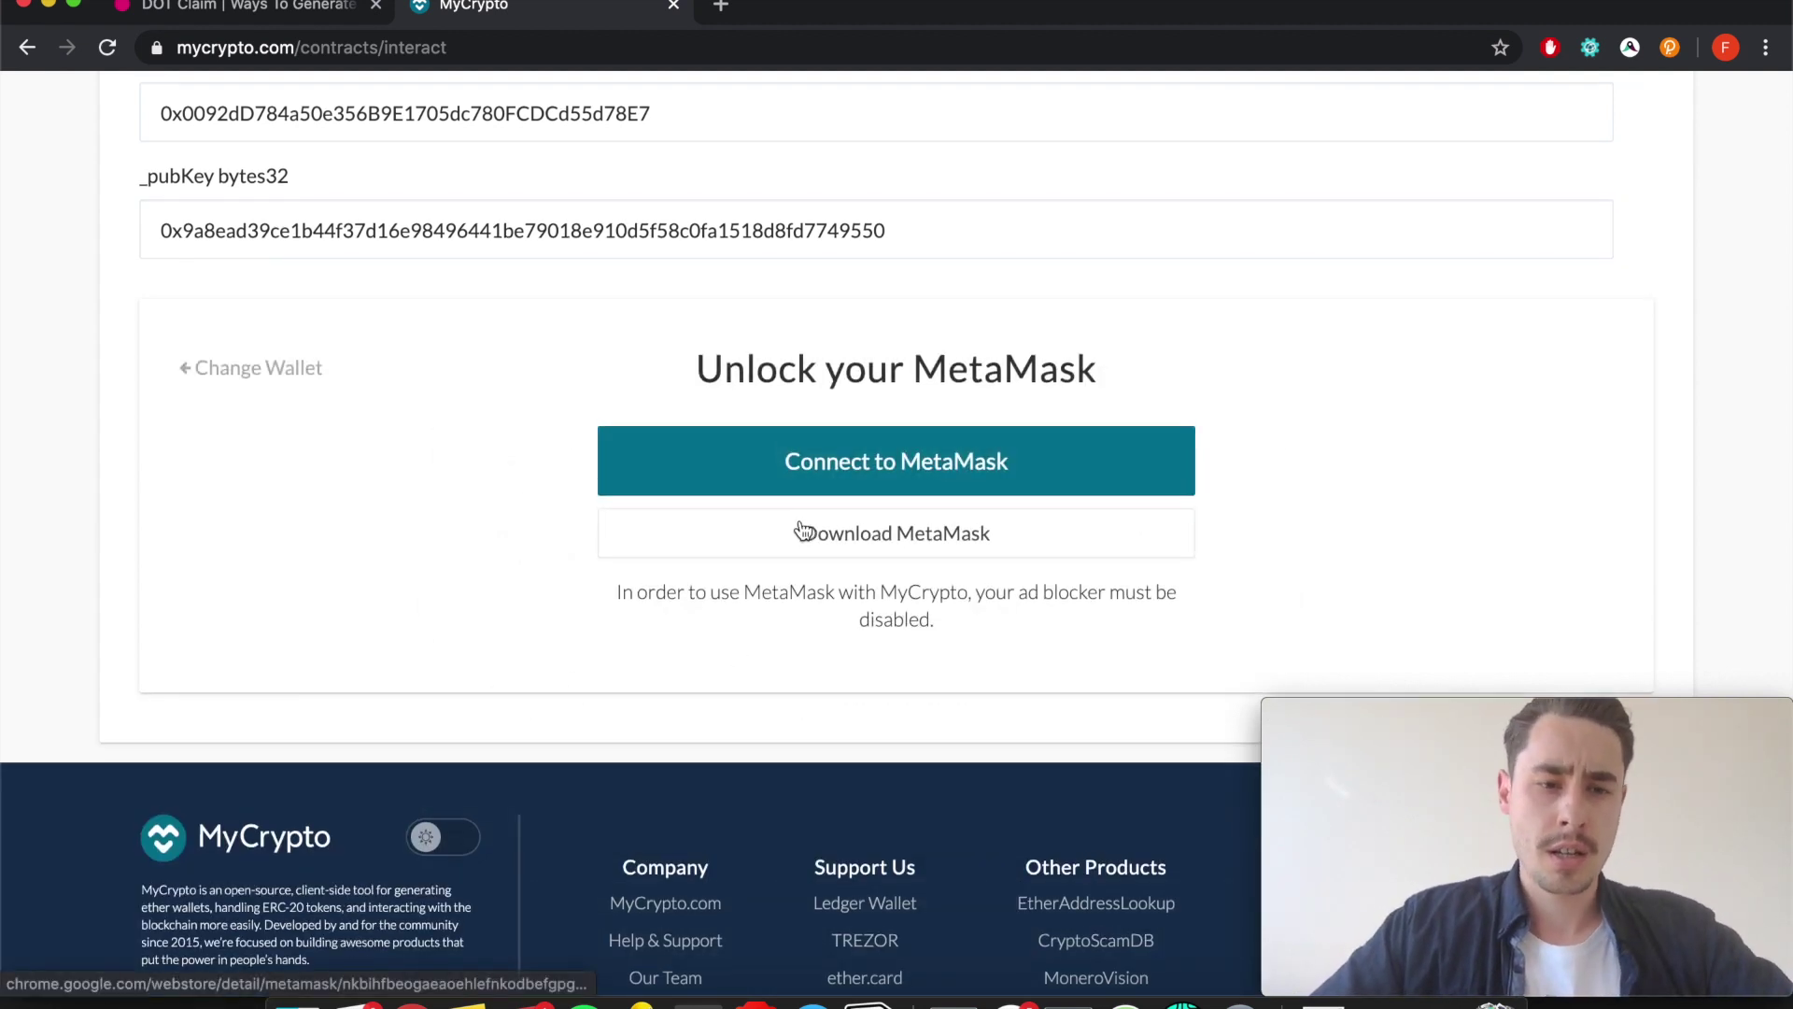
pyautogui.scroll(1, 800, 530)
pyautogui.click(719, 508)
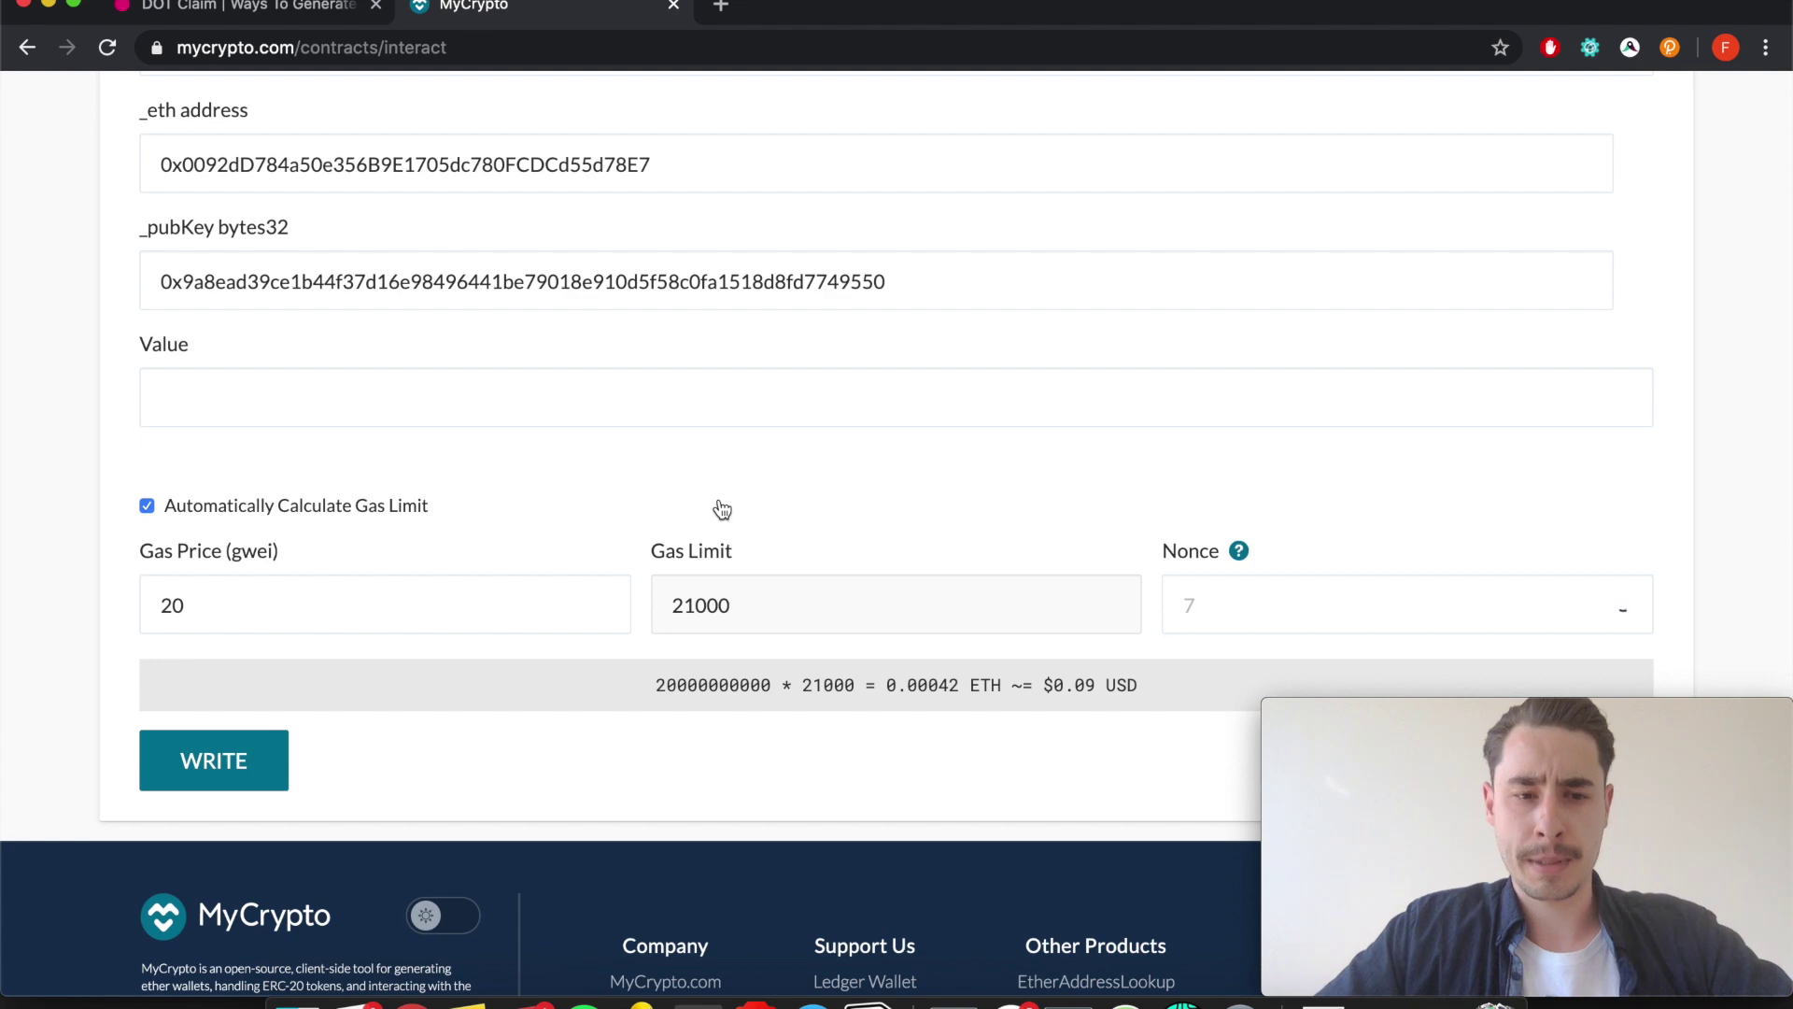
# Select MetaMask again to reveal transaction fields: 20 gwei gas price, 21000 gas limit, nonce 71.
pyautogui.scroll(-3, 722, 509)
pyautogui.scroll(-5, 722, 509)
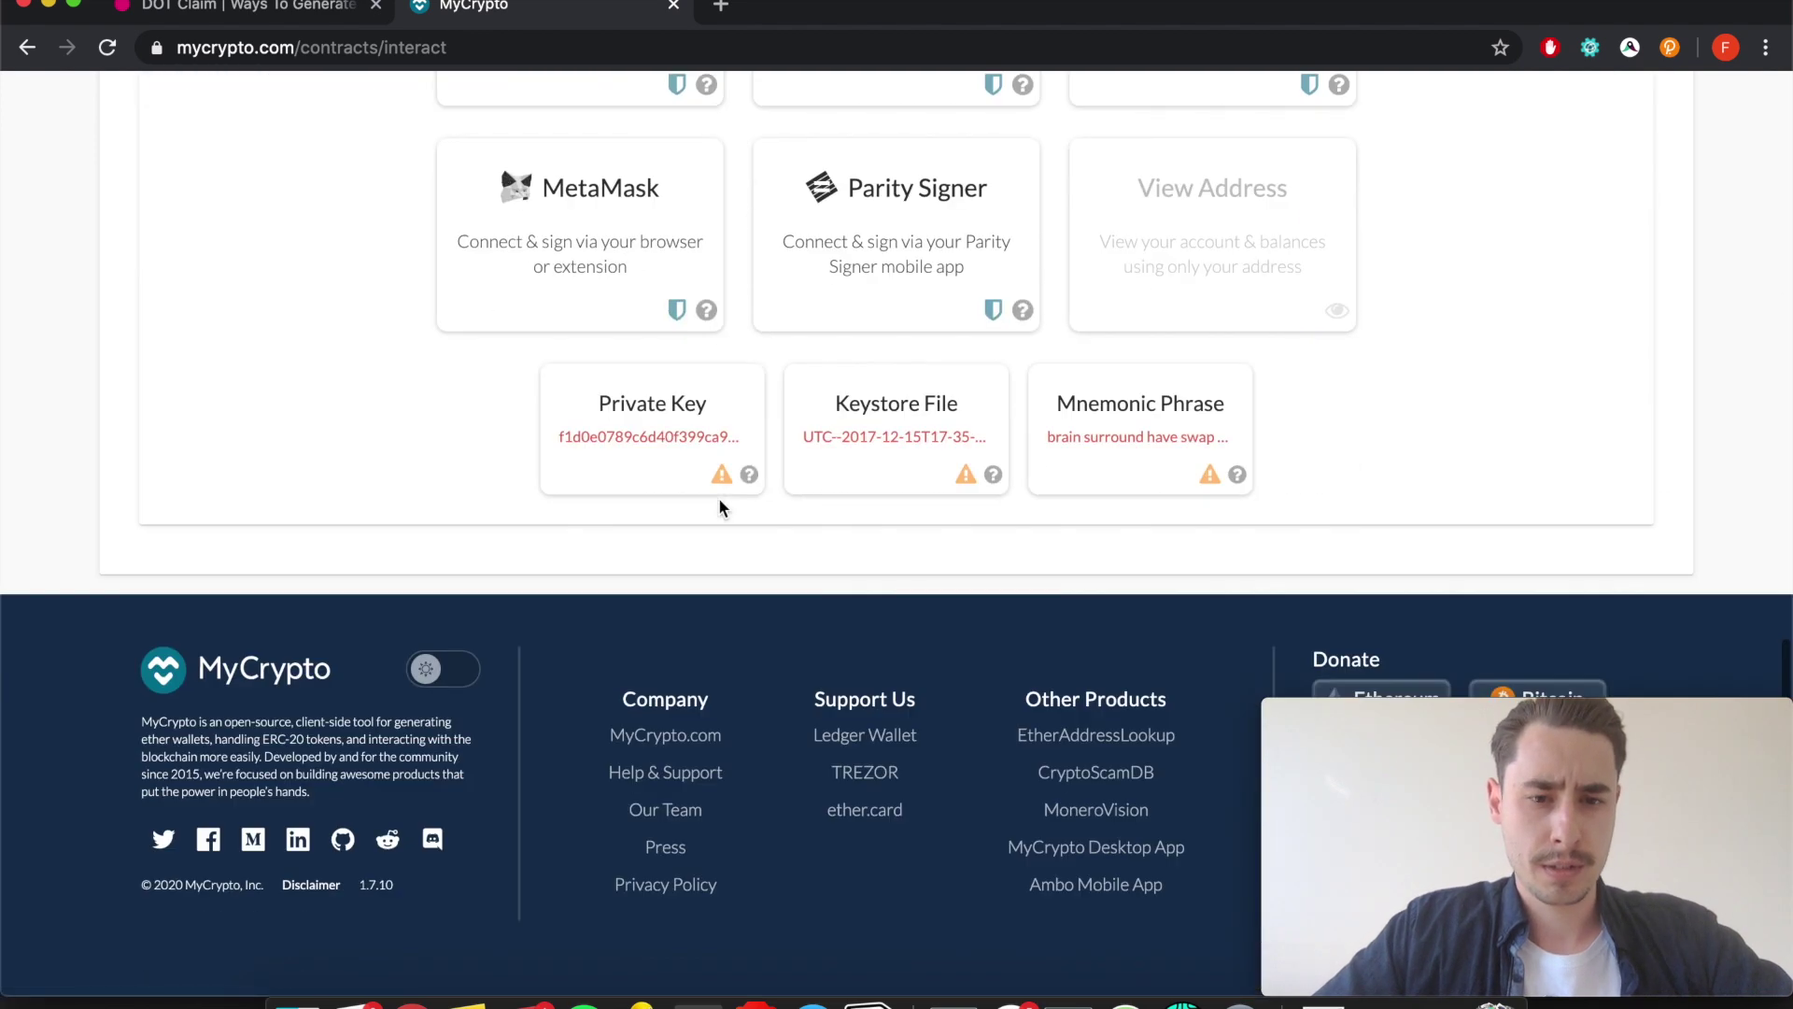
pyautogui.scroll(10, 719, 508)
pyautogui.scroll(4, 719, 504)
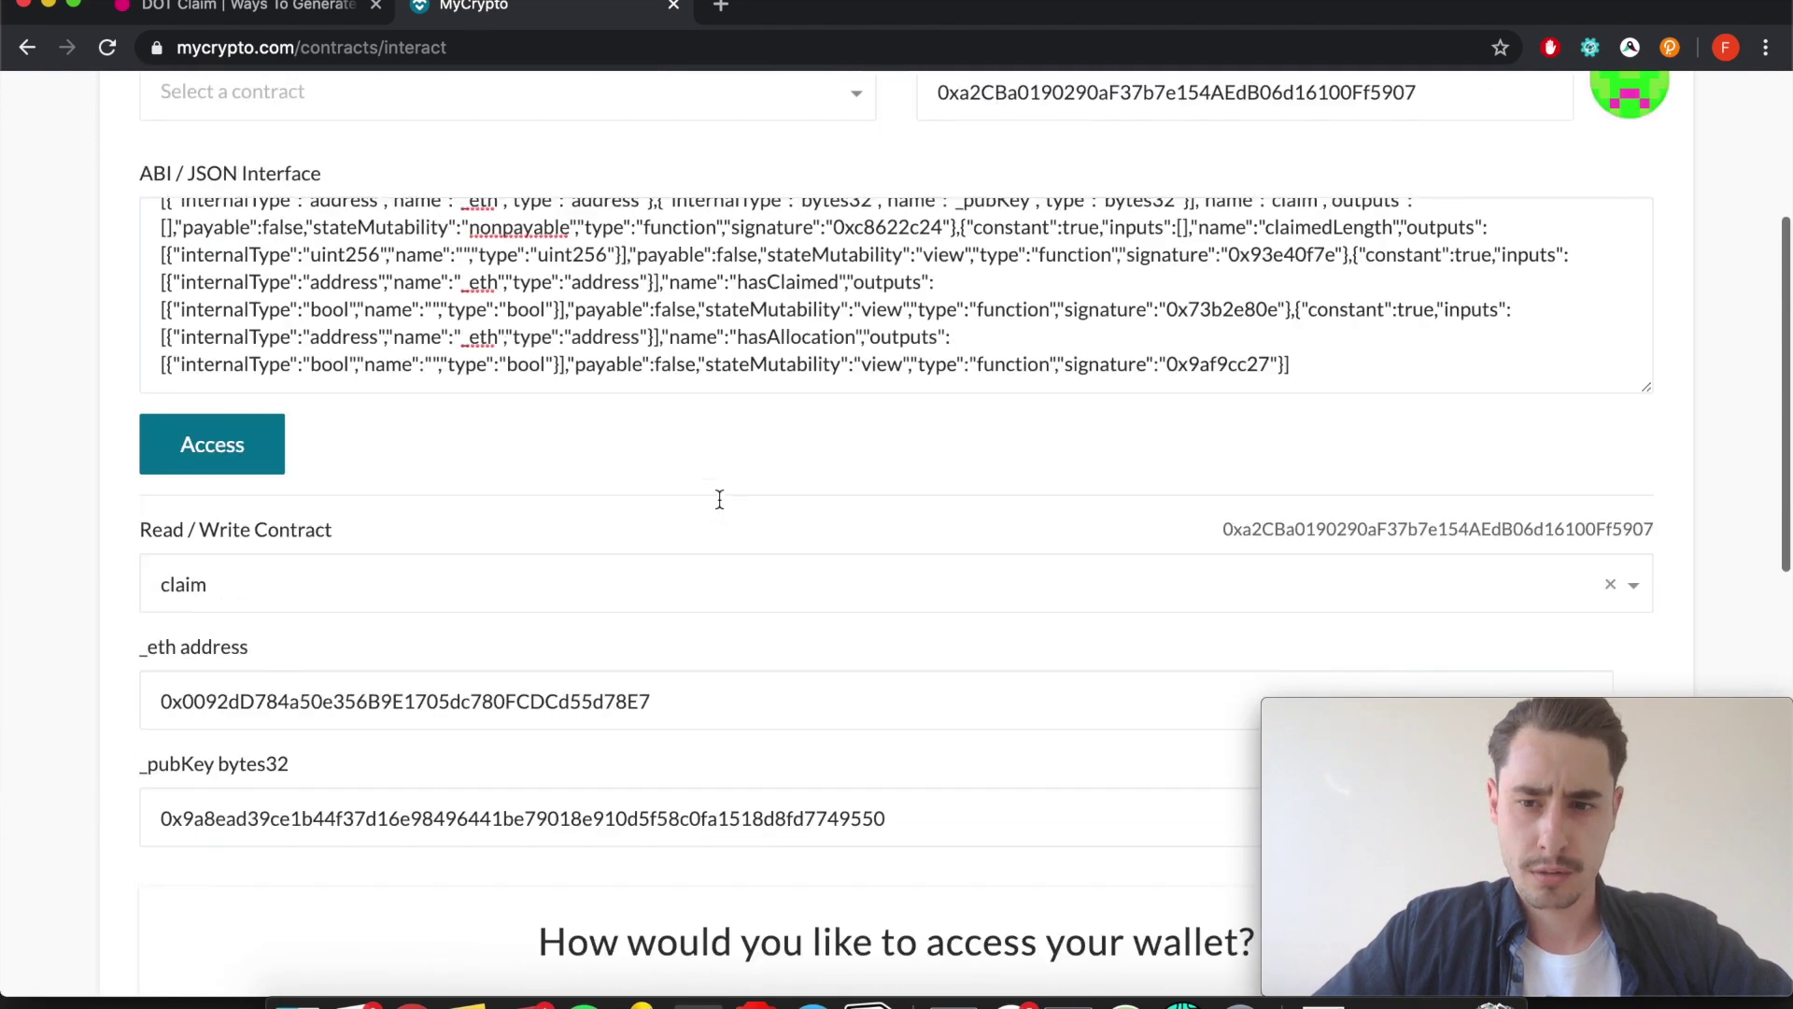
pyautogui.scroll(-11, 720, 500)
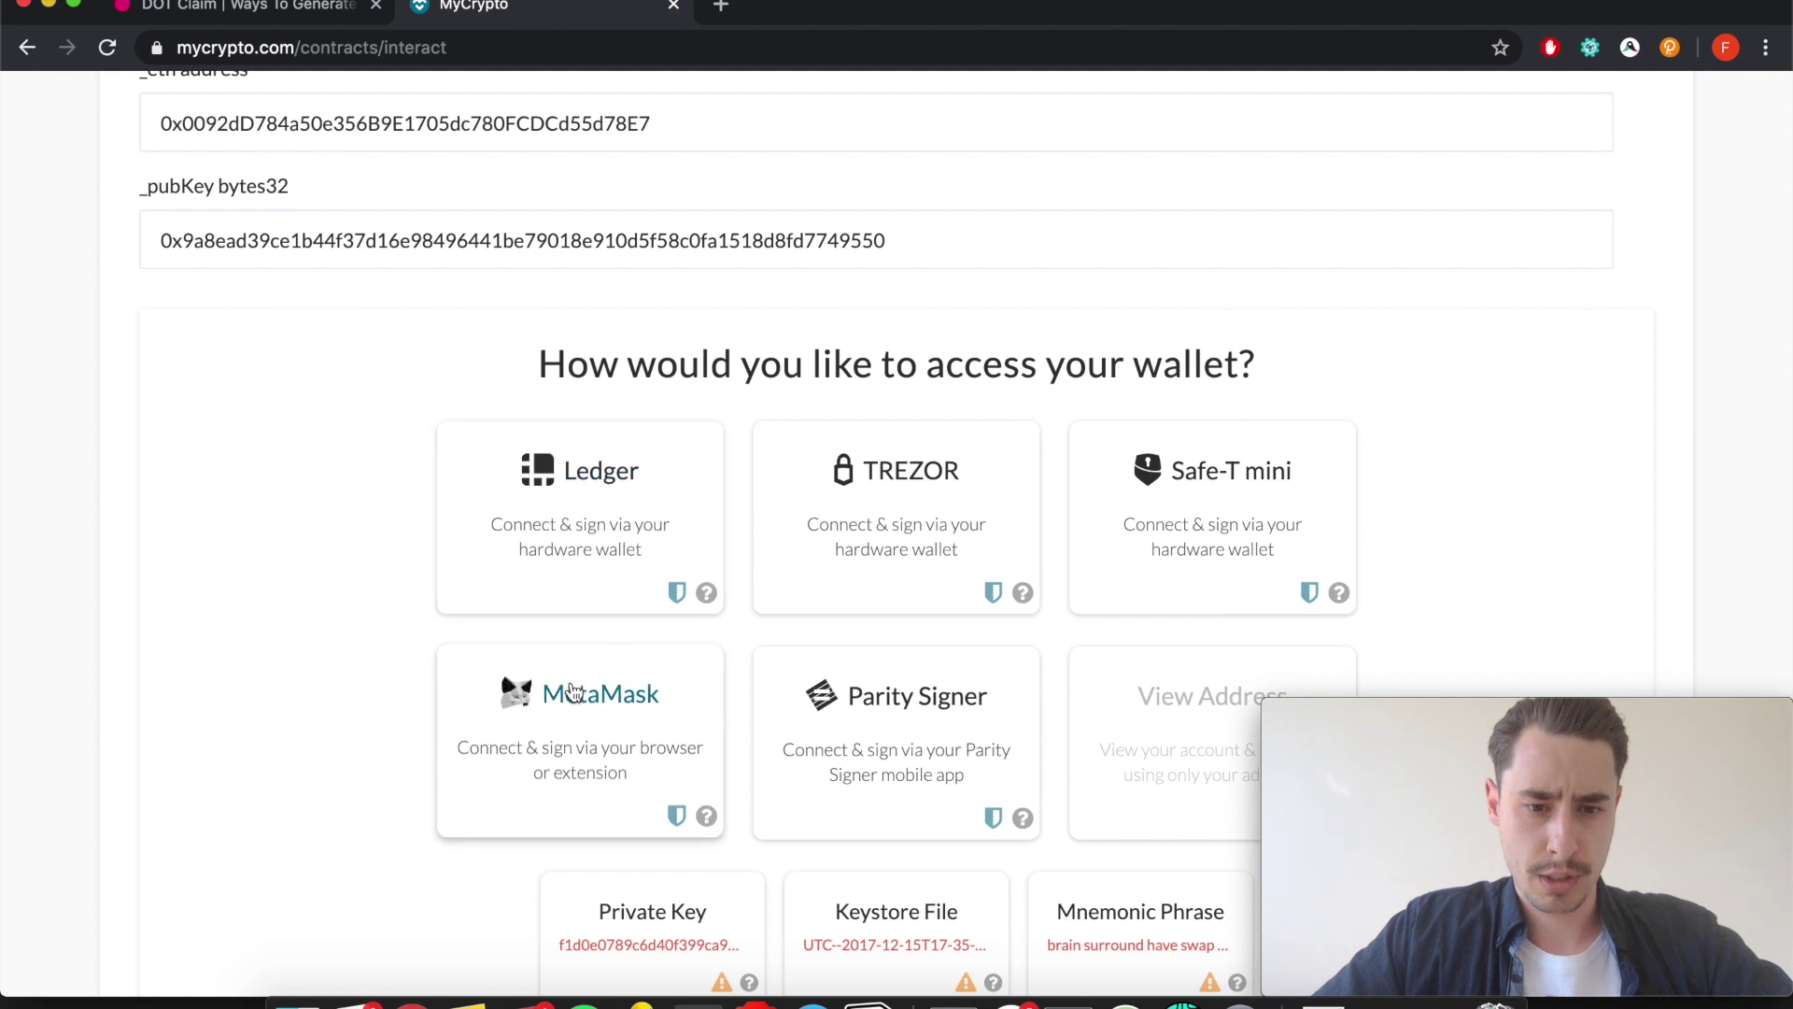
pyautogui.click(587, 682)
pyautogui.scroll(-2, 573, 691)
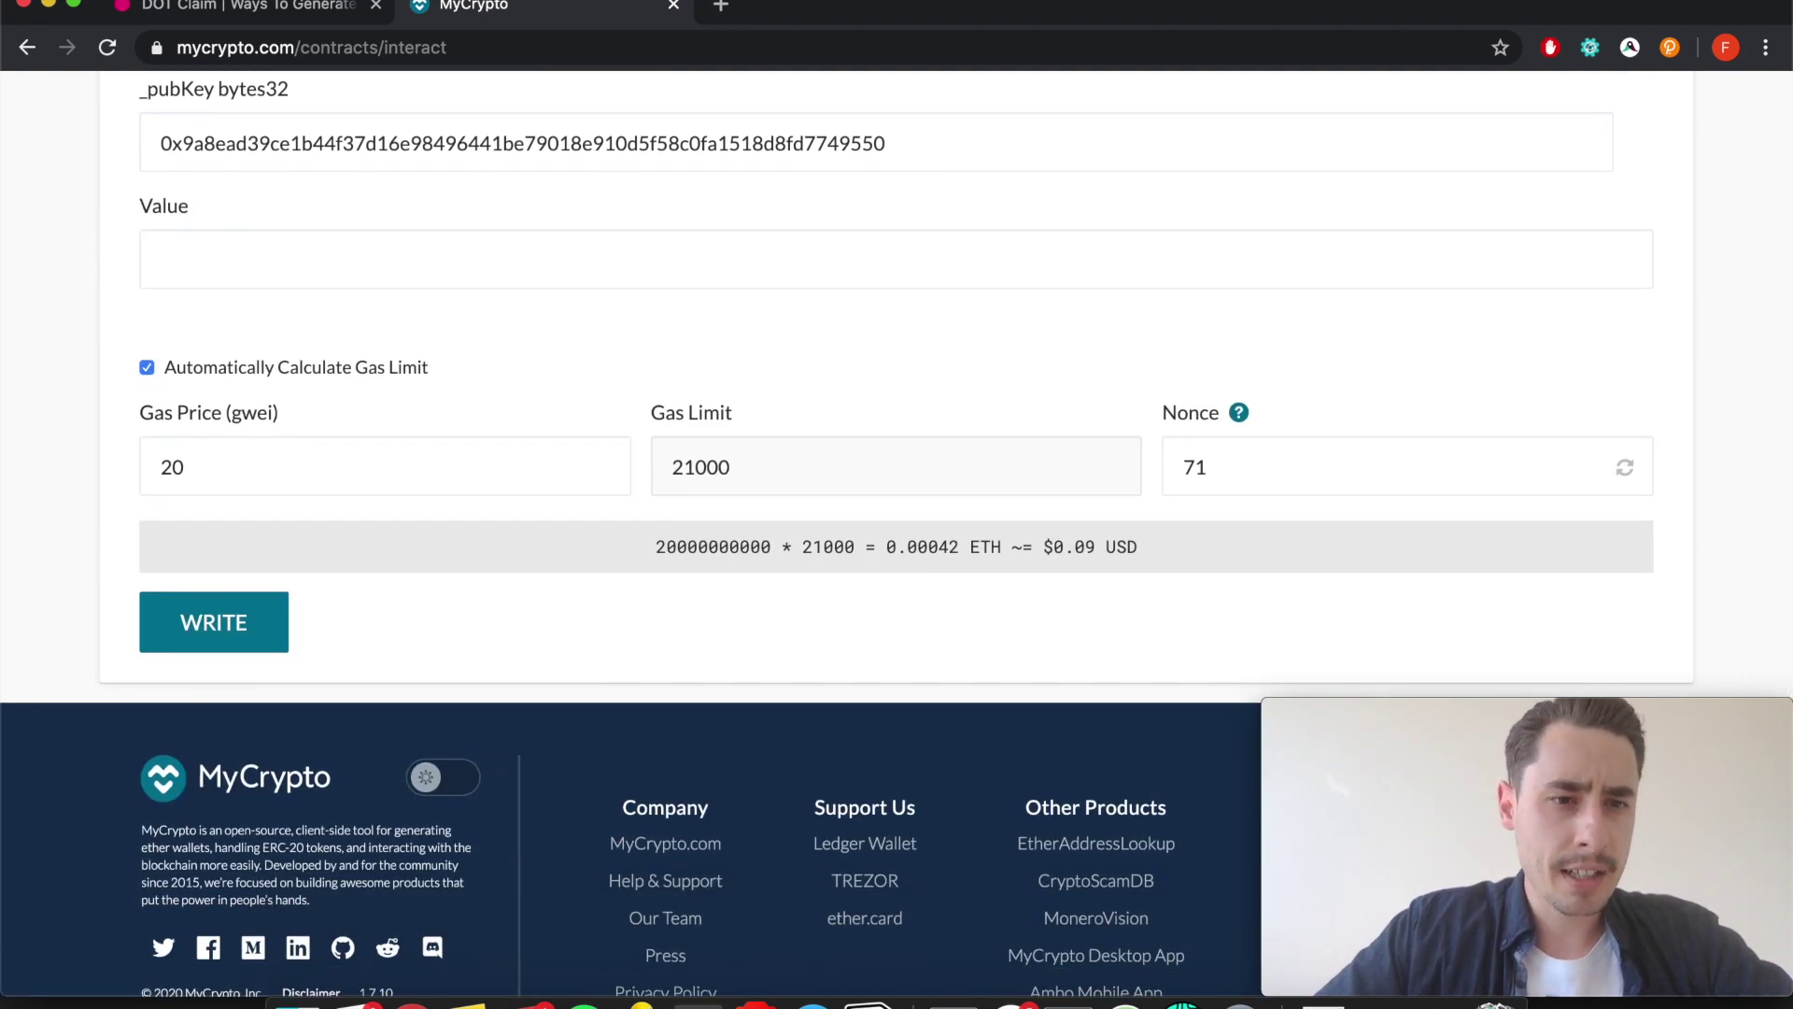
pyautogui.click(267, 6)
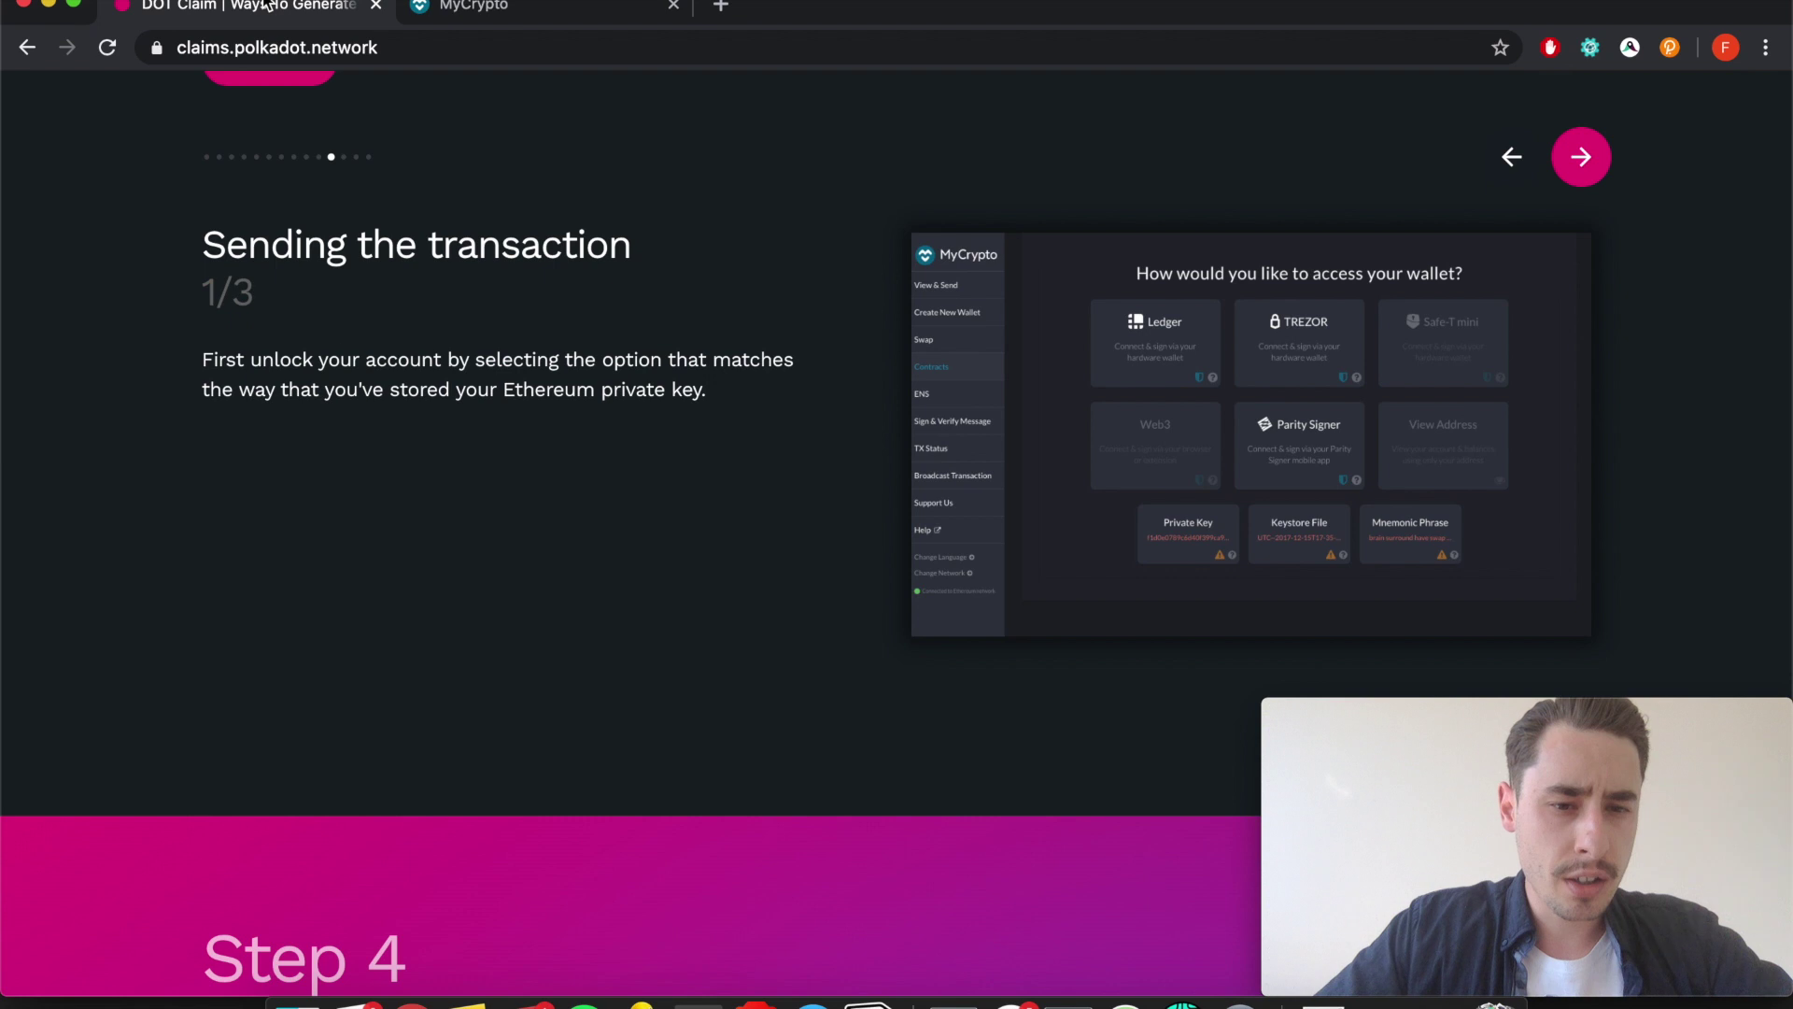
# Advance the guide to sending step 2/3 and select its recommended gas limit 200000.
pyautogui.click(1581, 157)
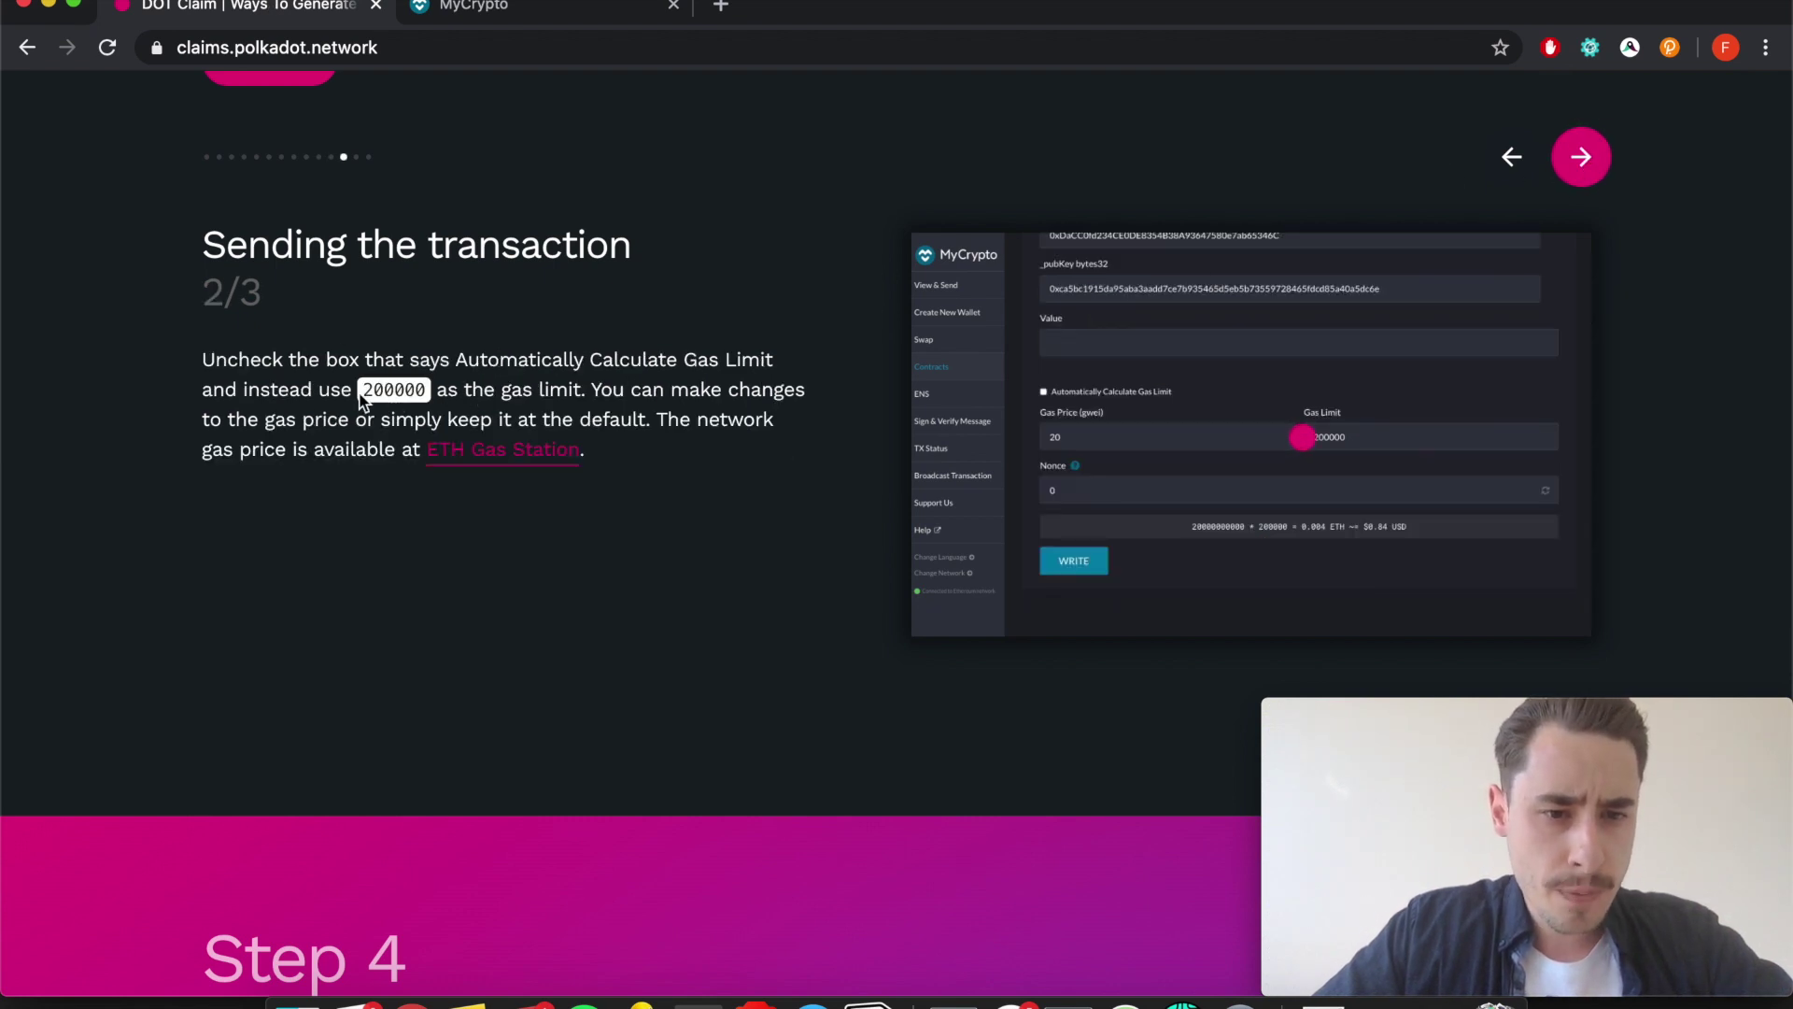
pyautogui.moveTo(361, 400); pyautogui.dragTo(429, 399)
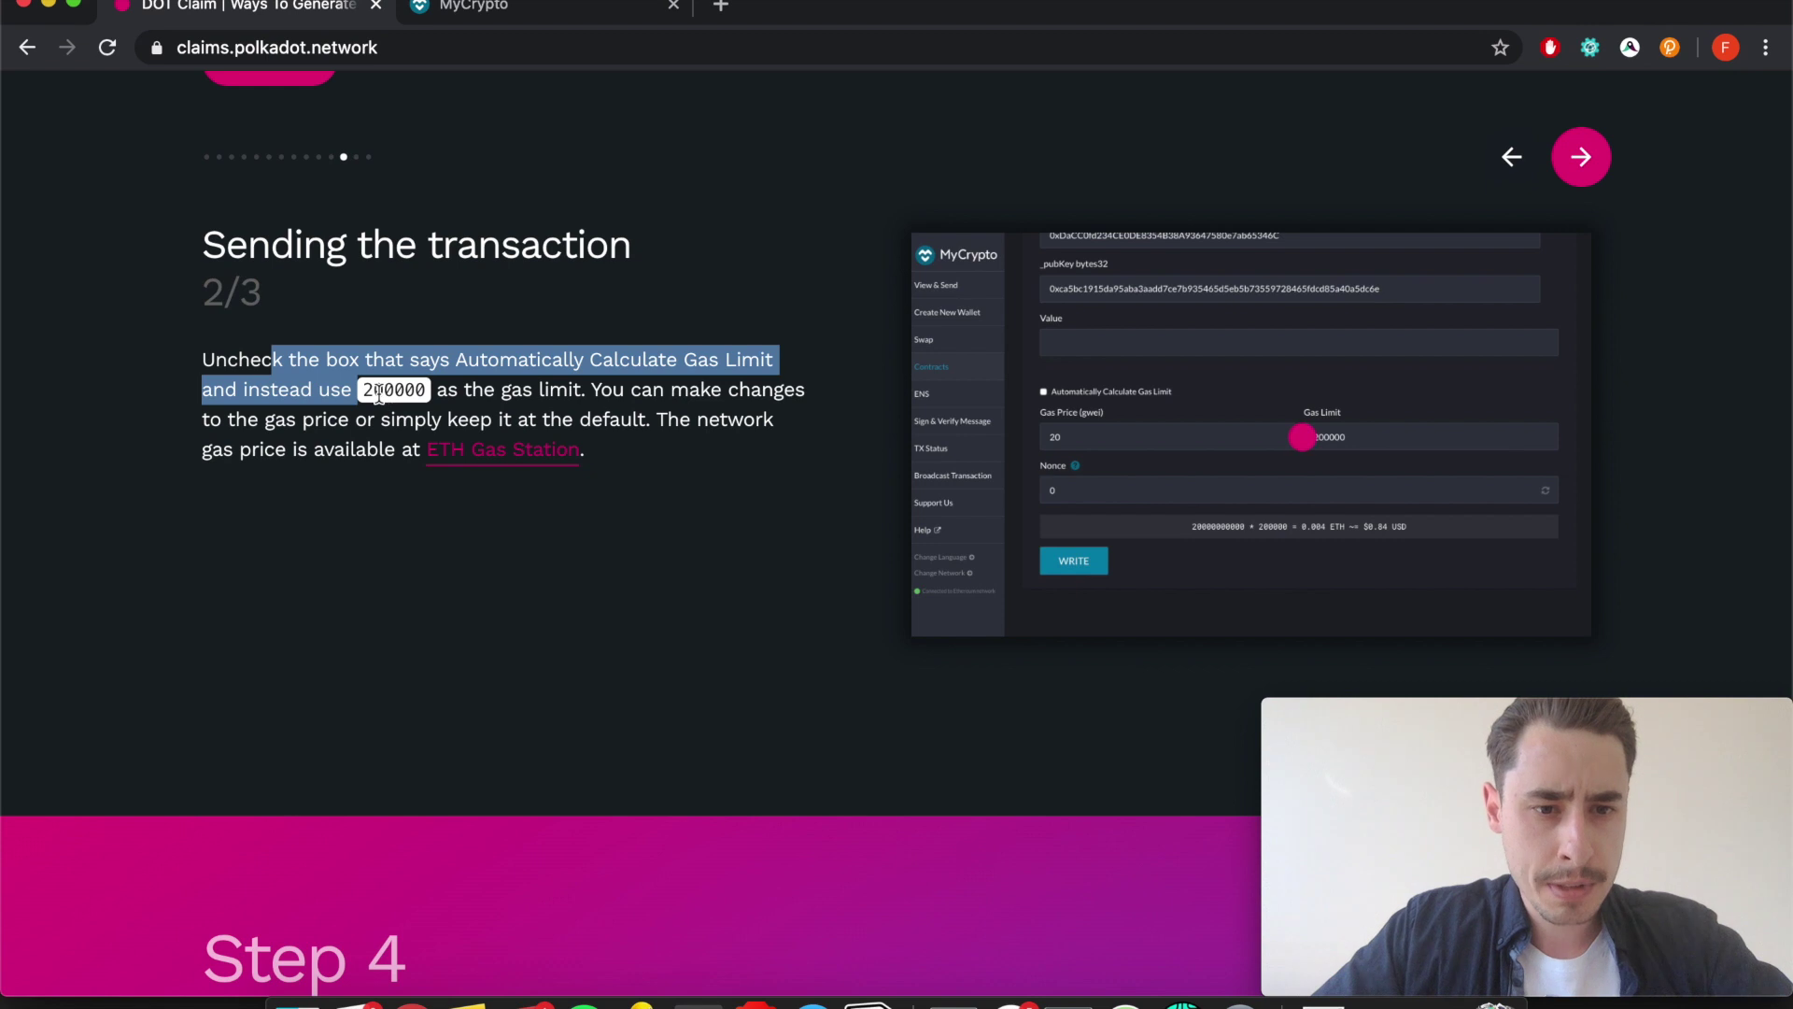
pyautogui.click(378, 395)
pyautogui.doubleClick(399, 394)
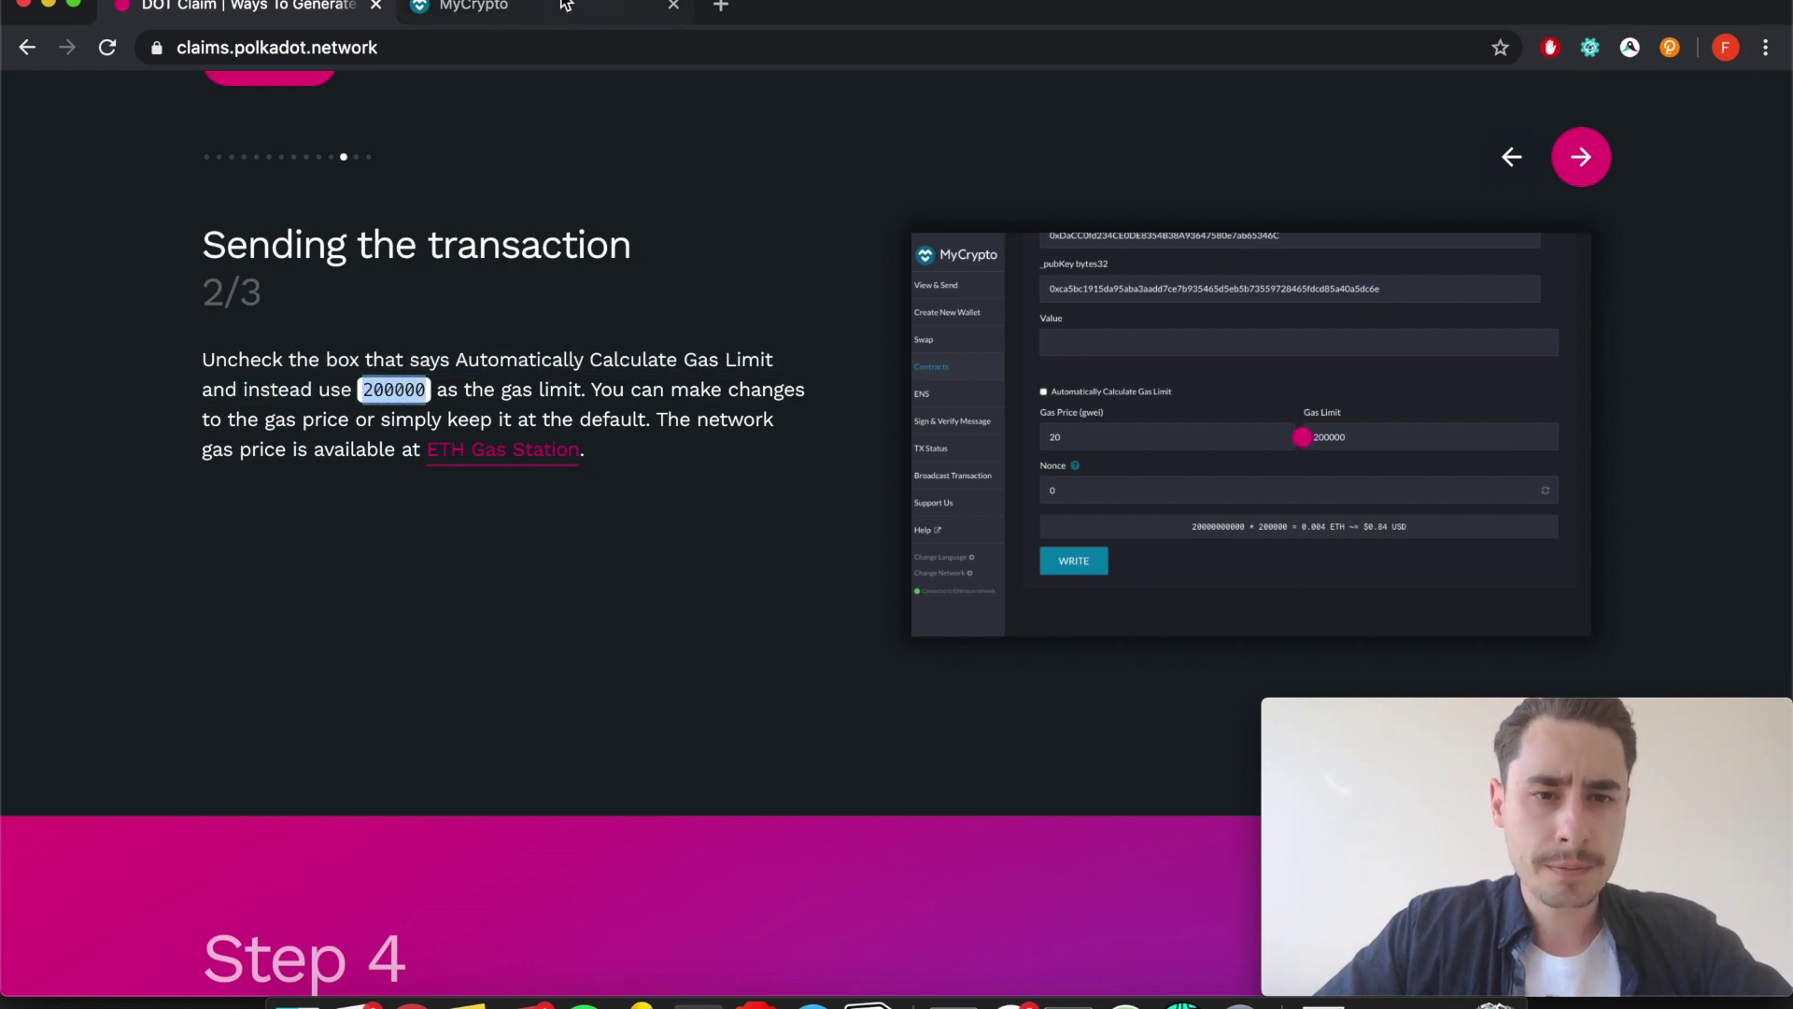
# Attempt to edit MyCrypto's locked 21000 gas limit, rechecking the guide's instructions.
pyautogui.hotkey('ctrl', 'Tab')
pyautogui.doubleClick(749, 471)
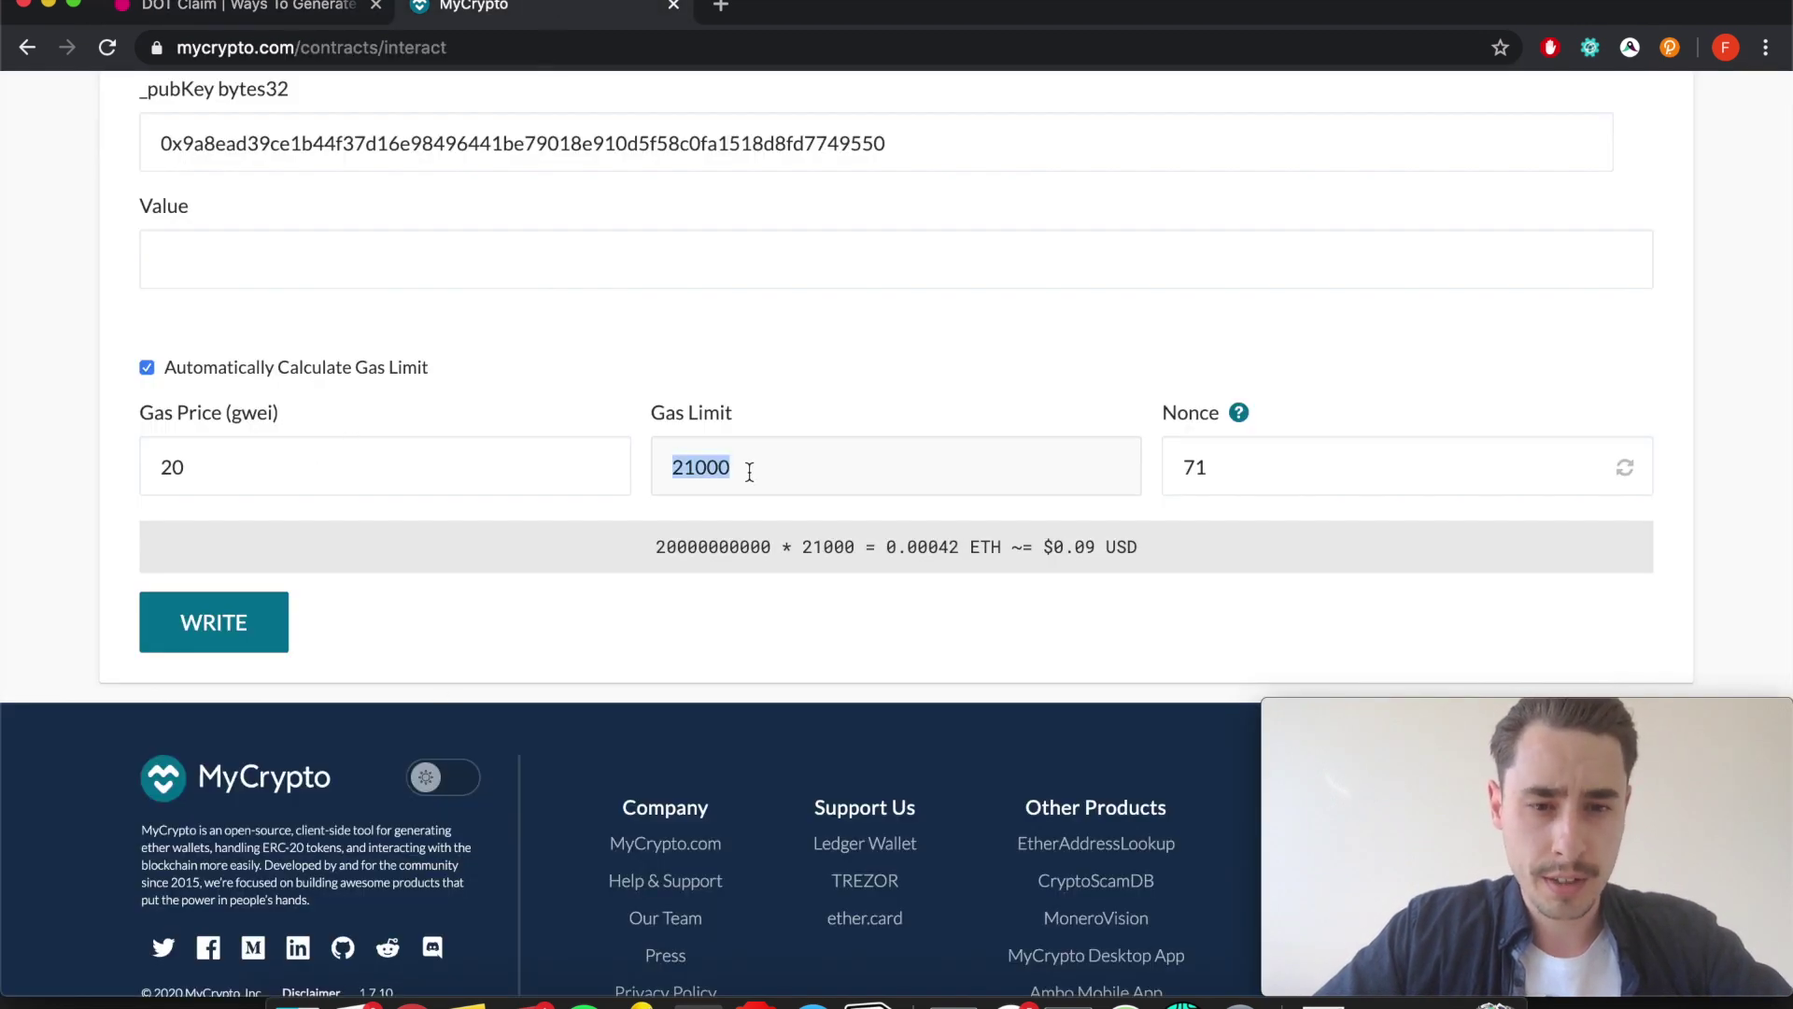
pyautogui.click(671, 442)
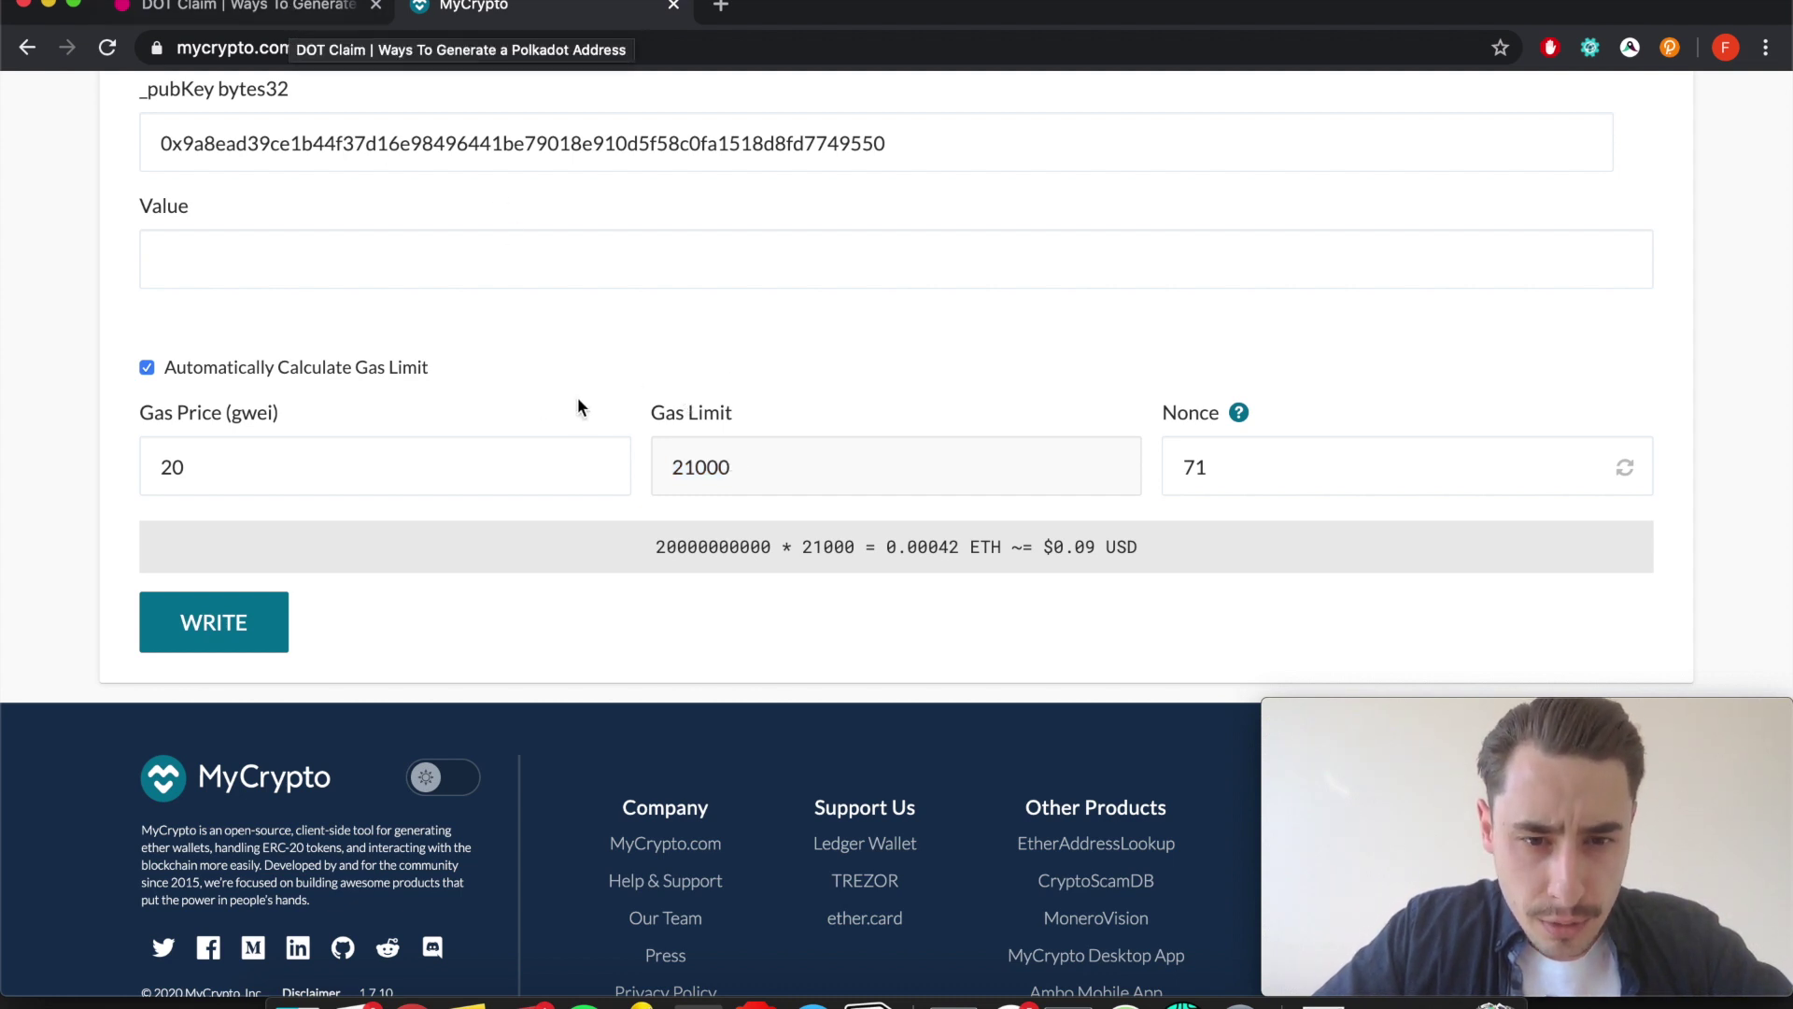
pyautogui.click(693, 464)
pyautogui.click(705, 459)
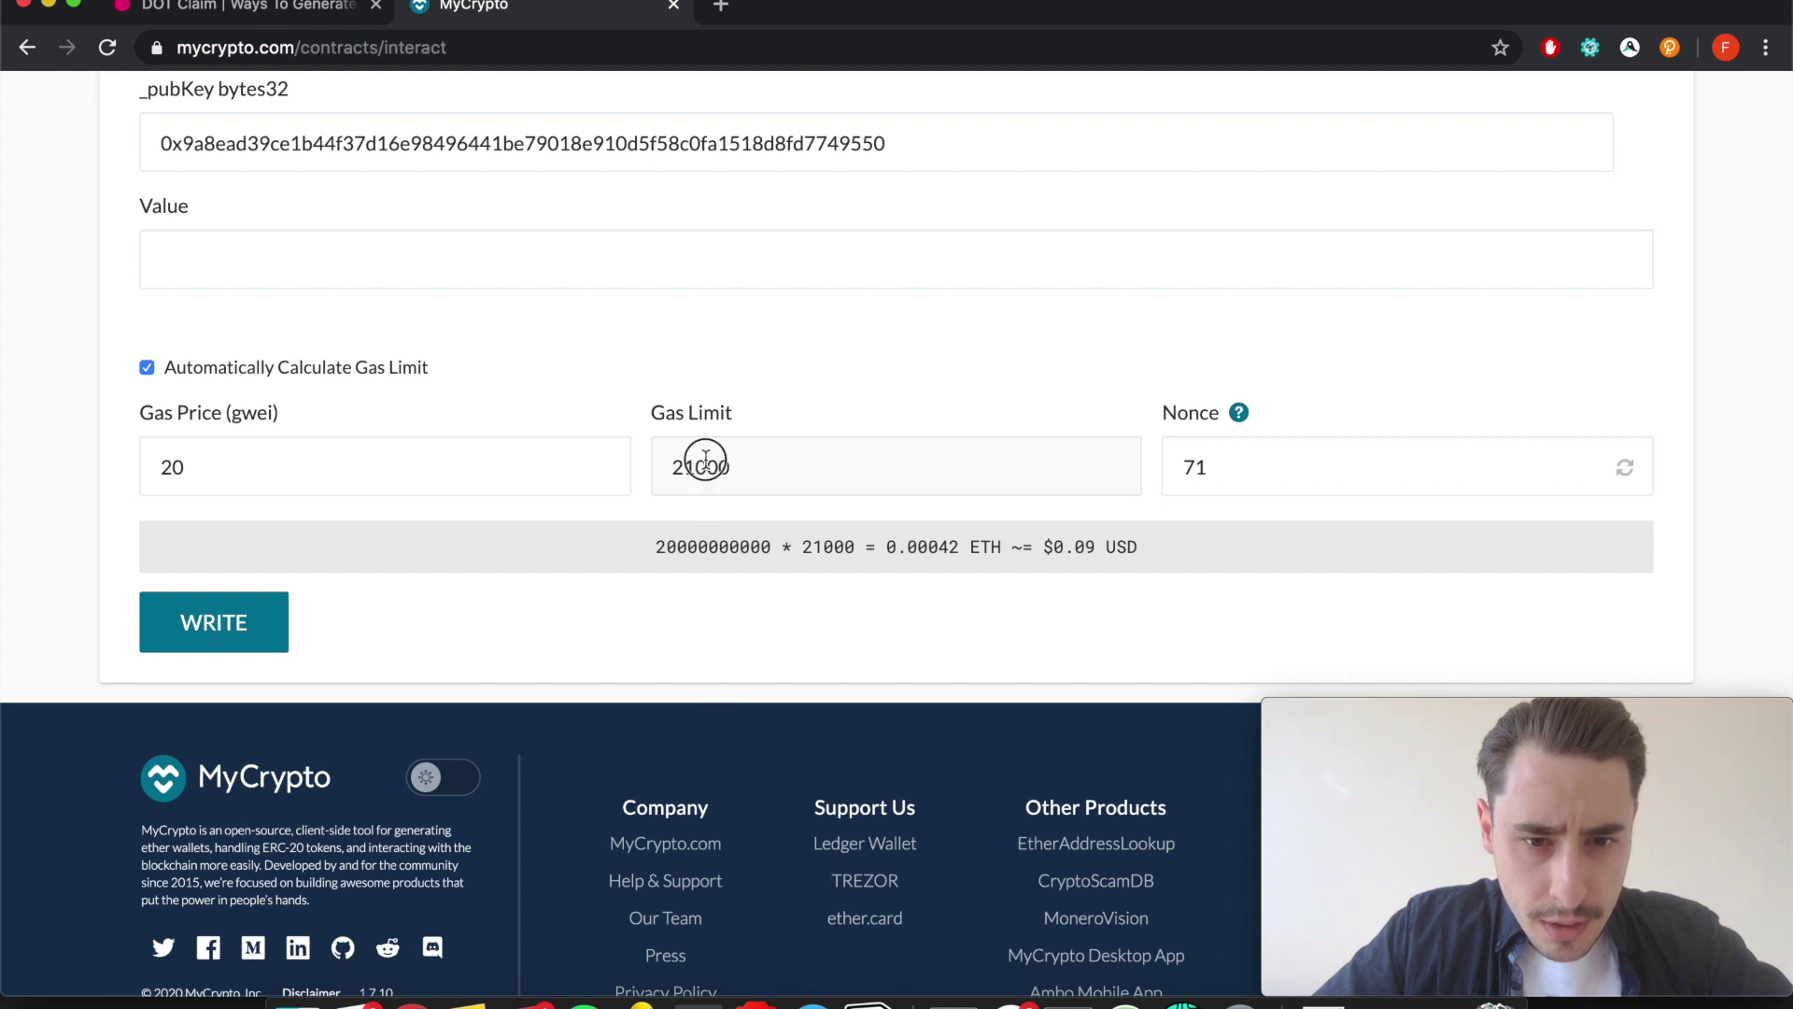
pyautogui.click(268, 6)
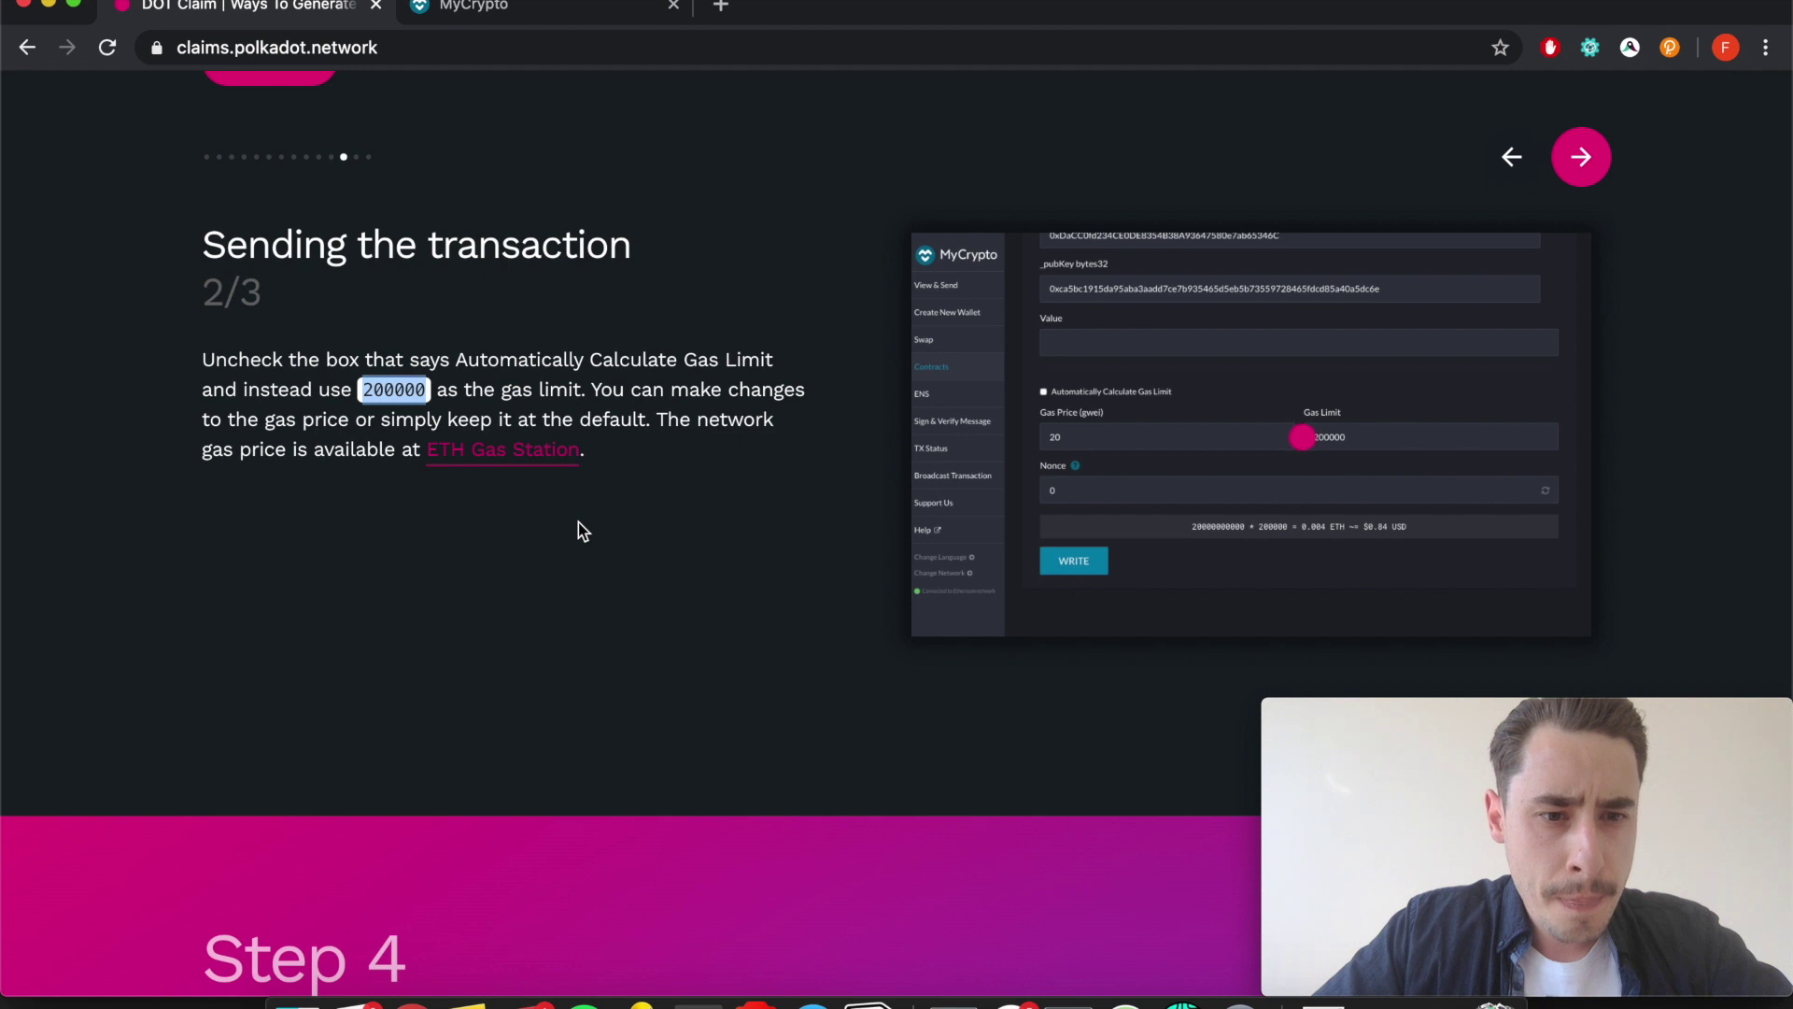
pyautogui.click(528, 5)
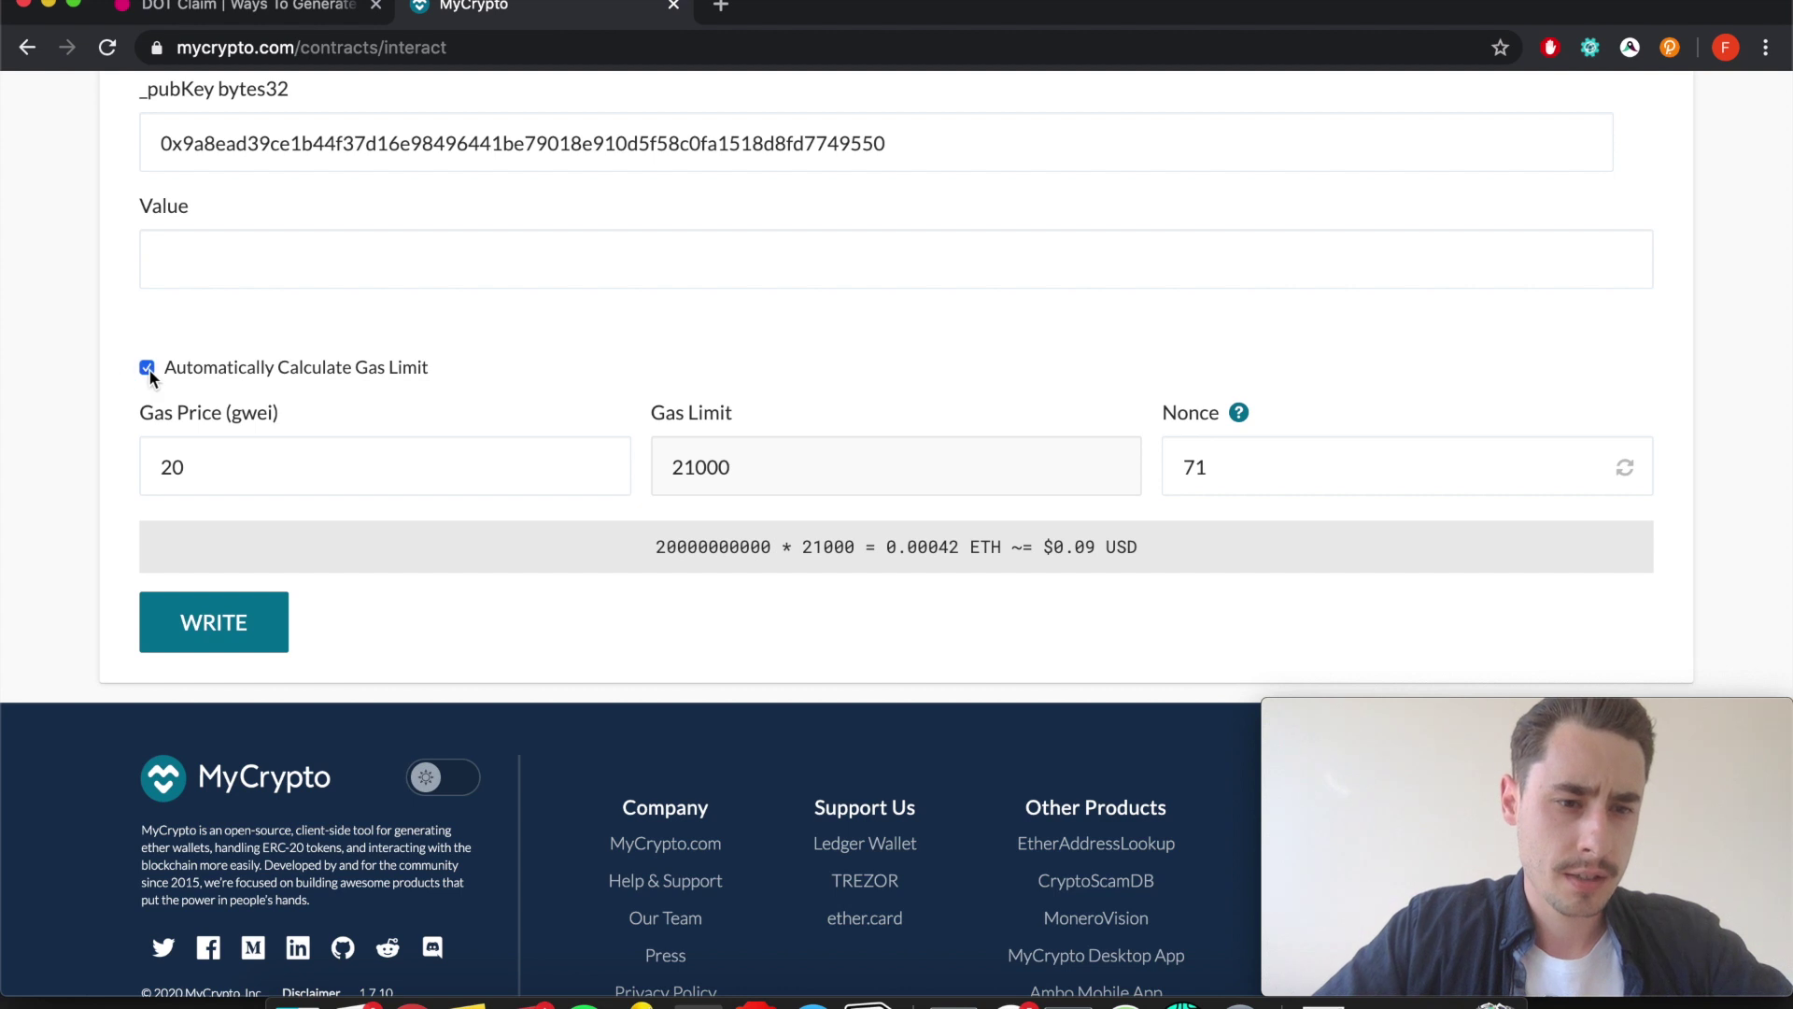
# Untick automatic gas limit, enter 200000, and move the guide to sending step 3/3.
pyautogui.click(700, 470)
pyautogui.doubleClick(699, 469)
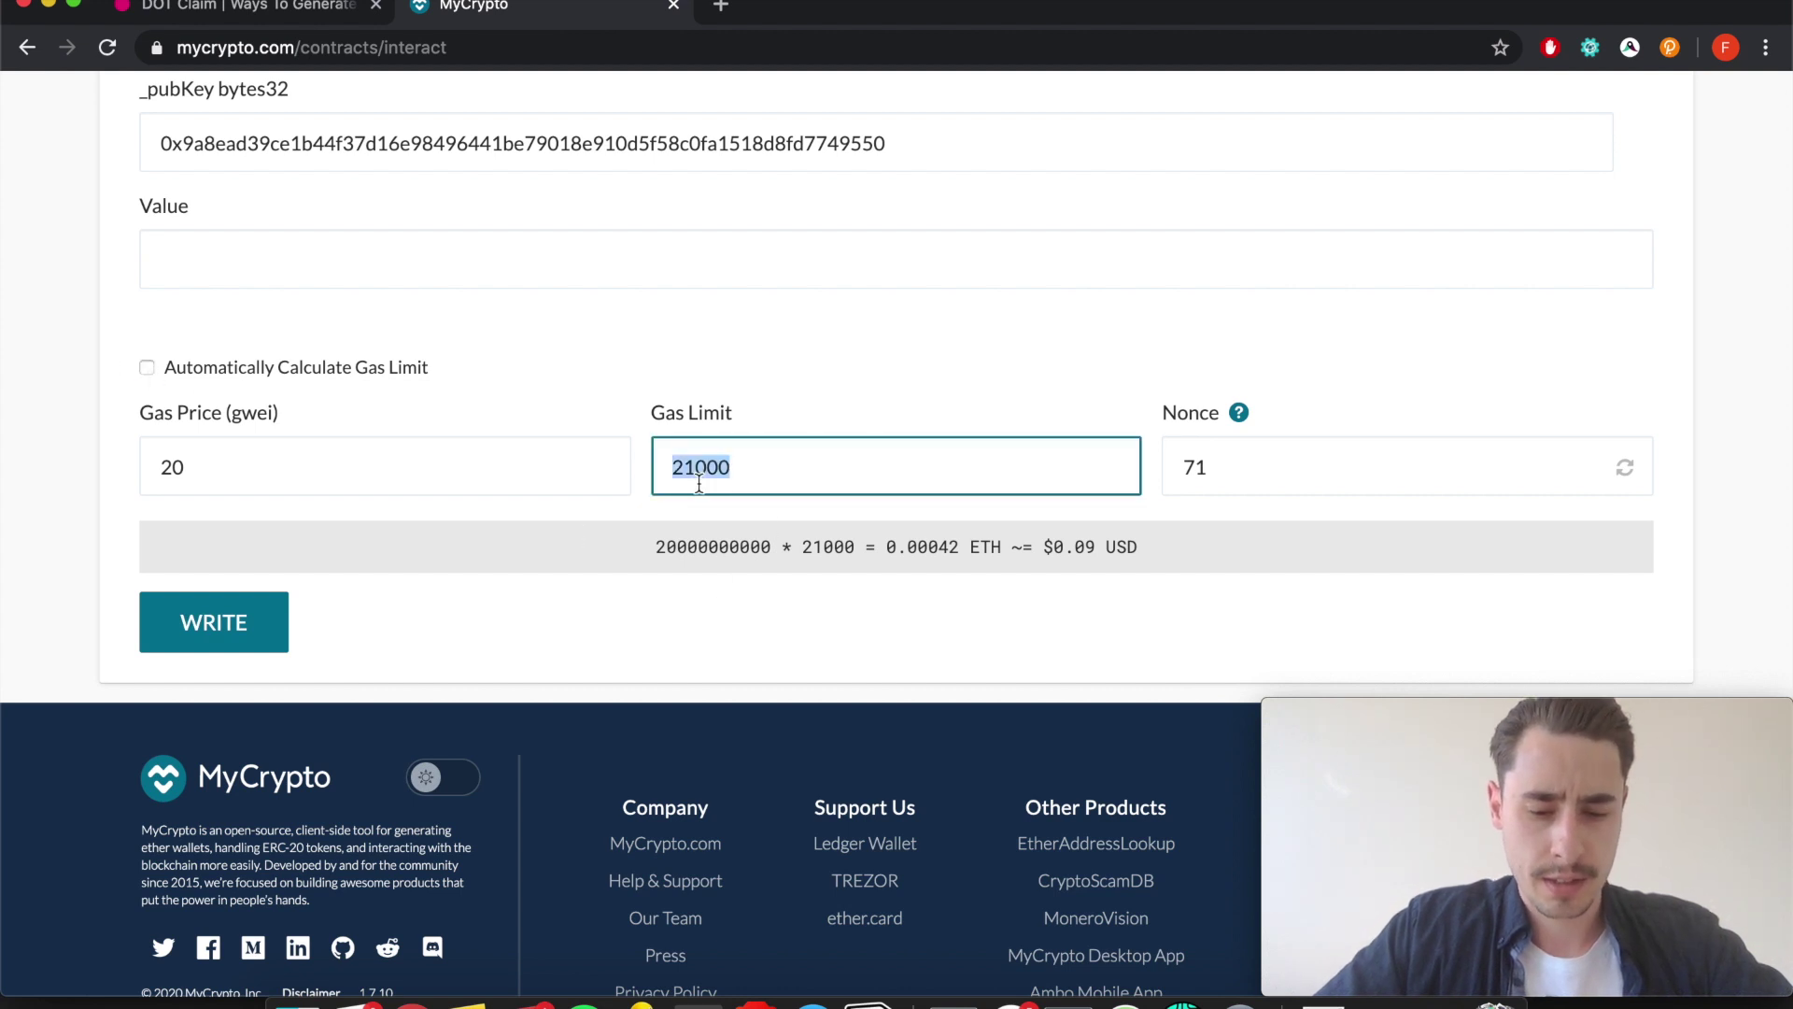
pyautogui.write('200000')
pyautogui.click(282, 8)
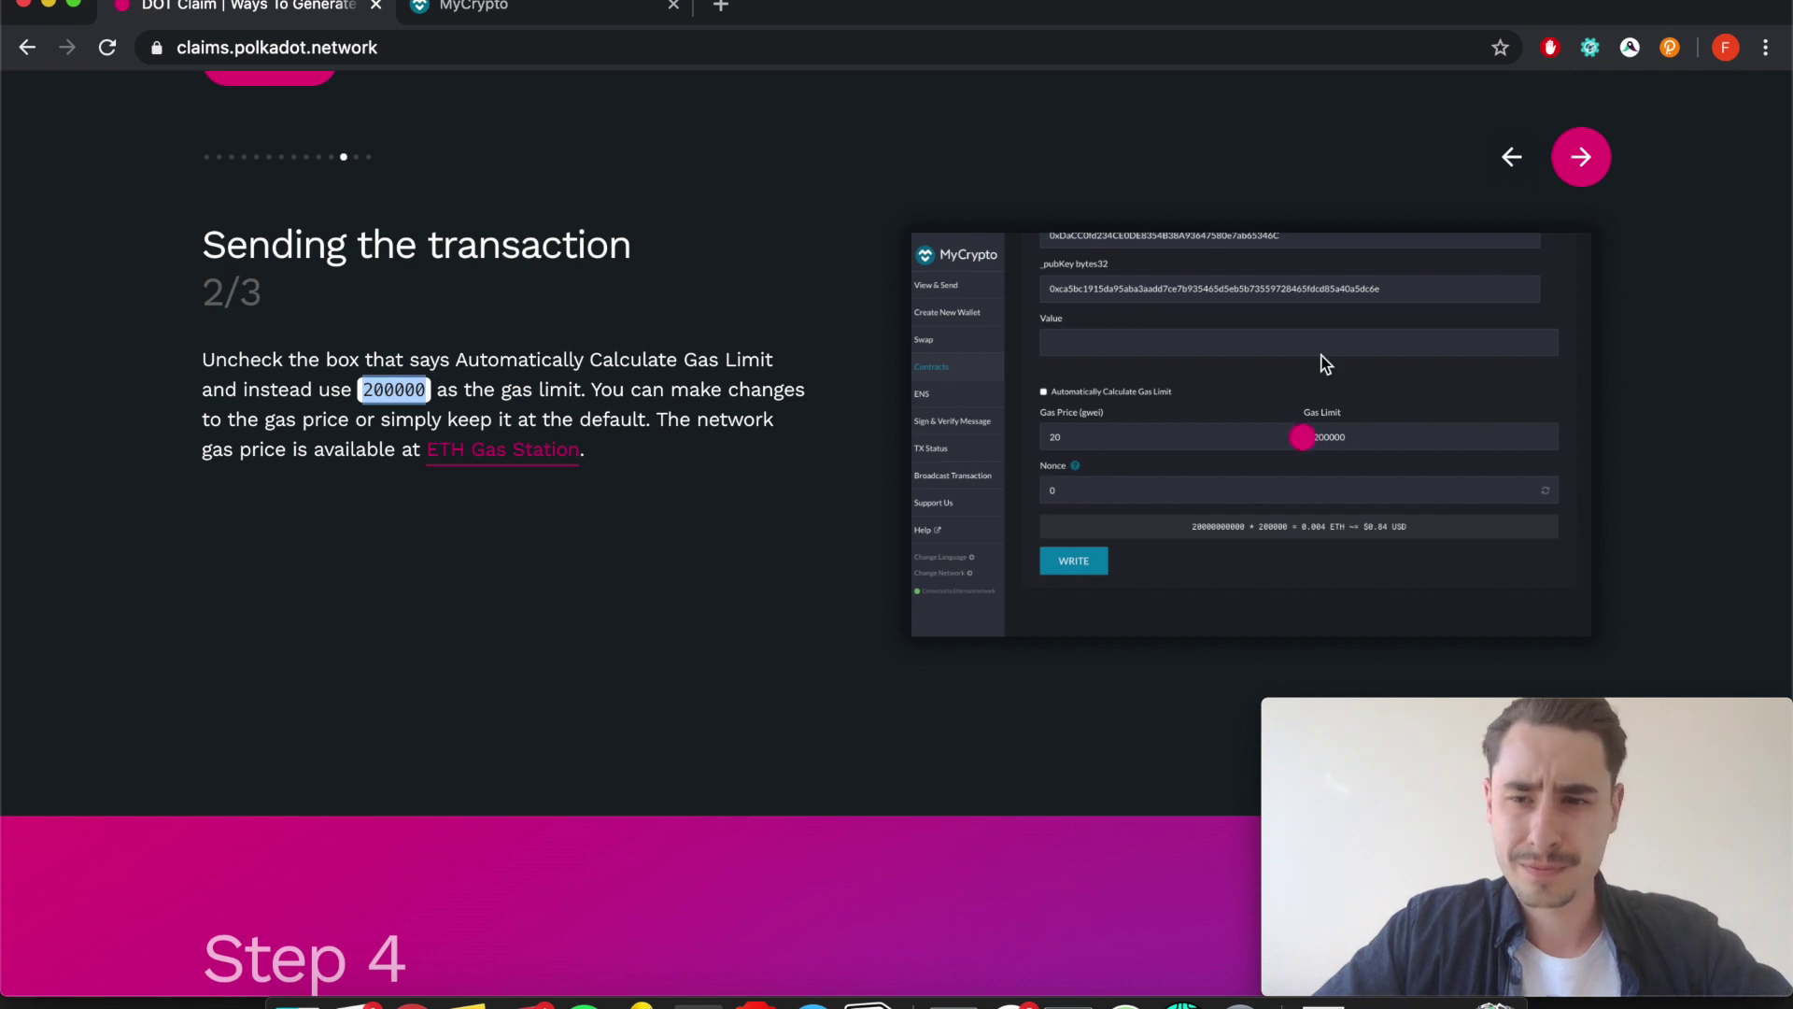
pyautogui.click(1584, 183)
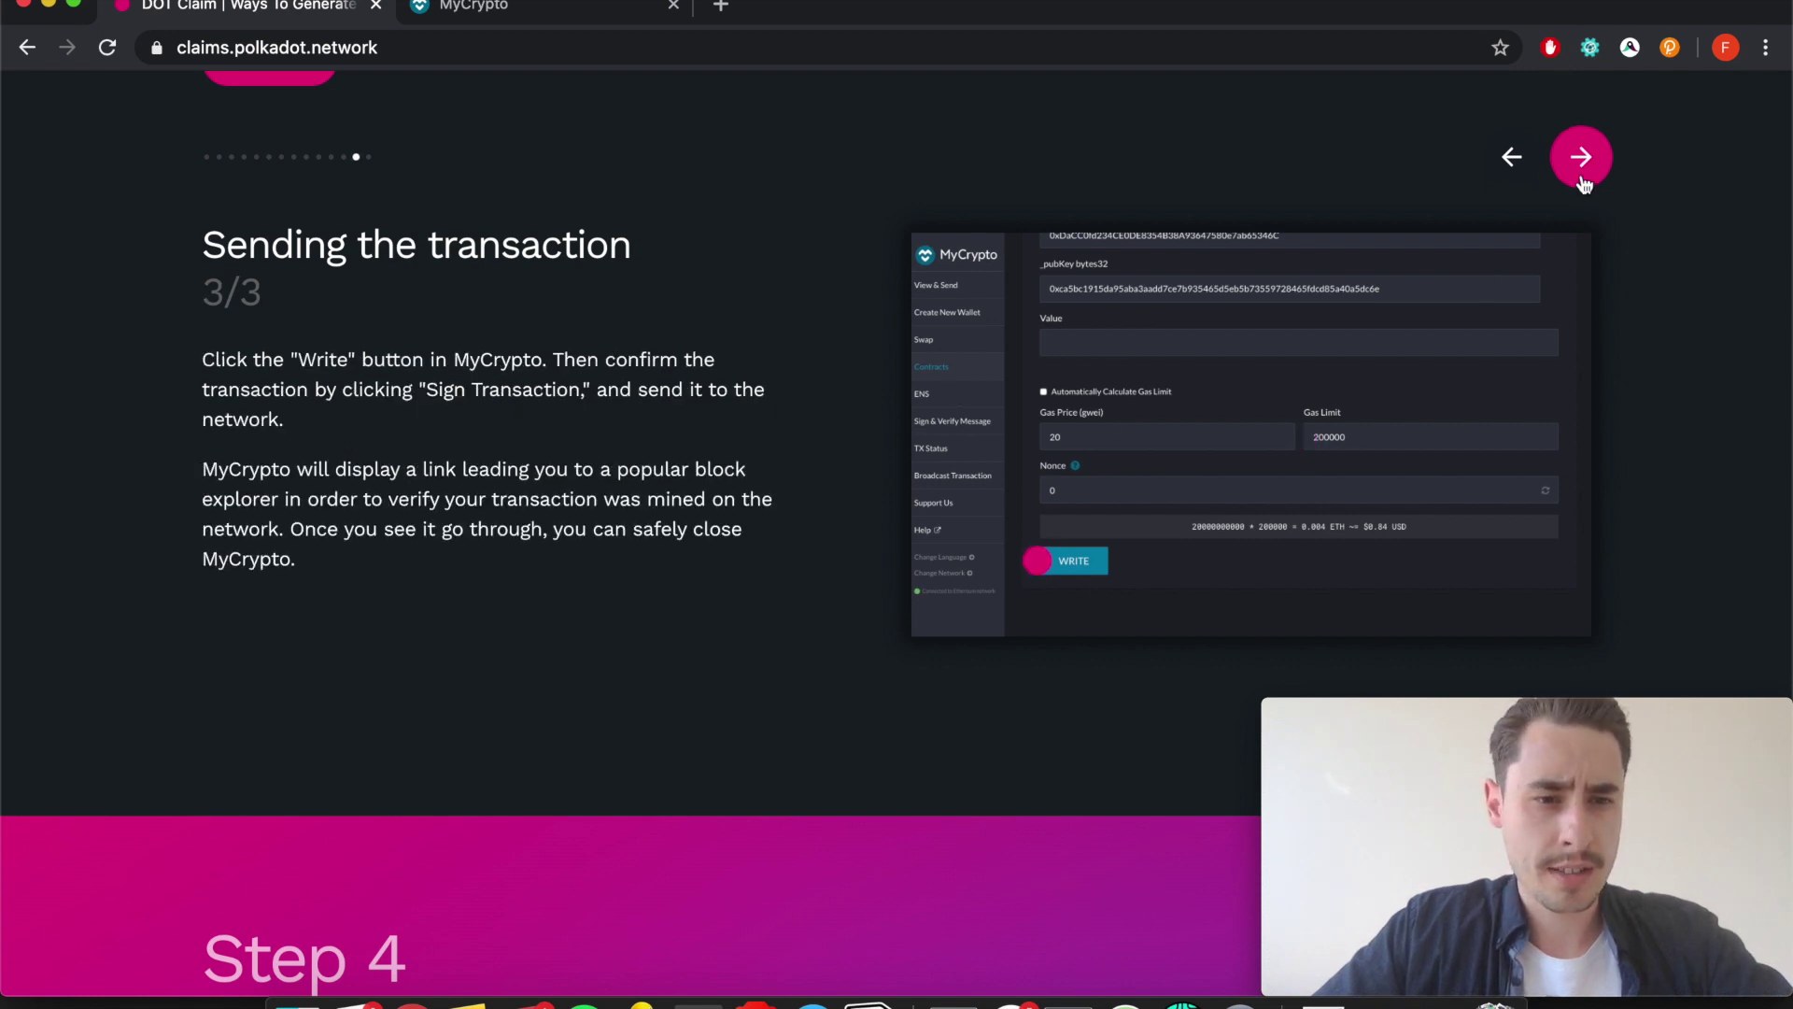
# Write and generate the claim transaction, opening its confirmation: 0 ETH sent, 0.004 ETH fee.
pyautogui.click(514, 21)
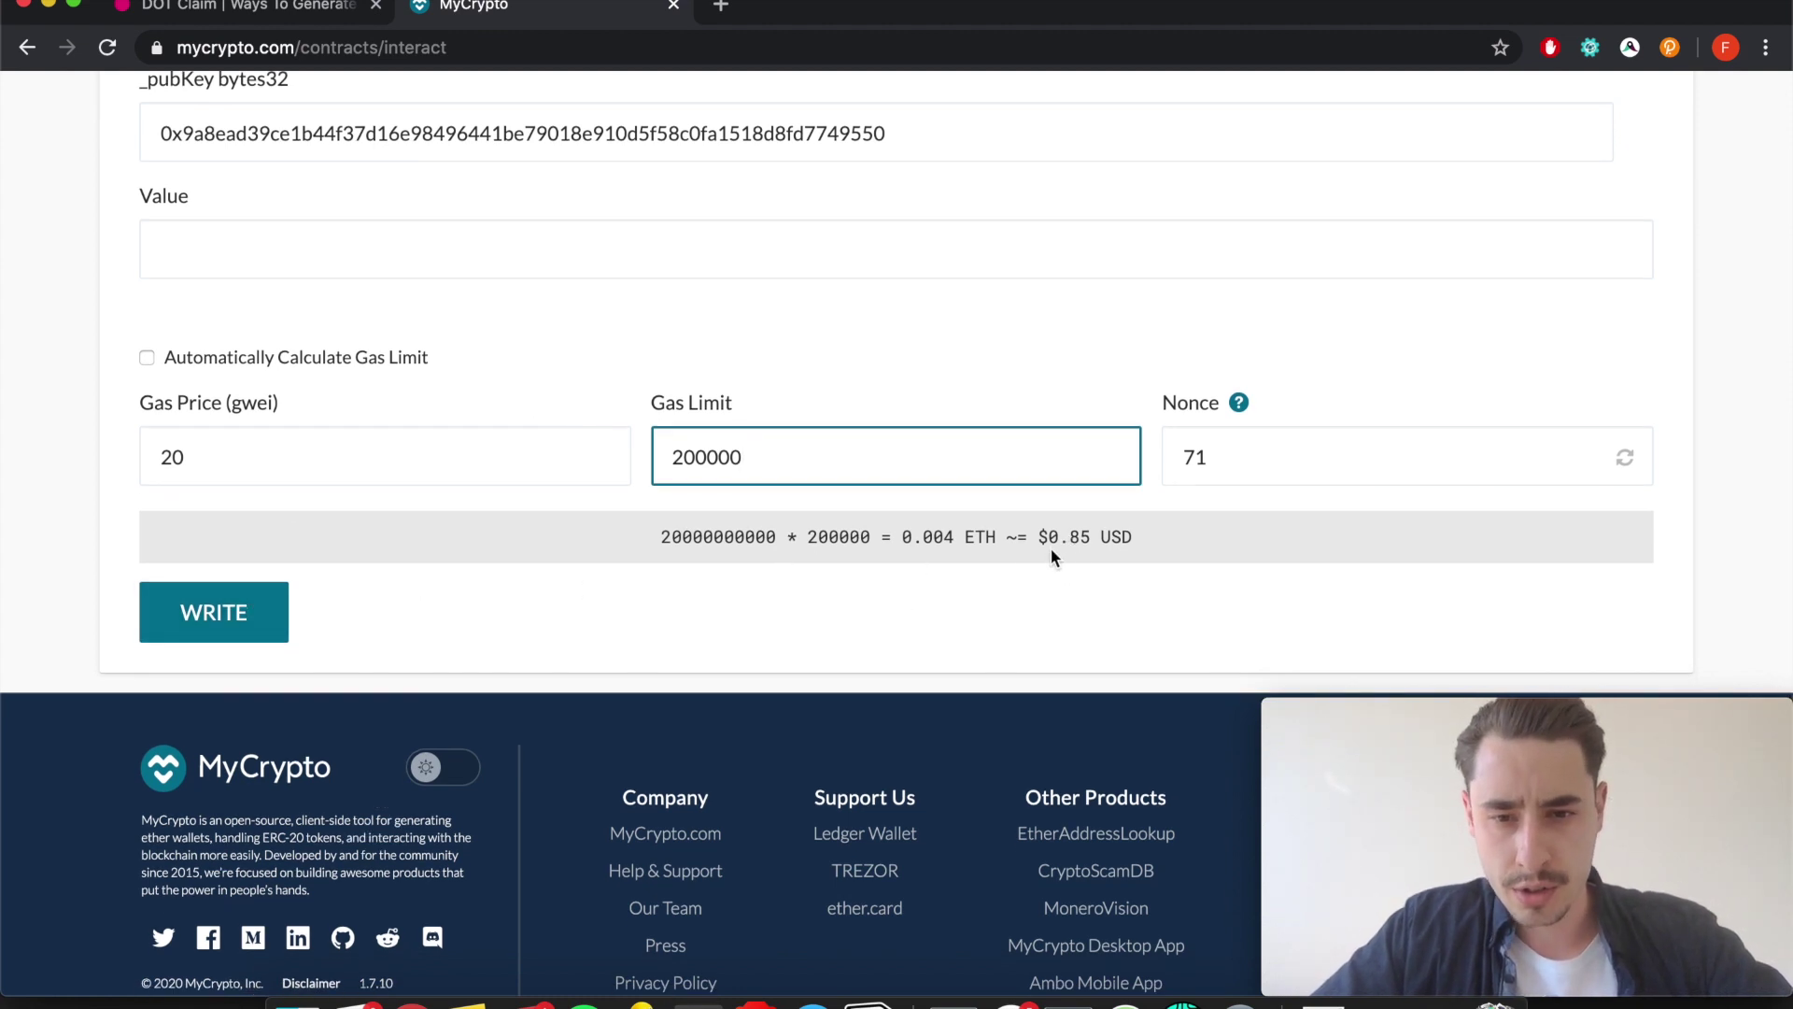
pyautogui.moveTo(1037, 534); pyautogui.dragTo(1164, 535)
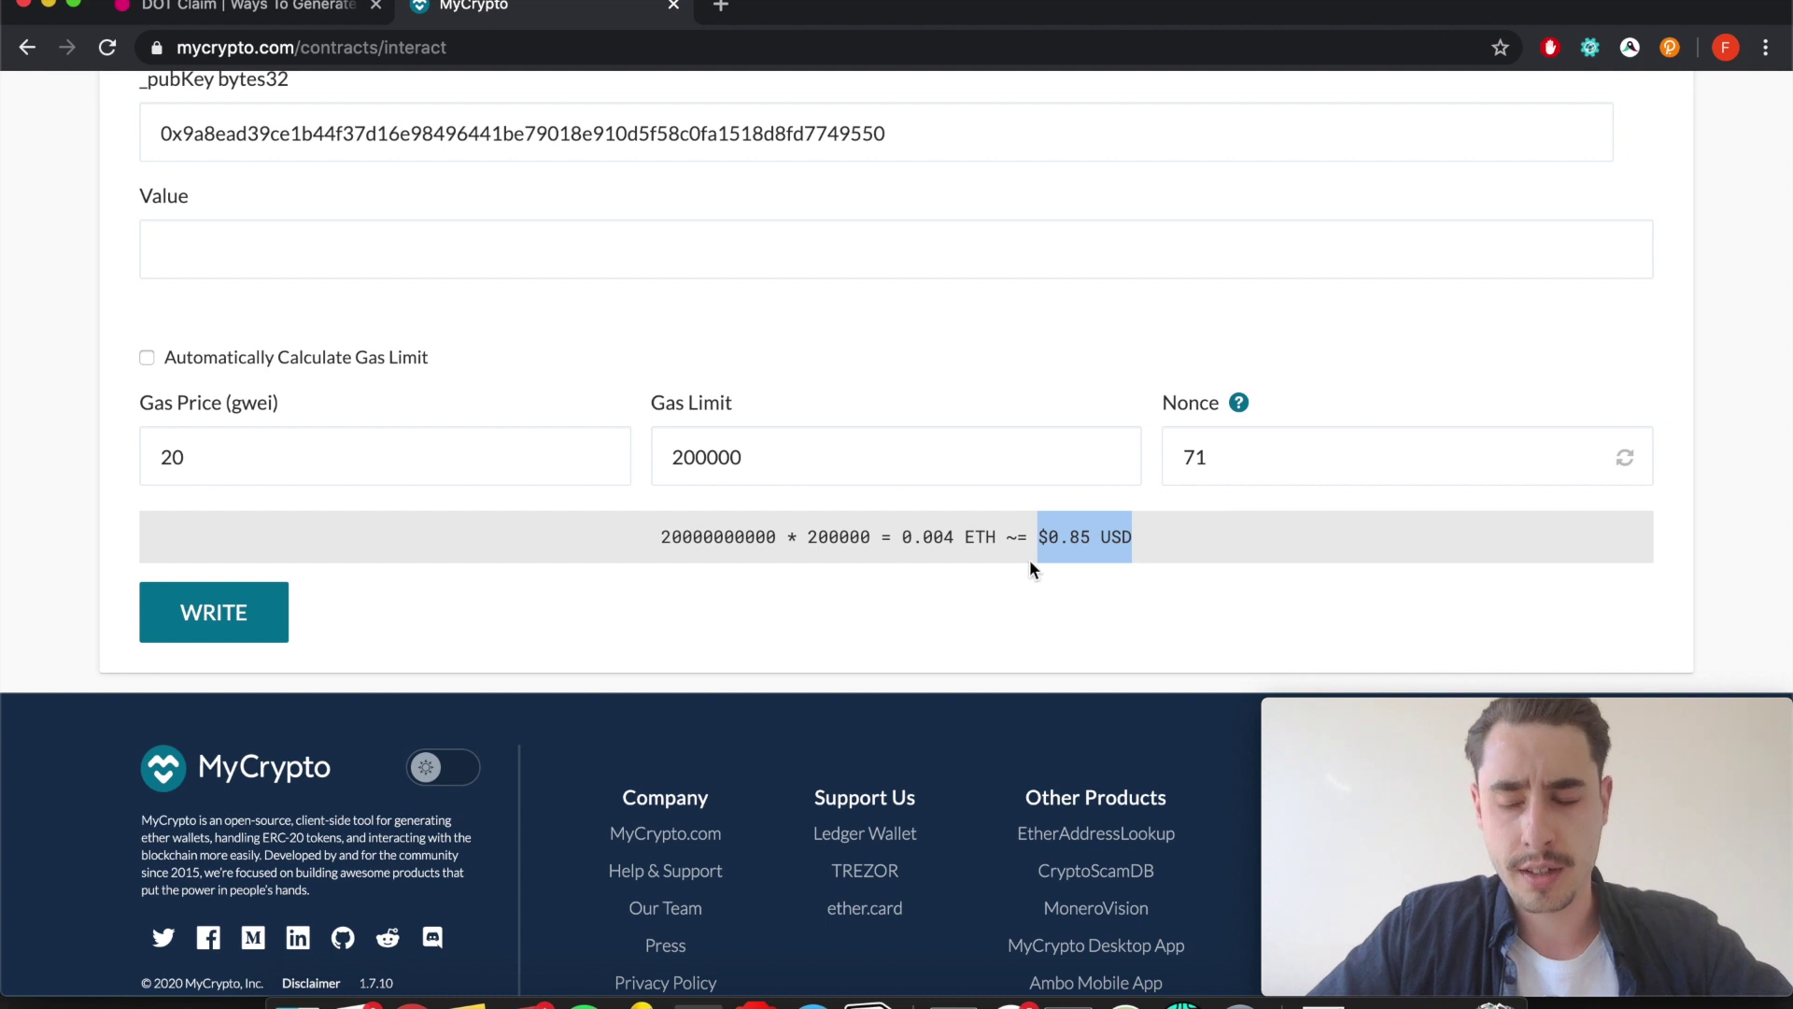
pyautogui.click(266, 594)
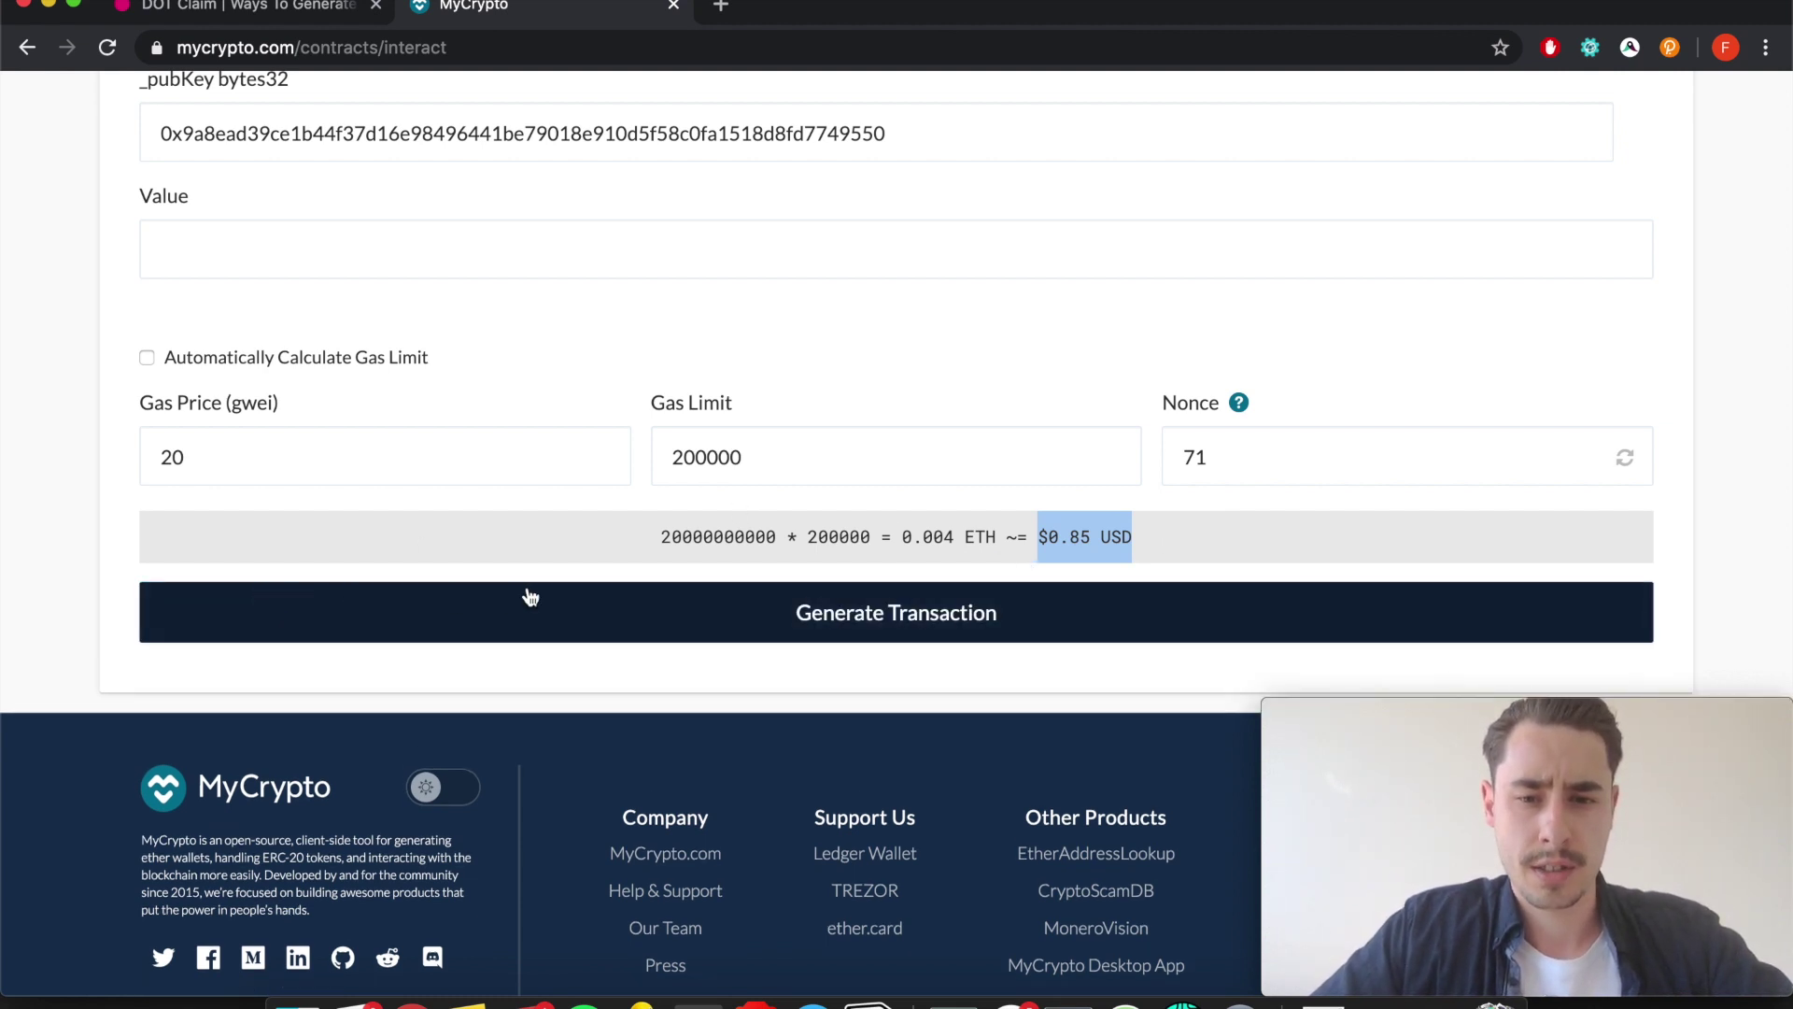
pyautogui.click(752, 676)
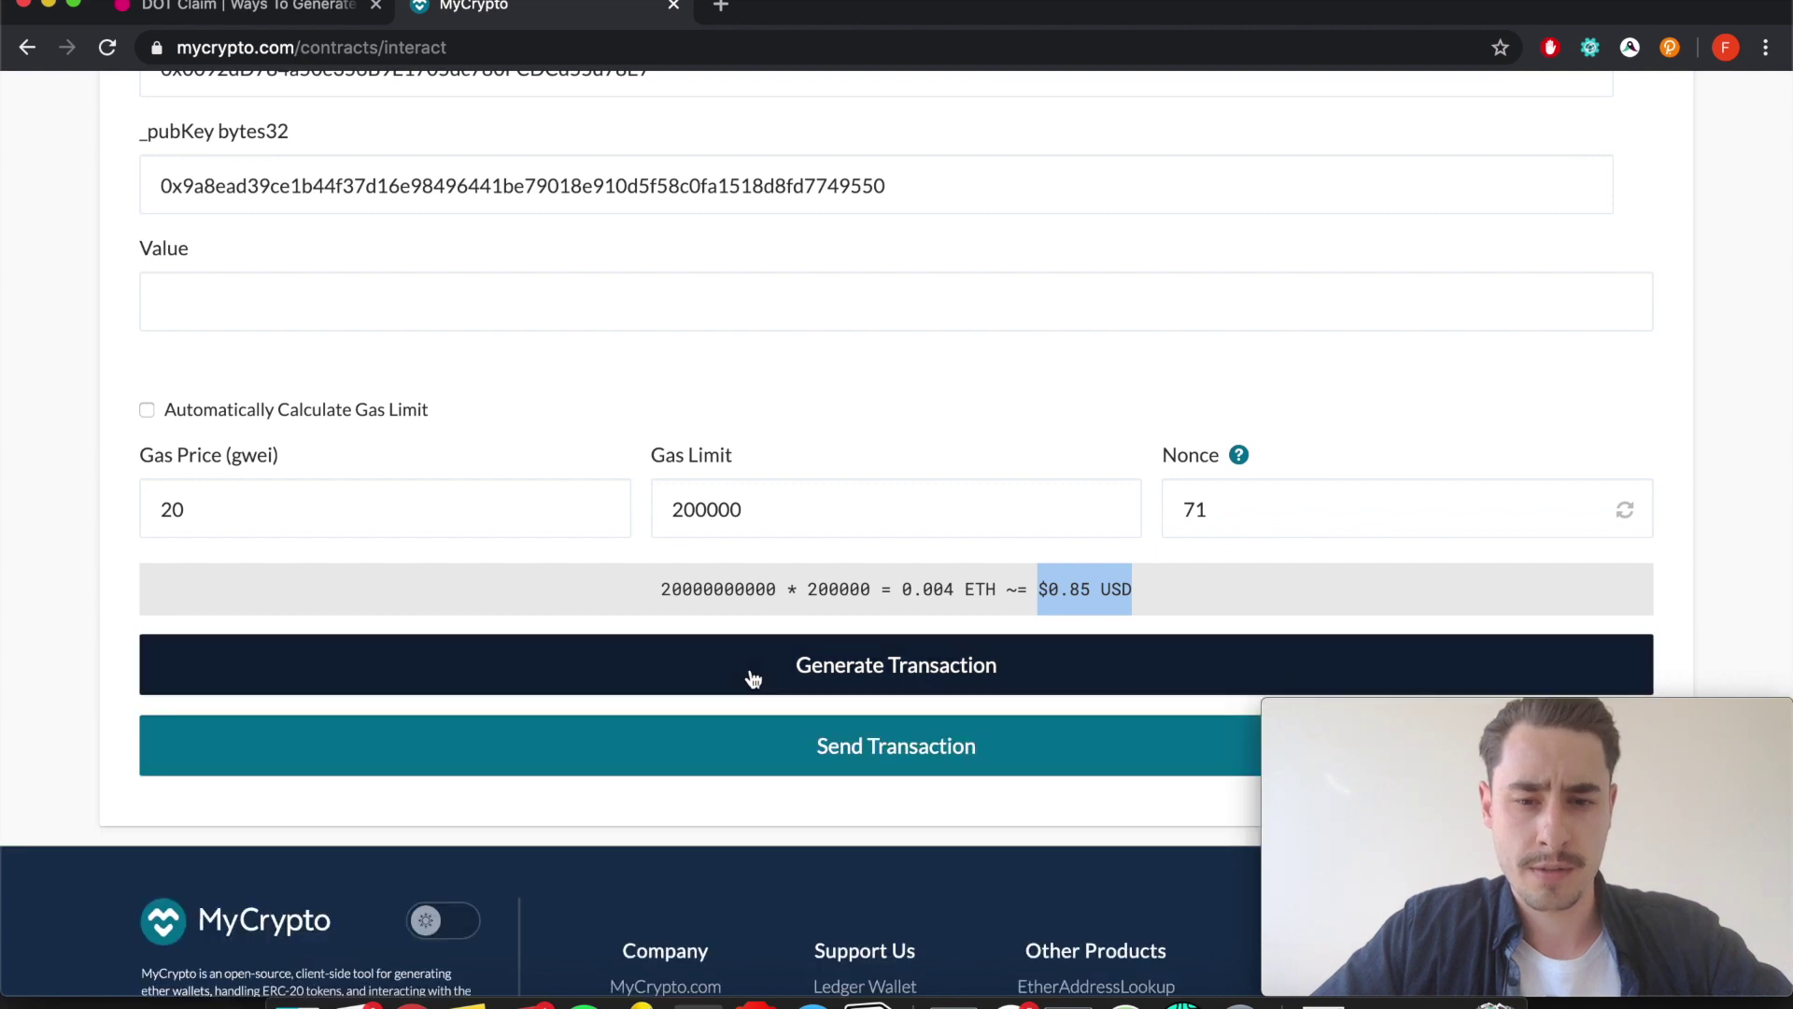
pyautogui.scroll(-5, 753, 673)
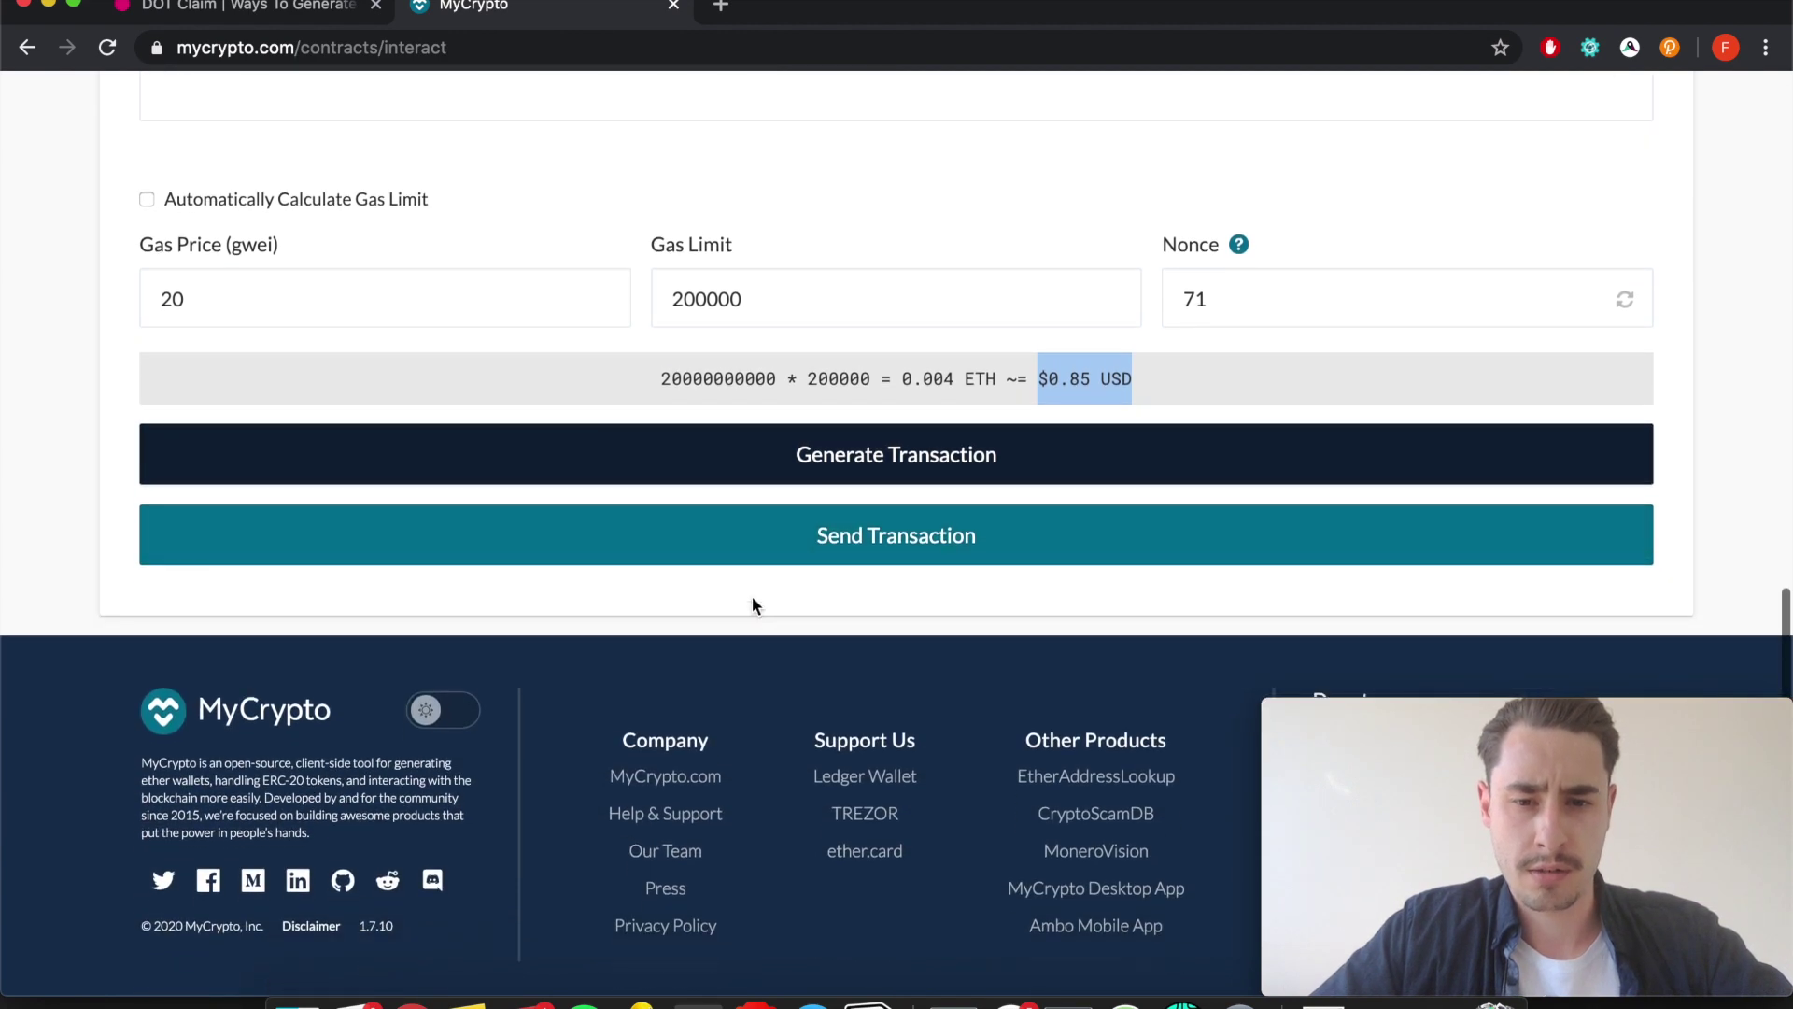
pyautogui.click(809, 551)
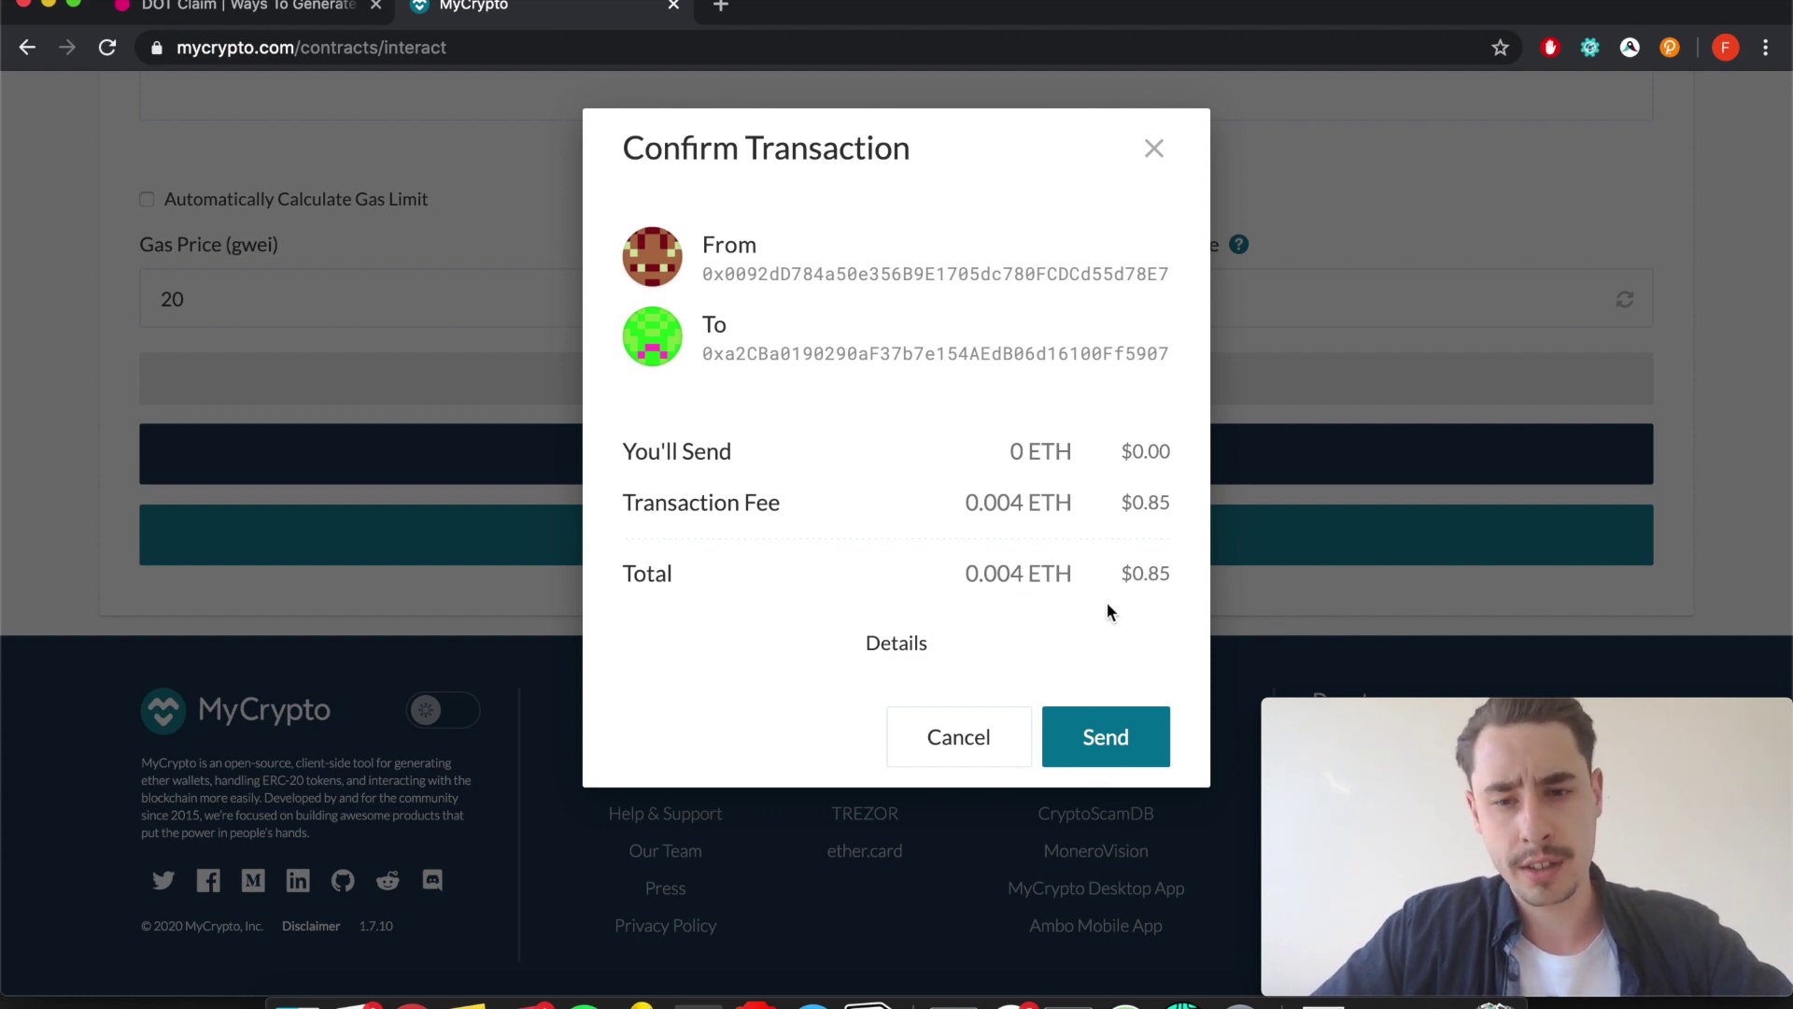
# Send the claim transaction from the Confirm dialog and approve it in the wallet popup.
pyautogui.click(1094, 743)
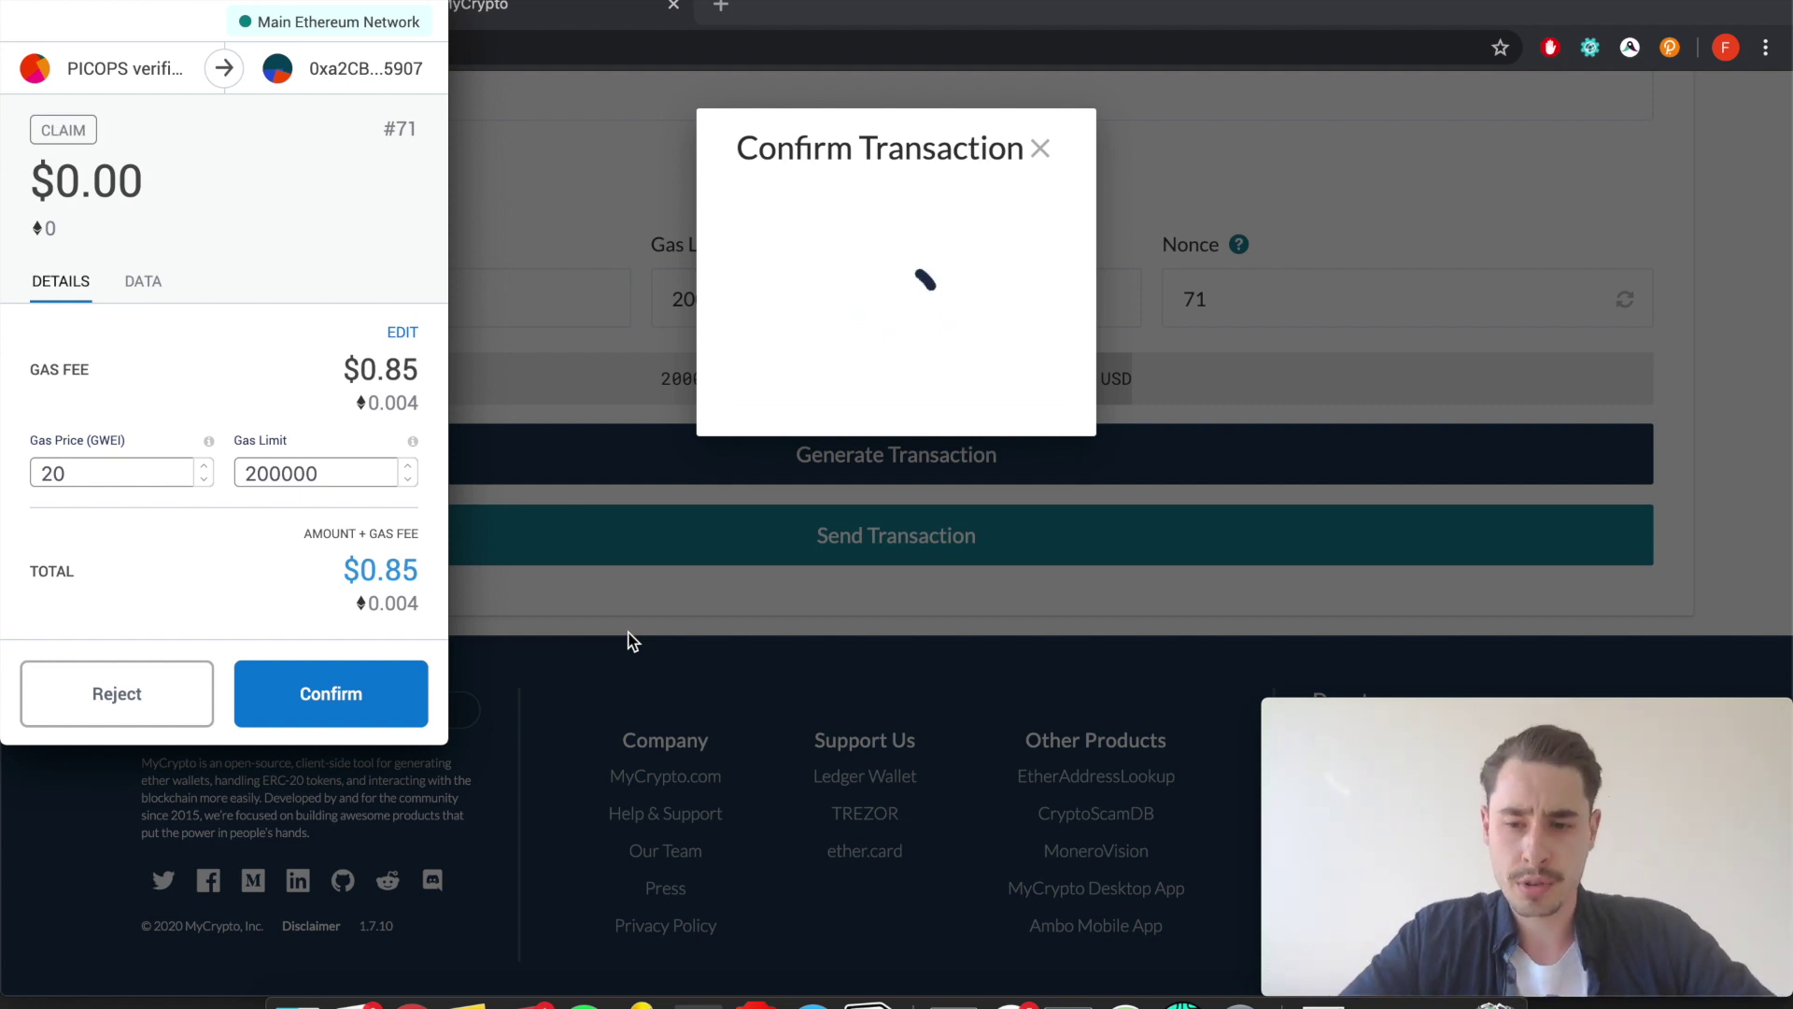
pyautogui.click(310, 689)
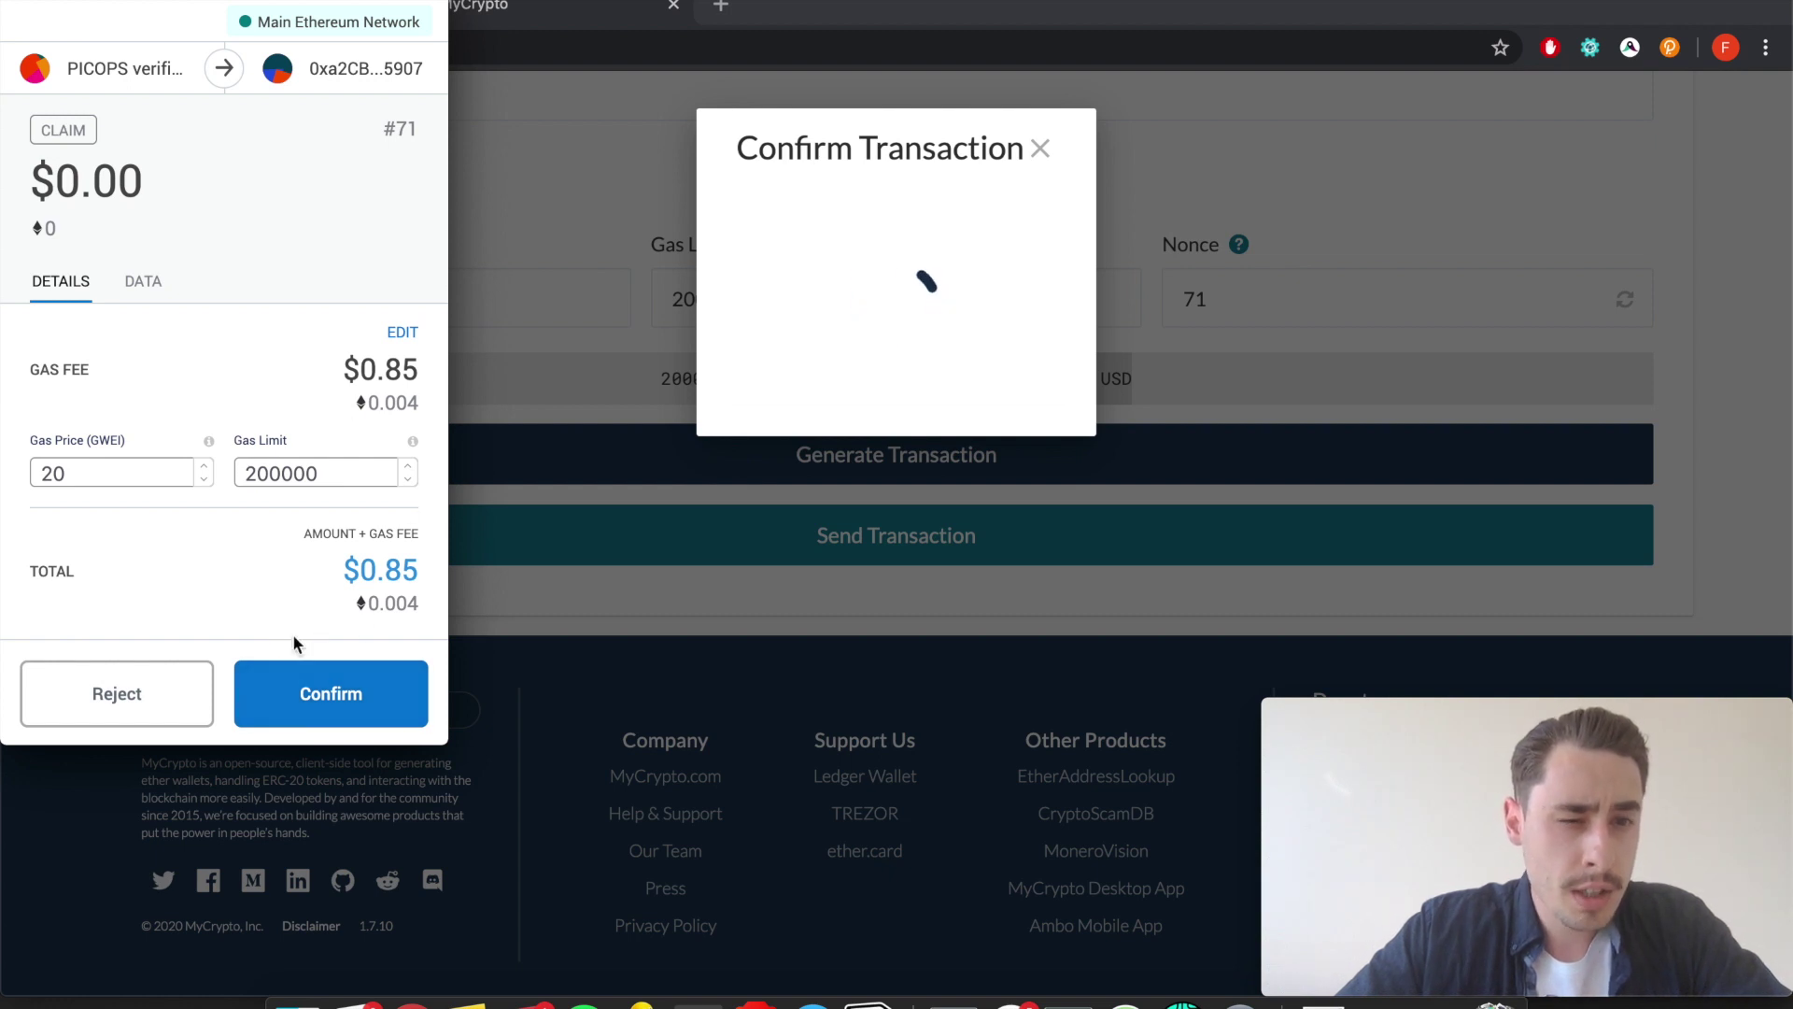
pyautogui.click(313, 700)
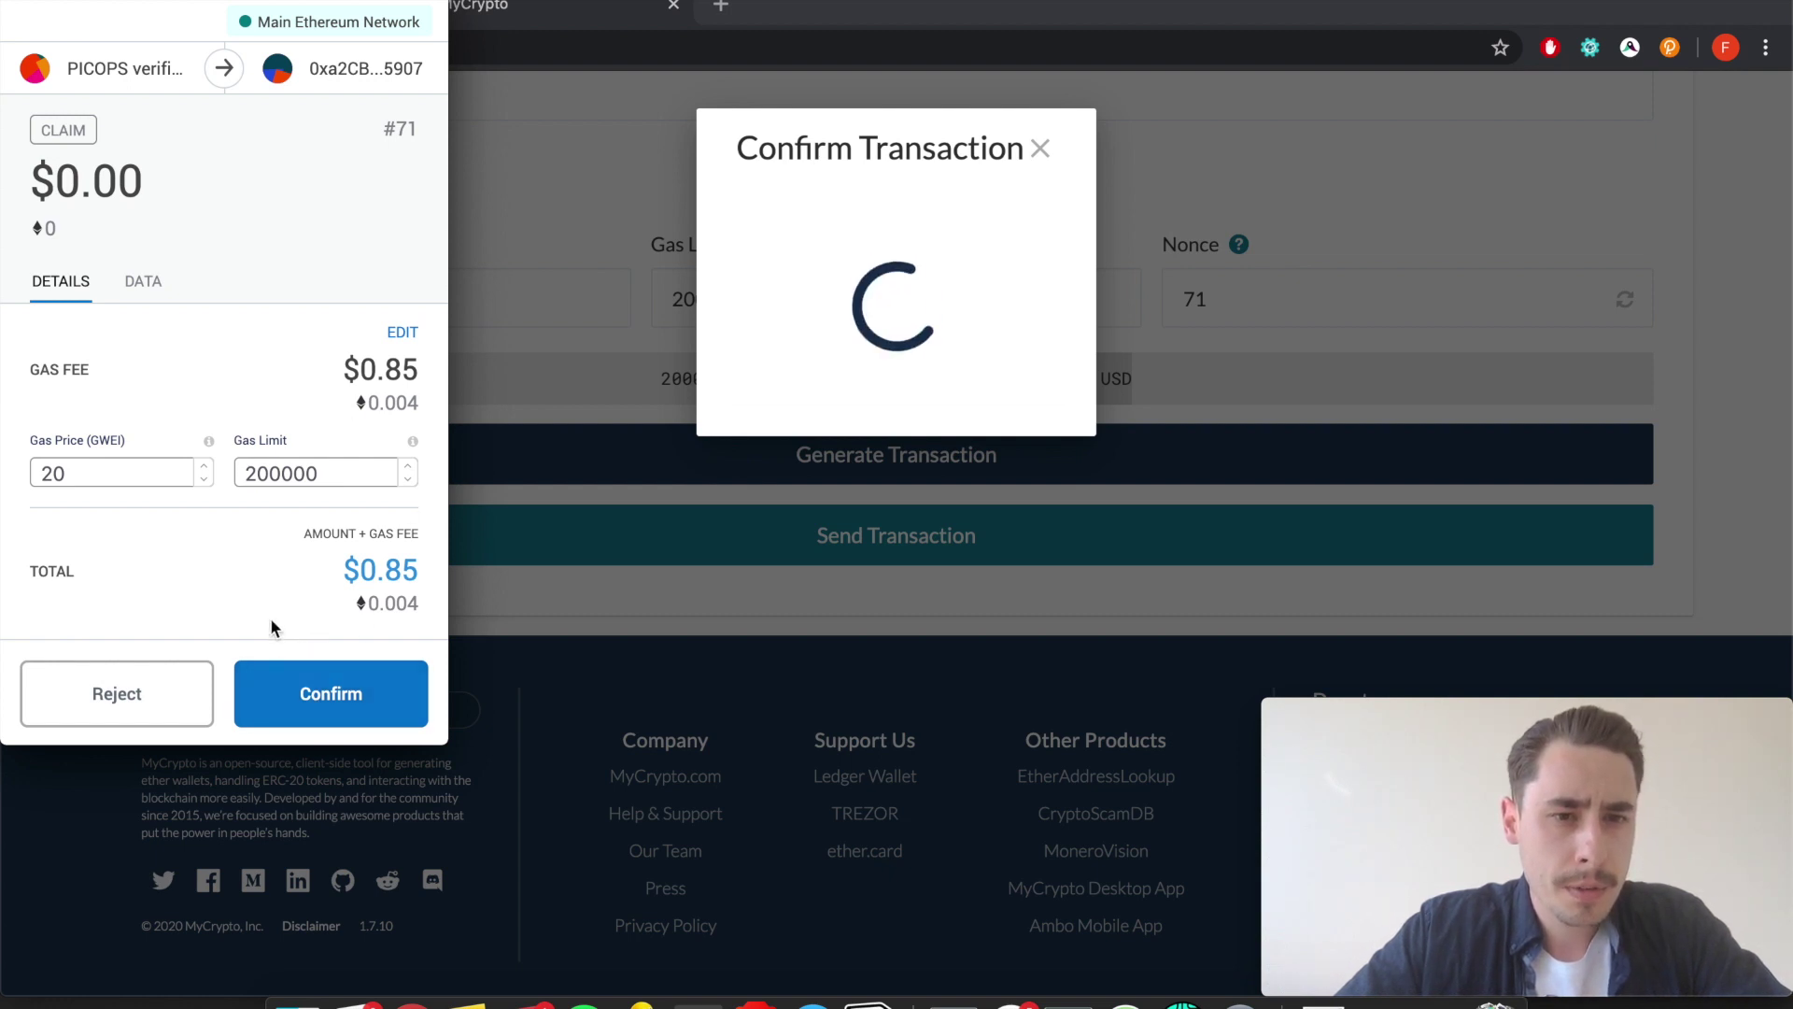
pyautogui.click(314, 700)
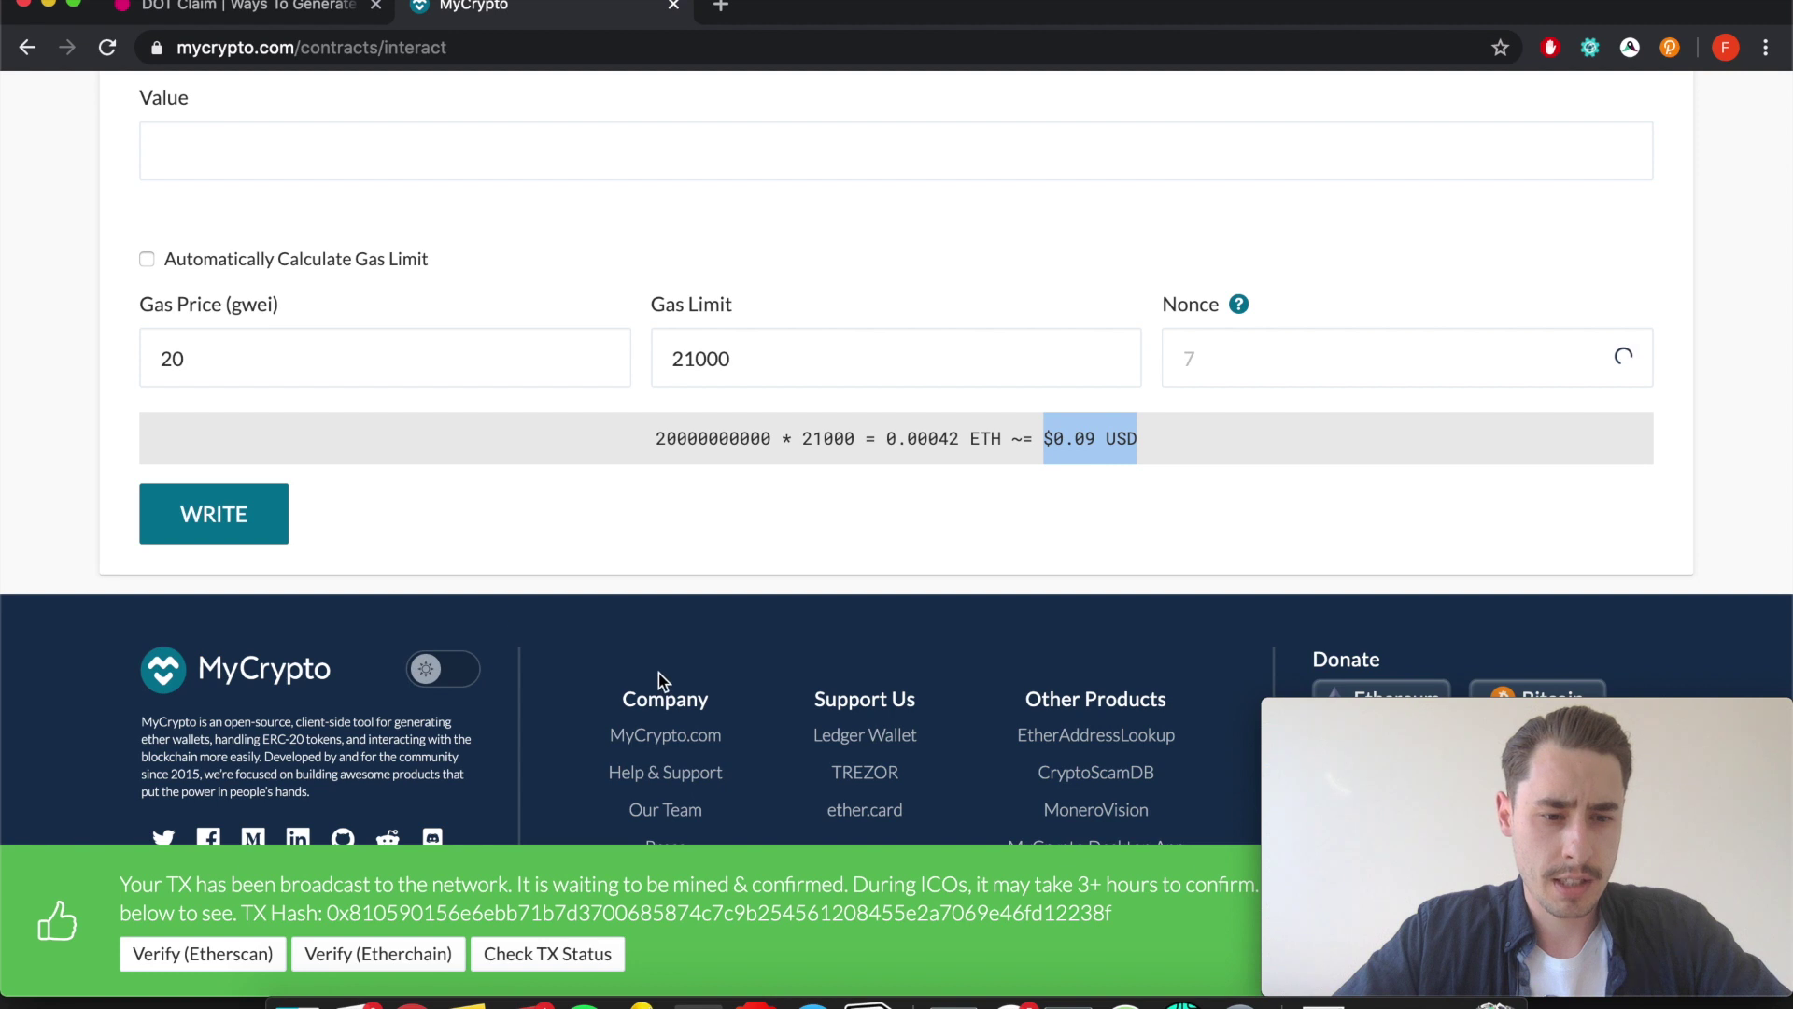
# Open the broadcast claim transaction on Etherscan, confirm it is Pending to Polkadot: Claims, then return to the guide.
pyautogui.click(1345, 773)
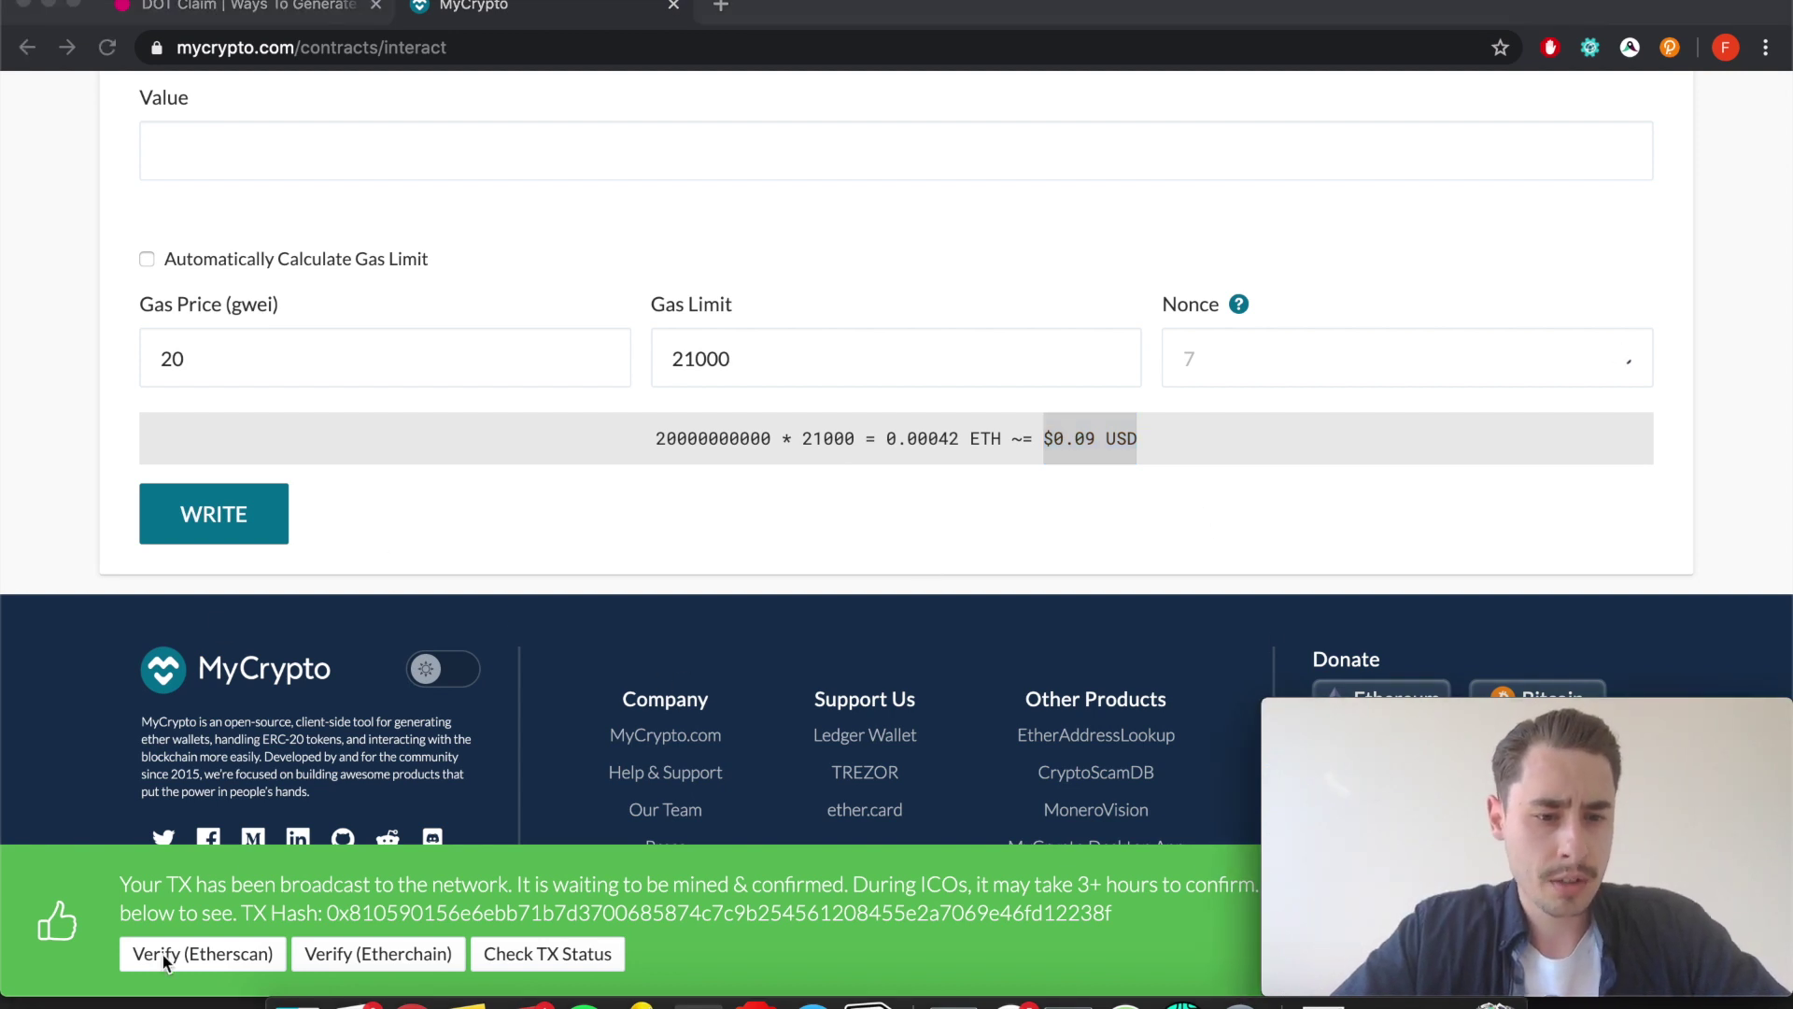
pyautogui.click(200, 949)
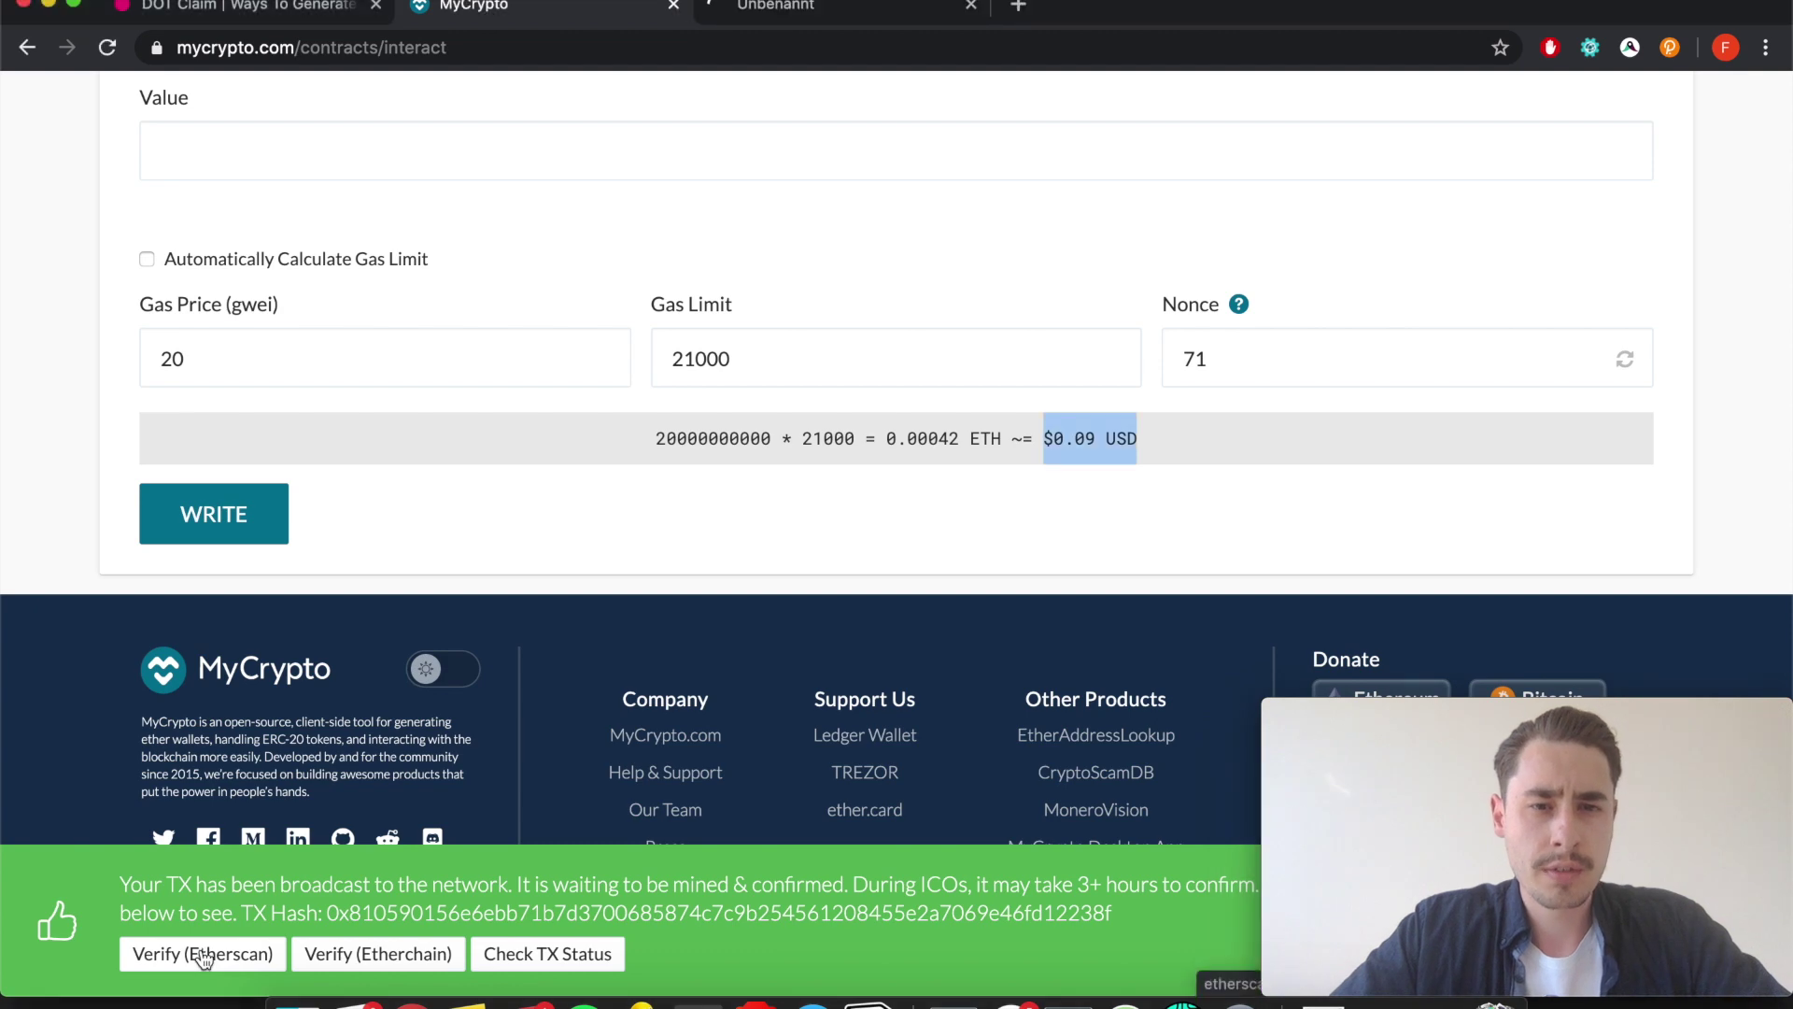
pyautogui.click(792, 8)
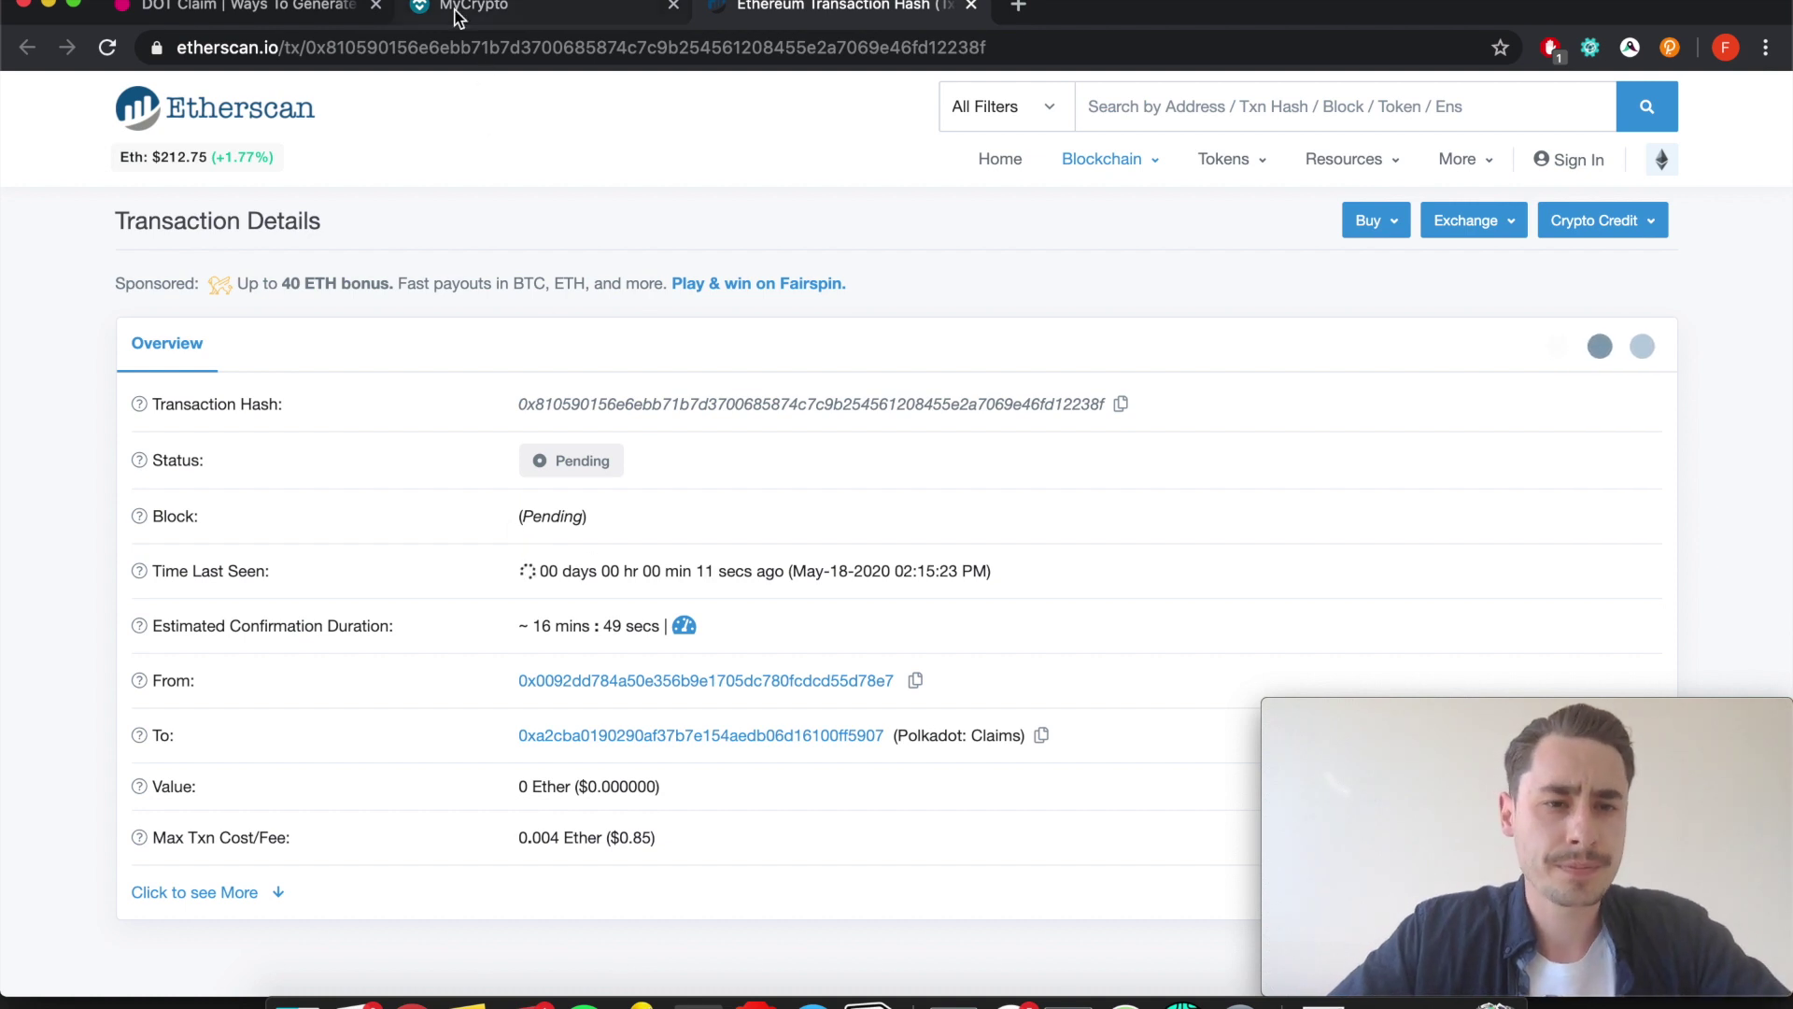
pyautogui.click(287, 5)
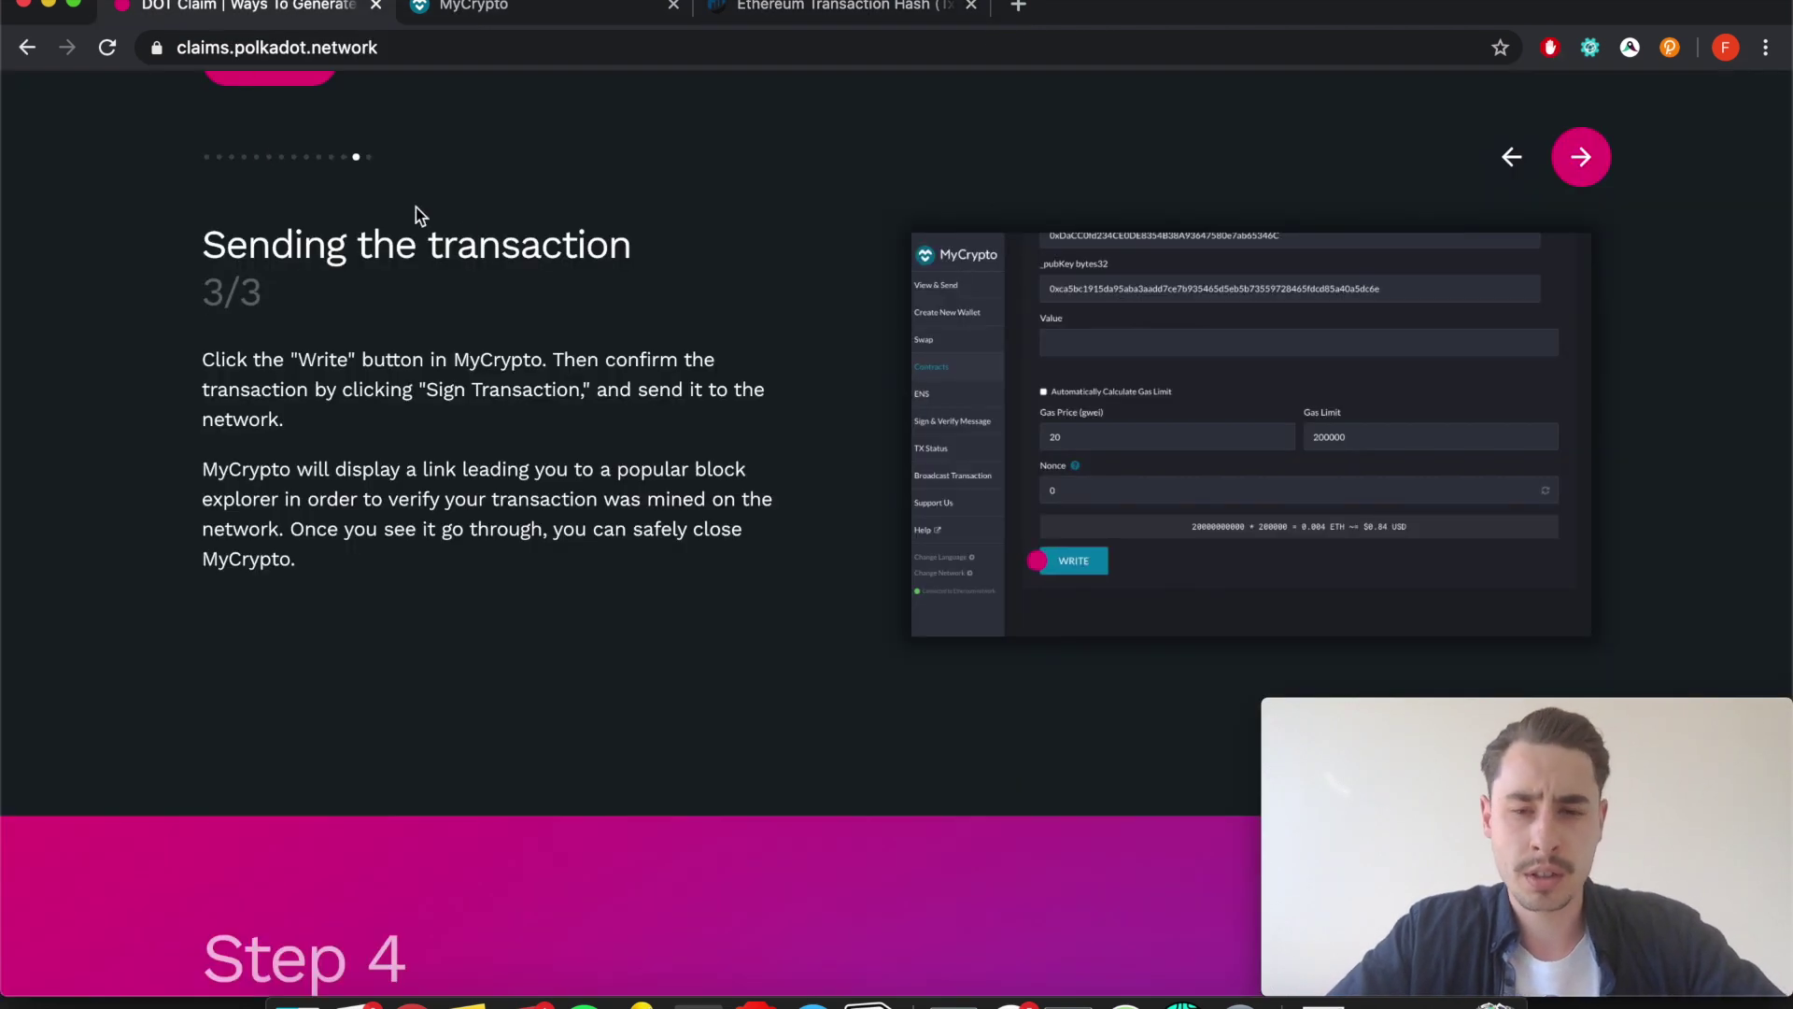
# Scroll to Step 4 Verify Your Claim after reloading Etherscan to confirm the transaction is still Pending.
pyautogui.scroll(-1, 670, 362)
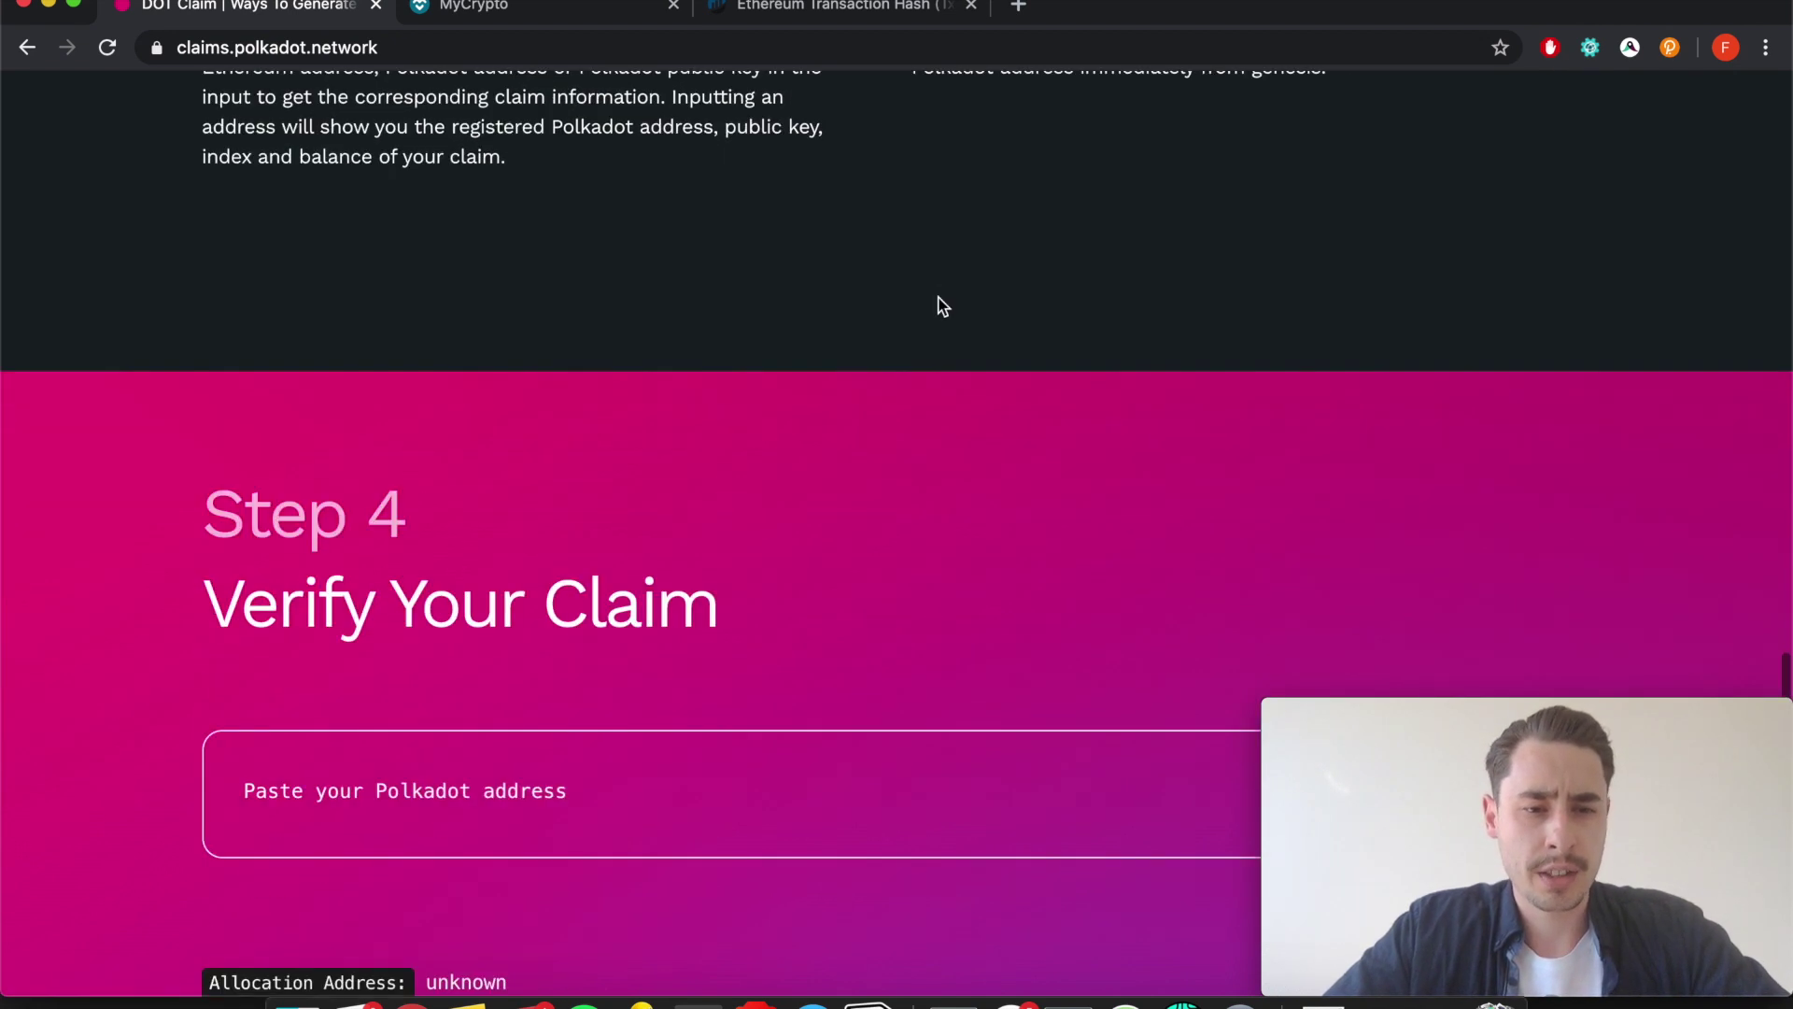
pyautogui.scroll(-2, 941, 305)
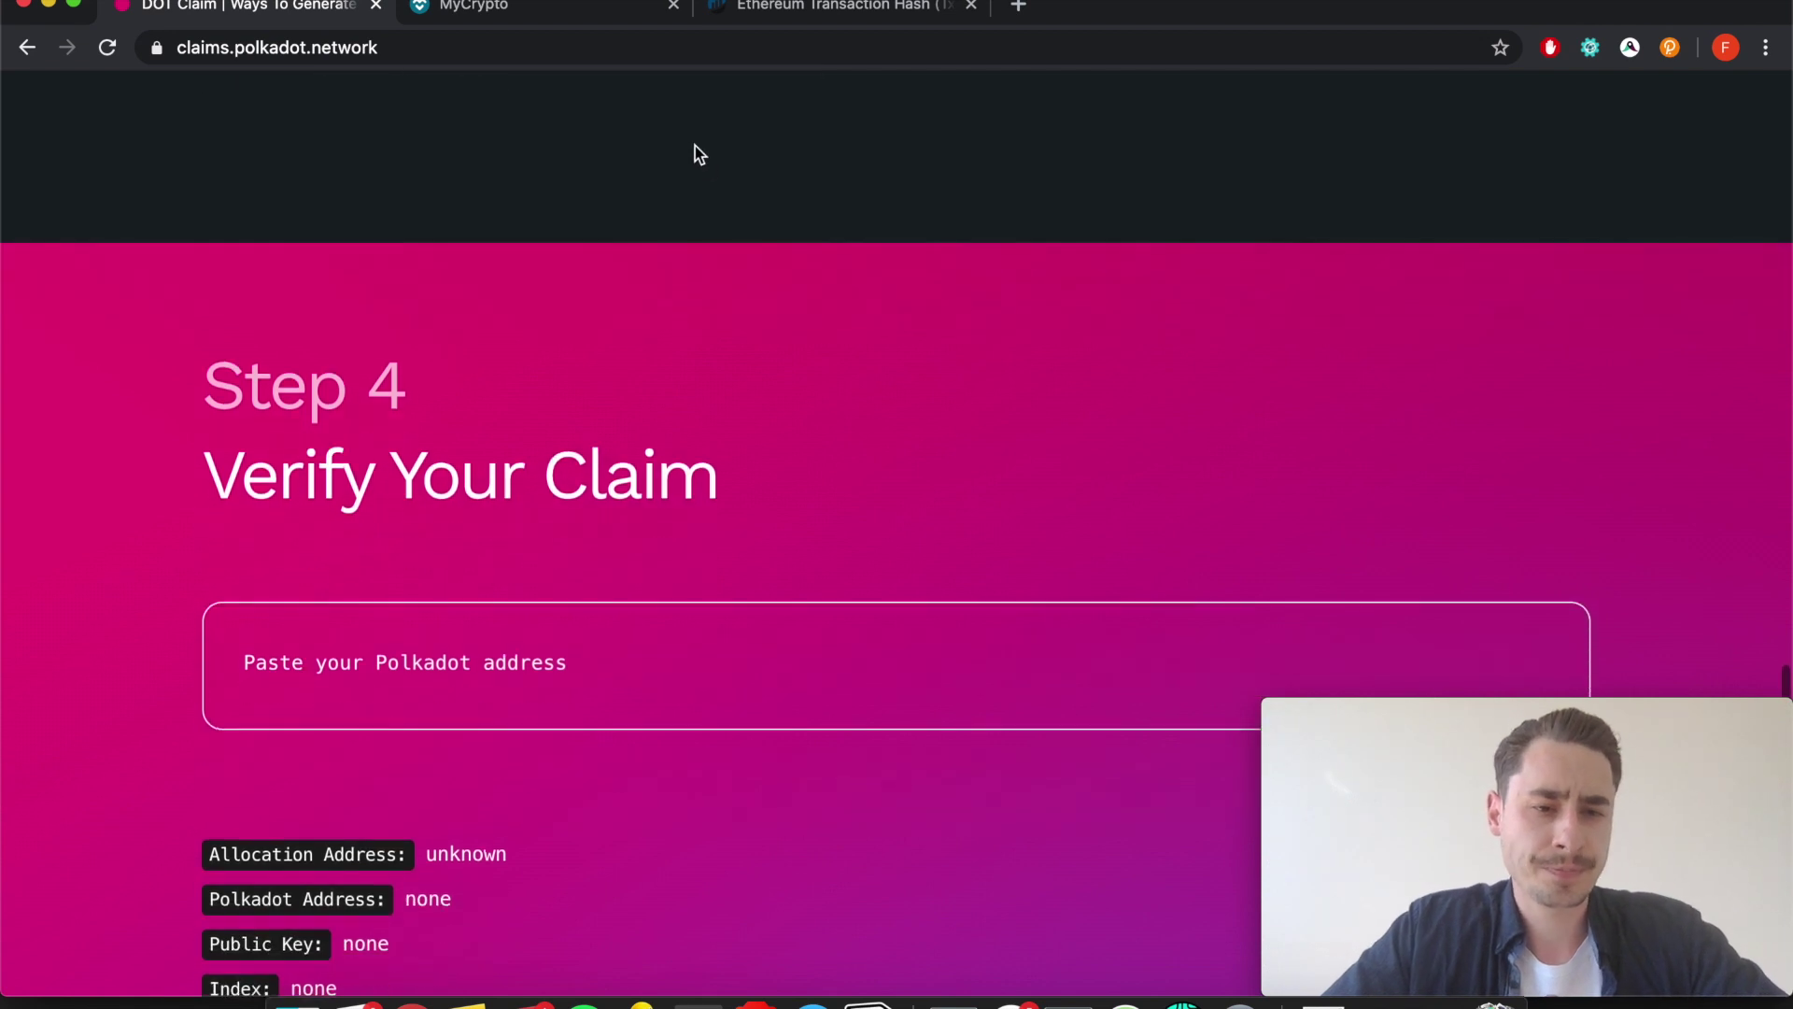
pyautogui.click(815, 5)
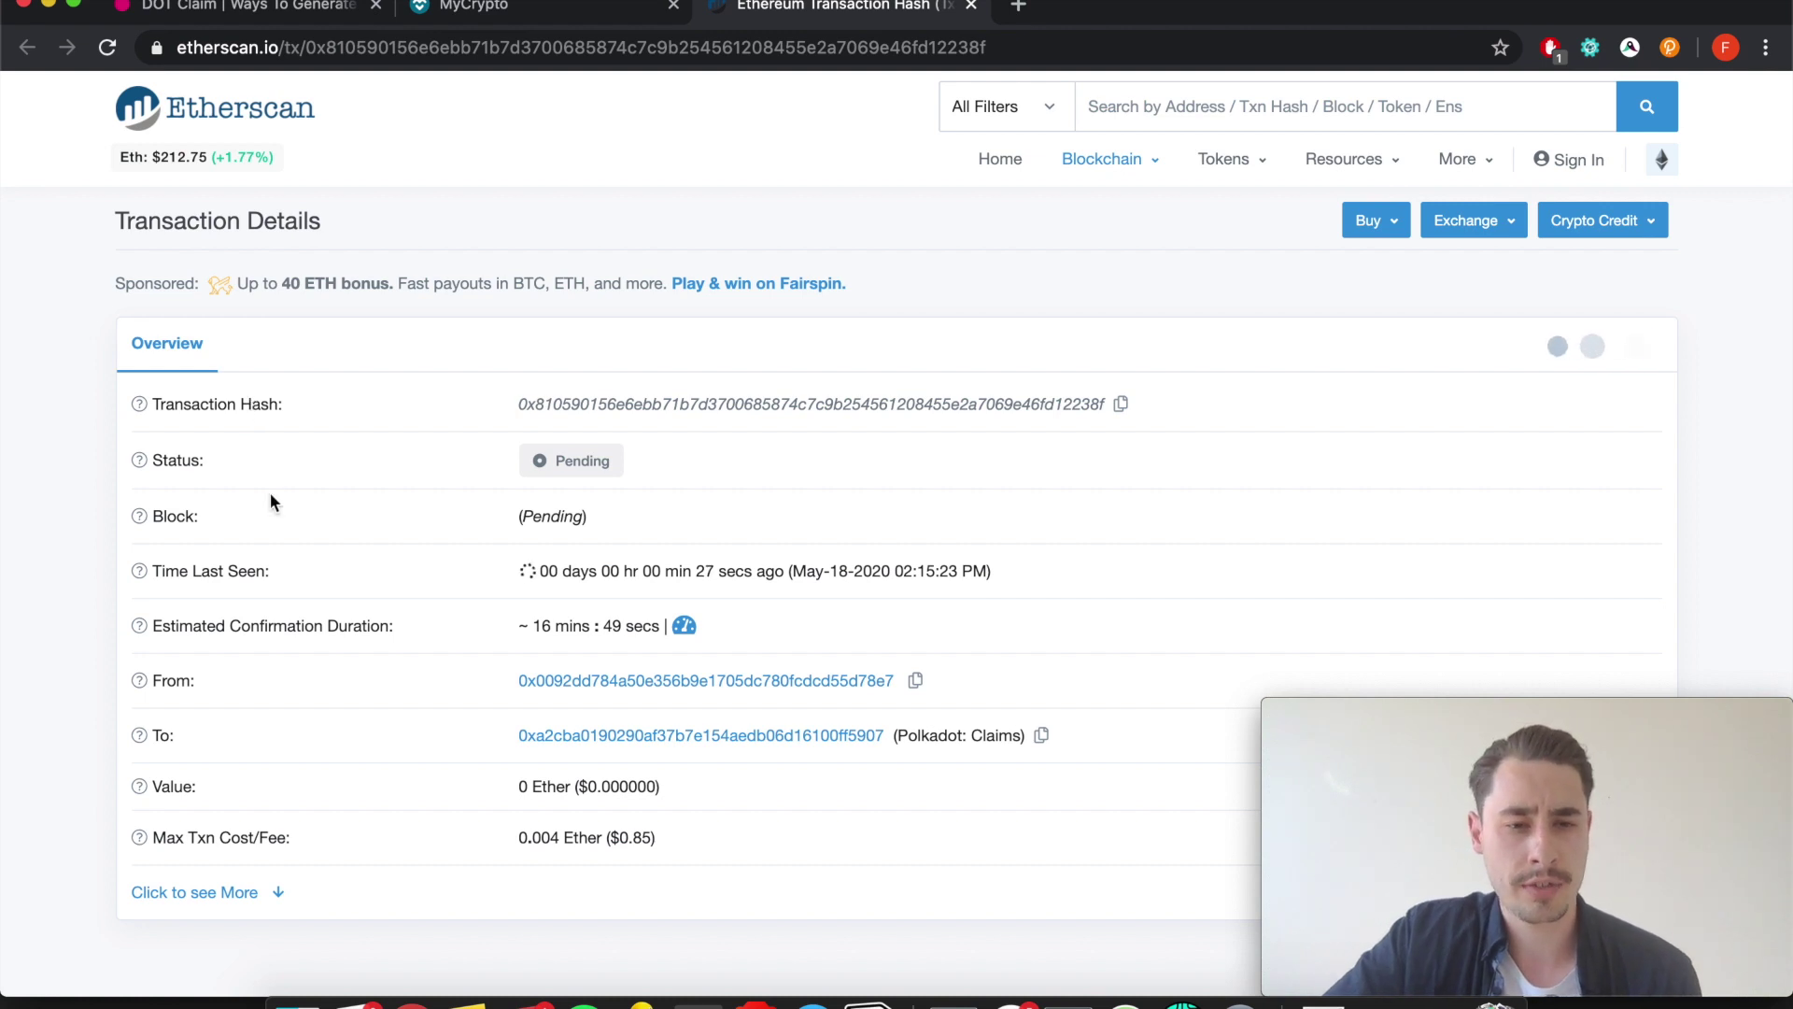
pyautogui.click(115, 48)
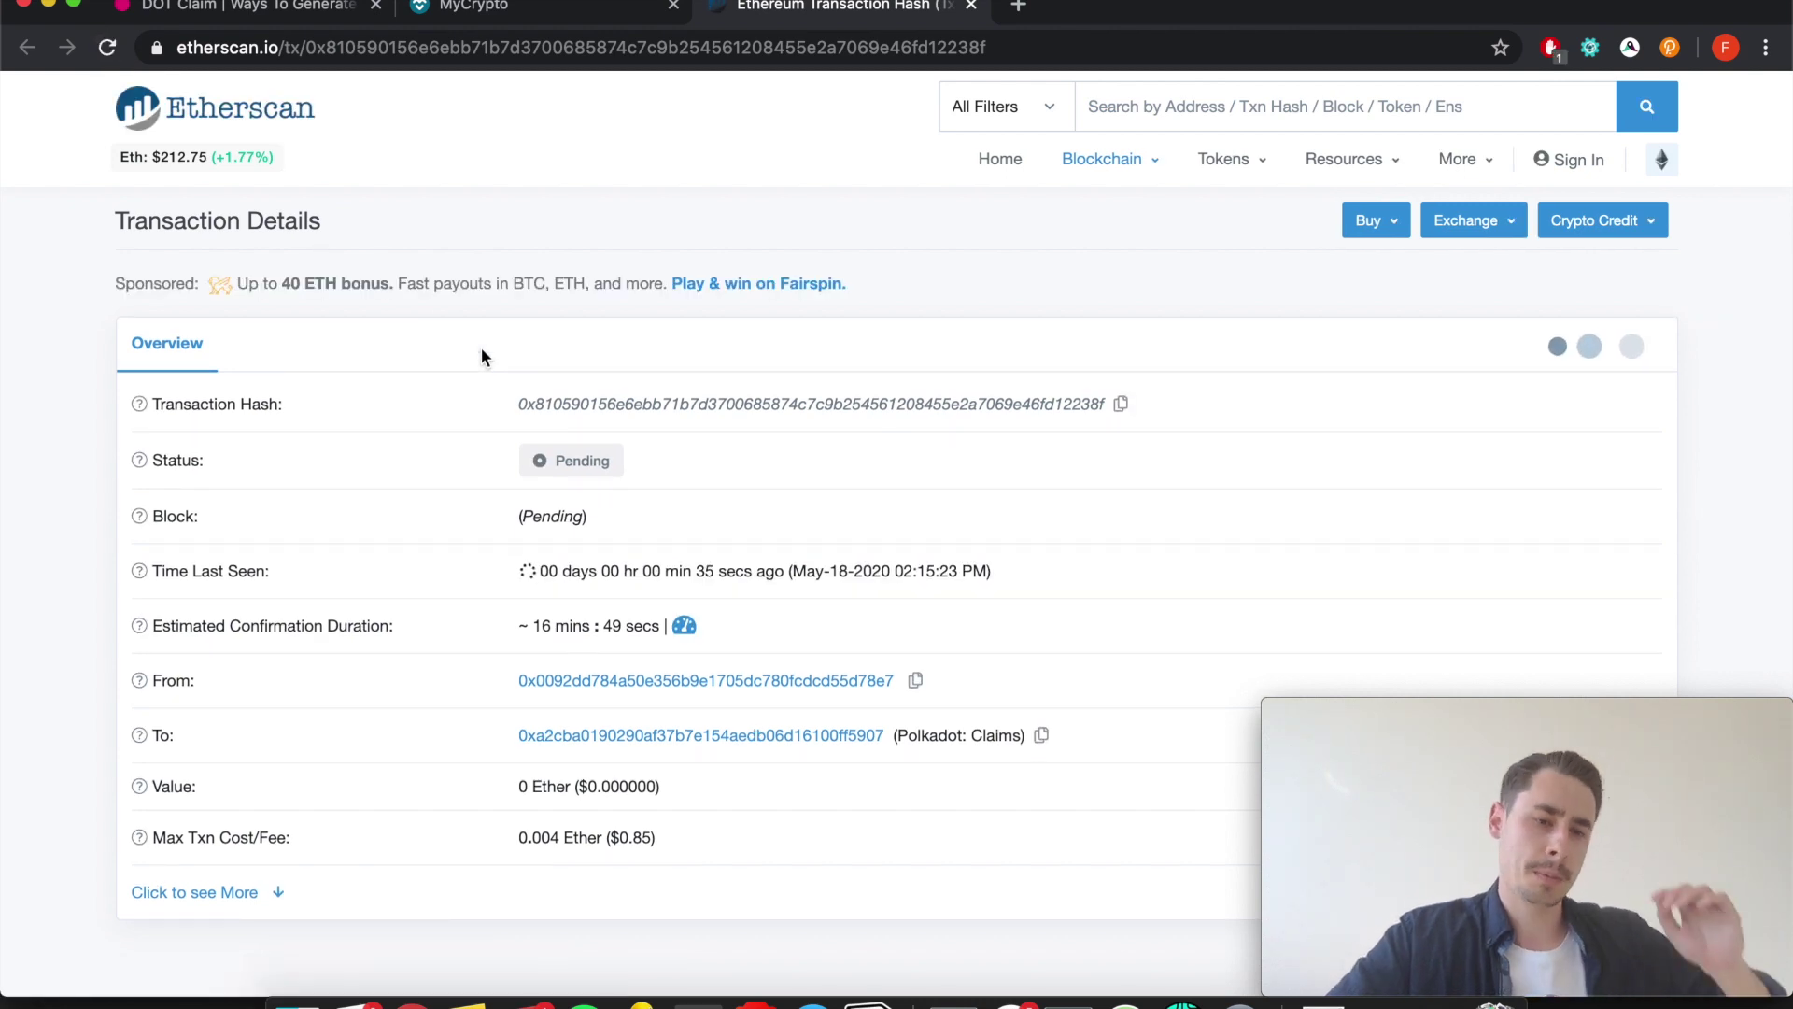
pyautogui.click(311, 12)
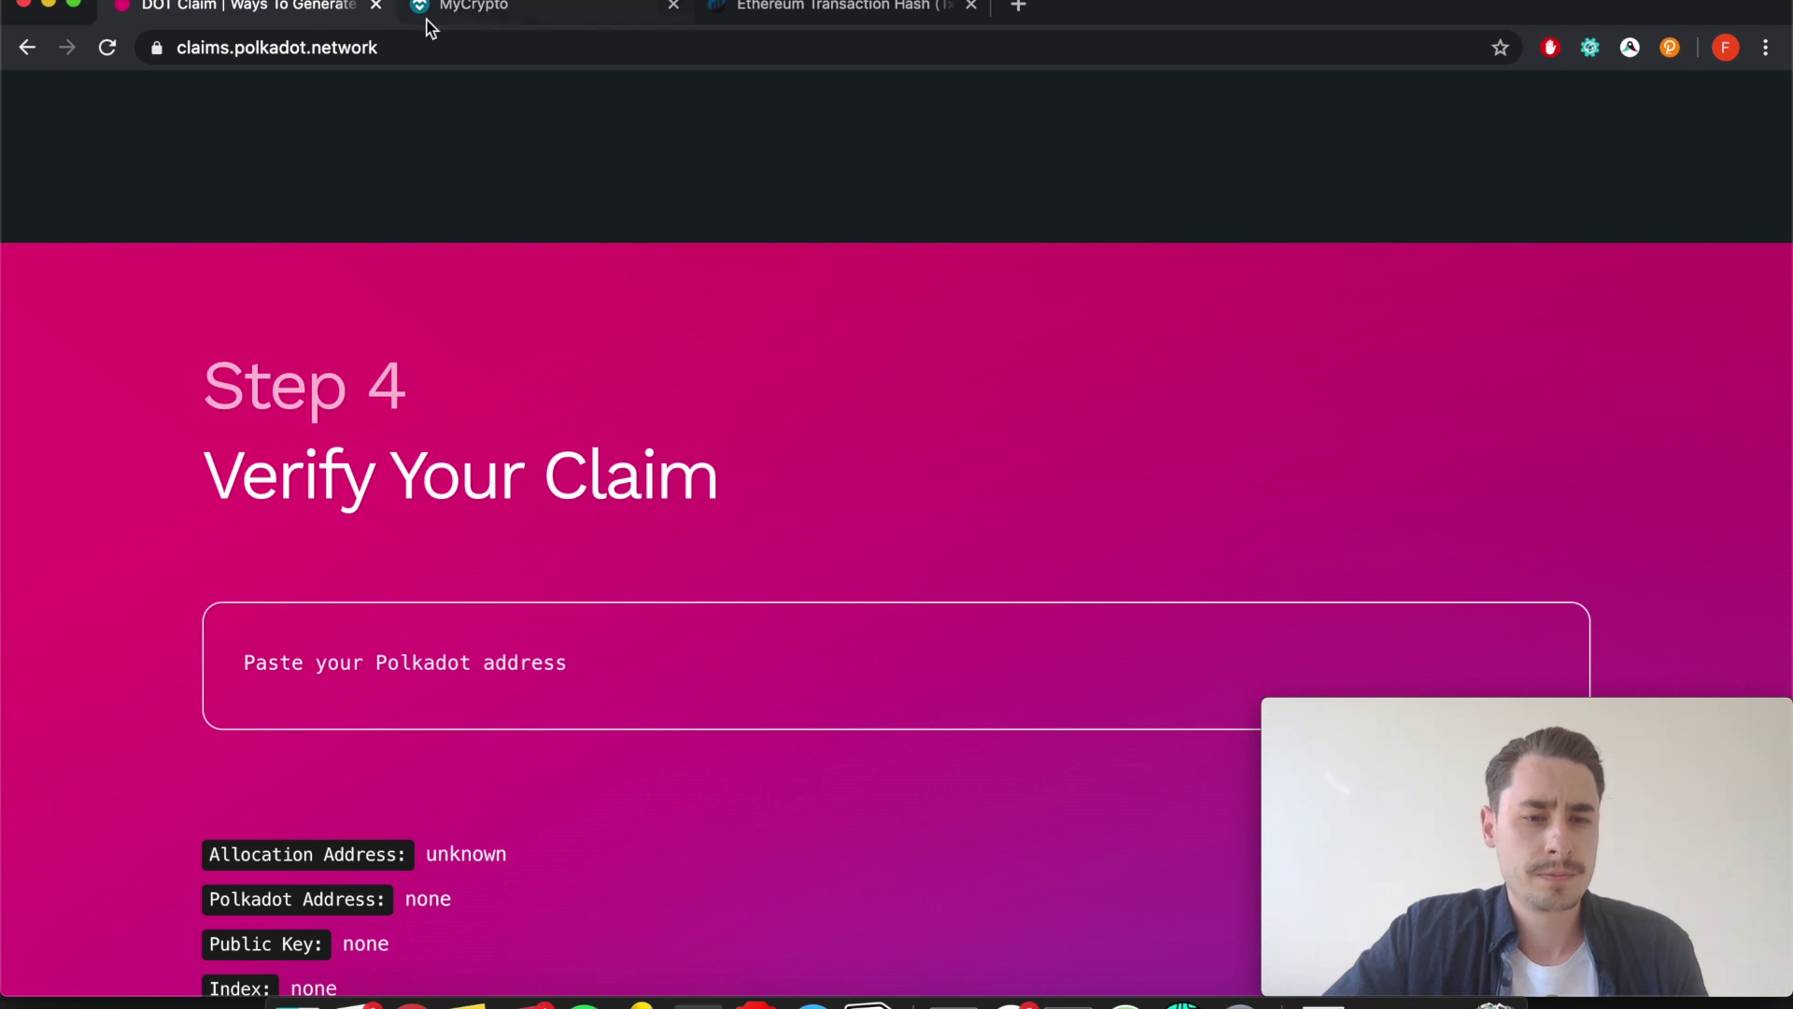
pyautogui.click(1667, 44)
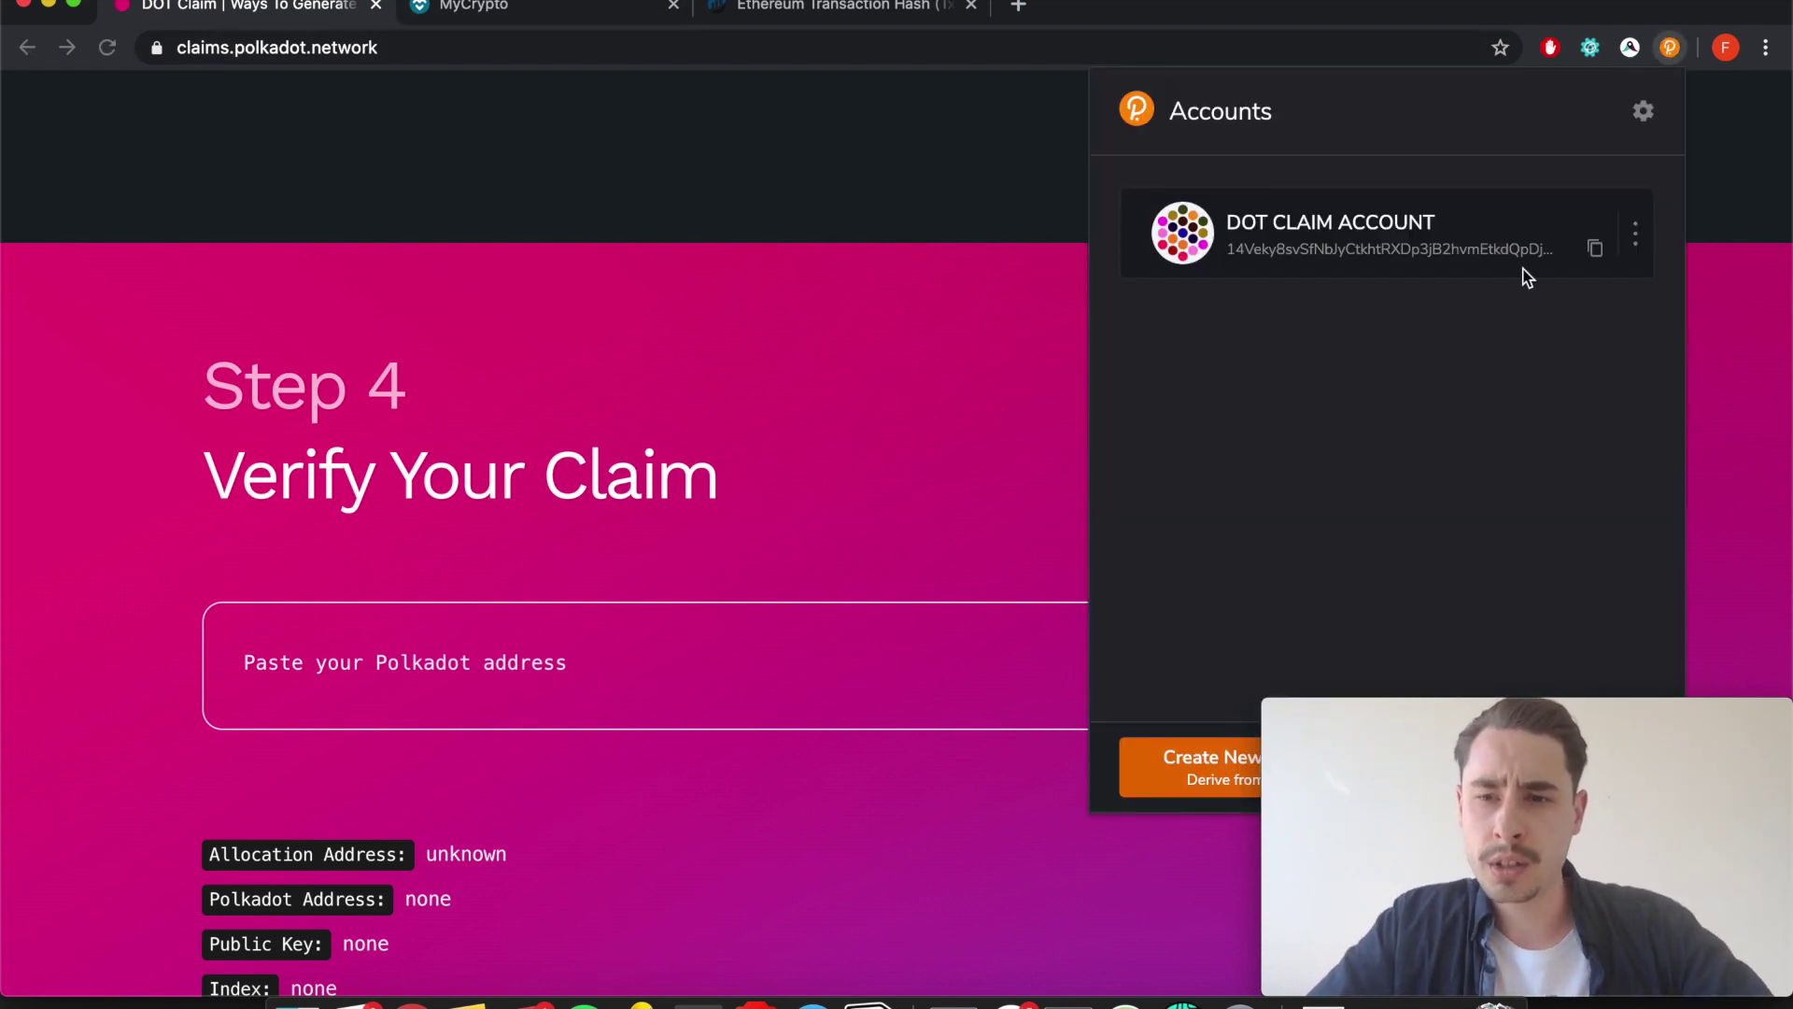
# Paste the DOT CLAIM ACCOUNT's Polkadot address into Verify Your Claim, then refresh the Etherscan transaction.
pyautogui.click(1596, 247)
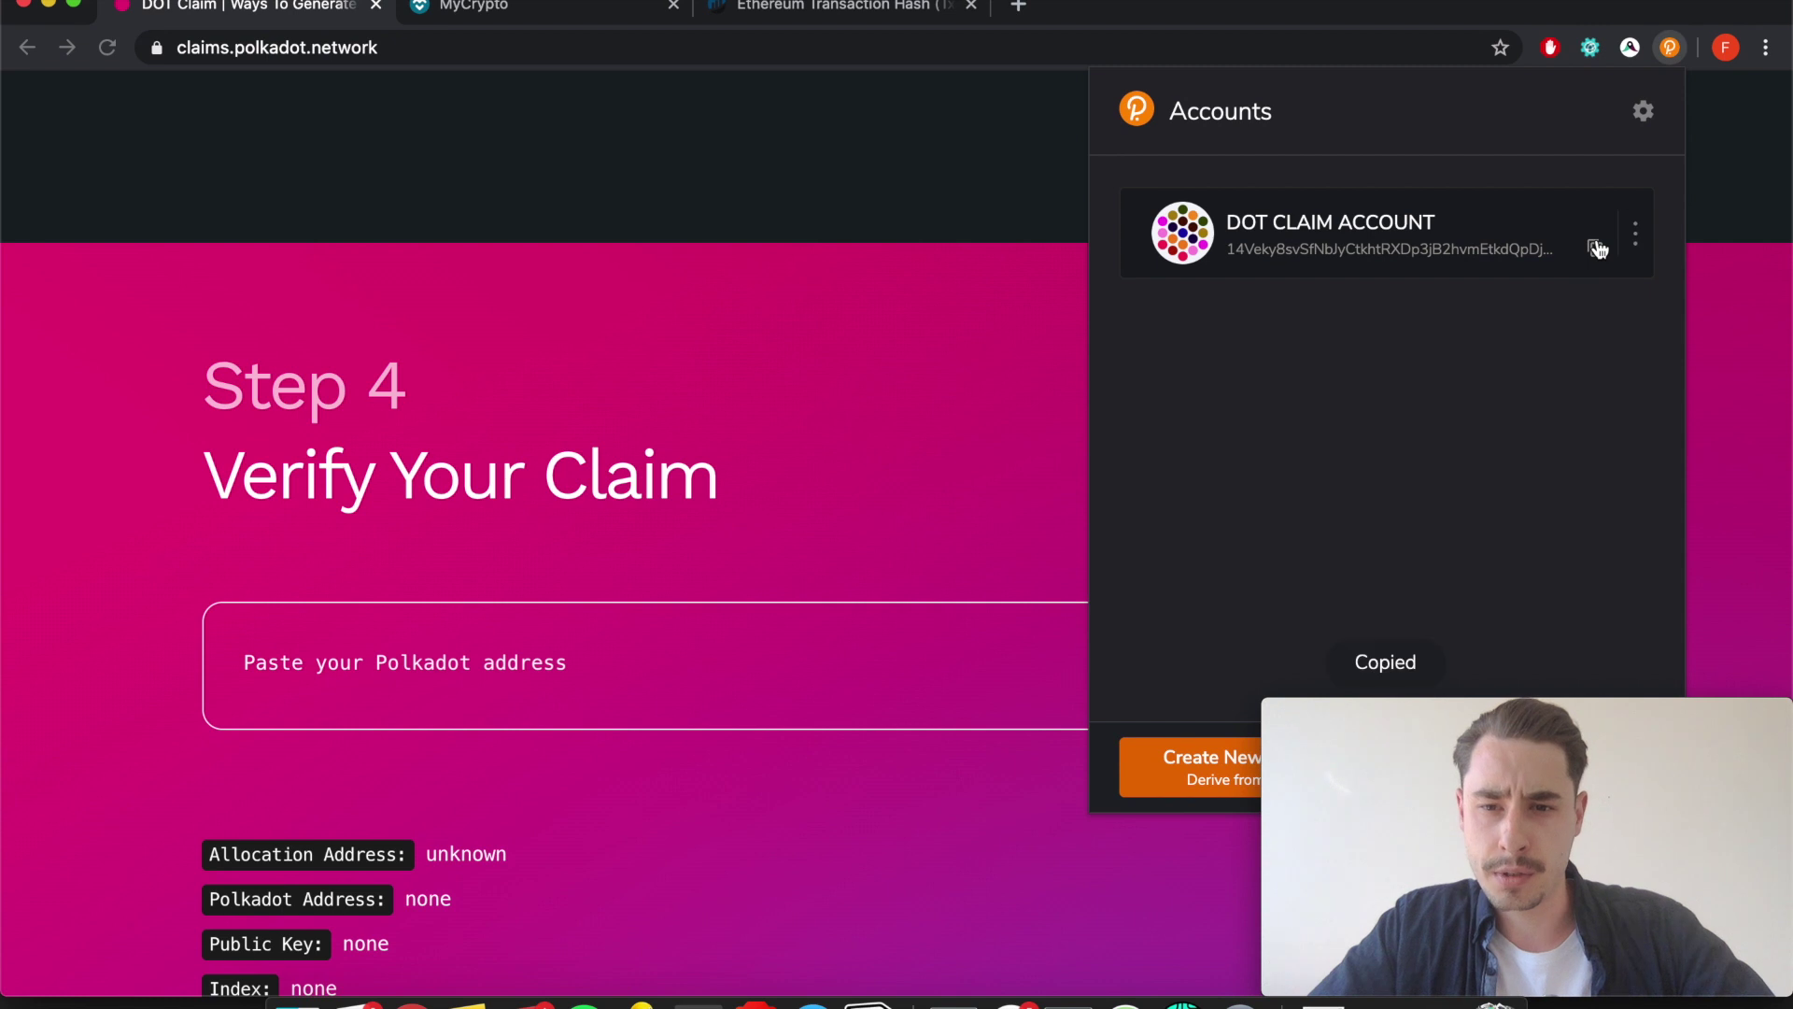
pyautogui.click(374, 659)
pyautogui.press('super+v')
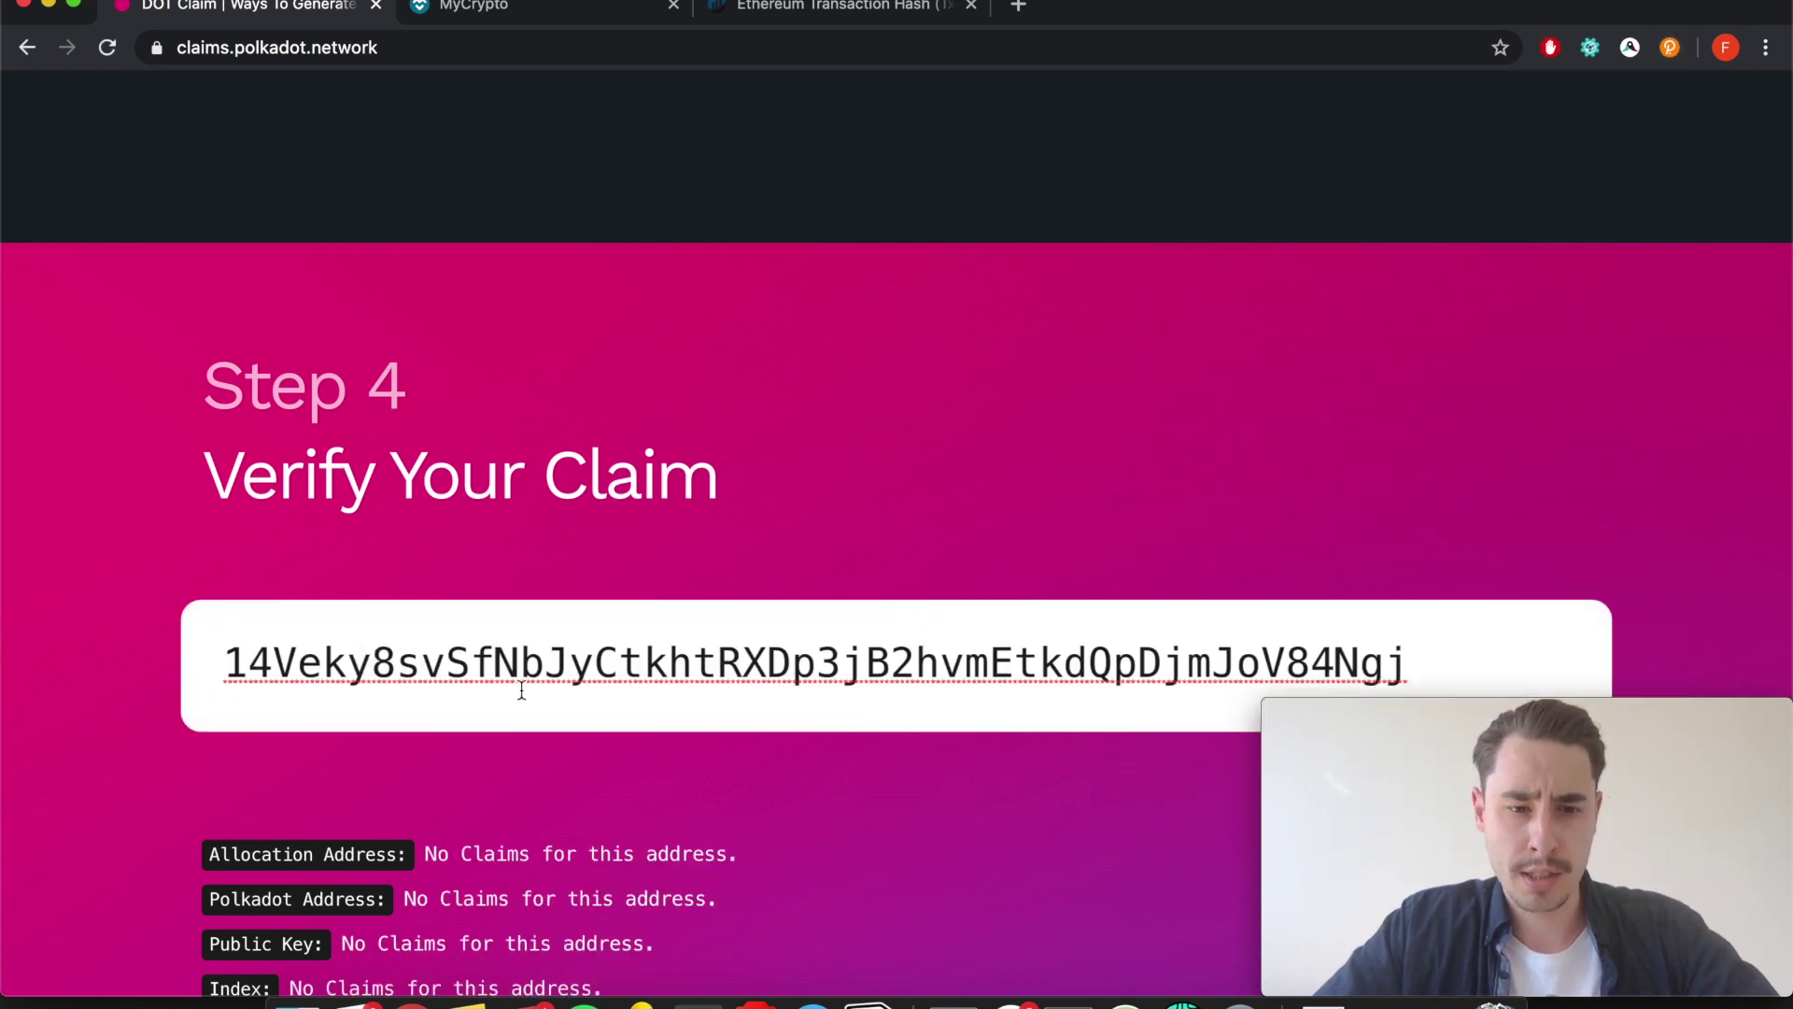
pyautogui.scroll(-2, 560, 705)
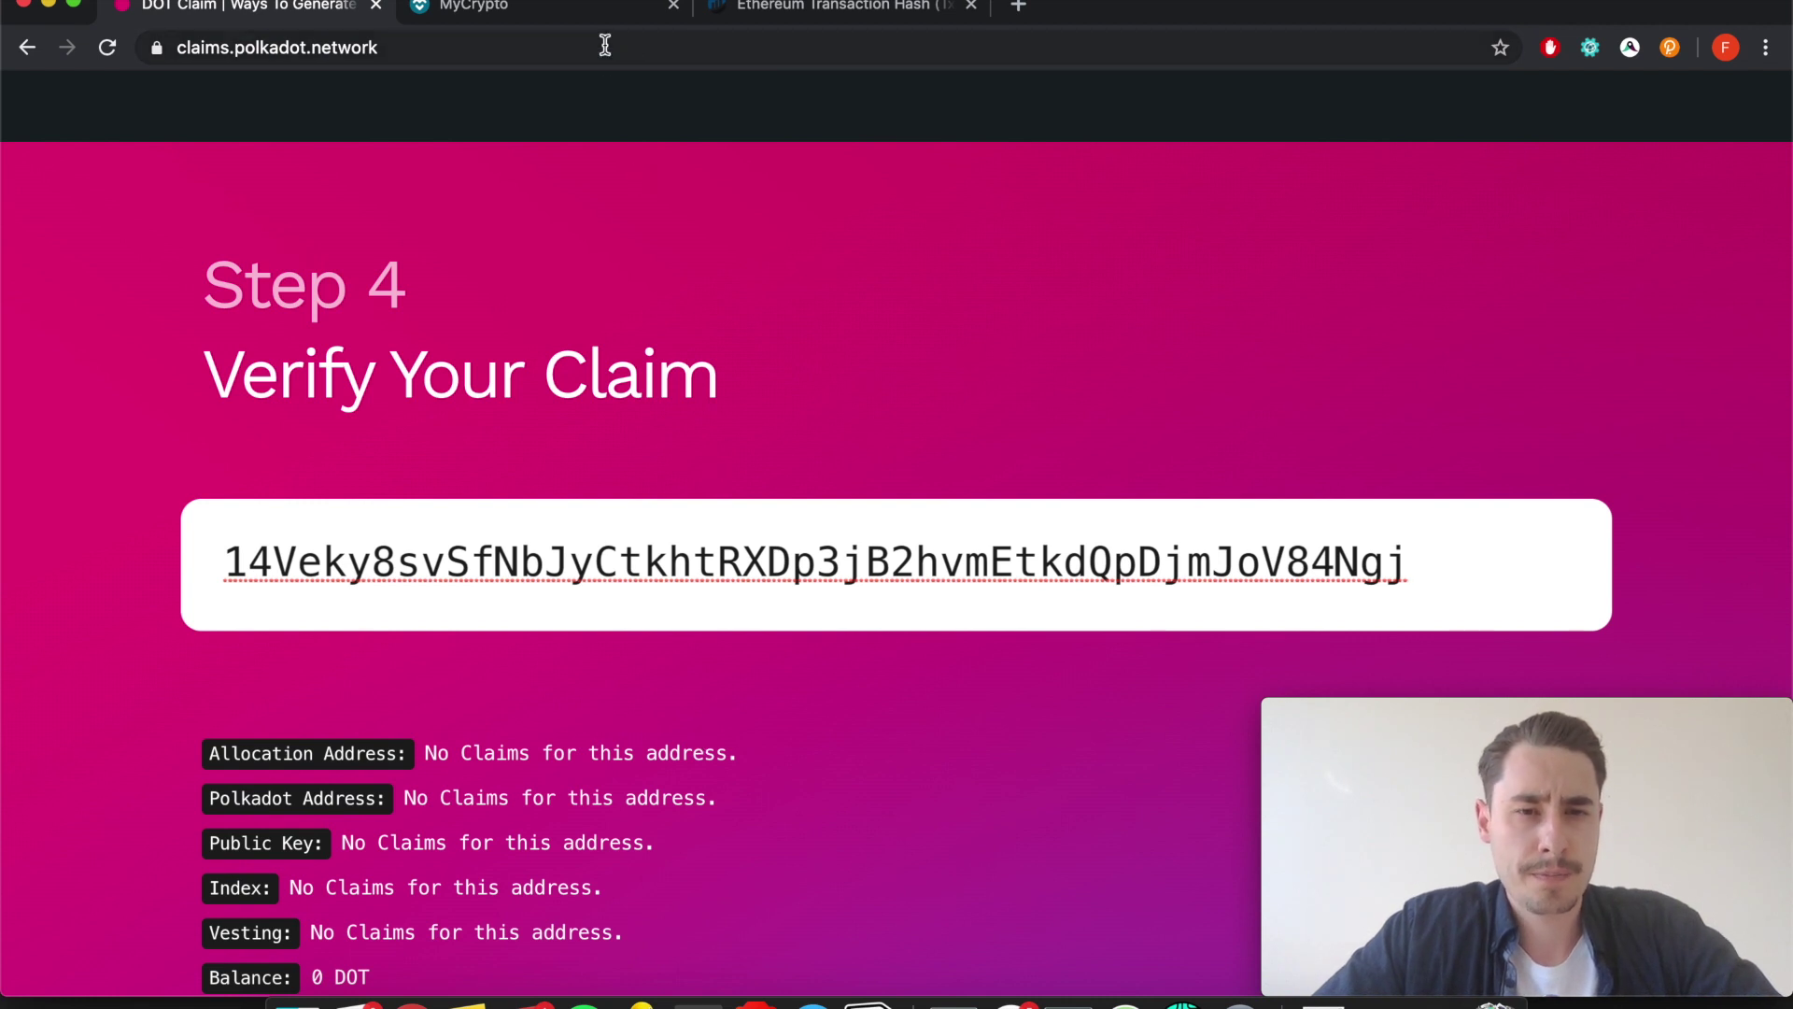
pyautogui.click(824, 11)
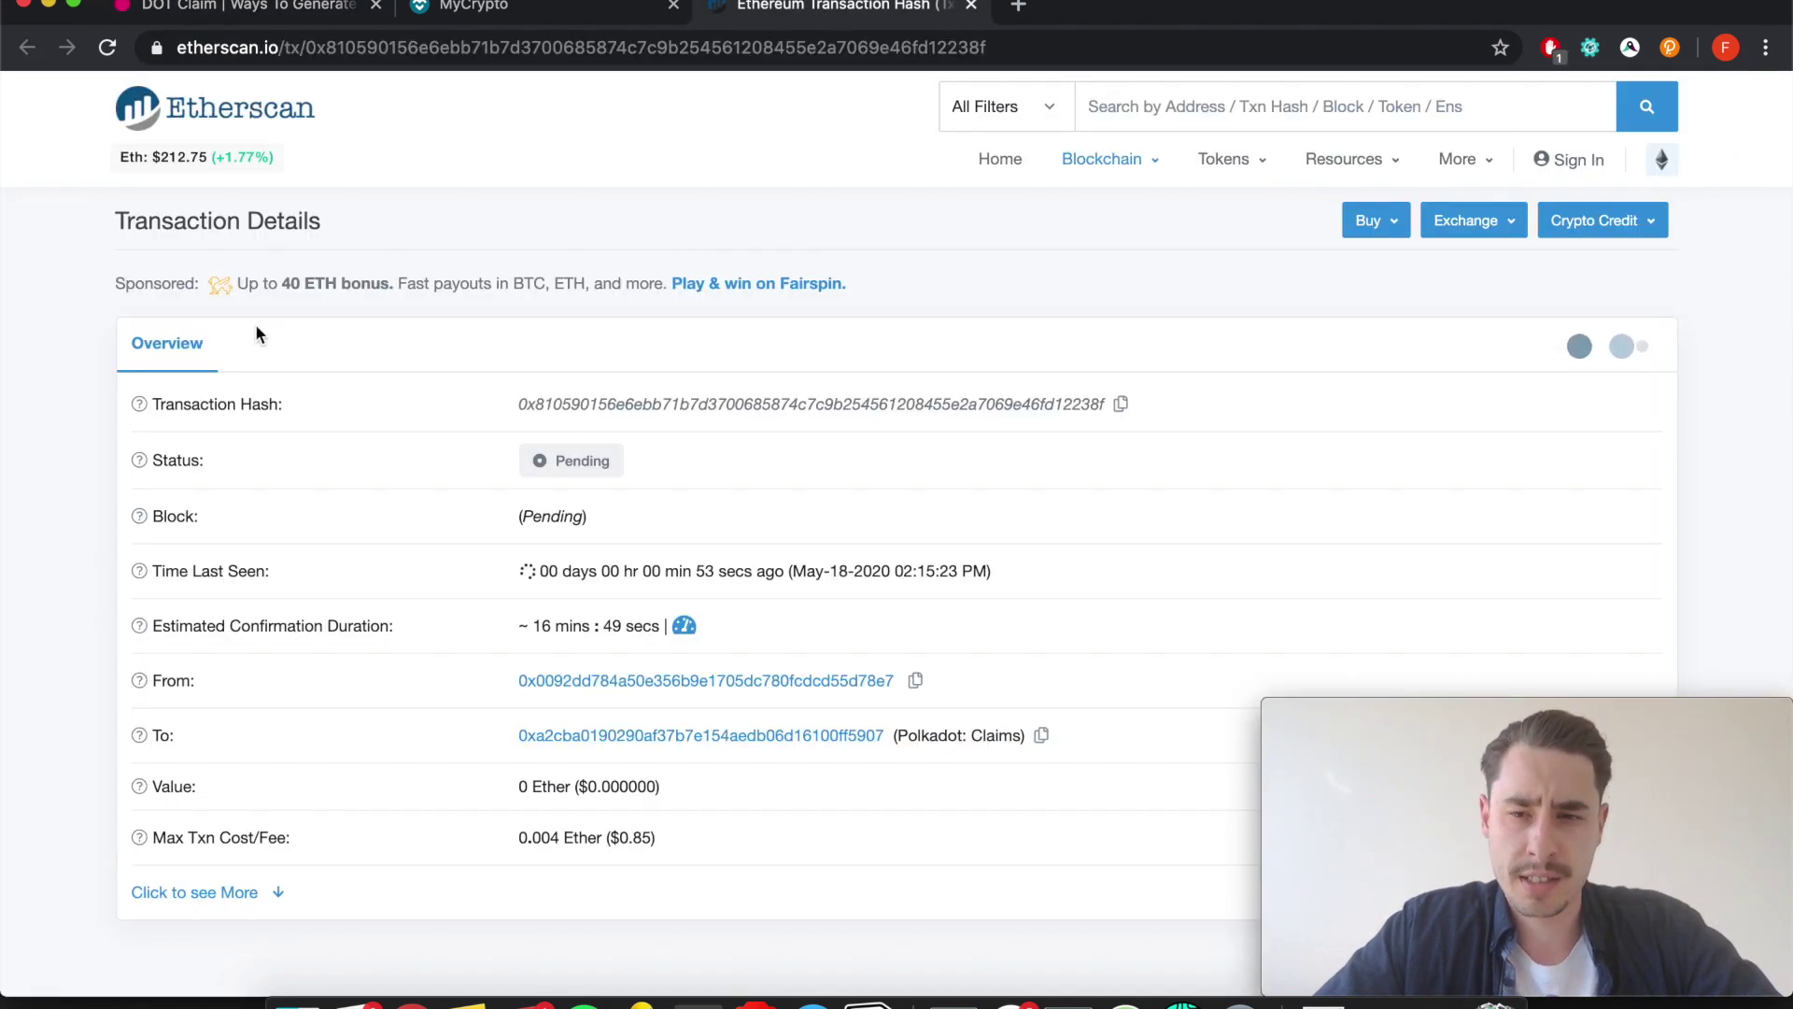
pyautogui.click(106, 48)
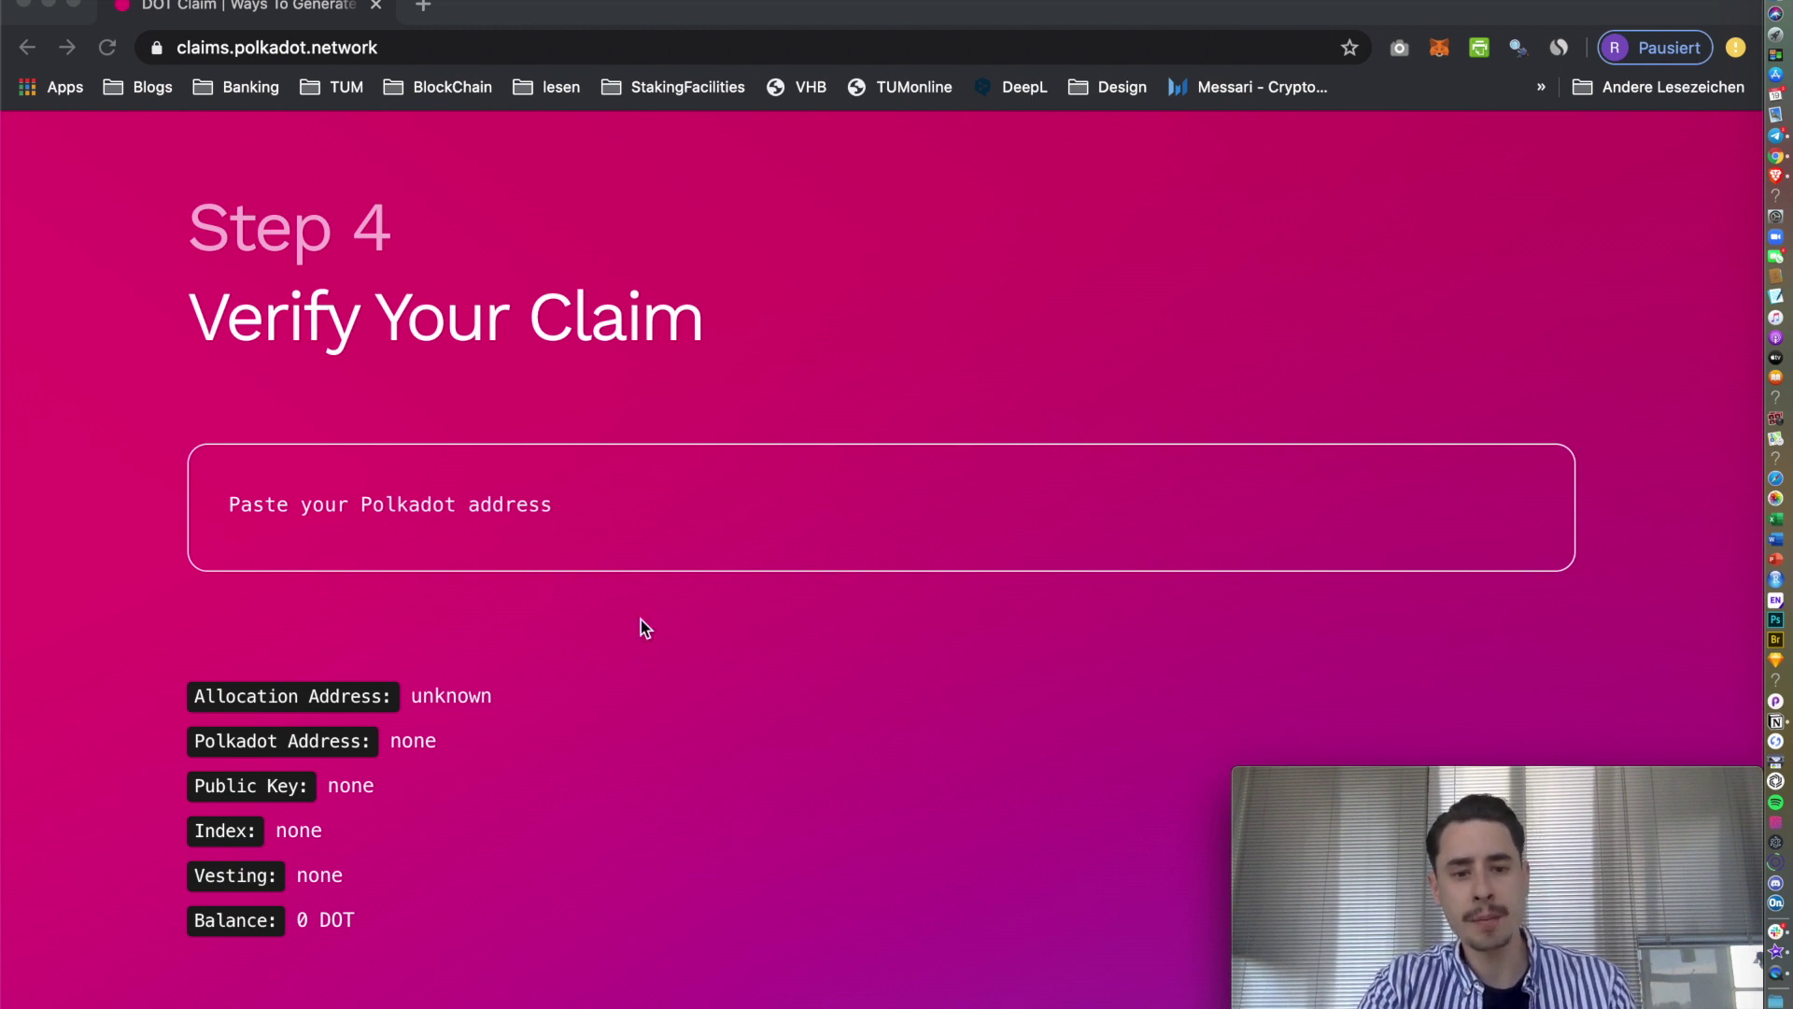
# Paste the claim account's Polkadot address into the Verify Your Claim address field.
pyautogui.click(592, 484)
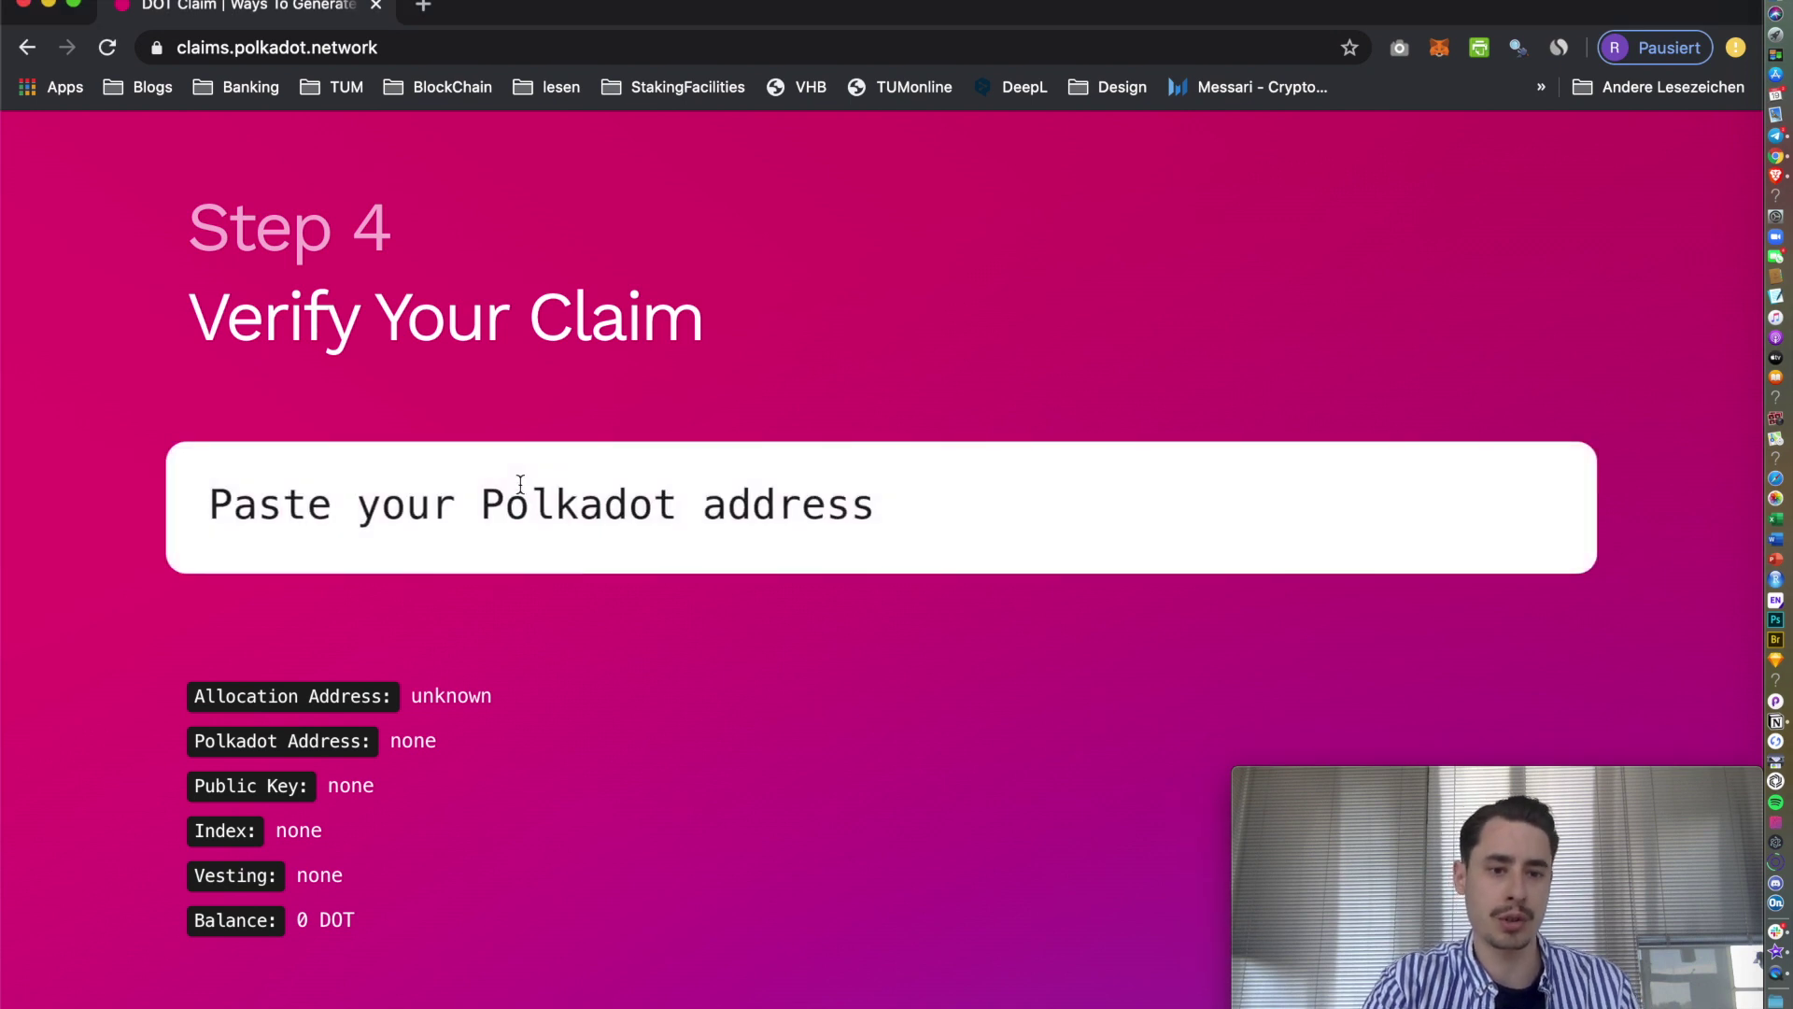
pyautogui.scroll(-1, 520, 484)
pyautogui.click(459, 504)
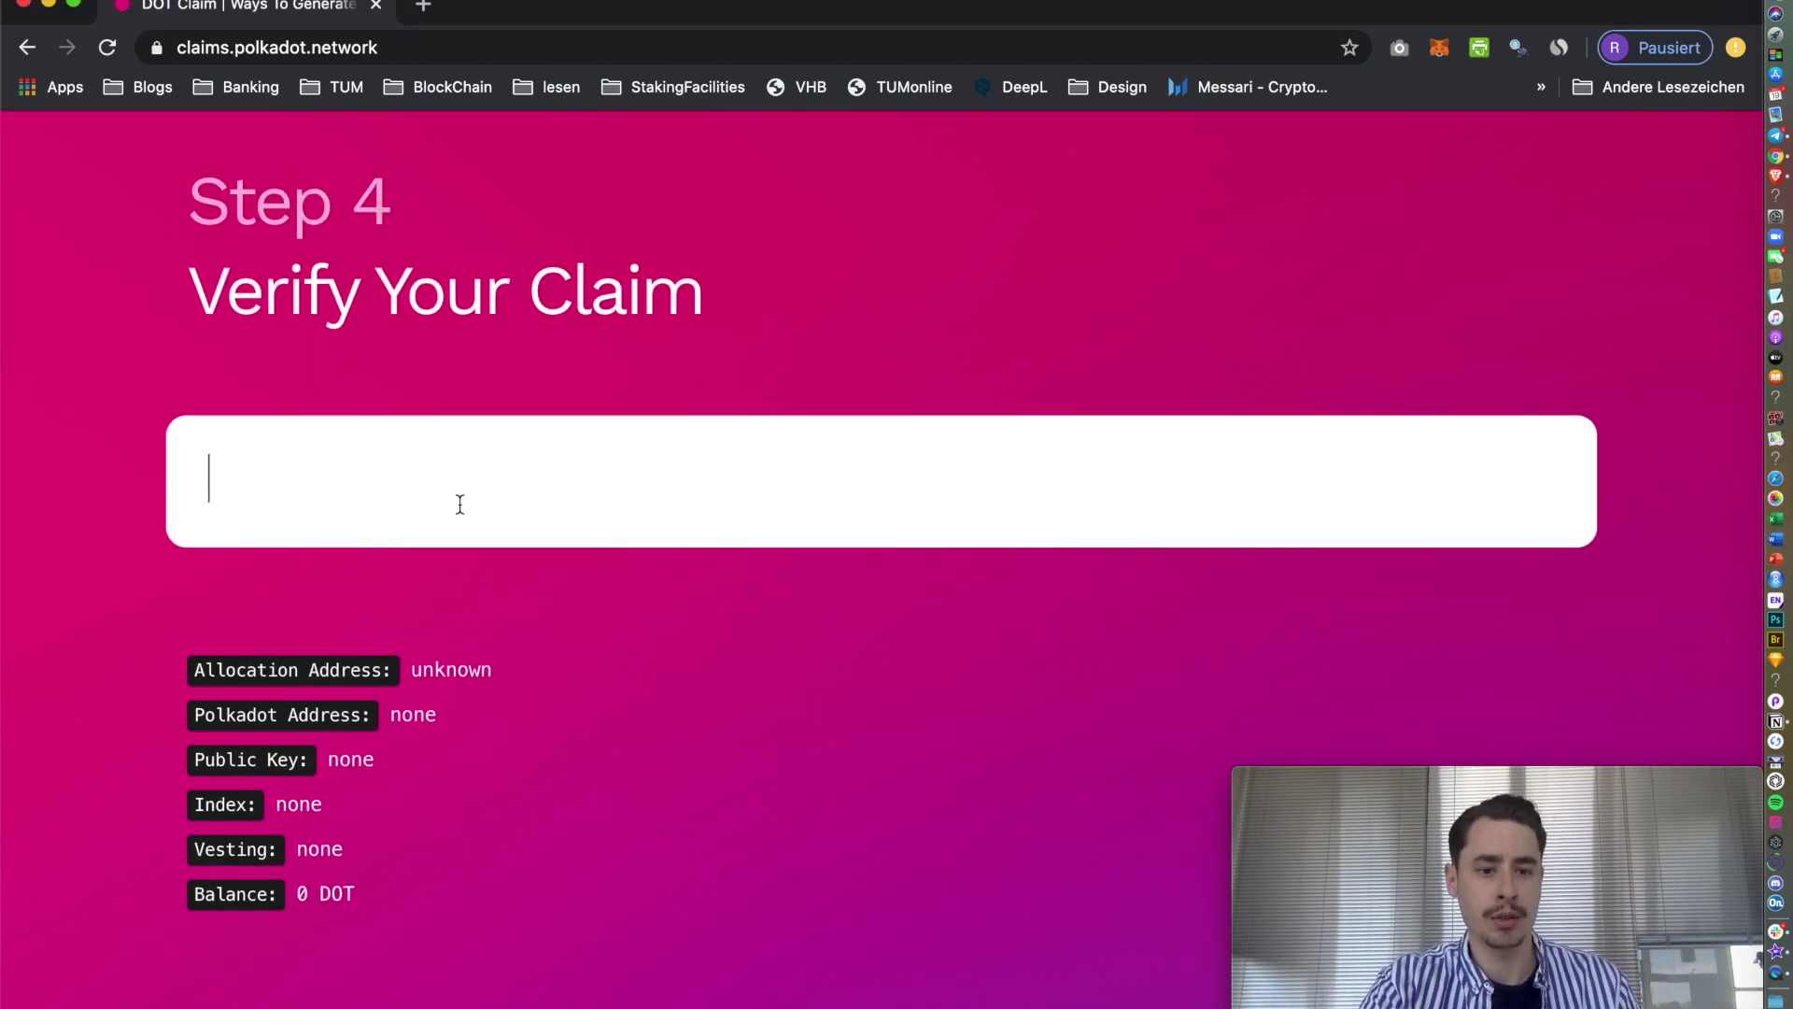
pyautogui.write('14Veky8svSfNbJyCtkhtRXDp3jB2hvmEtkdQpDjmJoV84Ngj')
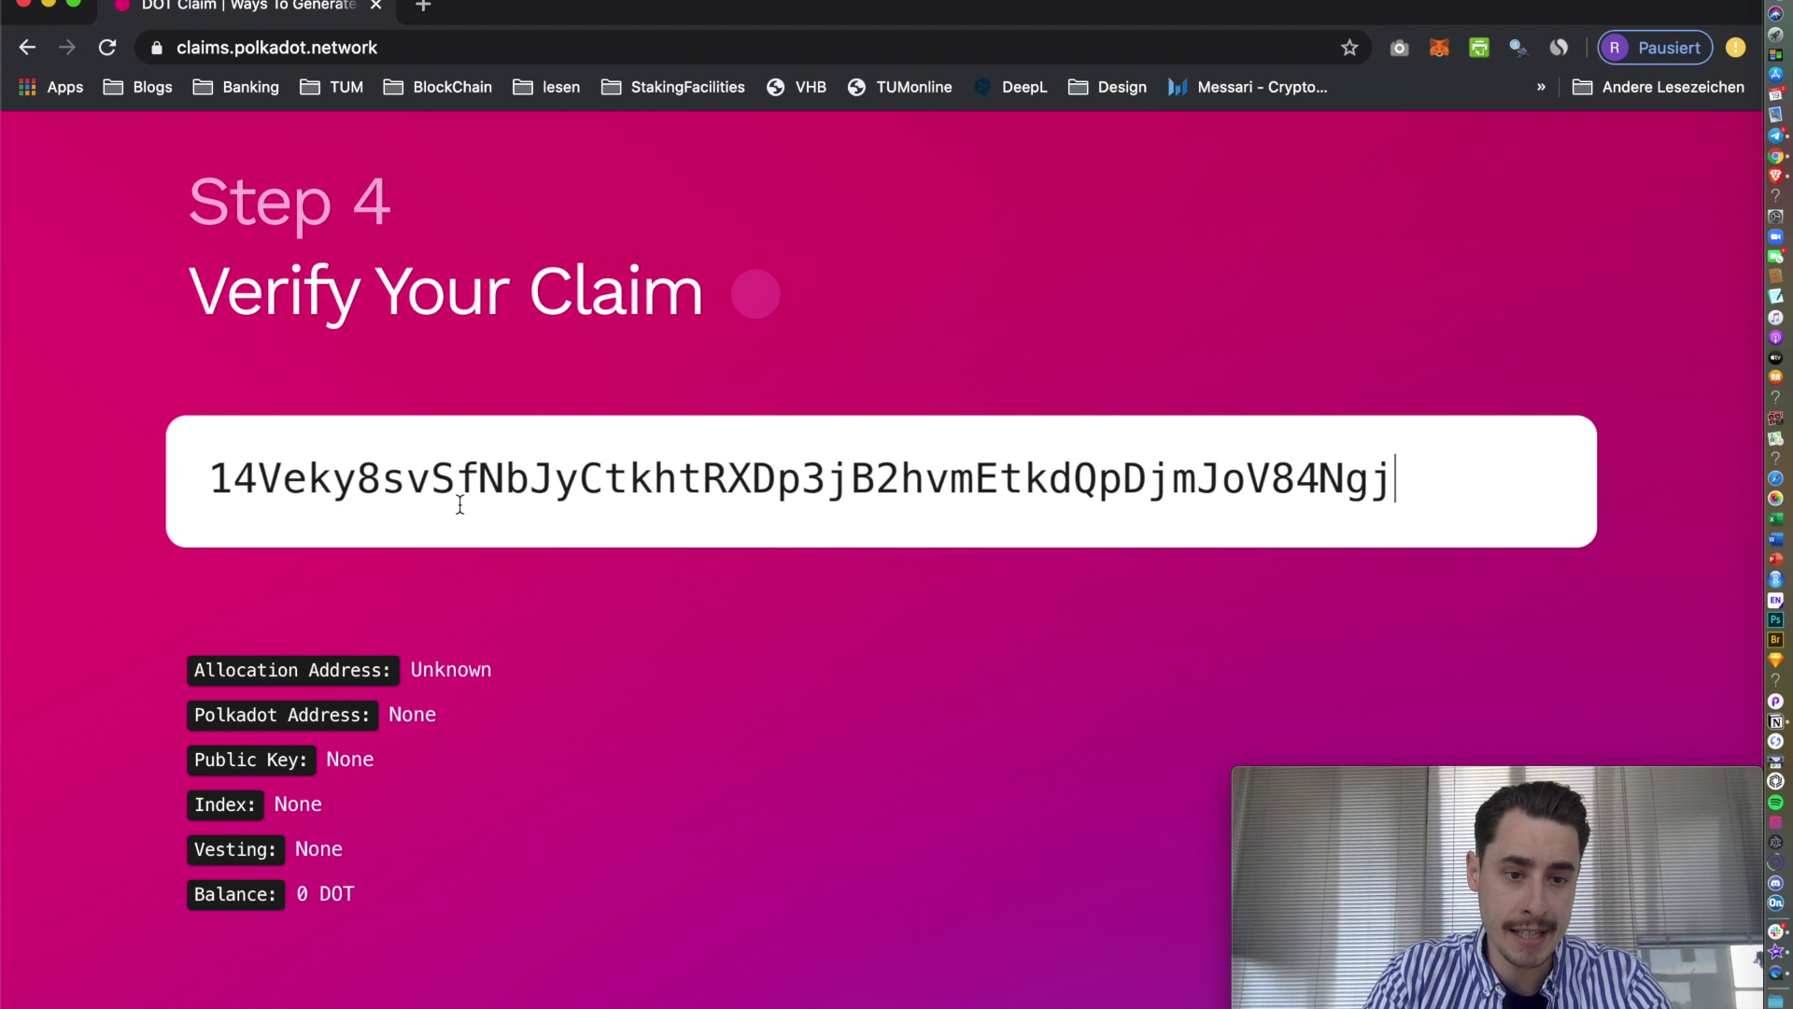